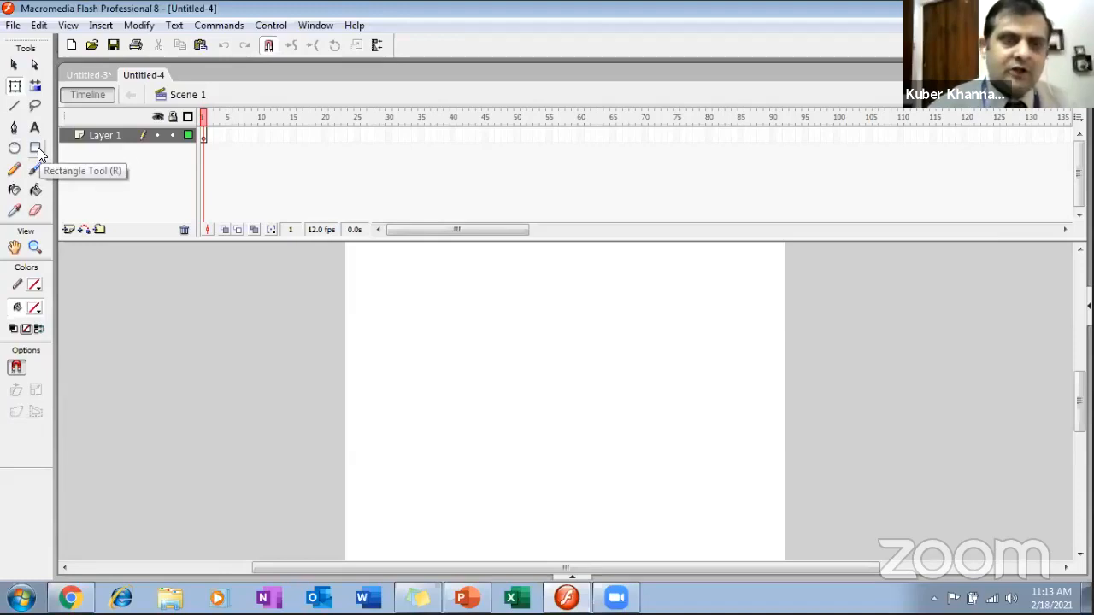
pyautogui.click(14, 149)
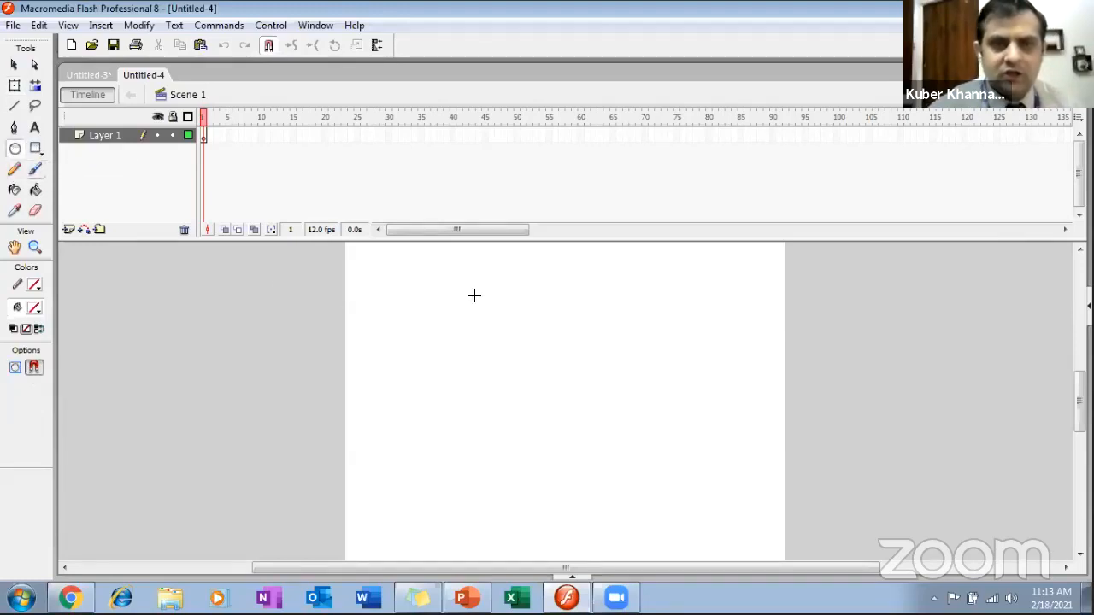
pyautogui.moveTo(411, 312); pyautogui.dragTo(535, 425)
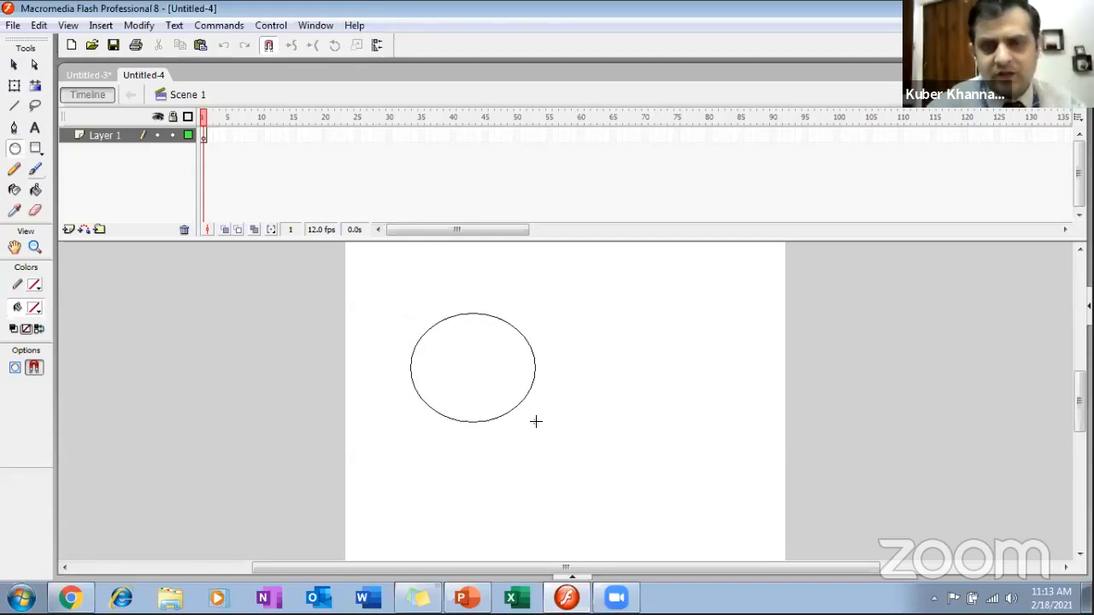
pyautogui.hotkey('ctrl', 'z')
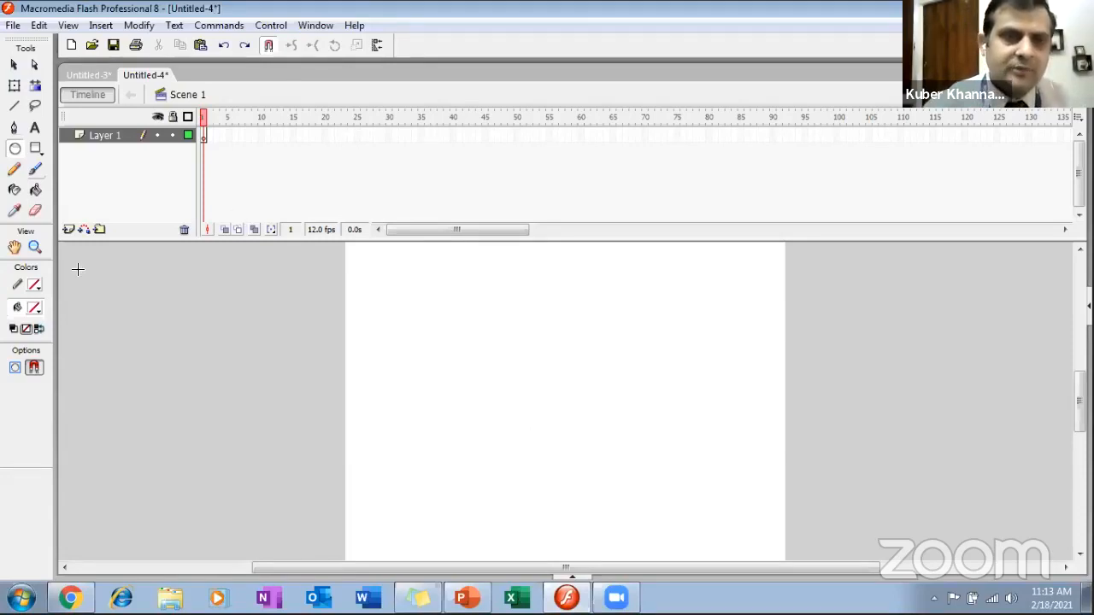
# Set the fill colour to black and draw a small filled oval in the stage's upper-left area
pyautogui.click(38, 309)
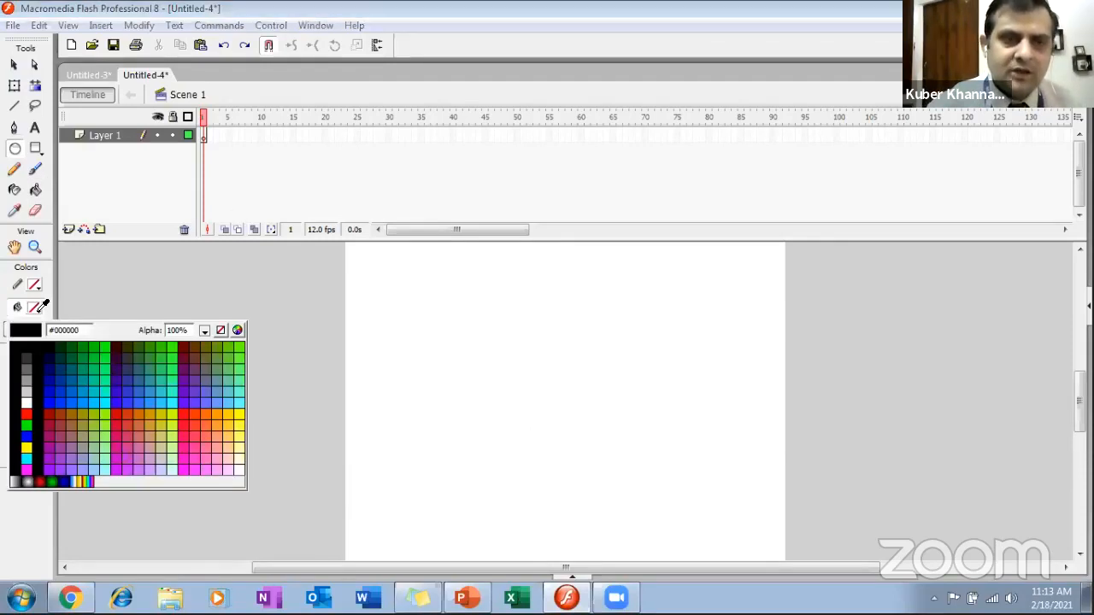
pyautogui.click(38, 349)
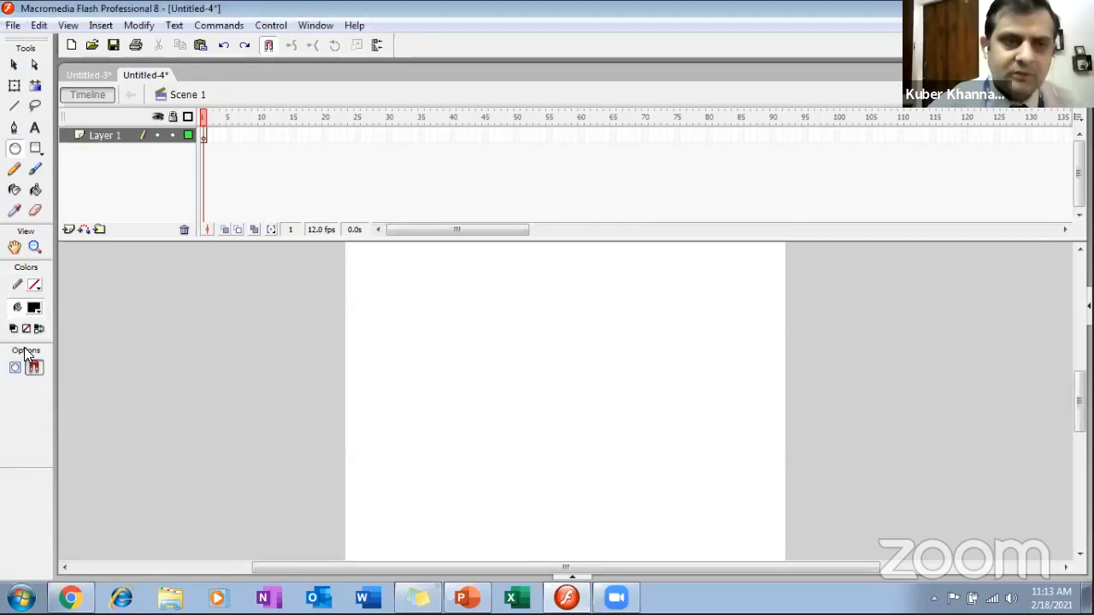
pyautogui.click(14, 148)
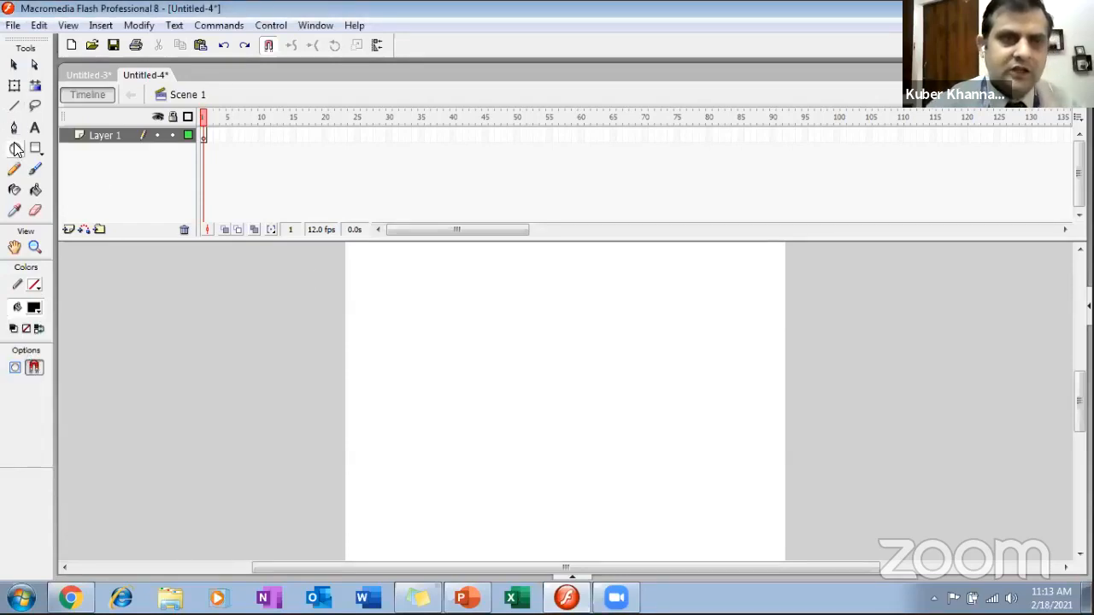
pyautogui.moveTo(370, 303)
pyautogui.mouseDown()
pyautogui.moveTo(424, 359)
pyautogui.moveTo(469, 382)
pyautogui.mouseUp()
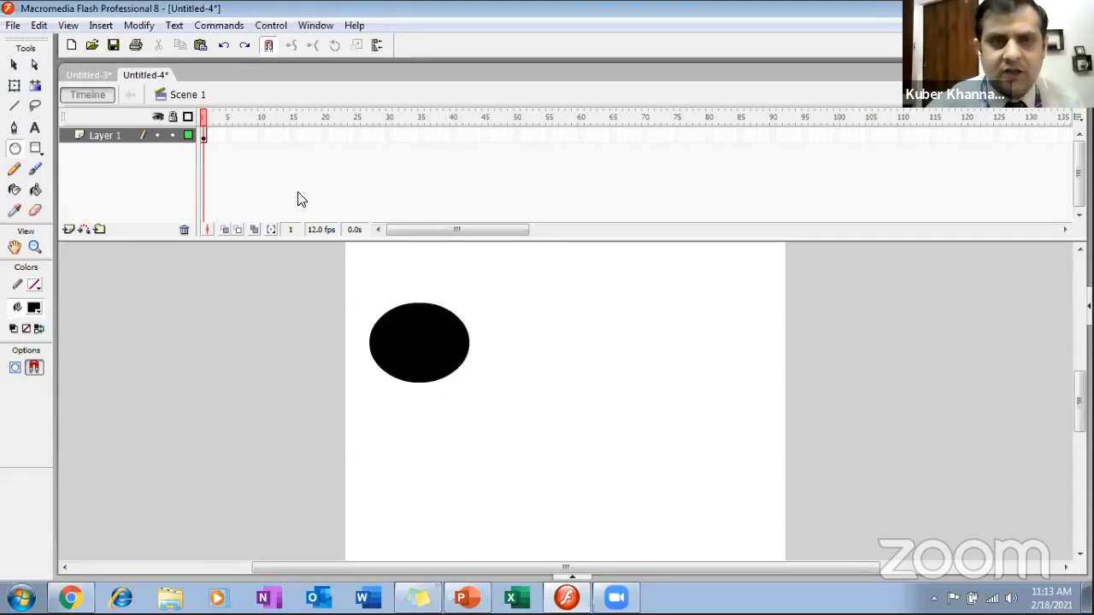
pyautogui.click(14, 66)
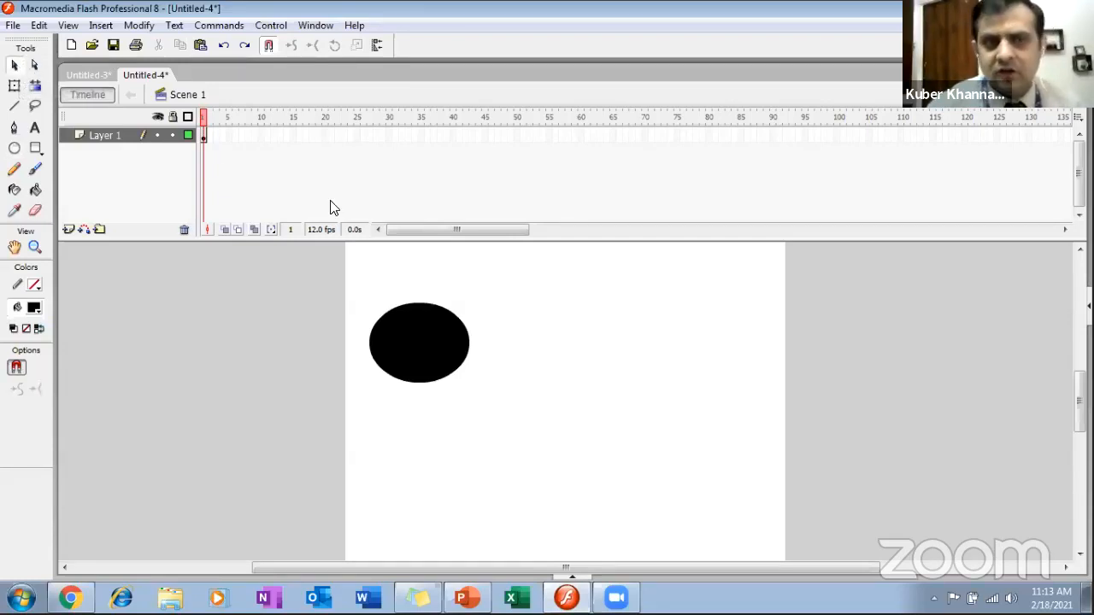
pyautogui.click(466, 365)
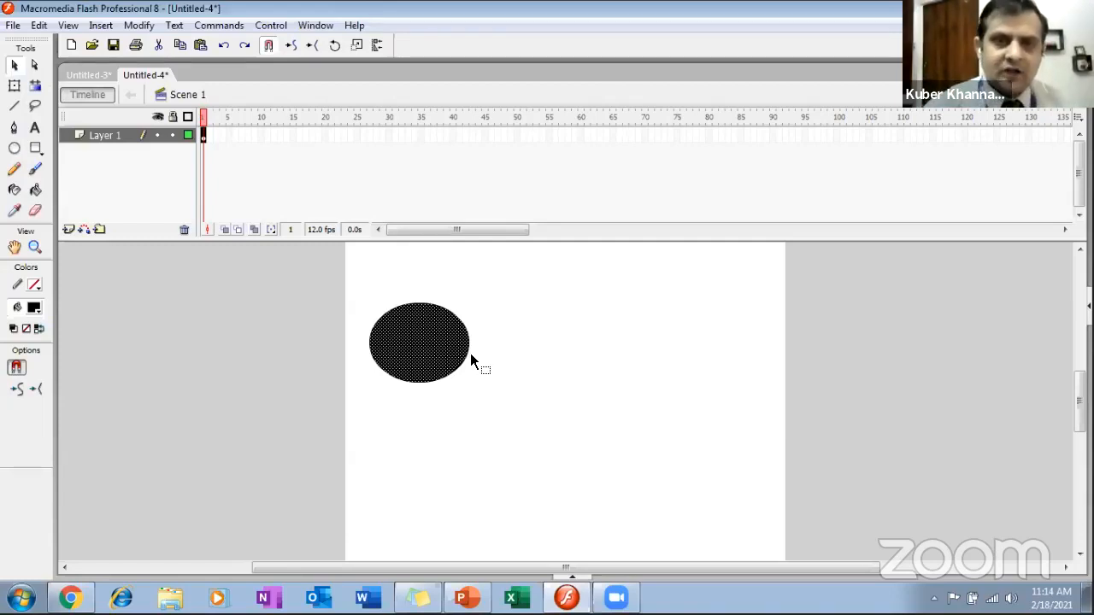
pyautogui.click(470, 353)
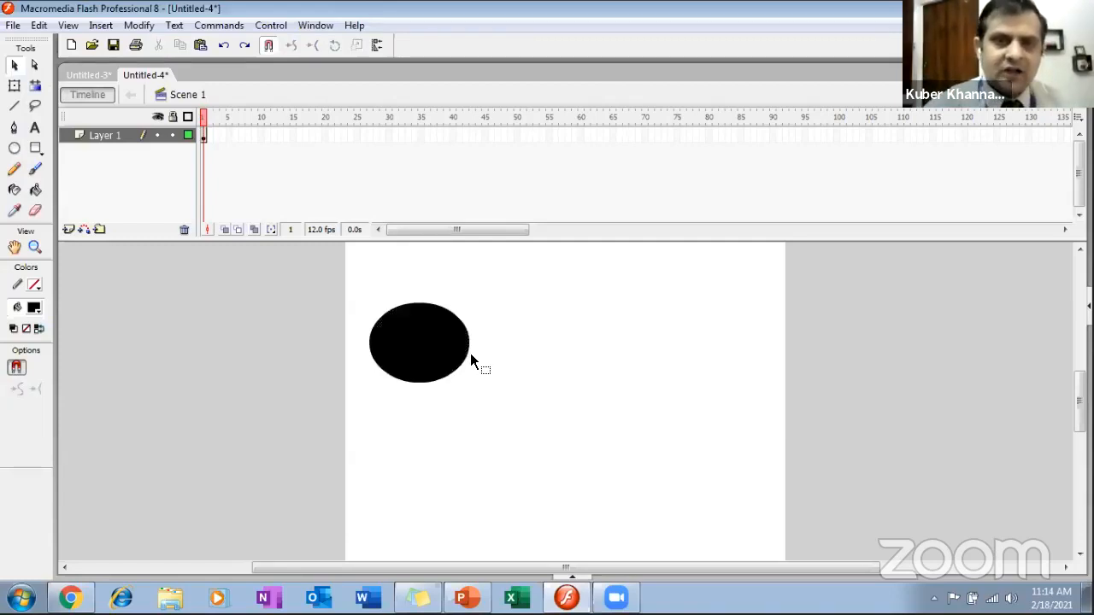
pyautogui.click(35, 65)
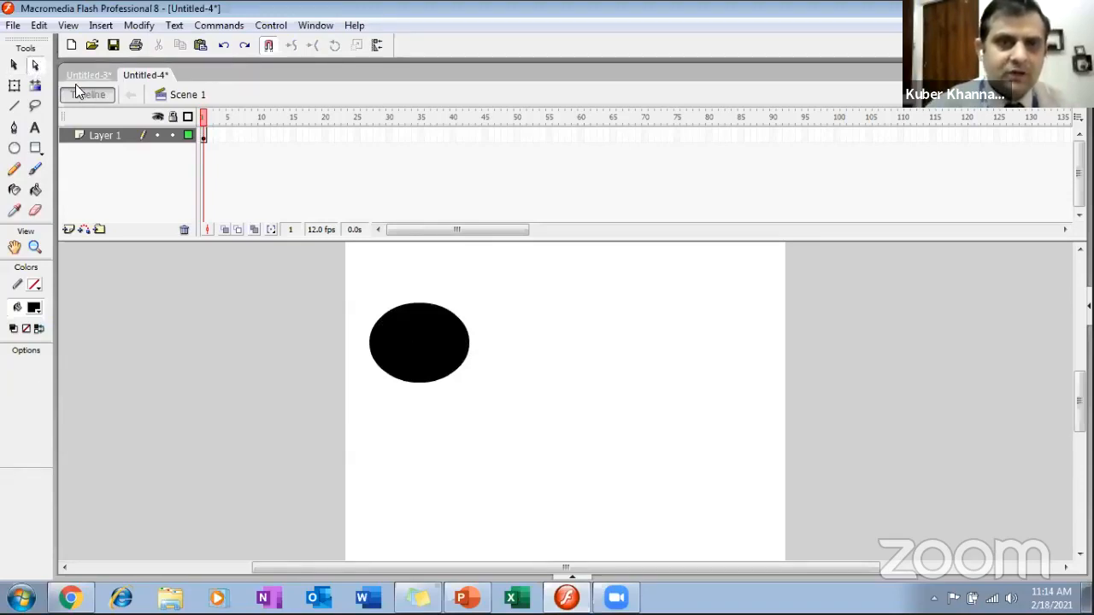
# Enlarge the black oval with the Free Transform tool and move it towards the middle of the stage
pyautogui.click(14, 87)
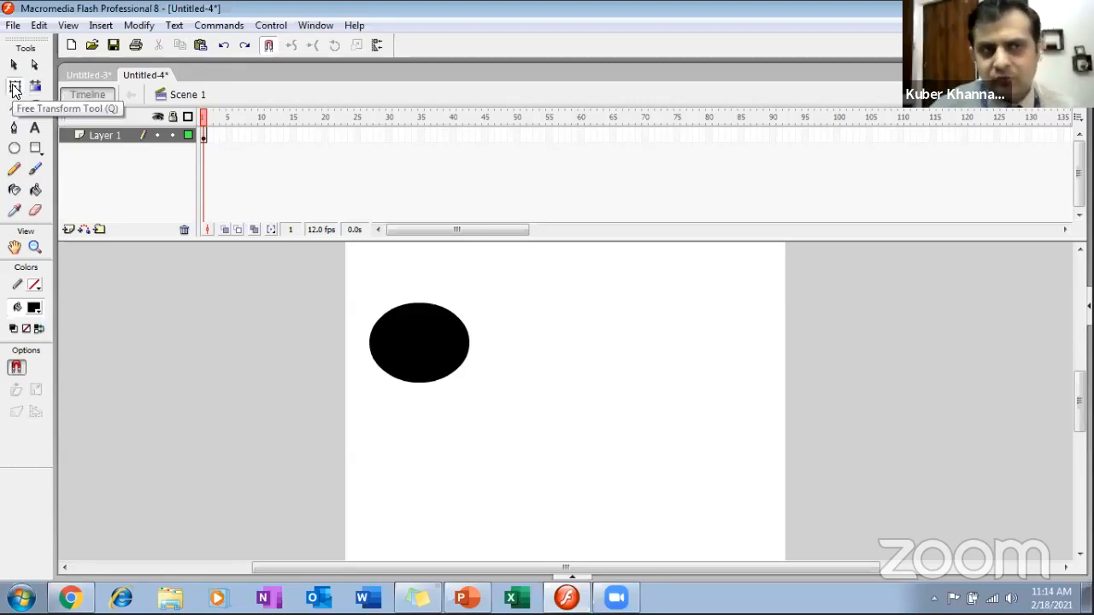
pyautogui.click(418, 314)
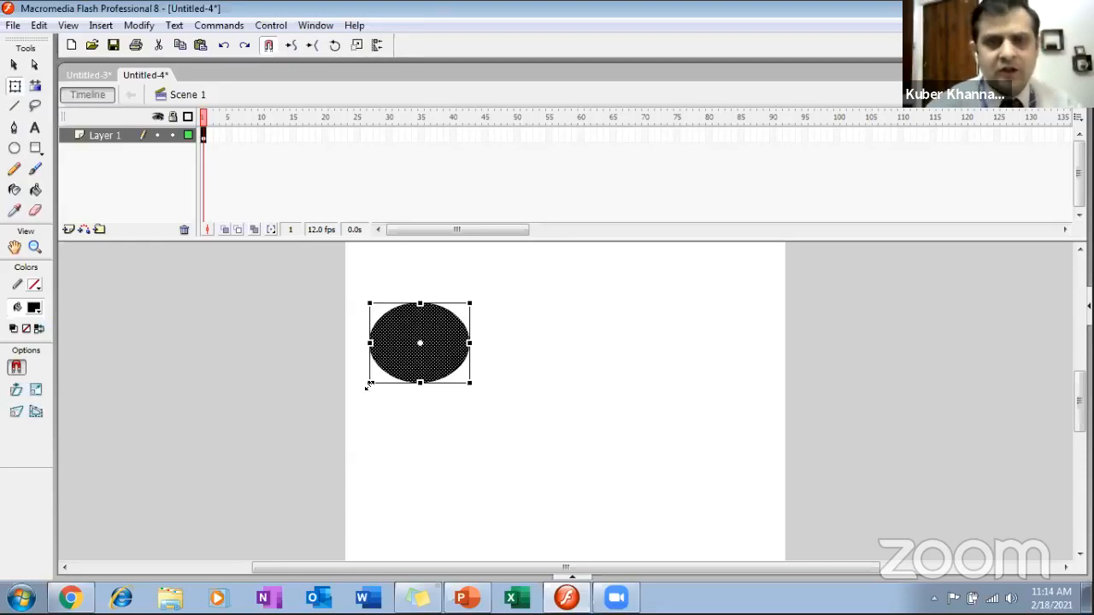
pyautogui.moveTo(369, 386); pyautogui.dragTo(339, 447)
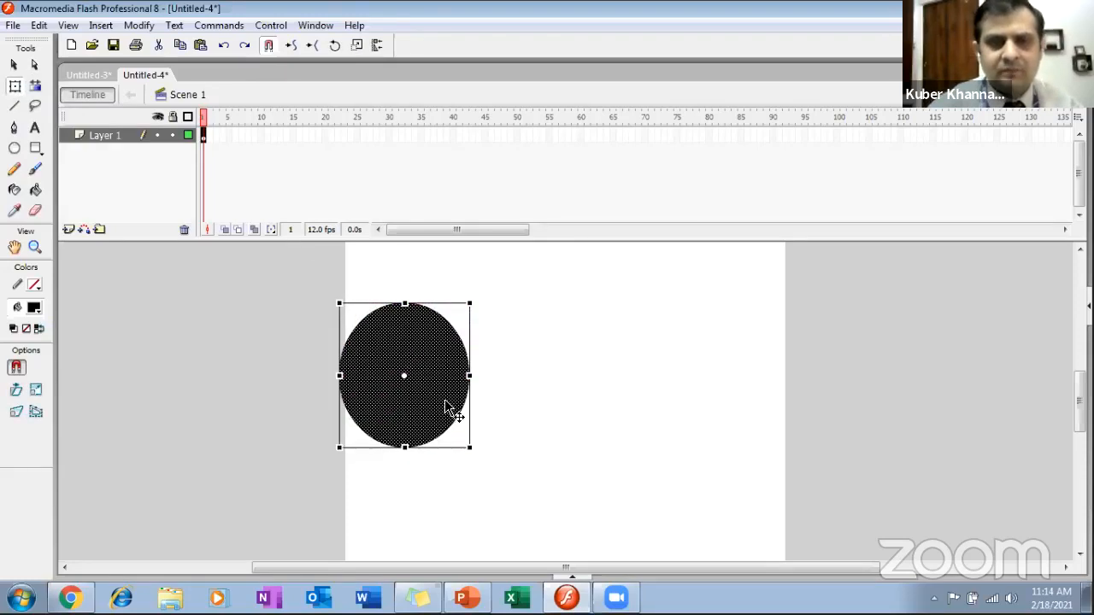
pyautogui.moveTo(469, 375); pyautogui.dragTo(555, 375)
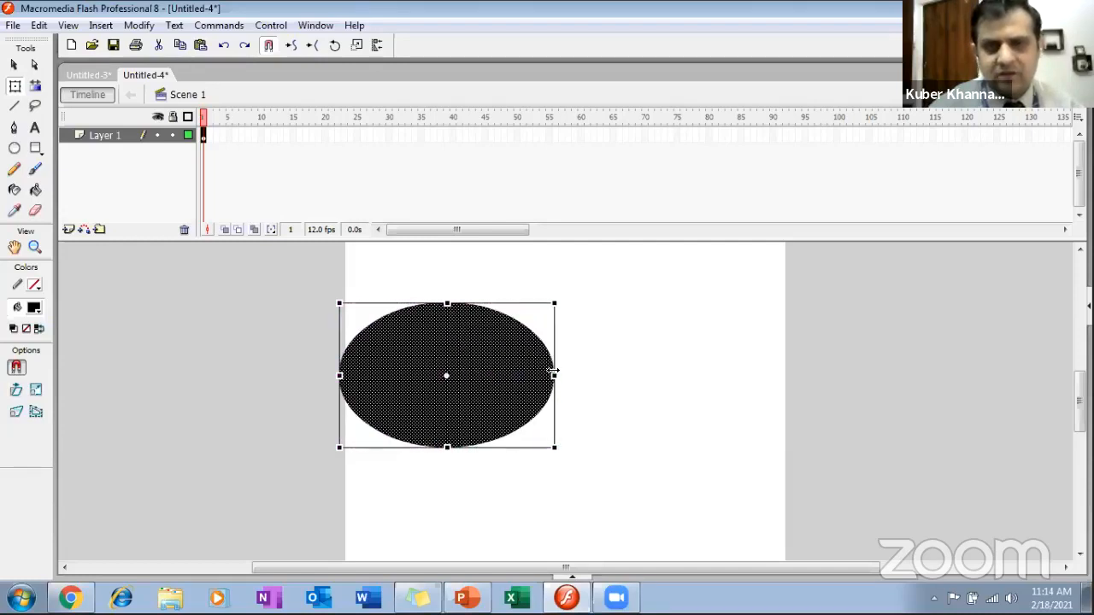
pyautogui.moveTo(462, 327); pyautogui.dragTo(522, 337)
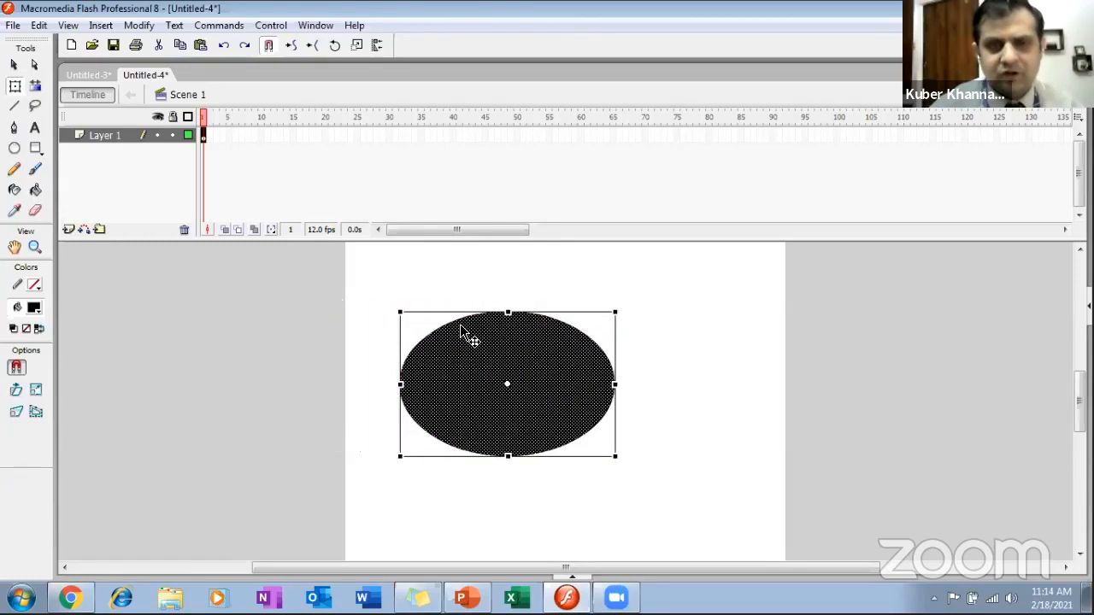
pyautogui.moveTo(397, 457); pyautogui.dragTo(396, 491)
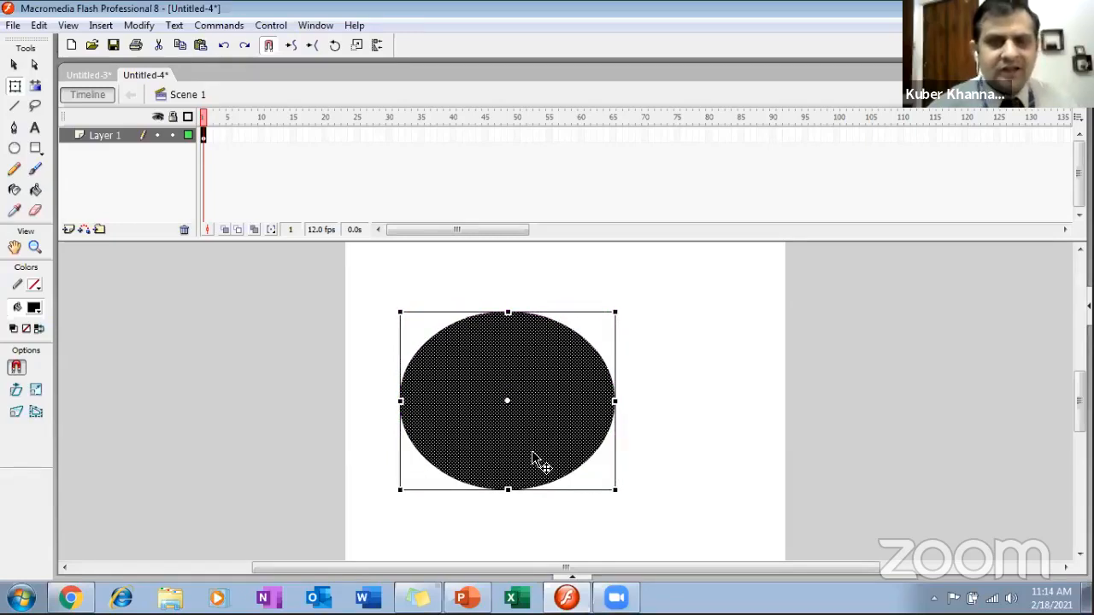
pyautogui.click(706, 471)
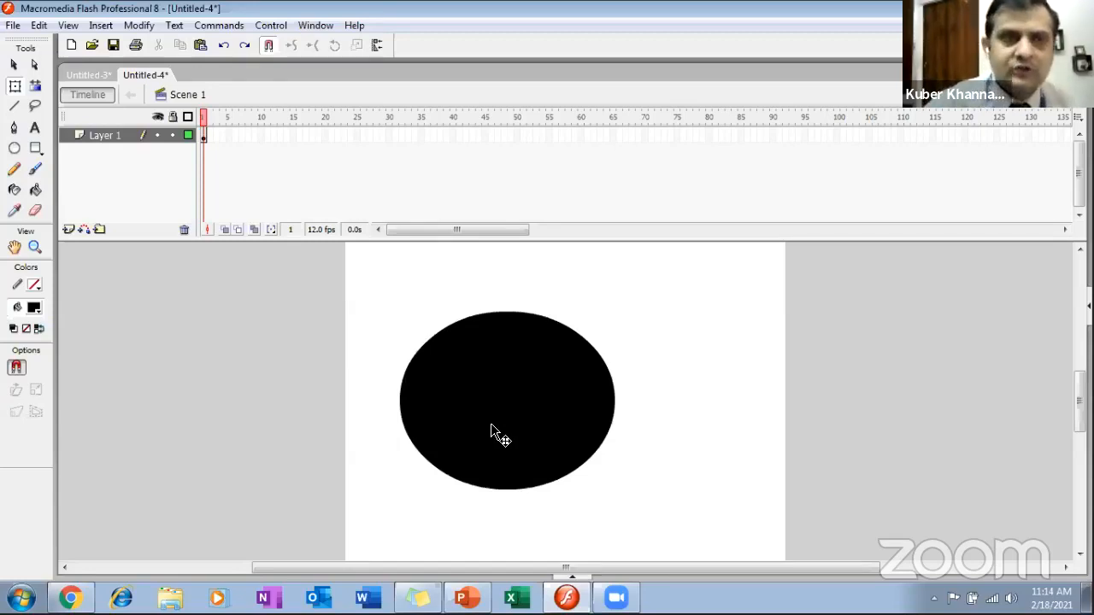
# Bend the oval's right edge inward into a crescent and pull the inner edge of its upper arm downward
pyautogui.click(15, 67)
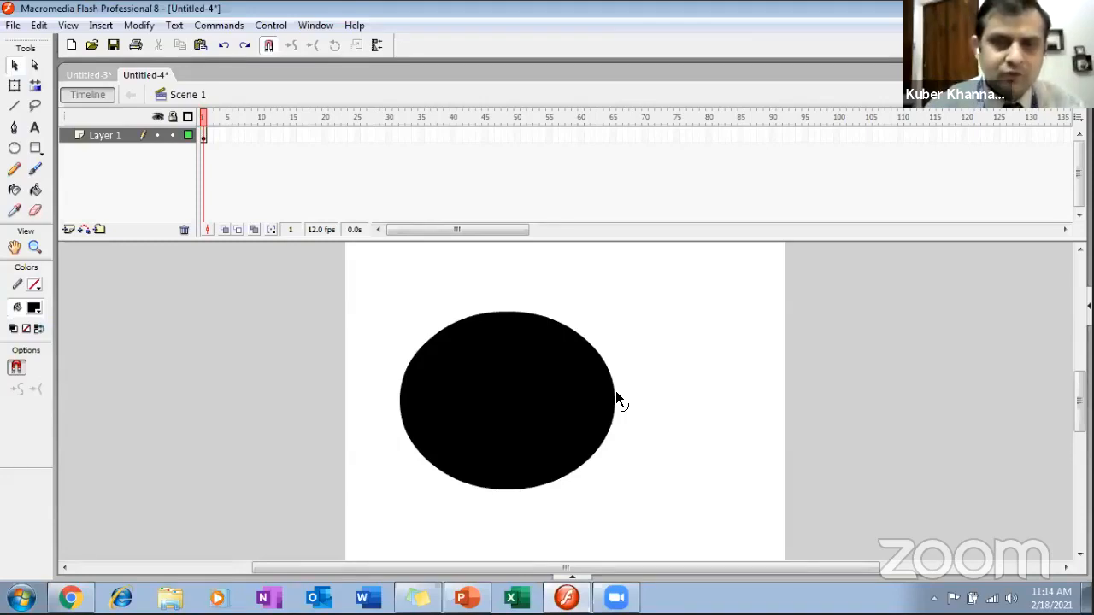
pyautogui.moveTo(616, 394); pyautogui.dragTo(438, 419)
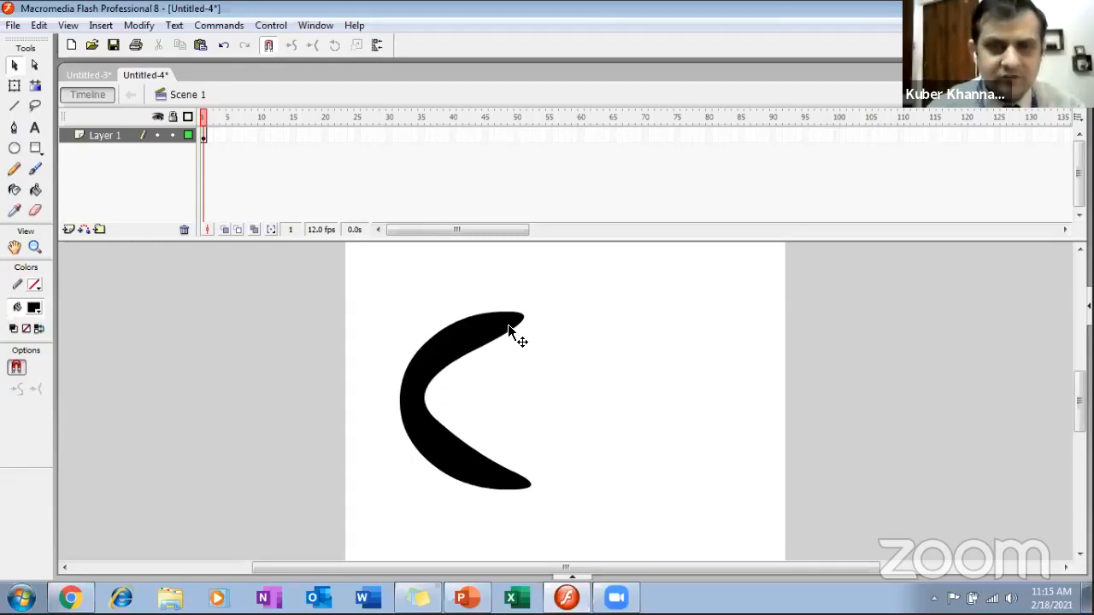
pyautogui.moveTo(505, 335); pyautogui.dragTo(522, 430)
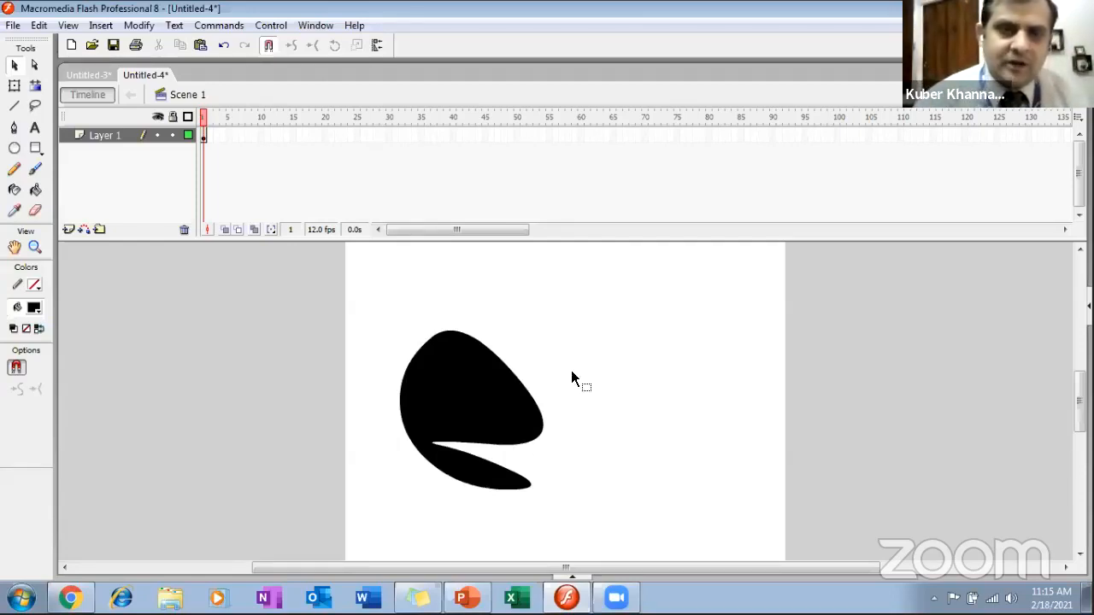
# Reshape the black figure's outline with the Subselection tool by moving its lower anchor points and a curve handle
pyautogui.click(35, 67)
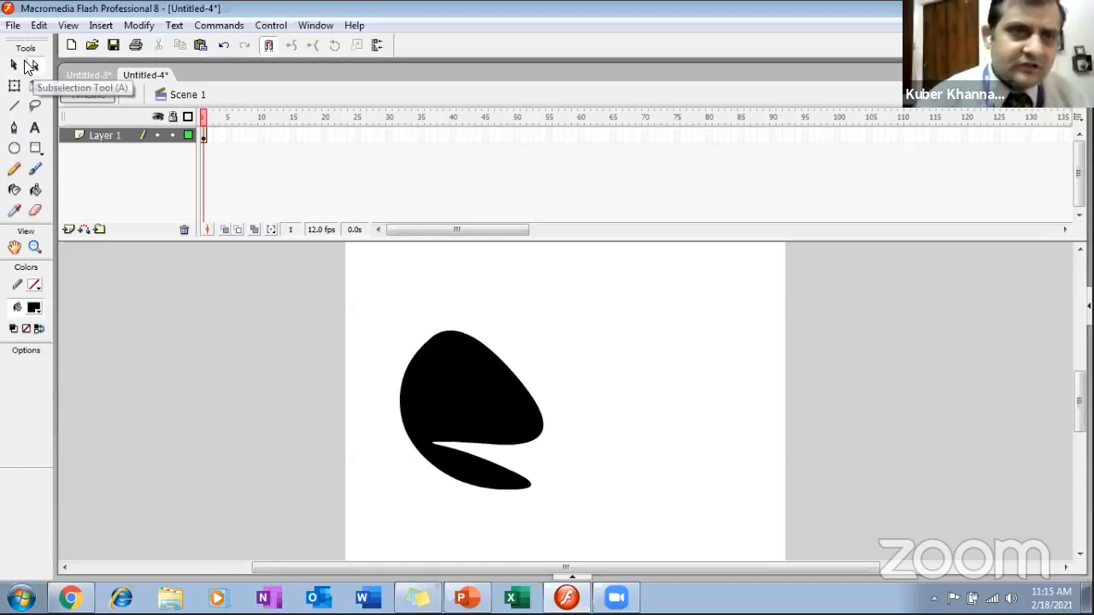
pyautogui.click(487, 450)
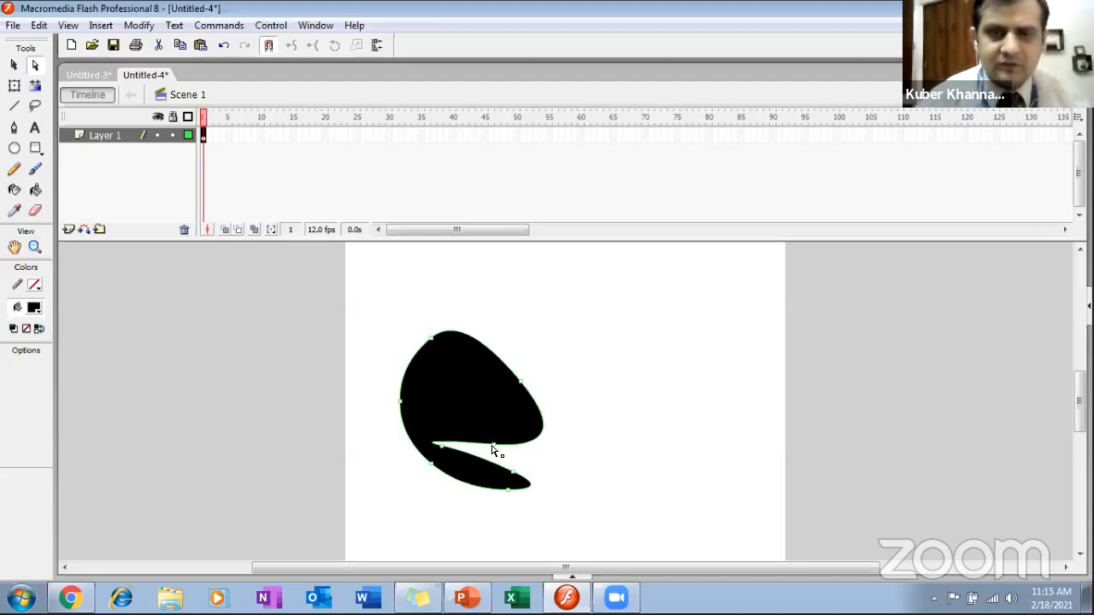
pyautogui.moveTo(493, 450); pyautogui.dragTo(539, 466)
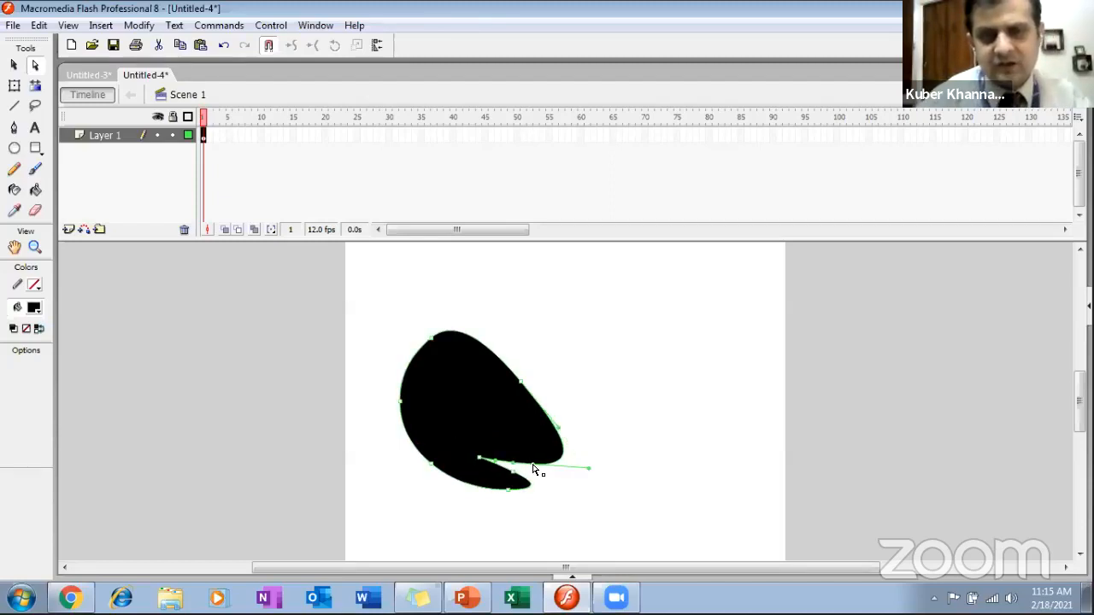
pyautogui.hotkey('ctrl', 'z')
pyautogui.click(521, 385)
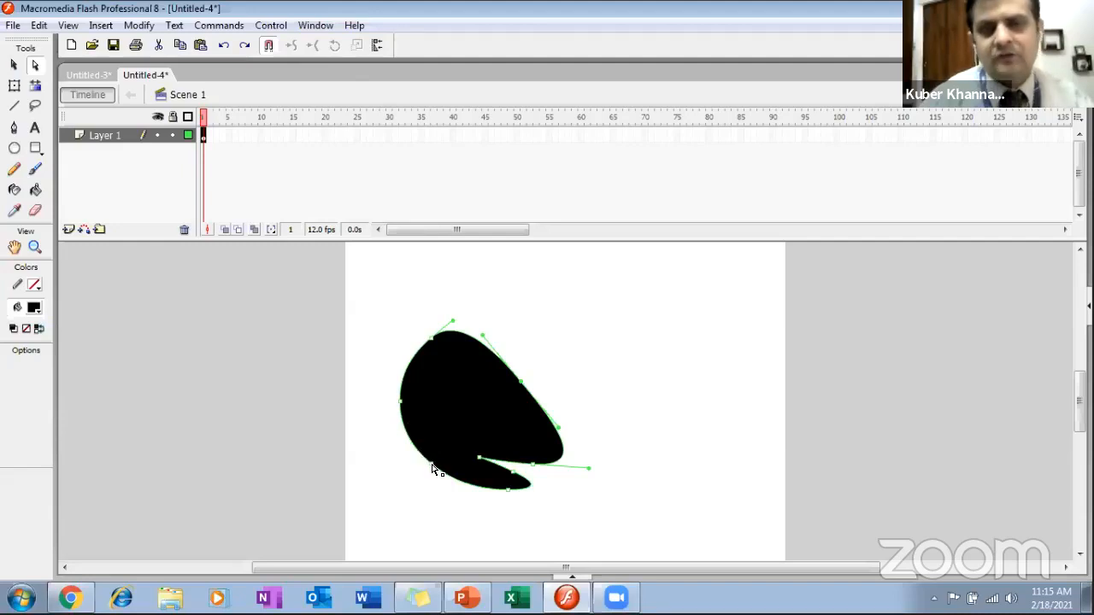
pyautogui.moveTo(433, 469); pyautogui.dragTo(408, 487)
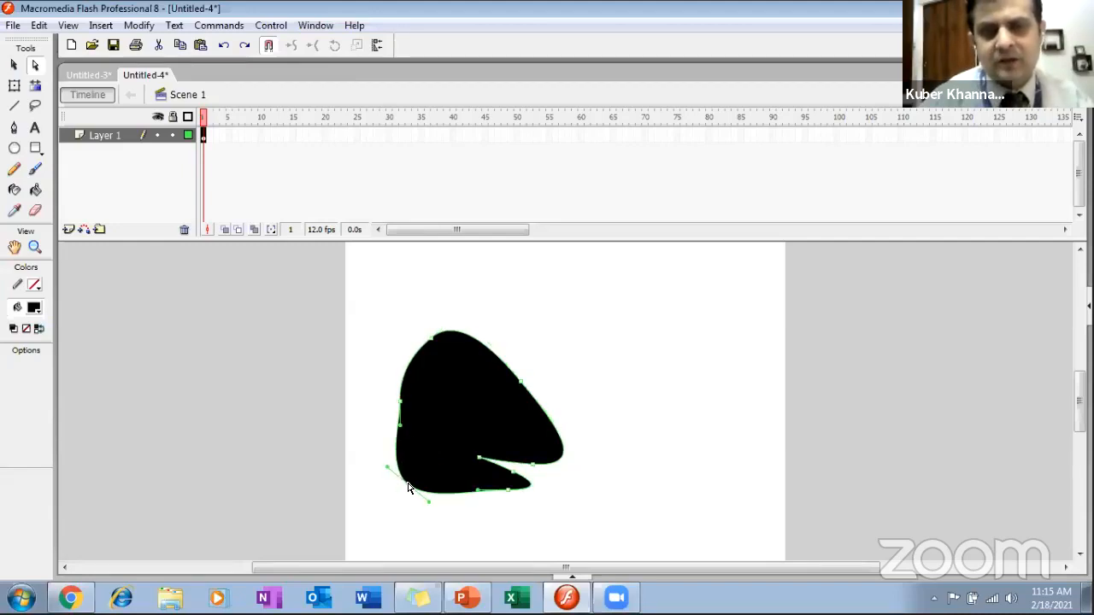
pyautogui.moveTo(478, 490); pyautogui.dragTo(485, 503)
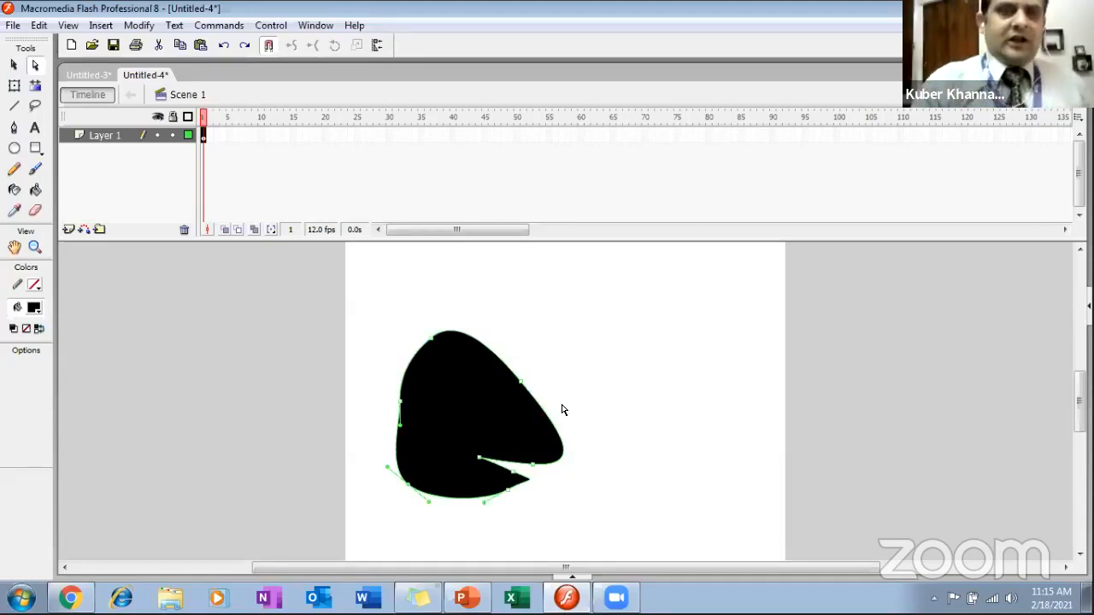
# Undo the outline, bending and transform edits back to the originally drawn small oval, and leave it deselected
pyautogui.hotkey('ctrl', 'z')
pyautogui.hotkey('ctrl', 'z')
pyautogui.hotkey('ctrl', 'z')
pyautogui.hotkey('ctrl', 'z')
pyautogui.hotkey('ctrl', 'z')
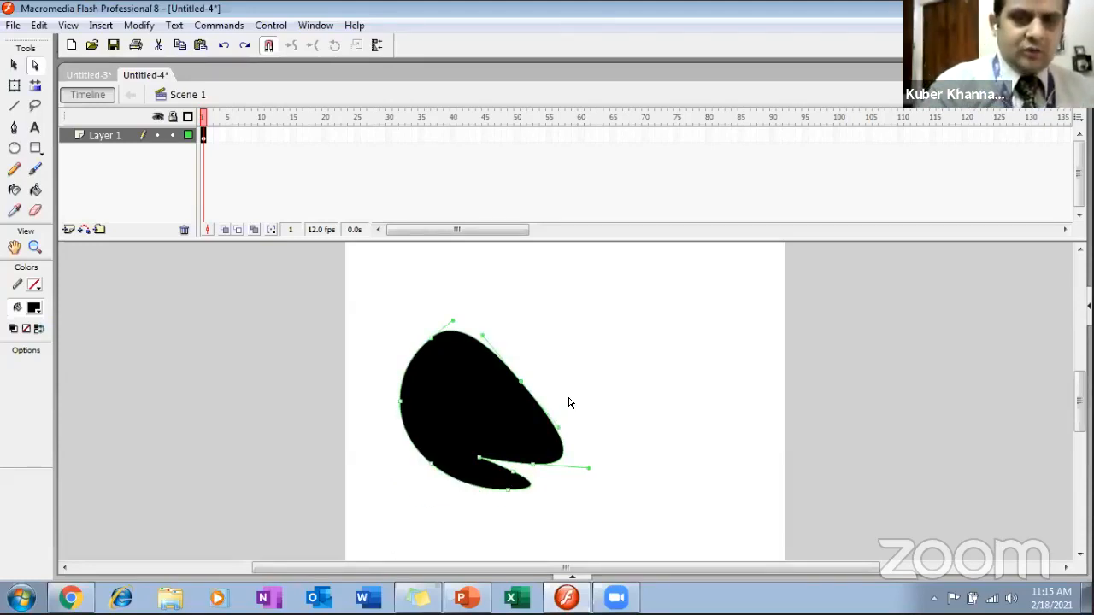
pyautogui.hotkey('ctrl', 'z')
pyautogui.hotkey('ctrl', 'z')
pyautogui.hotkey('ctrl', 'z')
pyautogui.hotkey('ctrl', 'z')
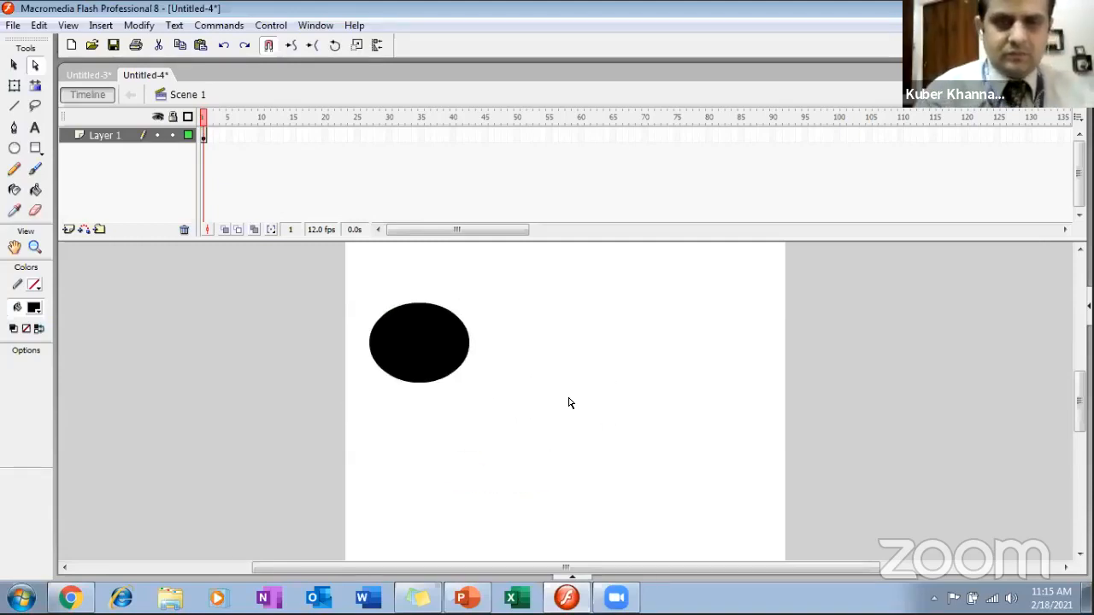
pyautogui.click(570, 403)
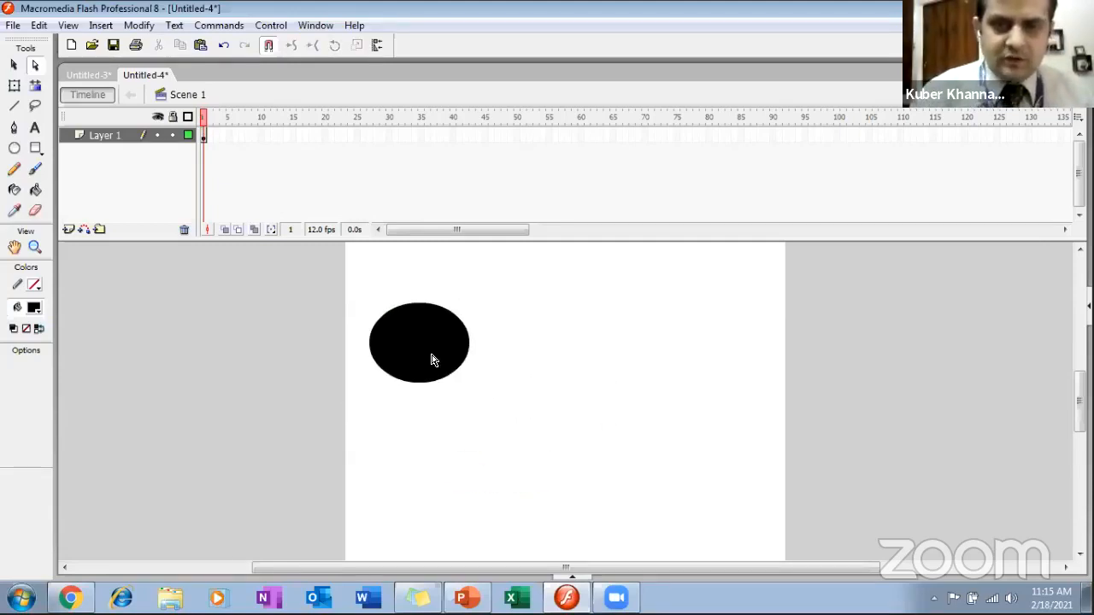
# Delete the black oval from the stage
pyautogui.click(14, 66)
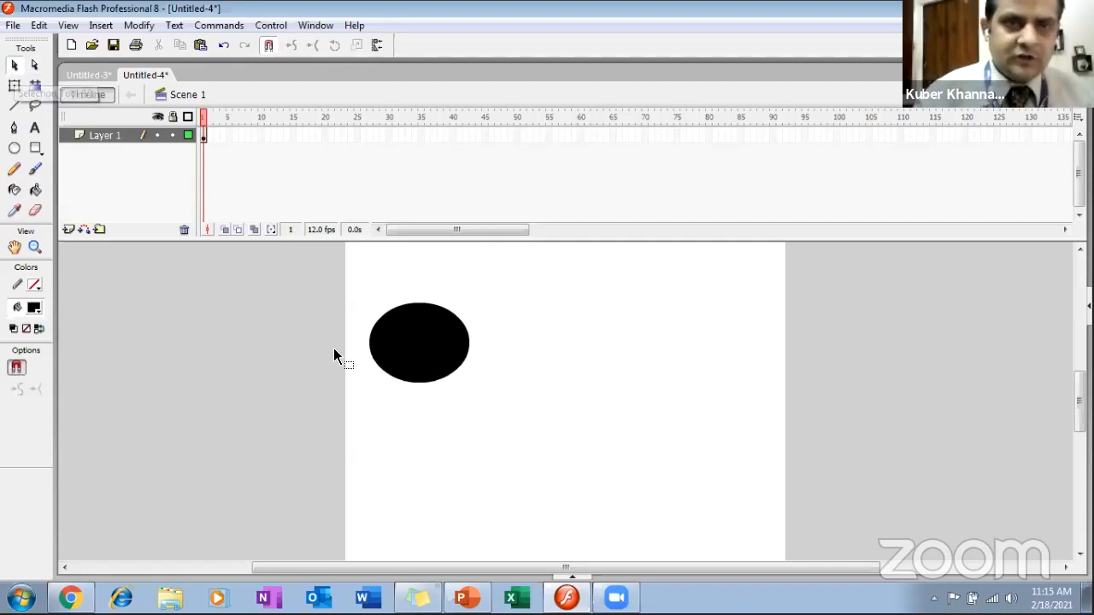
pyautogui.click(411, 353)
pyautogui.press('Delete')
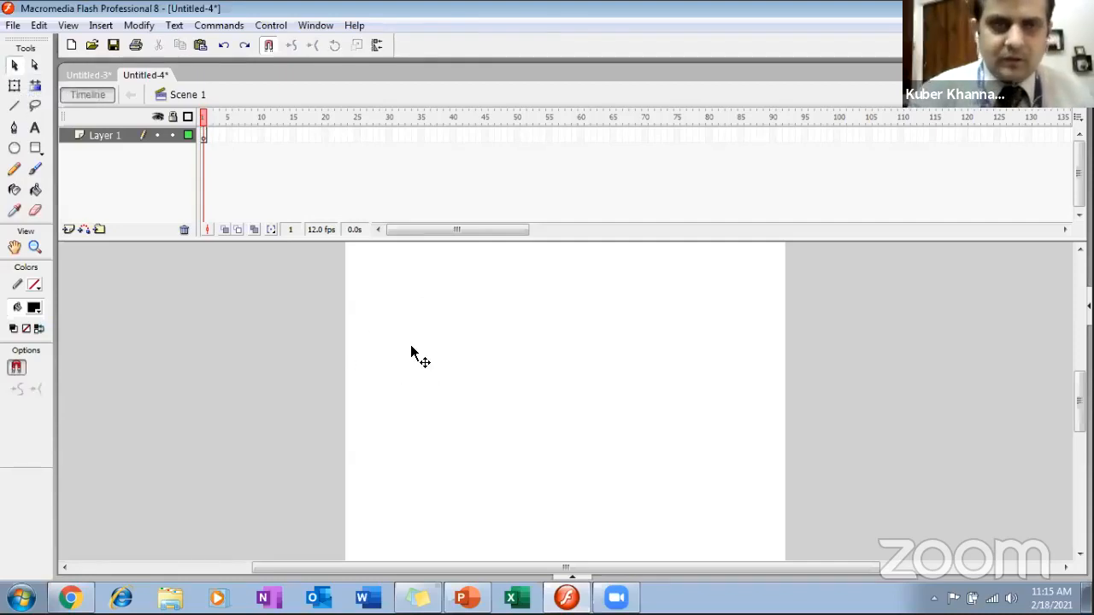
# Draw a tall, narrow black rectangle in the lower middle of the stage and switch to the Selection tool
pyautogui.click(35, 154)
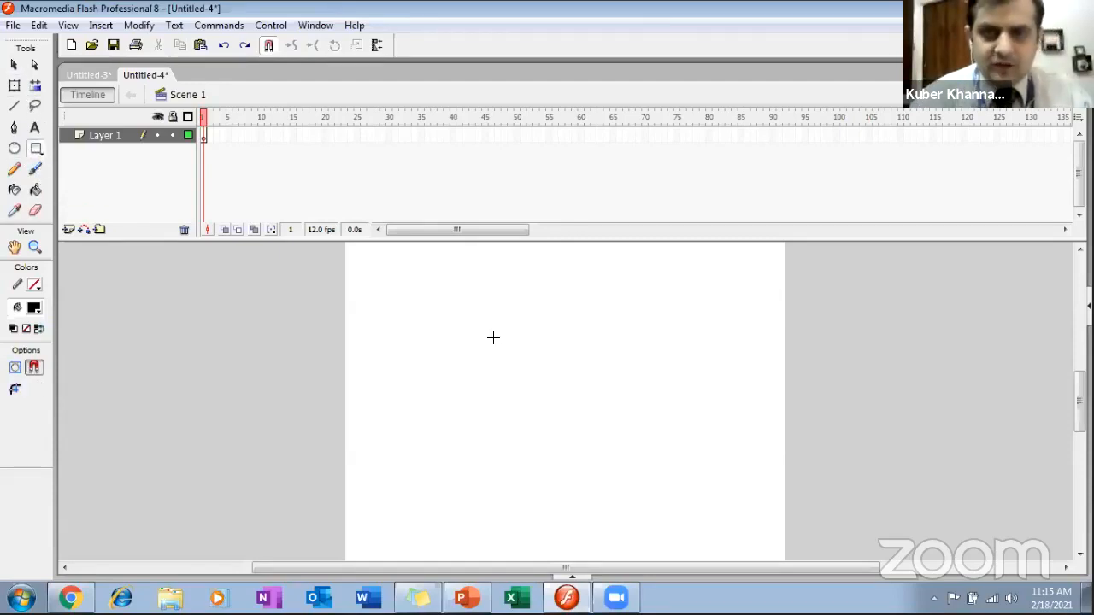
pyautogui.moveTo(503, 340); pyautogui.dragTo(559, 535)
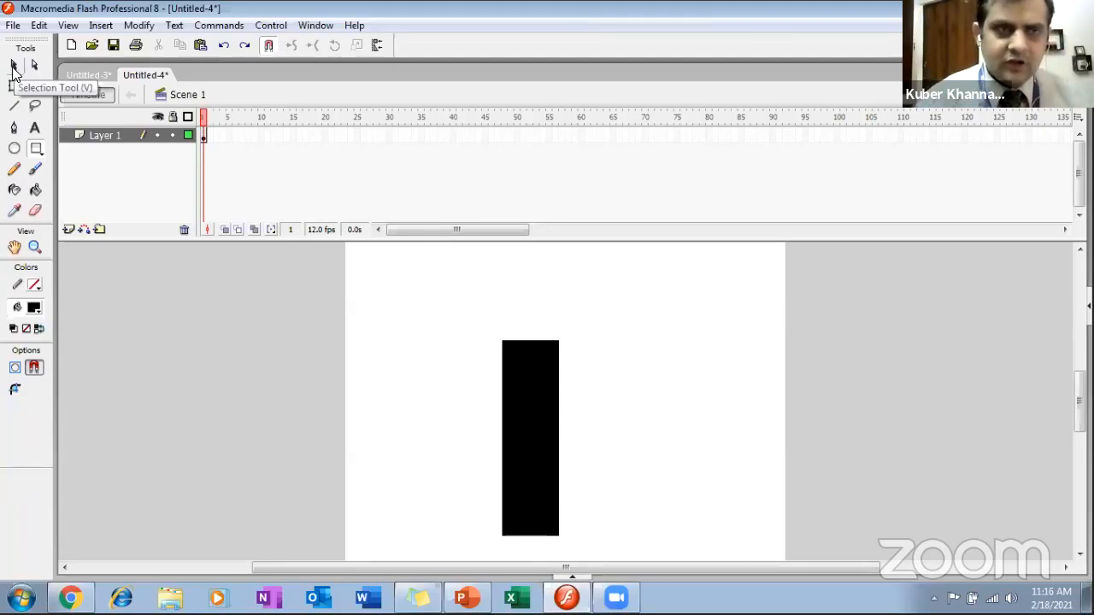
pyautogui.click(14, 66)
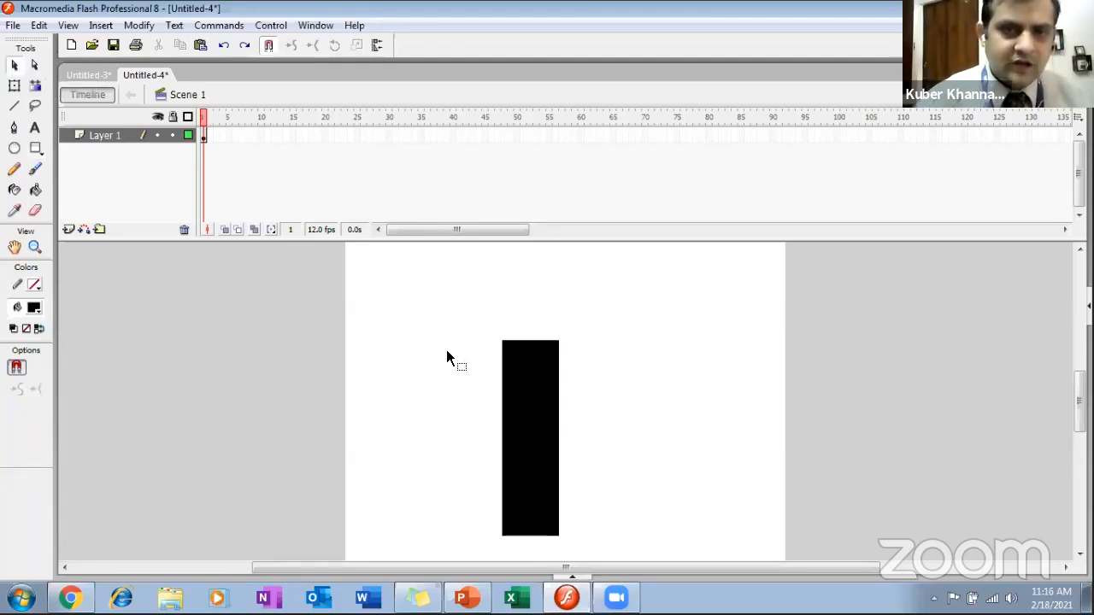
# Fill the tall rectangle with the white-to-black radial gradient and deselect it
pyautogui.hotkey('ctrl', 'a')
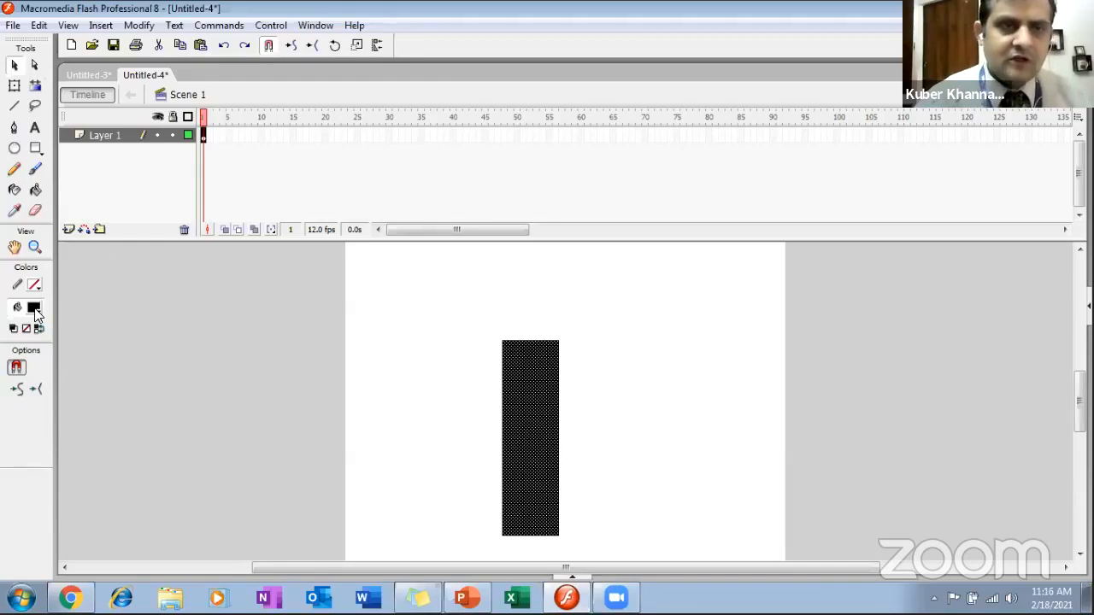
pyautogui.click(34, 310)
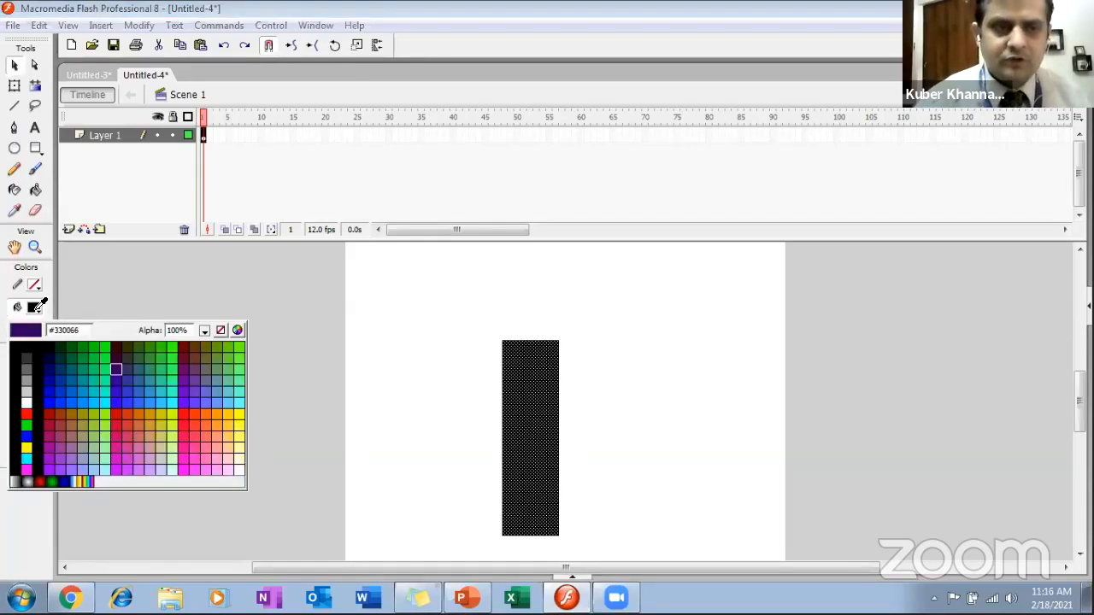
pyautogui.click(26, 376)
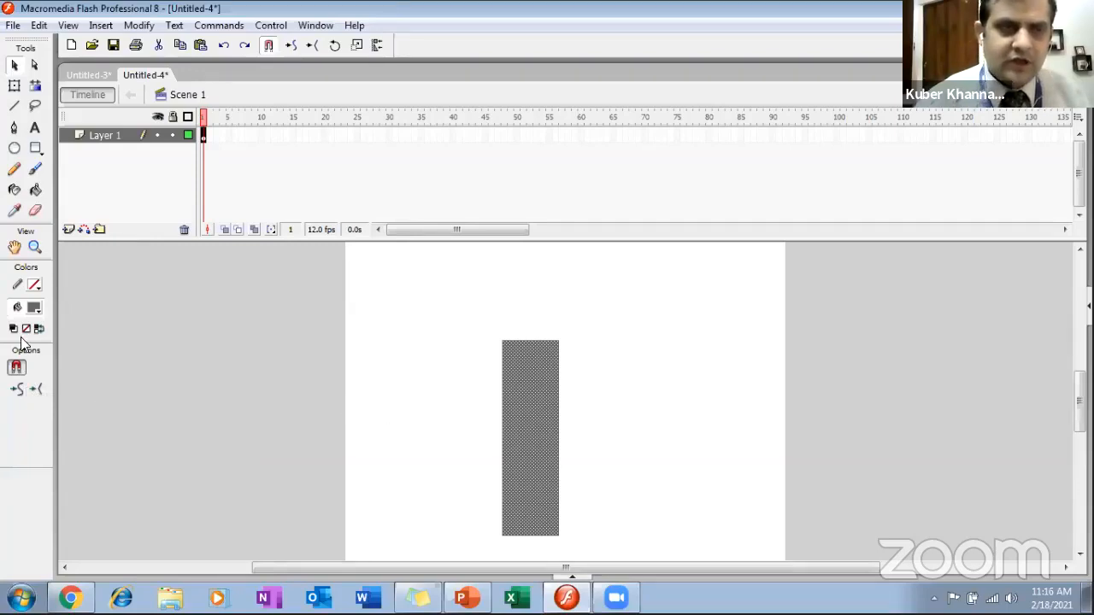
pyautogui.click(36, 310)
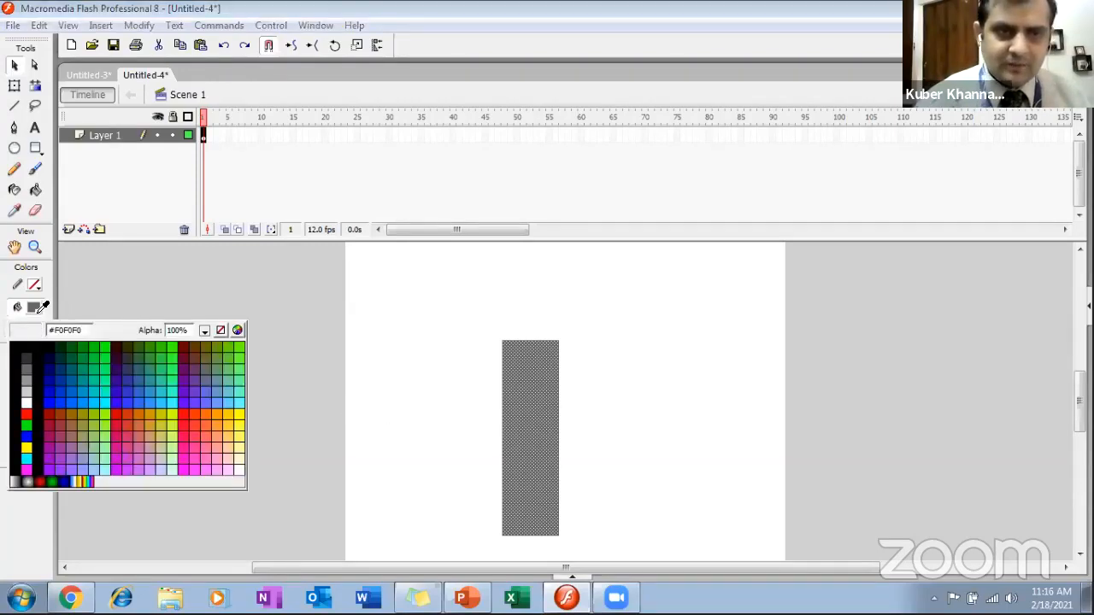
pyautogui.click(29, 482)
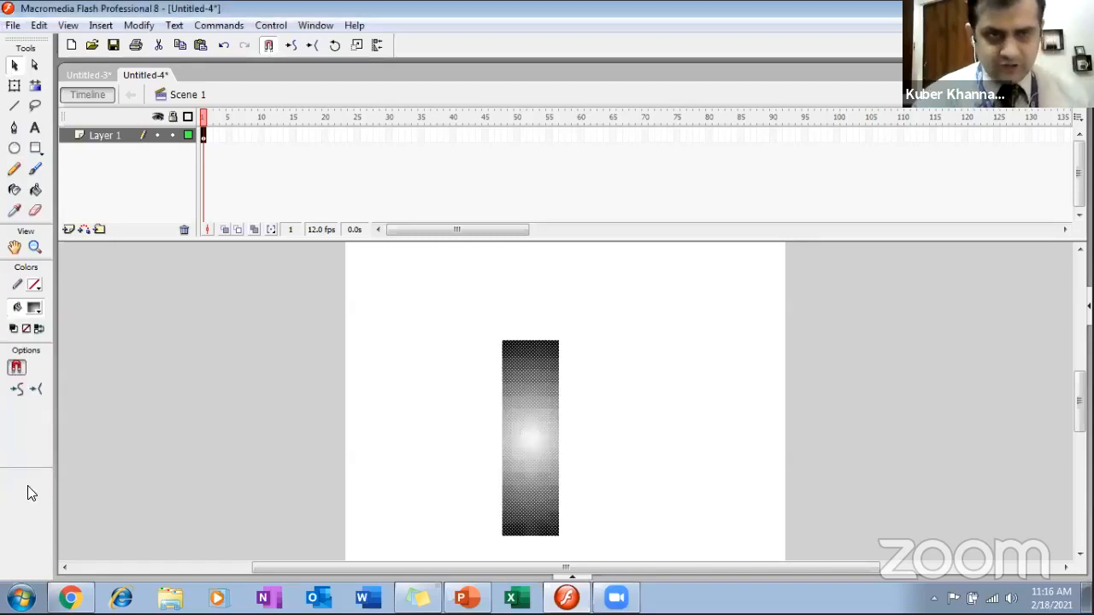
pyautogui.click(565, 427)
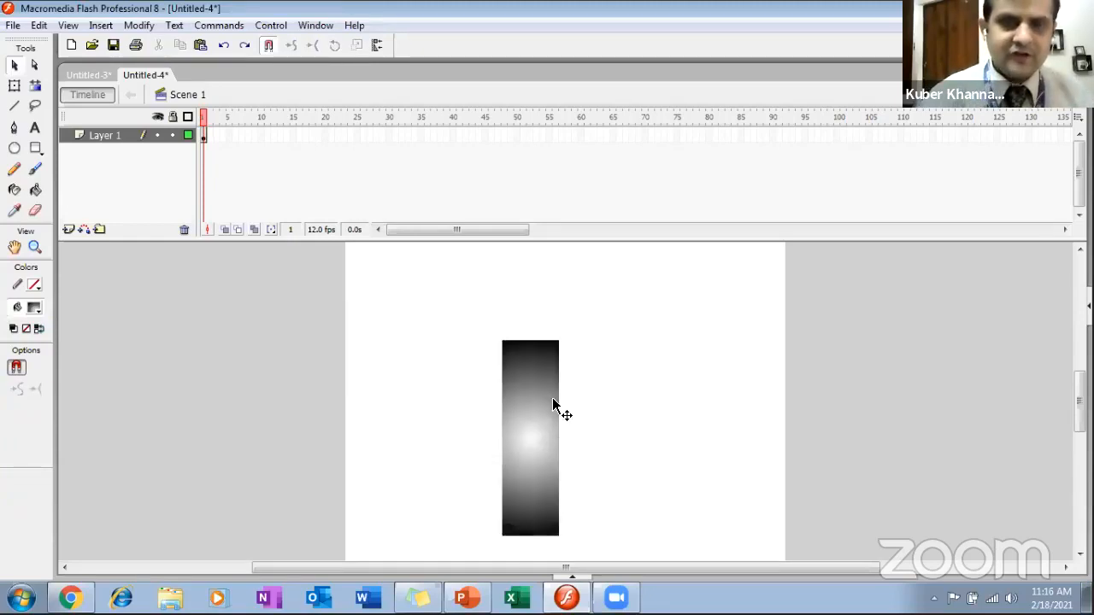
# Taper the gradient rectangle with the Subselection tool by moving its two upper corner points inward, leaving the top edge slightly slanted
pyautogui.click(539, 398)
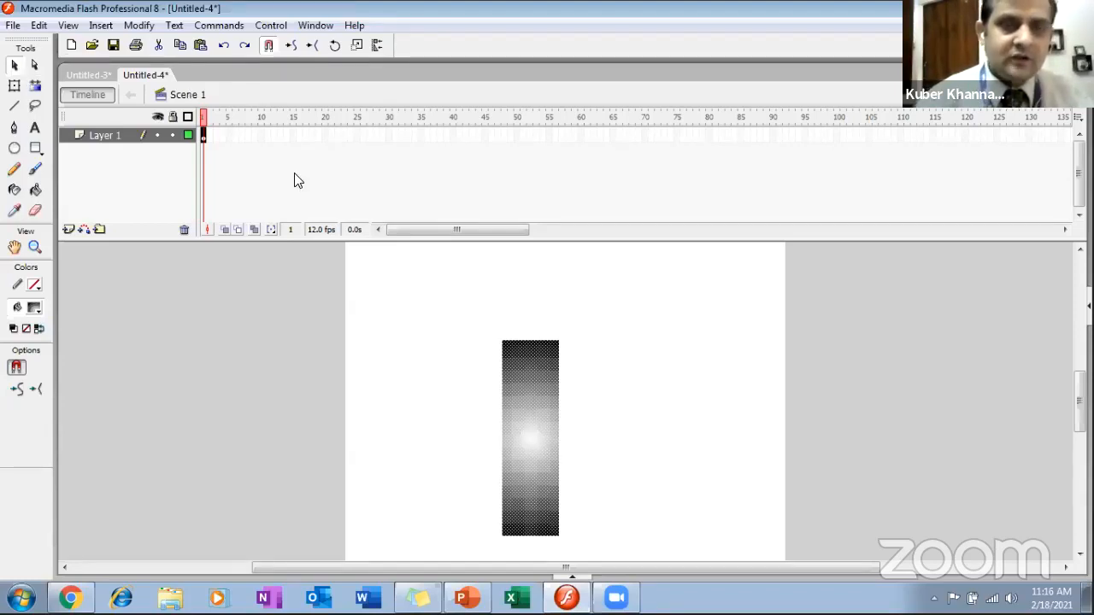
pyautogui.click(34, 66)
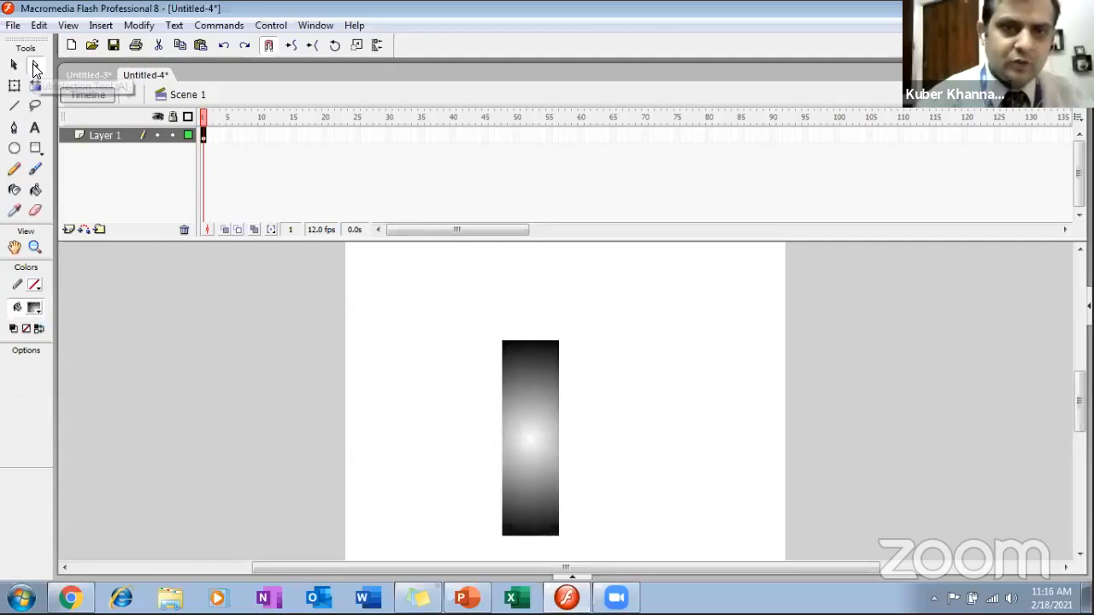
pyautogui.click(506, 346)
pyautogui.moveTo(506, 346); pyautogui.dragTo(547, 351)
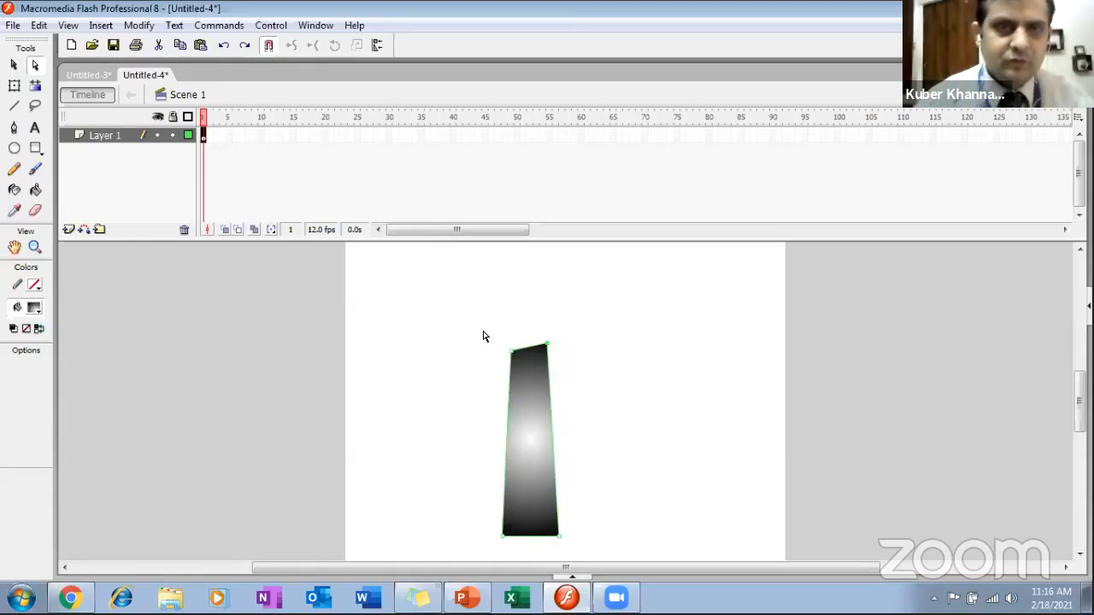
# Bend the tapered shape's top edge downward into a concave curve and draw a short vertical black wick line rising from it
pyautogui.click(23, 70)
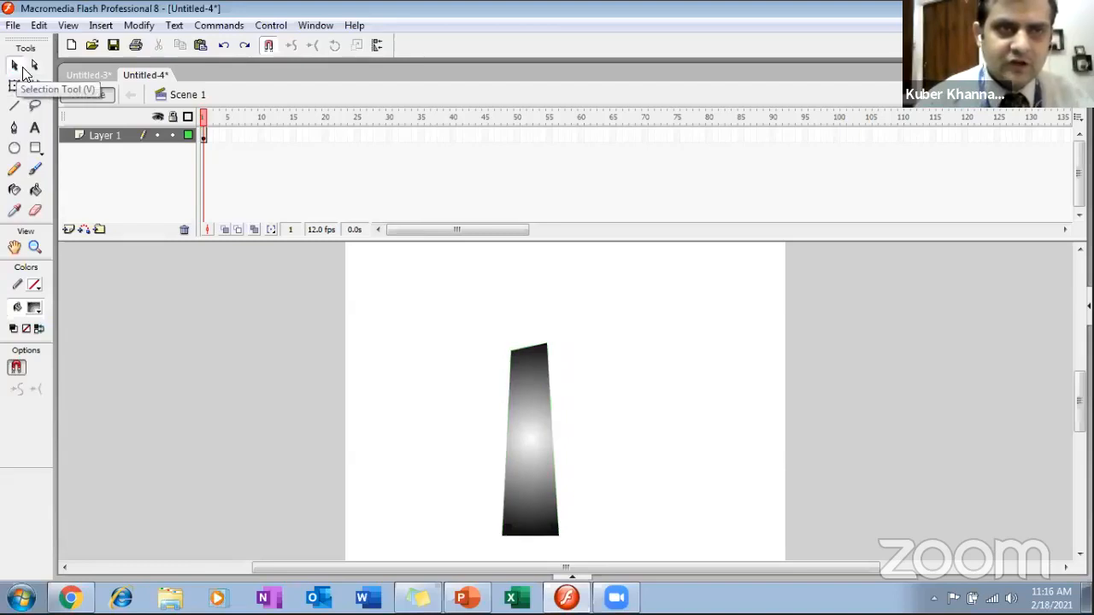
pyautogui.click(531, 353)
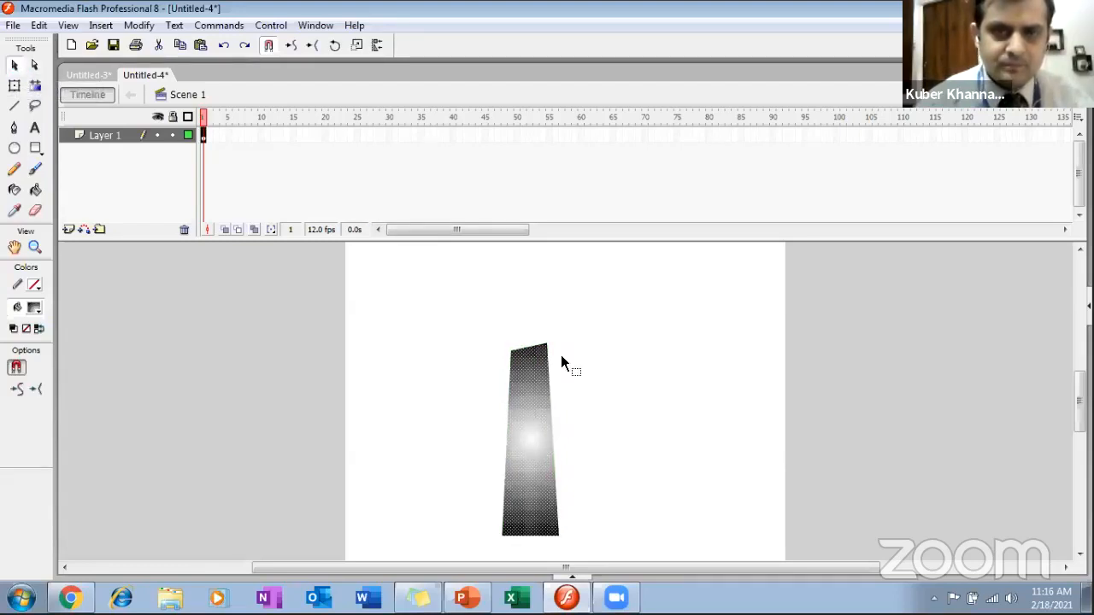
pyautogui.click(562, 358)
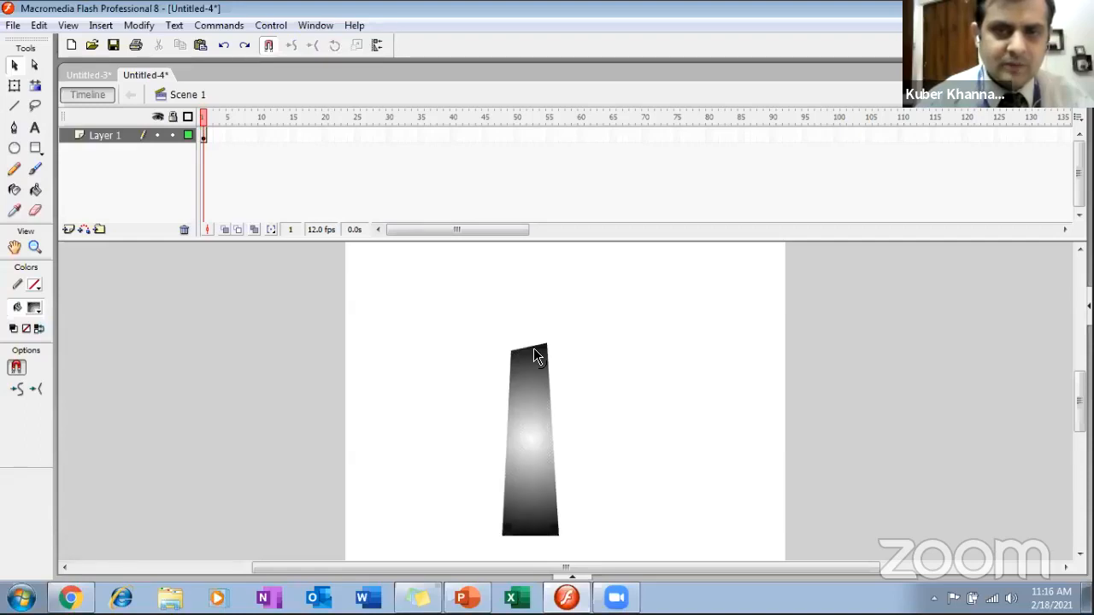
pyautogui.moveTo(534, 349); pyautogui.dragTo(534, 366)
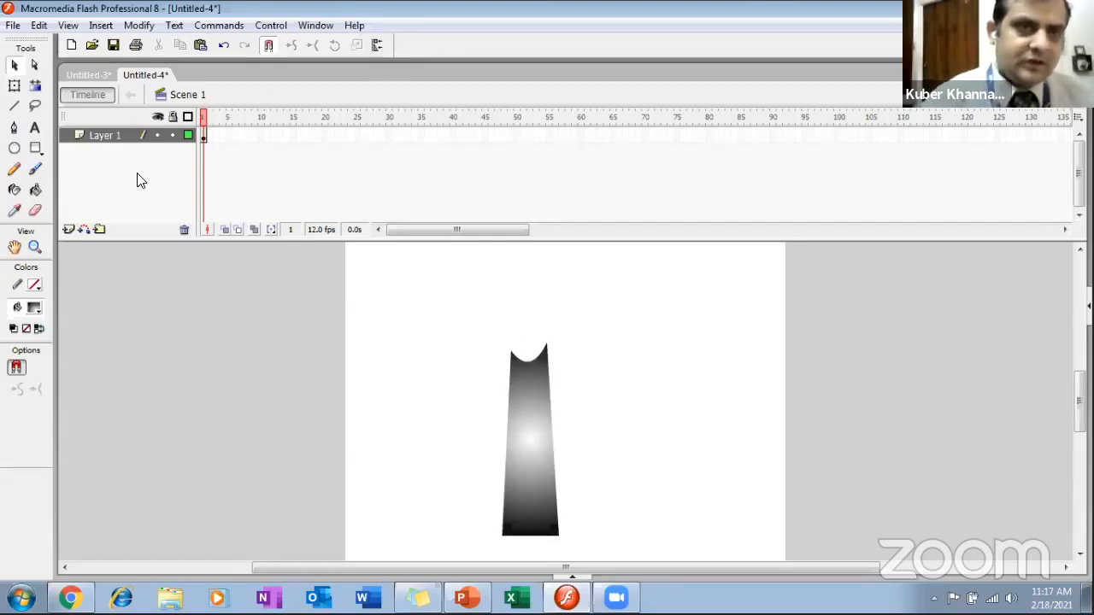
pyautogui.click(14, 107)
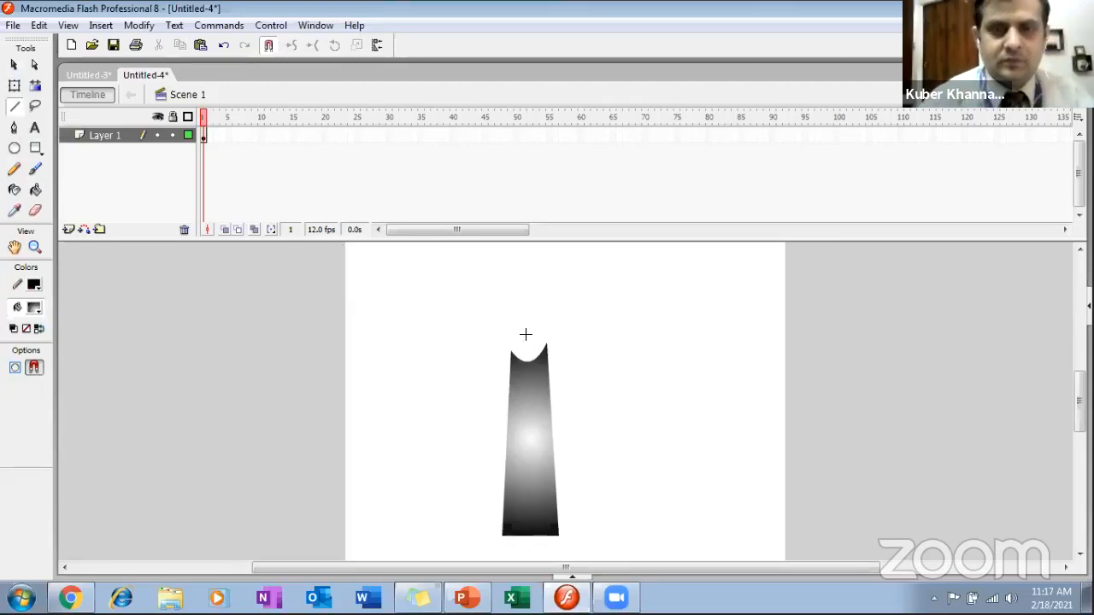
pyautogui.moveTo(526, 336); pyautogui.dragTo(527, 363)
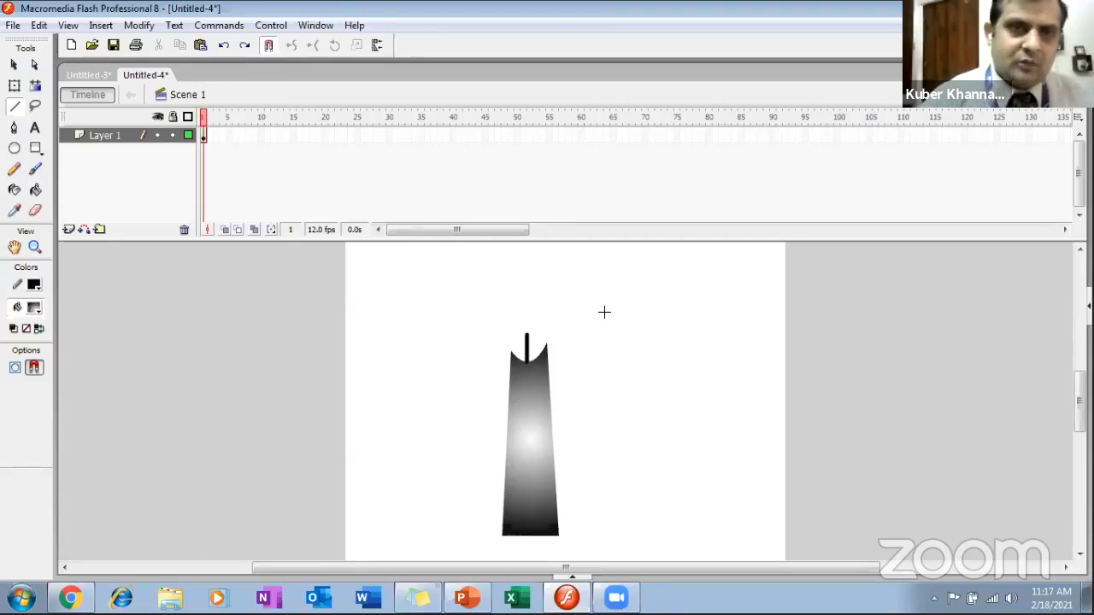
# Select the candle body and wick together, convert them to a graphic symbol named Candle, and clear the selection
pyautogui.click(14, 85)
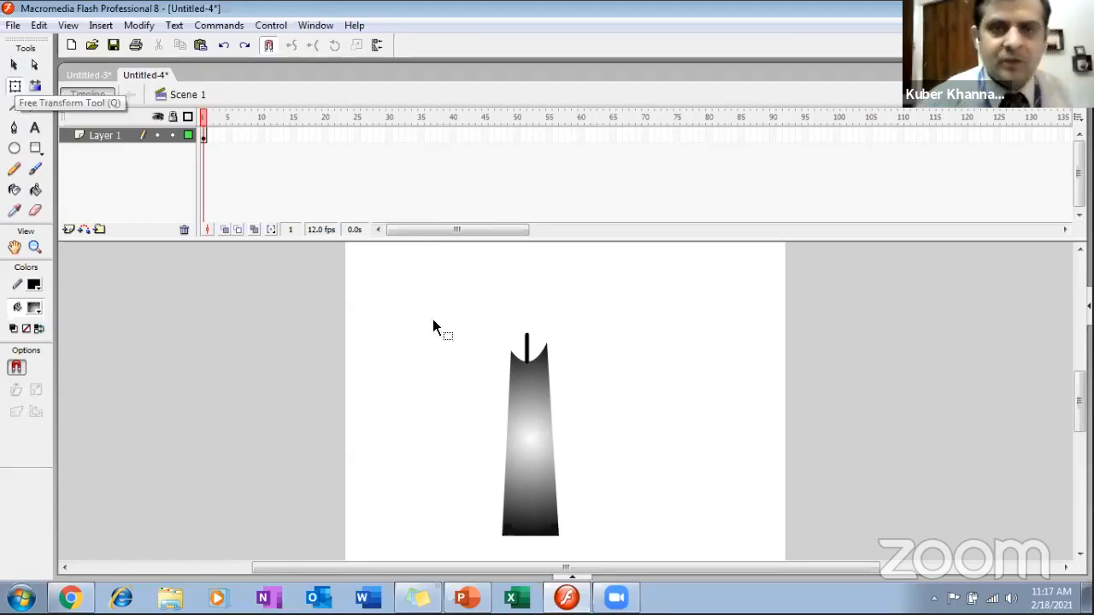
pyautogui.moveTo(489, 317); pyautogui.dragTo(577, 551)
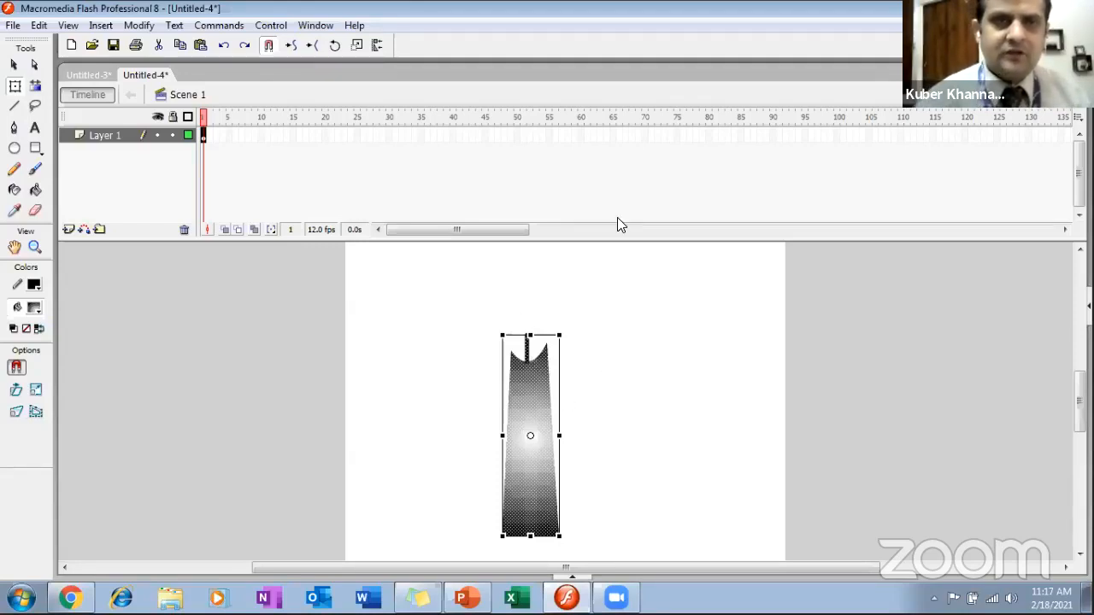
pyautogui.click(137, 25)
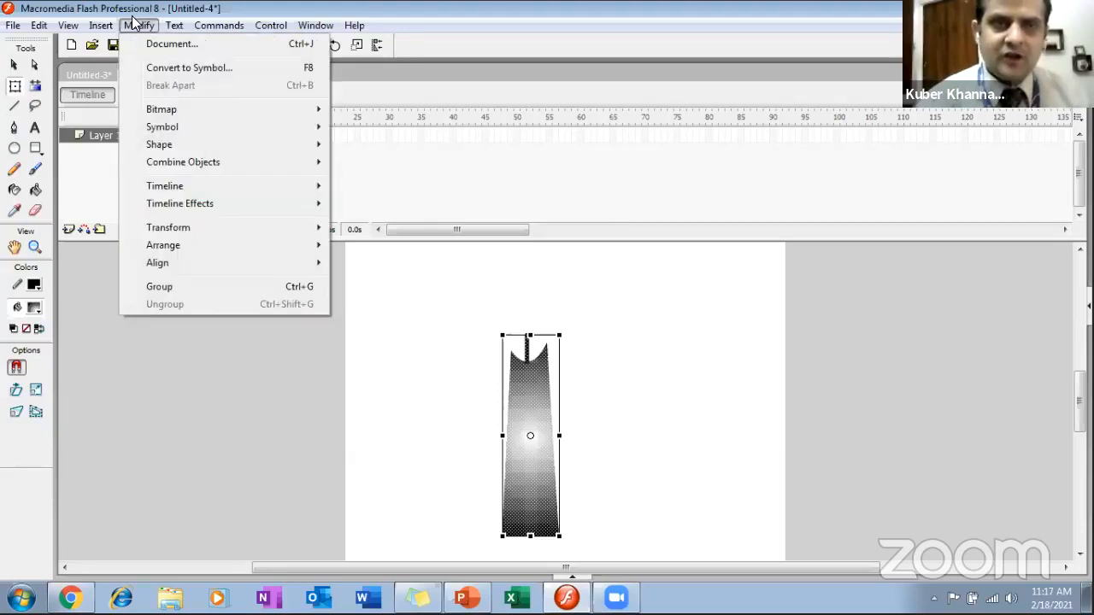
pyautogui.click(187, 67)
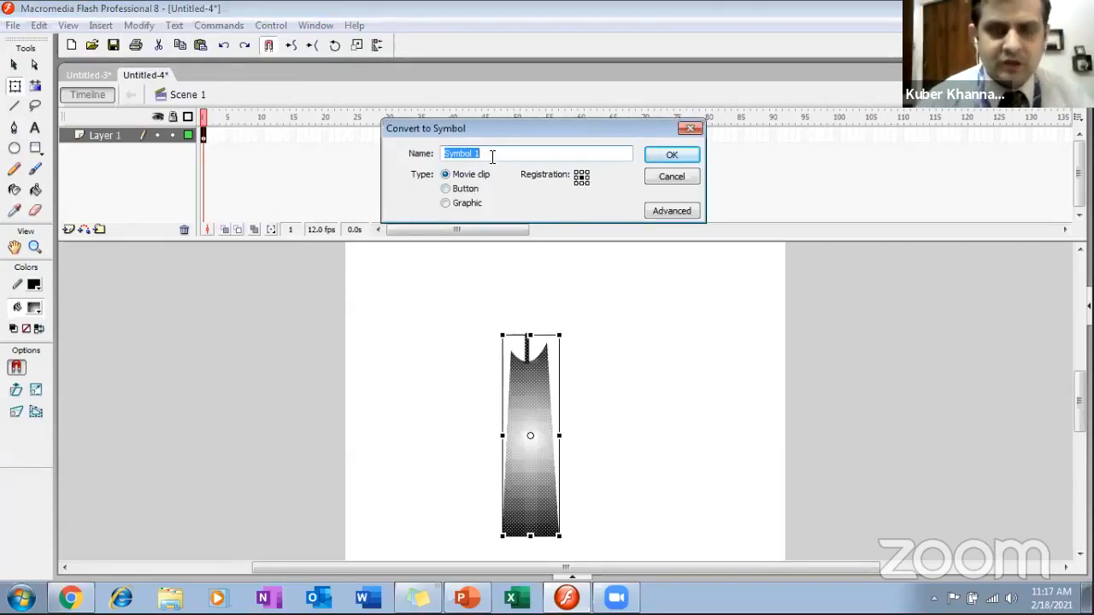
pyautogui.write('Candle')
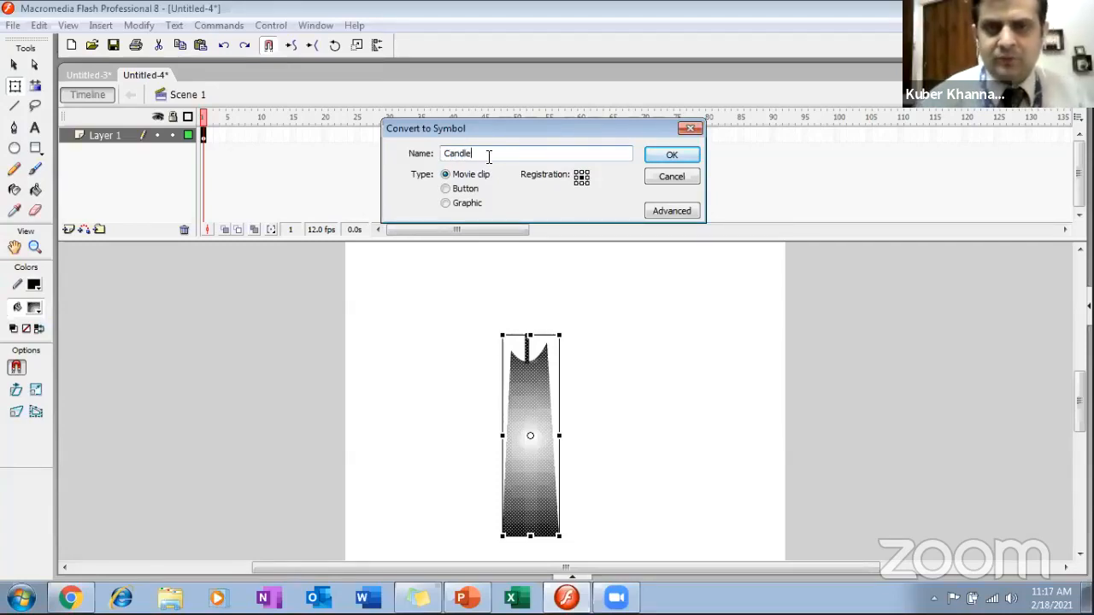
pyautogui.click(445, 204)
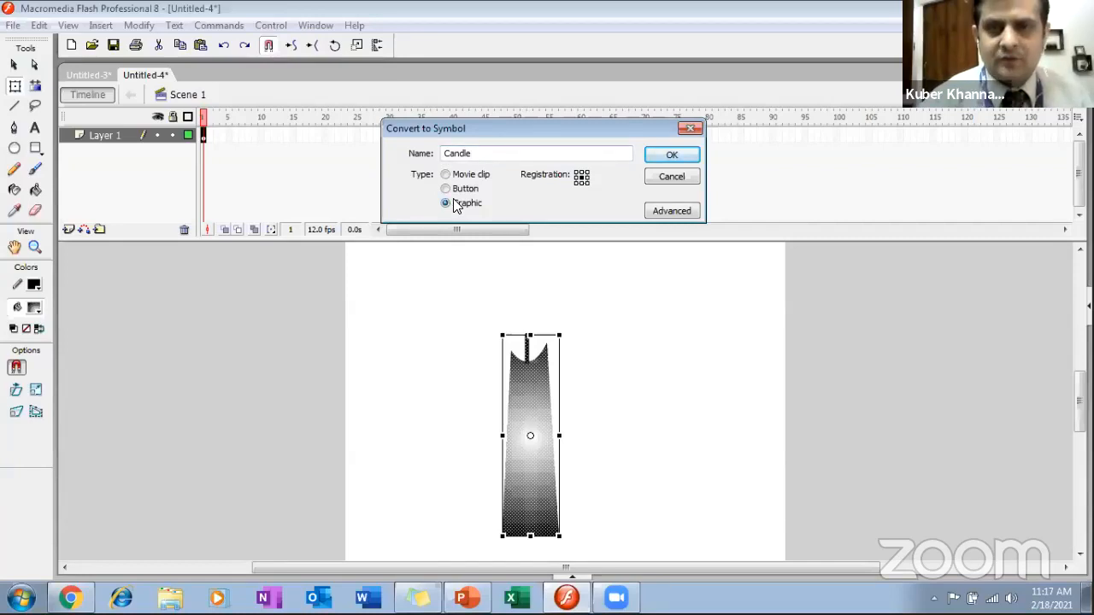
pyautogui.click(672, 155)
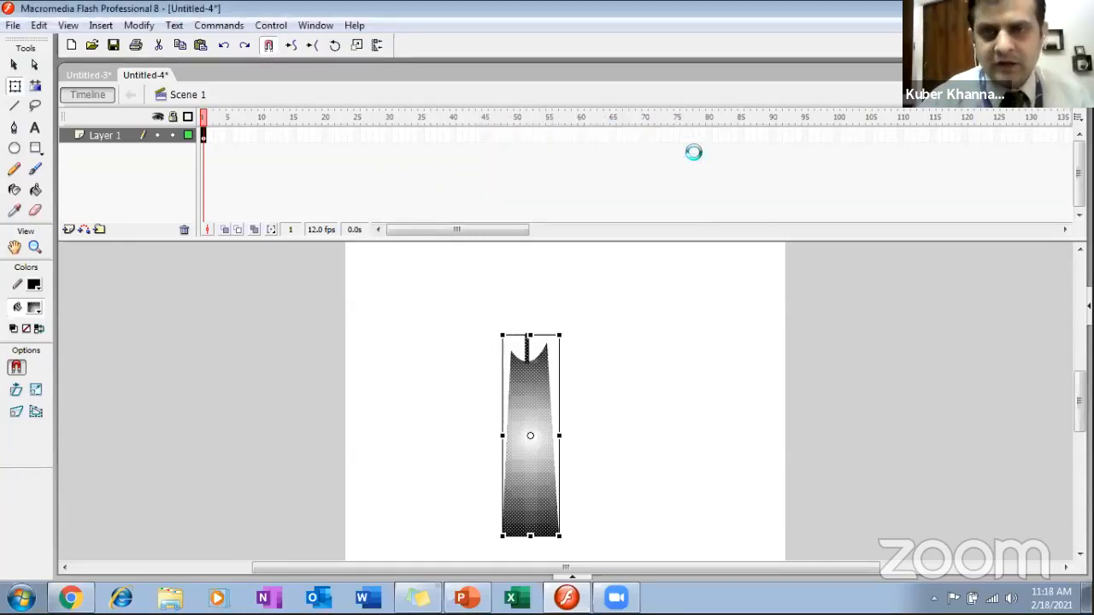
pyautogui.click(600, 462)
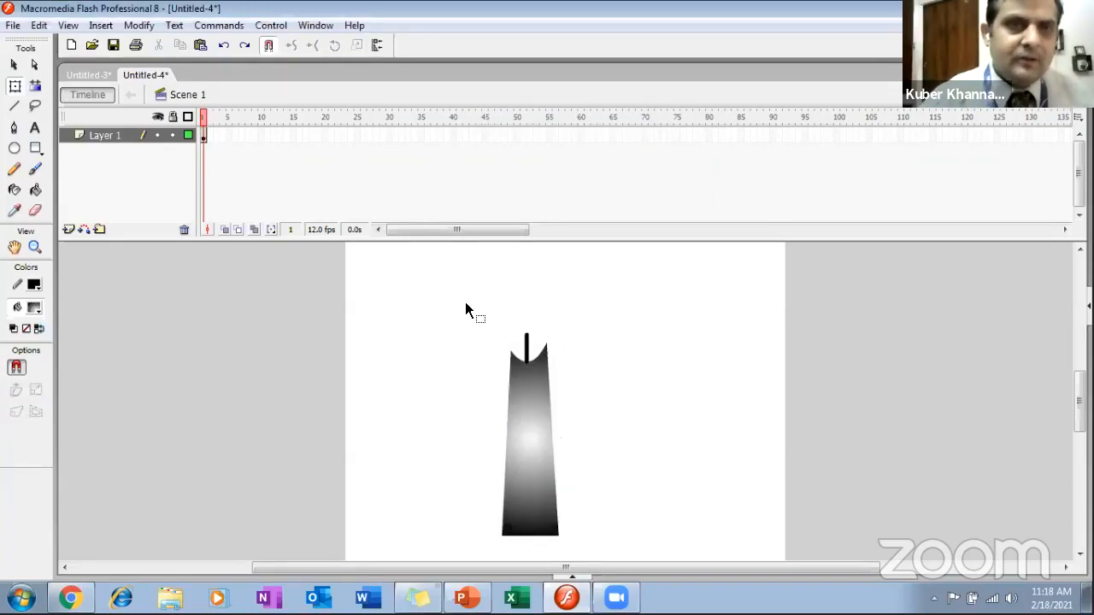
# Add a new layer above Layer 1 and draw a small upright oval flame on top of the wick
pyautogui.click(69, 229)
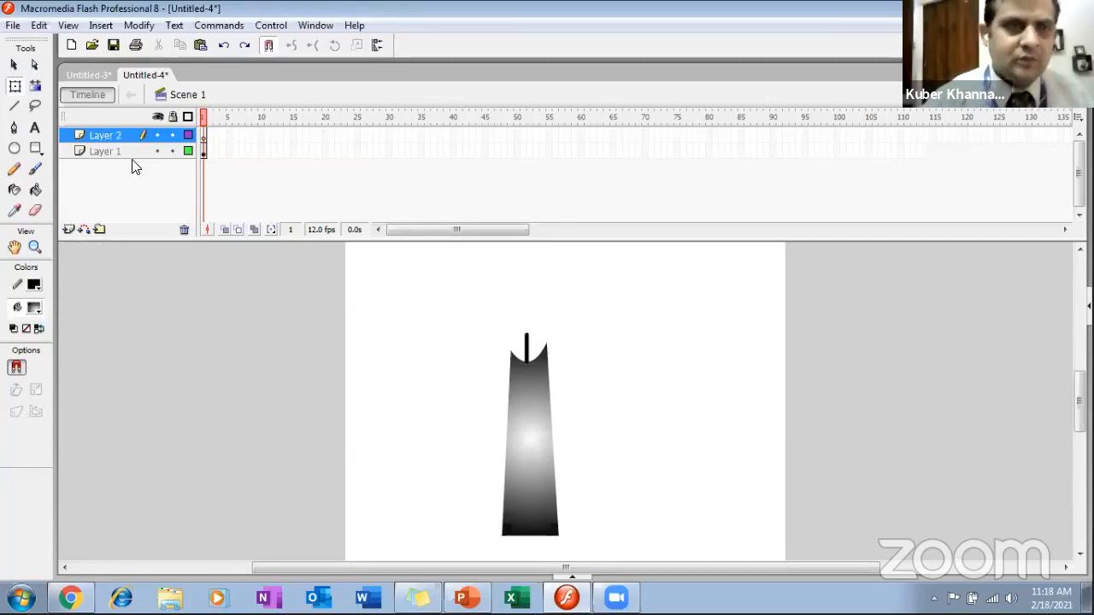
pyautogui.click(14, 150)
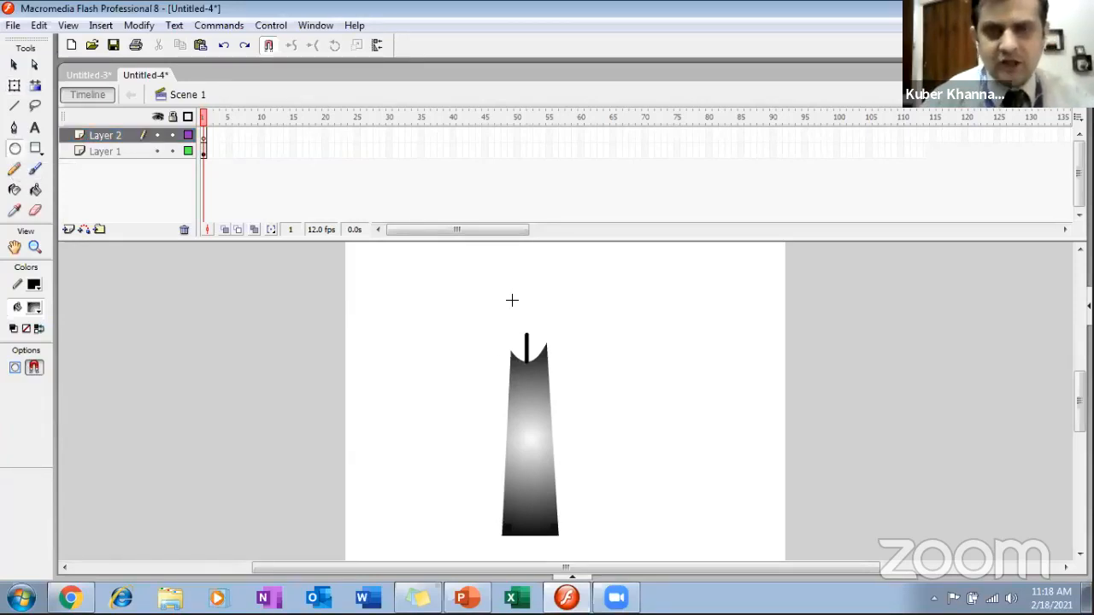
pyautogui.moveTo(513, 300); pyautogui.dragTo(542, 345)
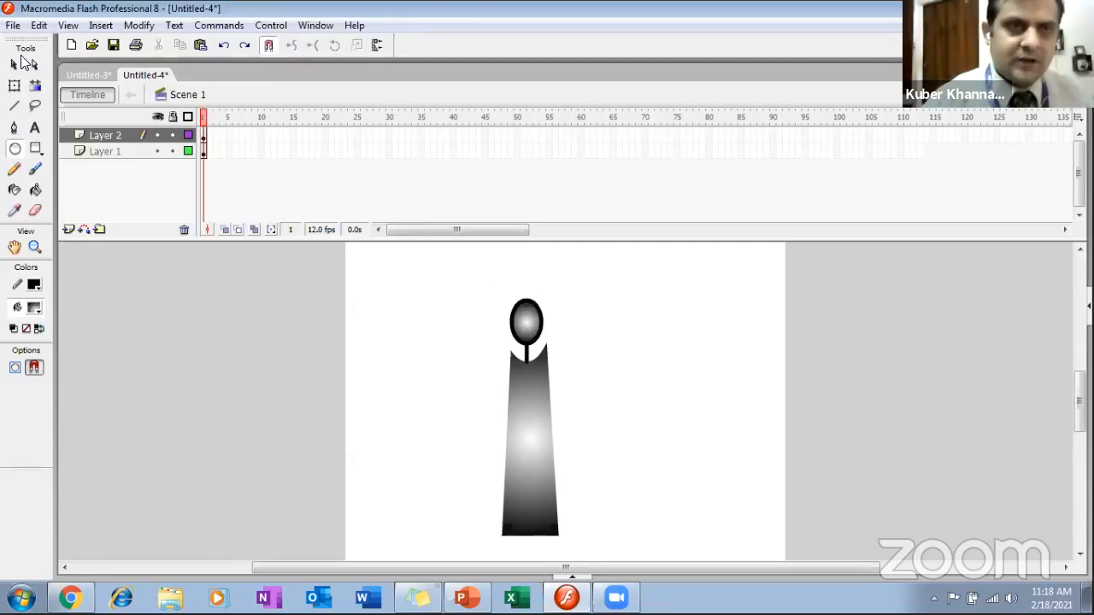
# Delete the black outline around the flame oval, keeping its fill
pyautogui.click(15, 67)
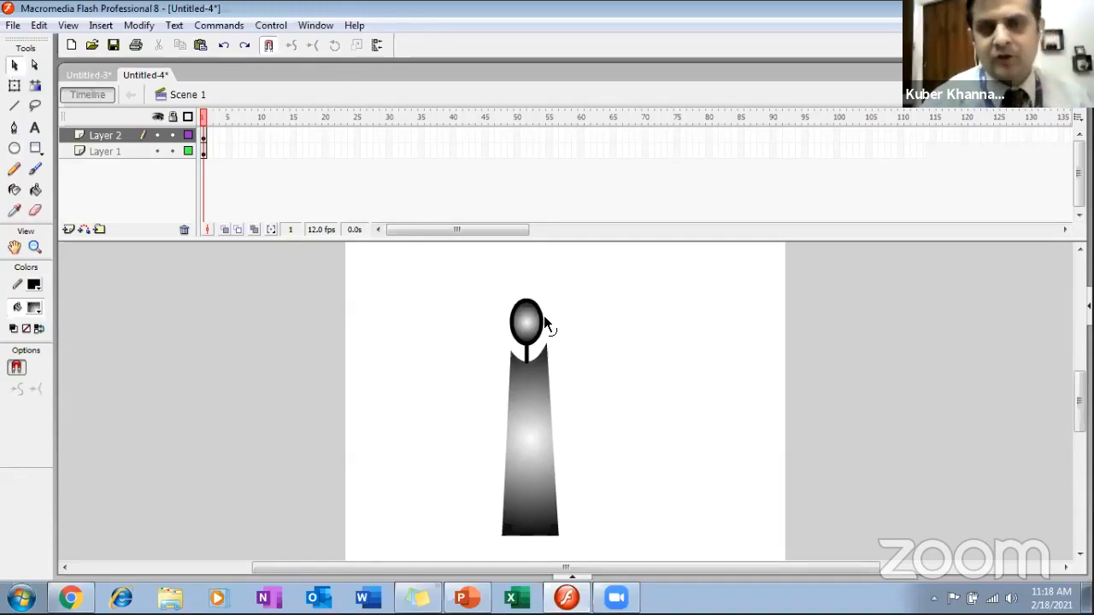
pyautogui.click(545, 319)
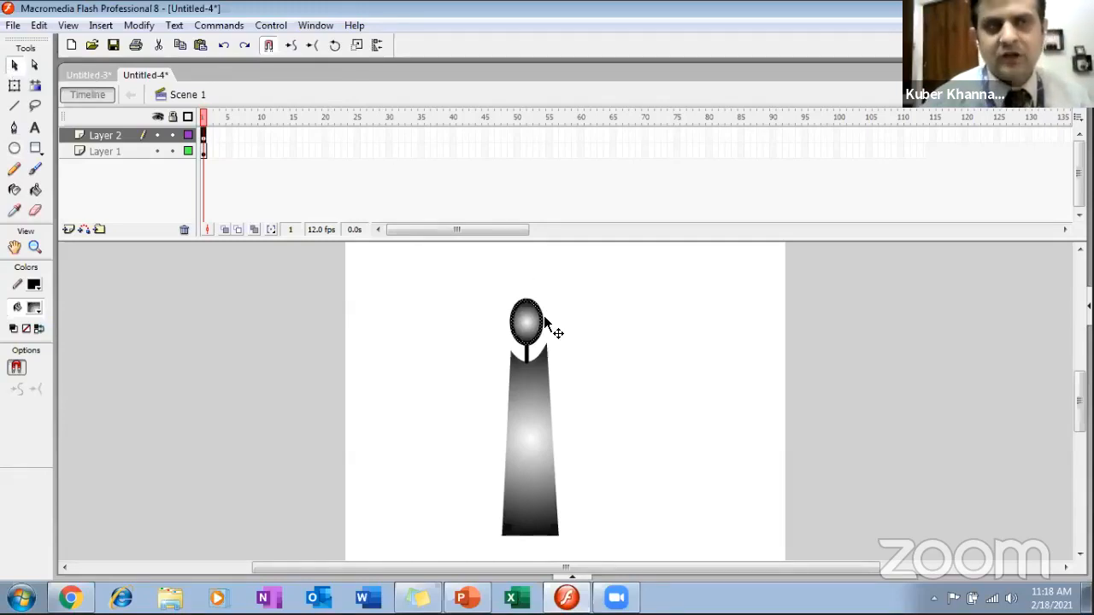
pyautogui.press('Delete')
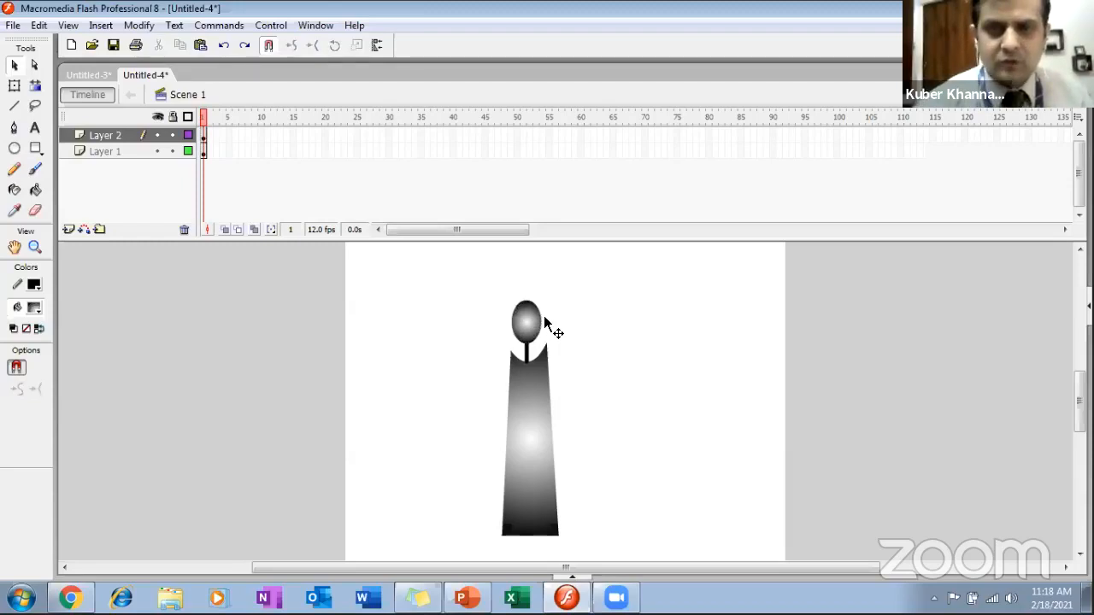
# Try the blue-and-yellow linear gradient on the flame oval's fill, and replace it with a solid golden yellow
pyautogui.click(534, 320)
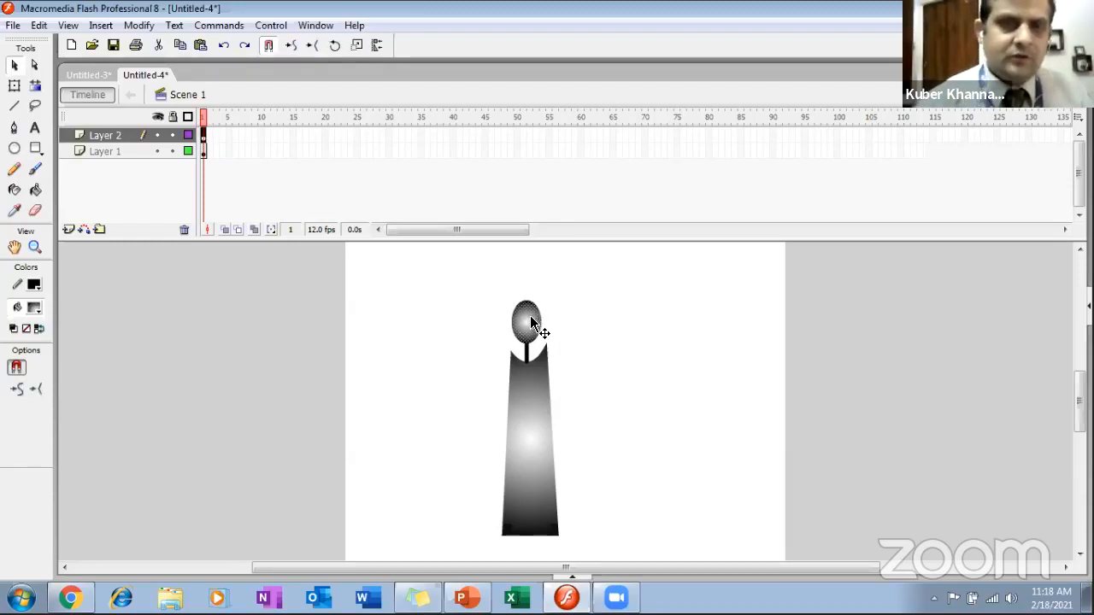
pyautogui.click(35, 309)
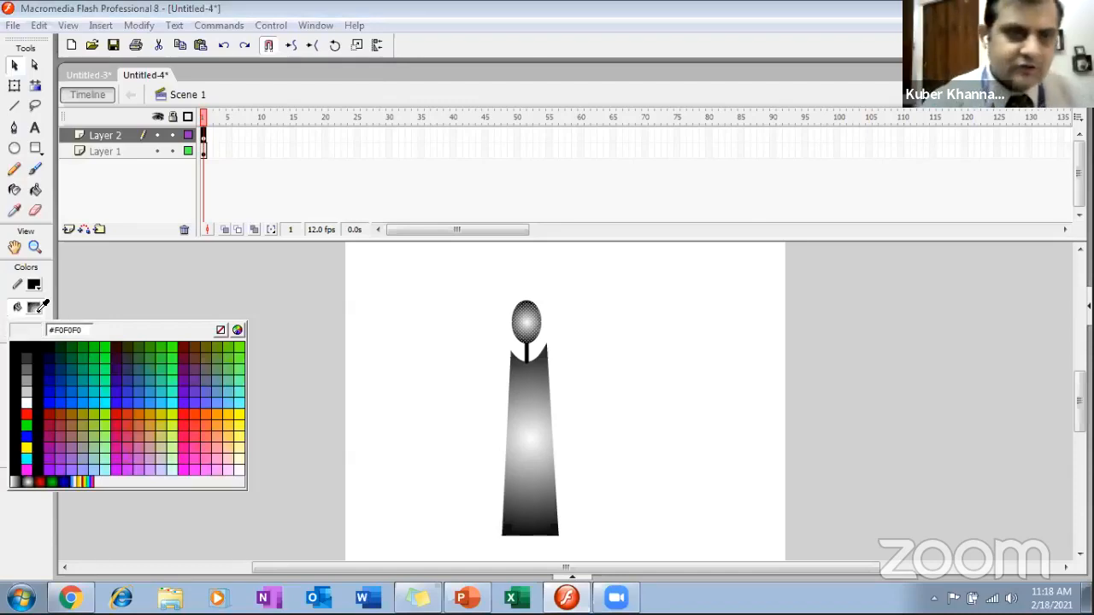
pyautogui.click(87, 480)
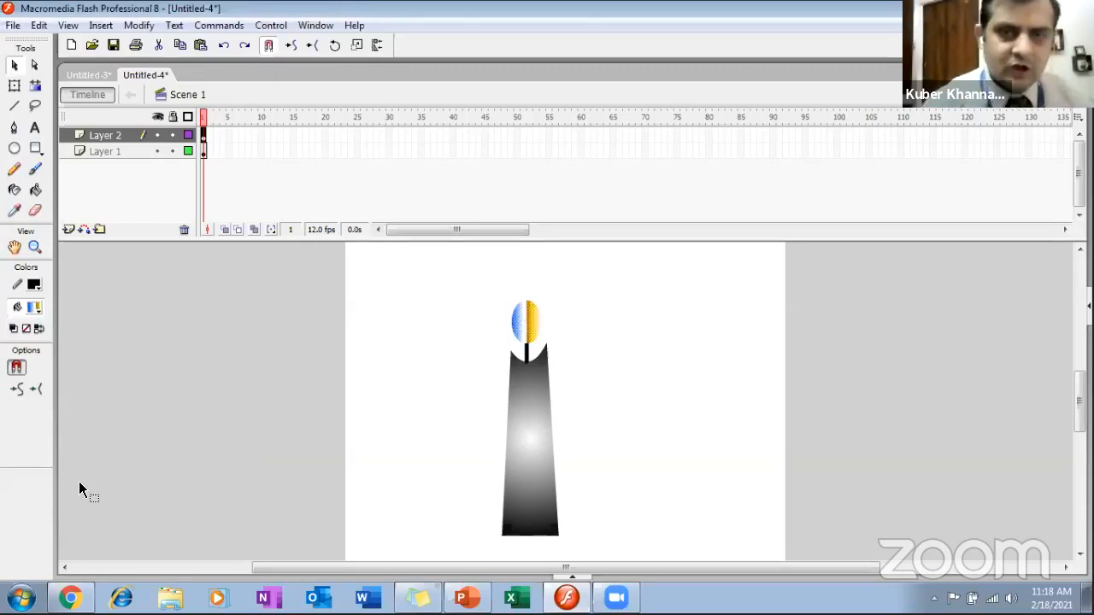
pyautogui.click(36, 308)
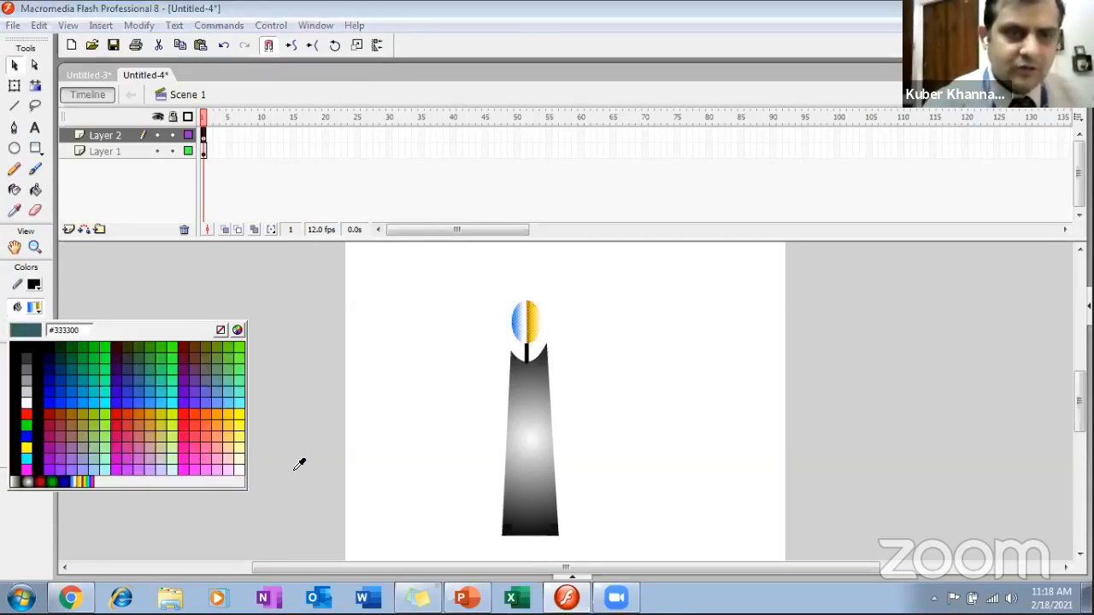
pyautogui.click(229, 425)
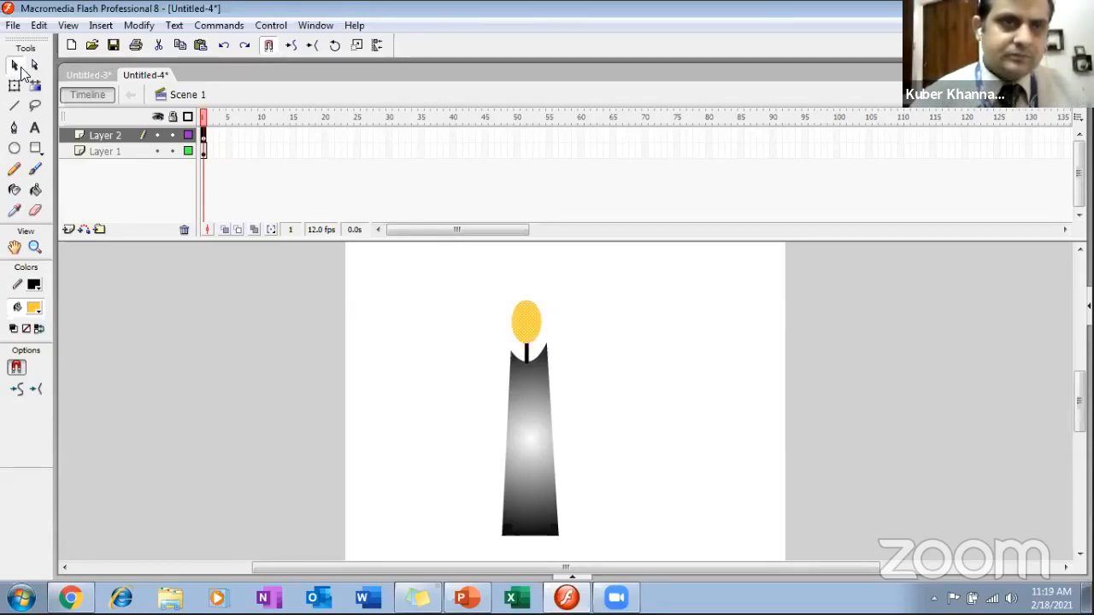
pyautogui.click(535, 320)
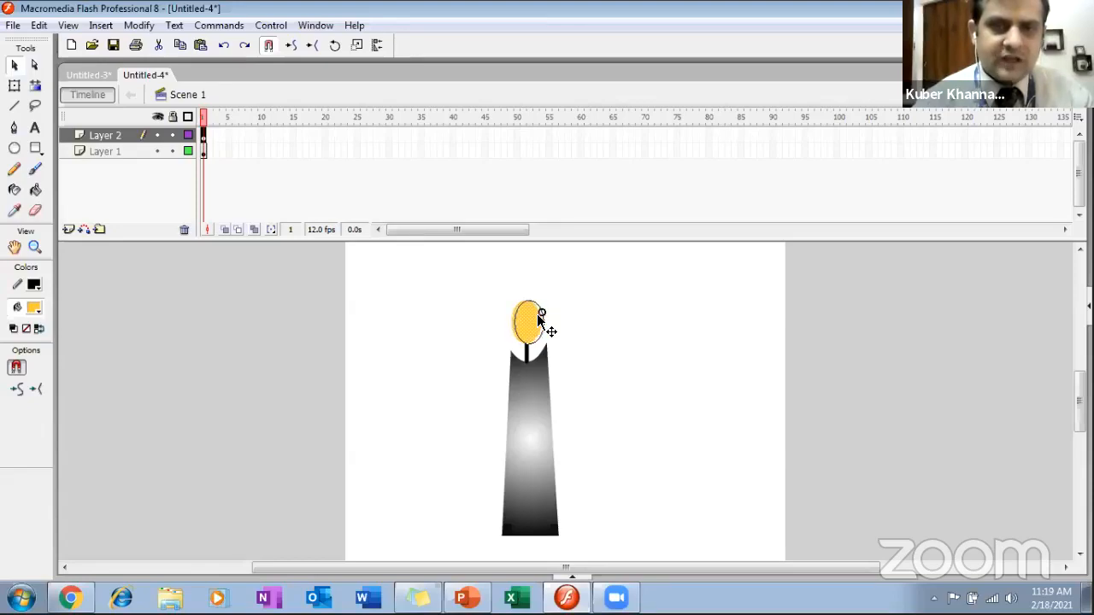
# Reshape the flame oval with the Subselection tool into a pointed flame with a stretched tip and pinched-in lower sides
pyautogui.moveTo(537, 316); pyautogui.dragTo(537, 315)
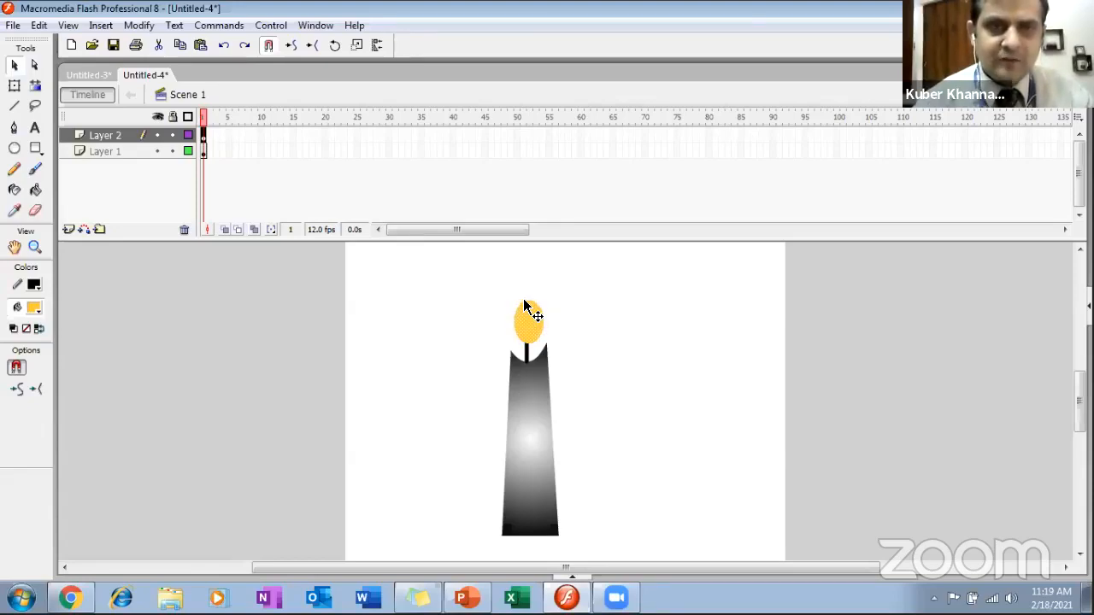
pyautogui.click(35, 65)
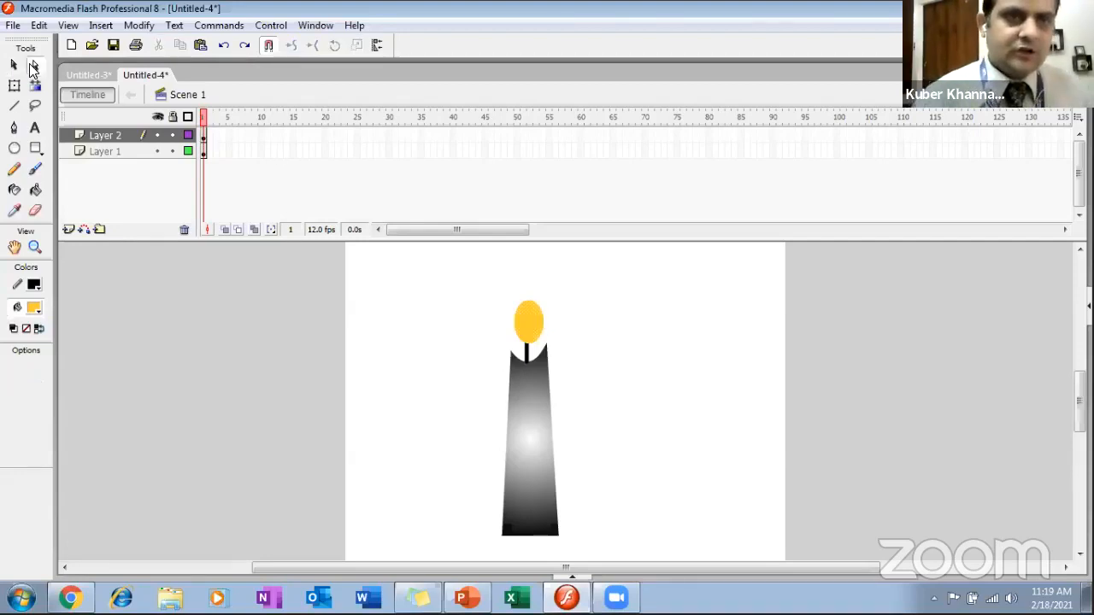
pyautogui.click(542, 320)
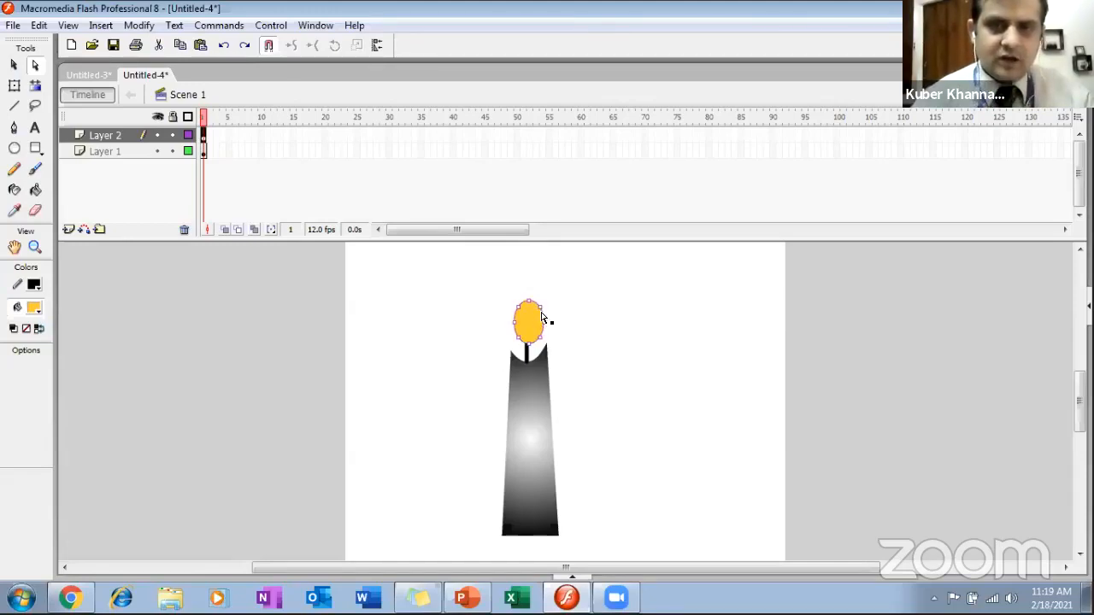
pyautogui.moveTo(543, 324); pyautogui.dragTo(526, 281)
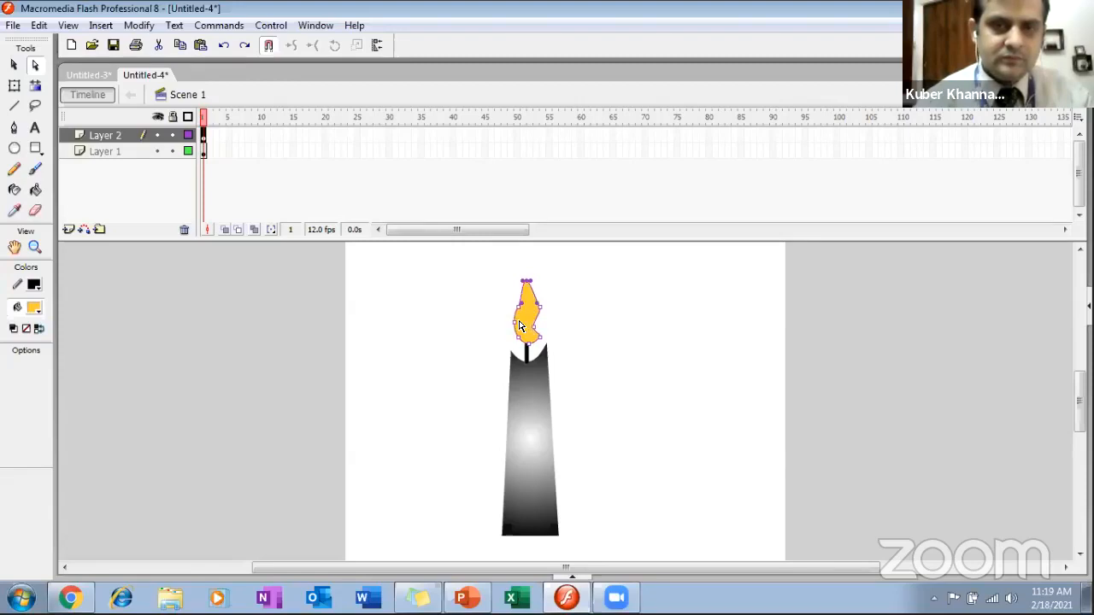
pyautogui.moveTo(516, 323)
pyautogui.mouseDown()
pyautogui.moveTo(528, 325)
pyautogui.moveTo(513, 330)
pyautogui.mouseUp()
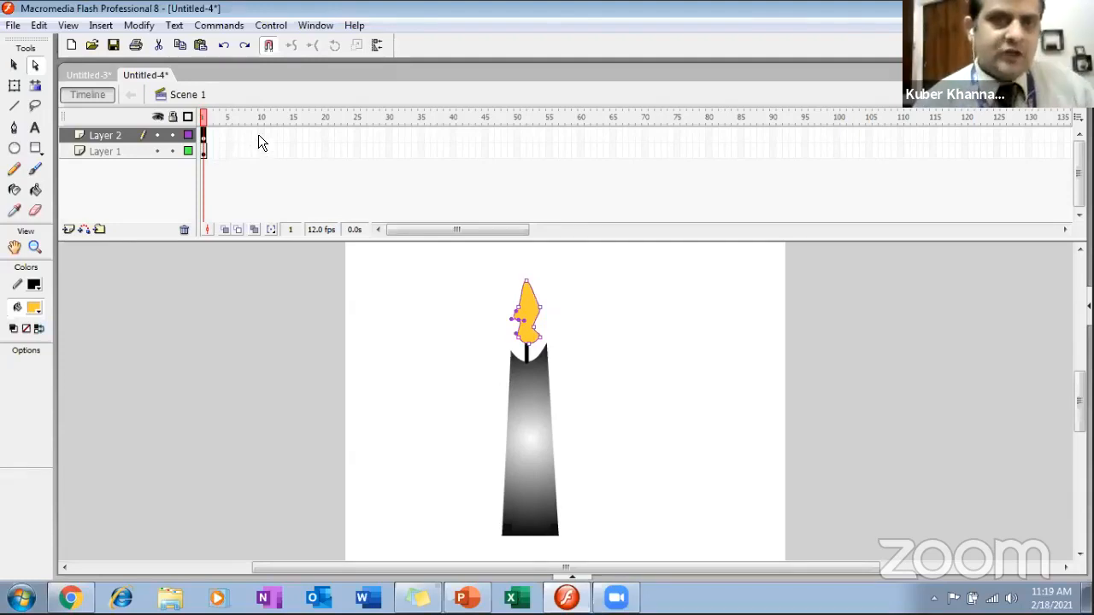
# Insert keyframes at frame 20 on both Layer 2 and Layer 1
pyautogui.click(323, 134)
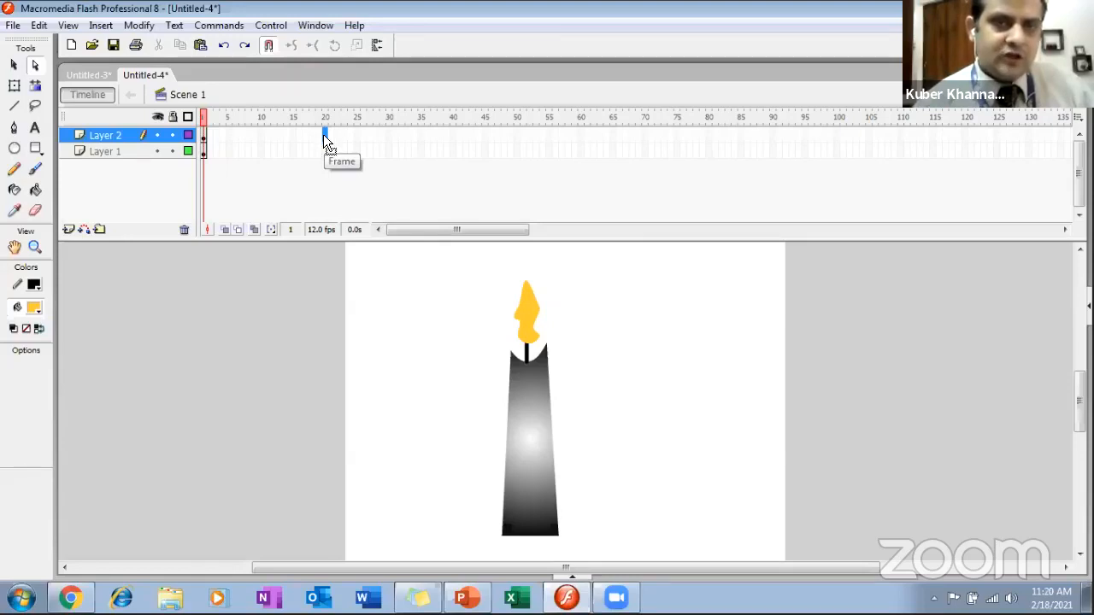
pyautogui.rightClick(324, 135)
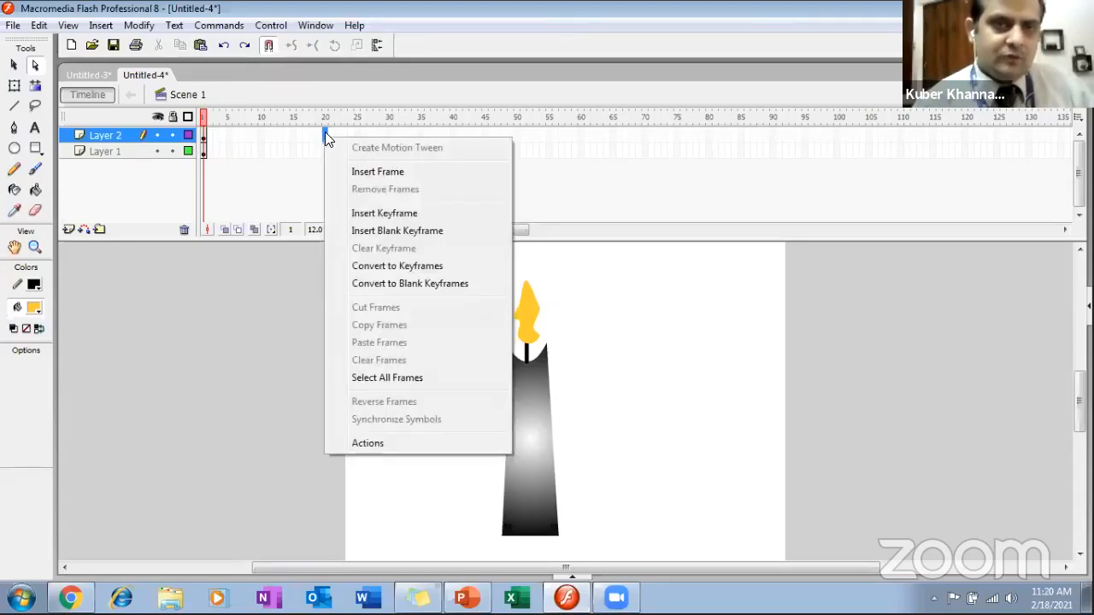
pyautogui.click(359, 213)
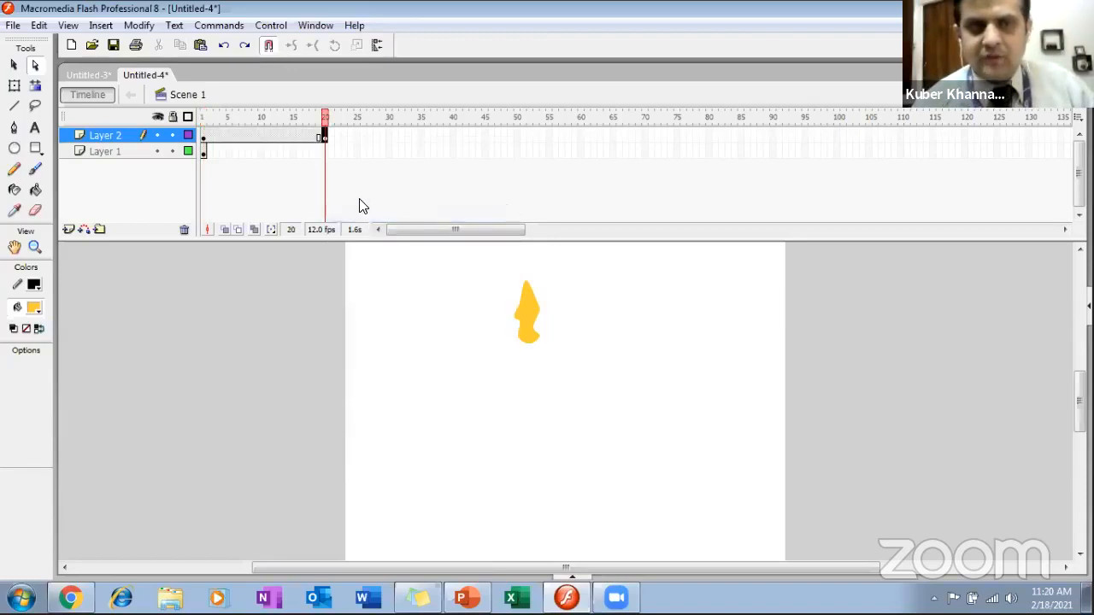
pyautogui.click(325, 151)
pyautogui.rightClick(326, 152)
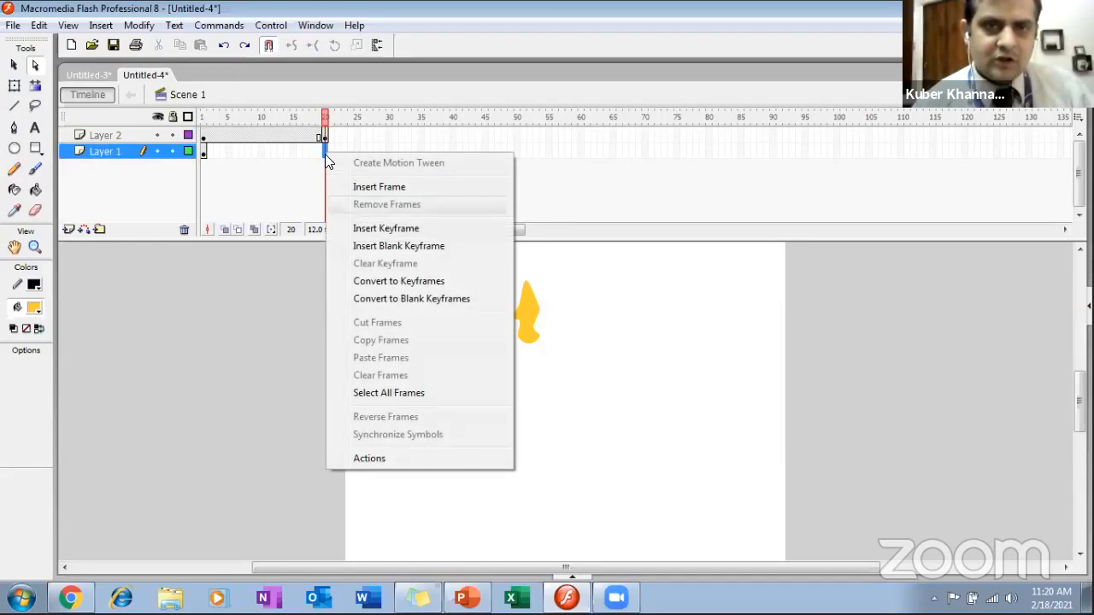
pyautogui.click(359, 229)
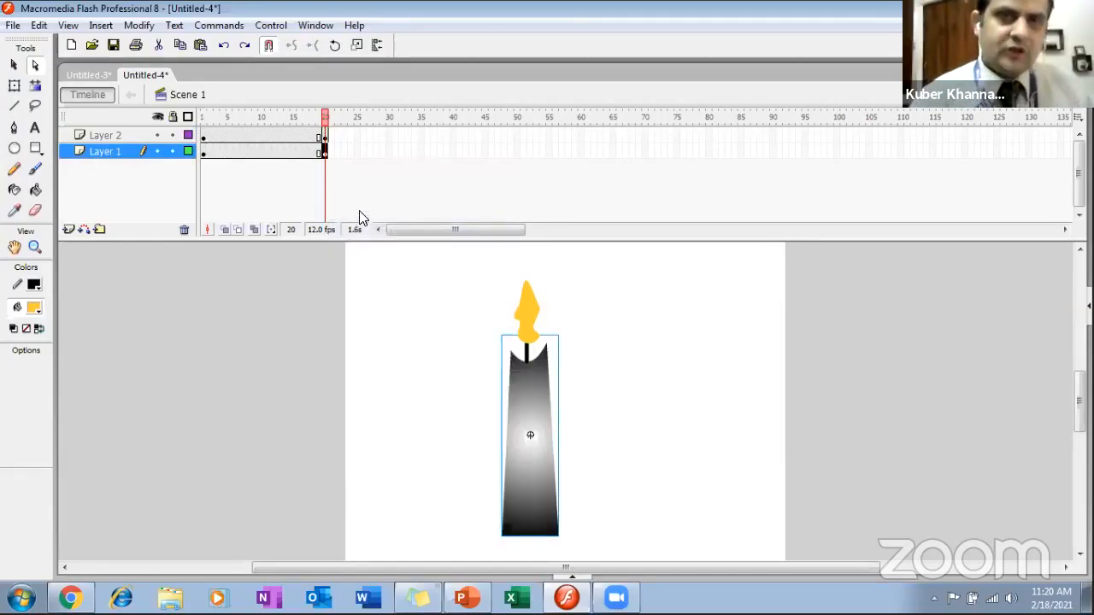
# Reshape the flame at frame 20 of Layer 2 with the Subselection tool, pulling its side points outward into a wider, jagged outline
pyautogui.click(325, 135)
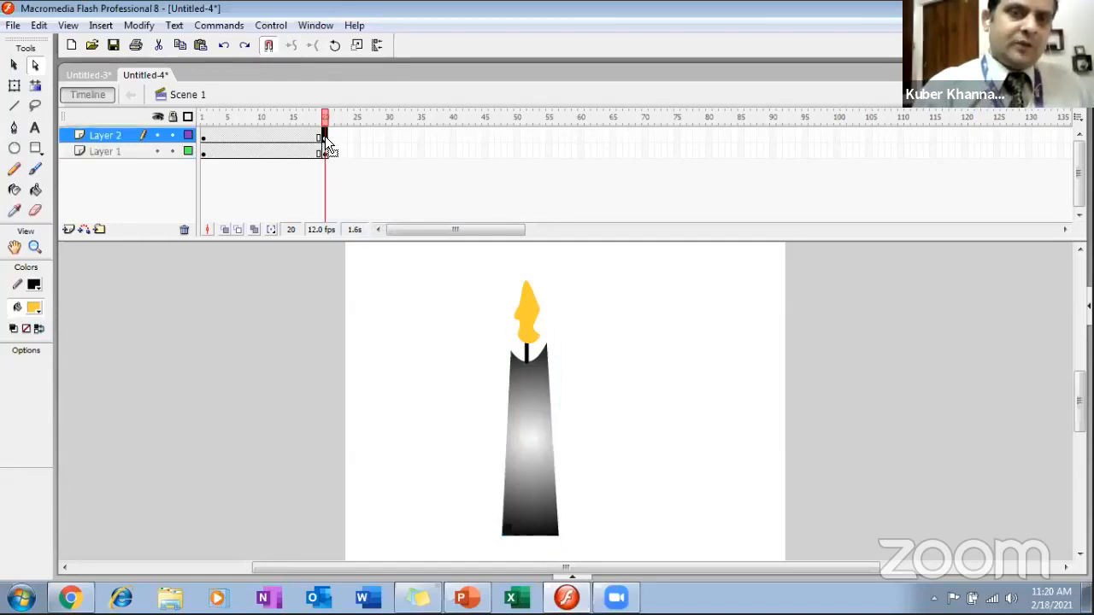
pyautogui.click(545, 308)
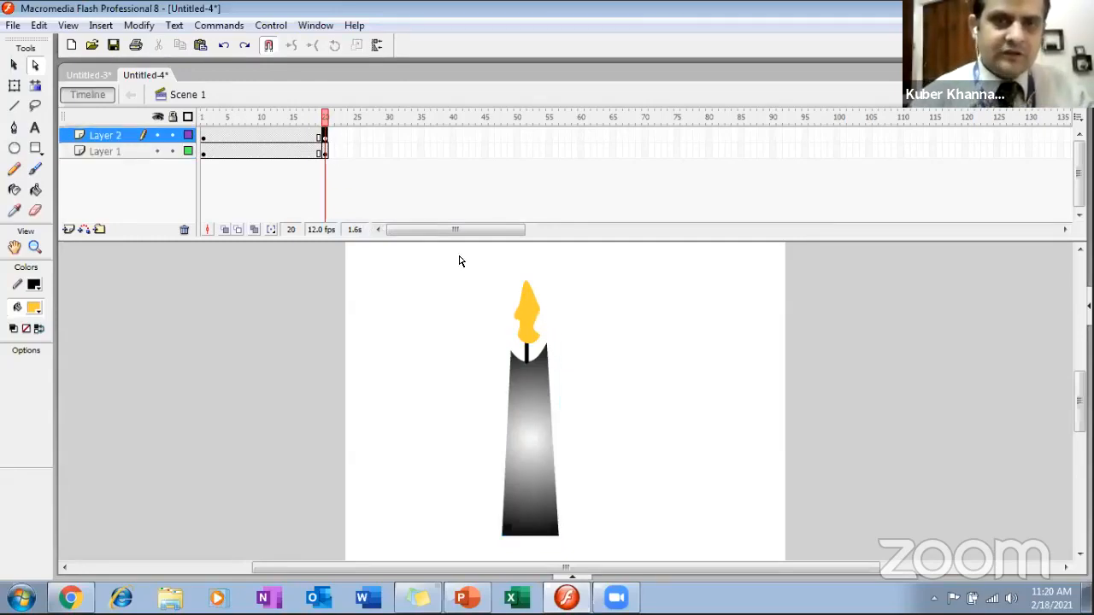
pyautogui.click(34, 68)
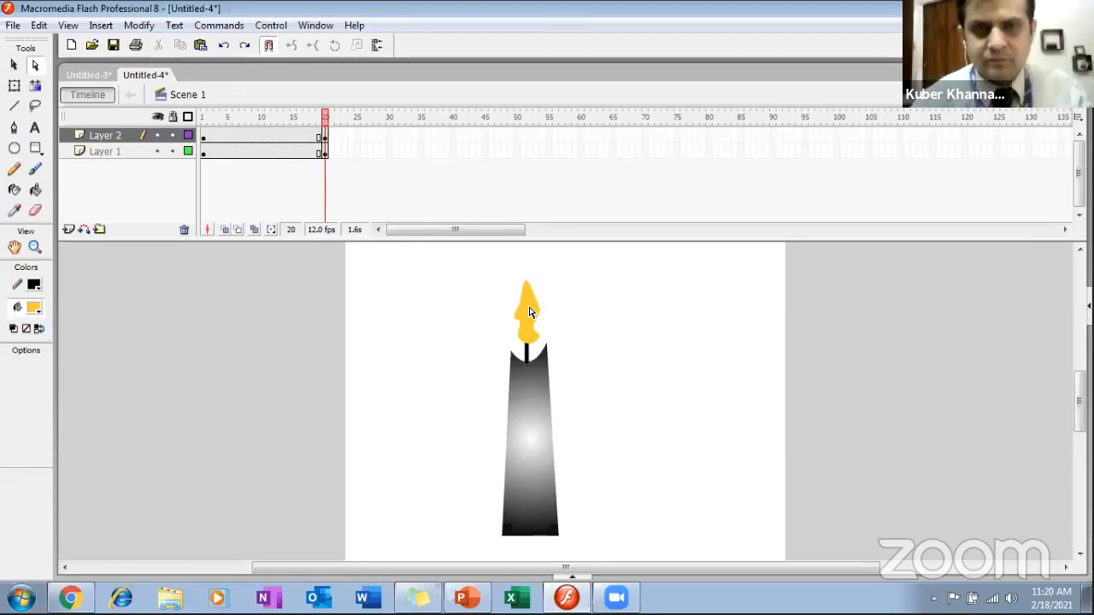
pyautogui.click(541, 314)
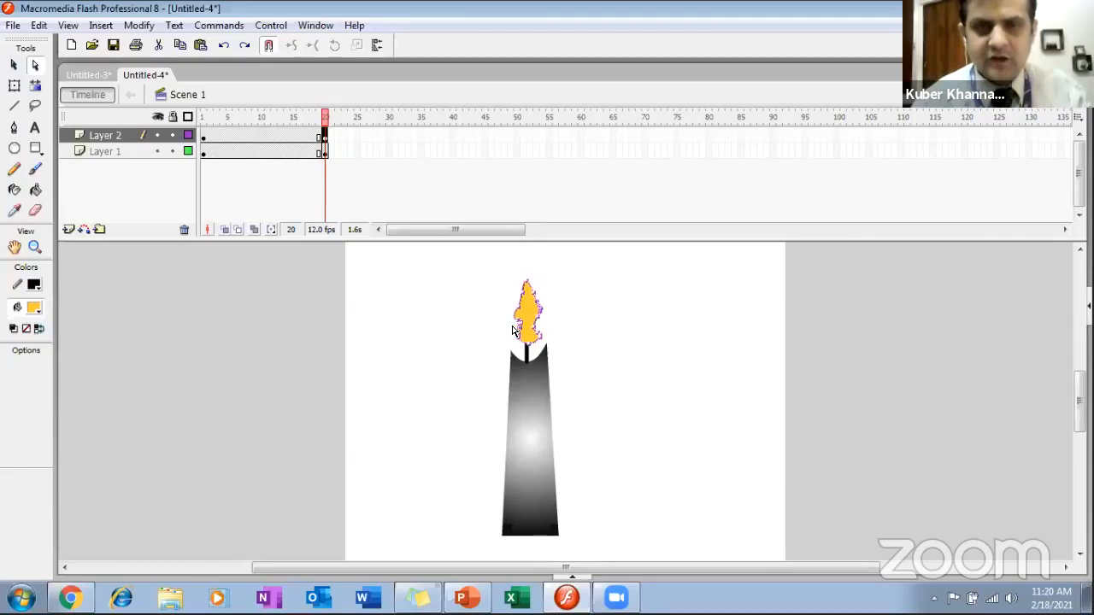
pyautogui.moveTo(512, 326); pyautogui.dragTo(512, 330)
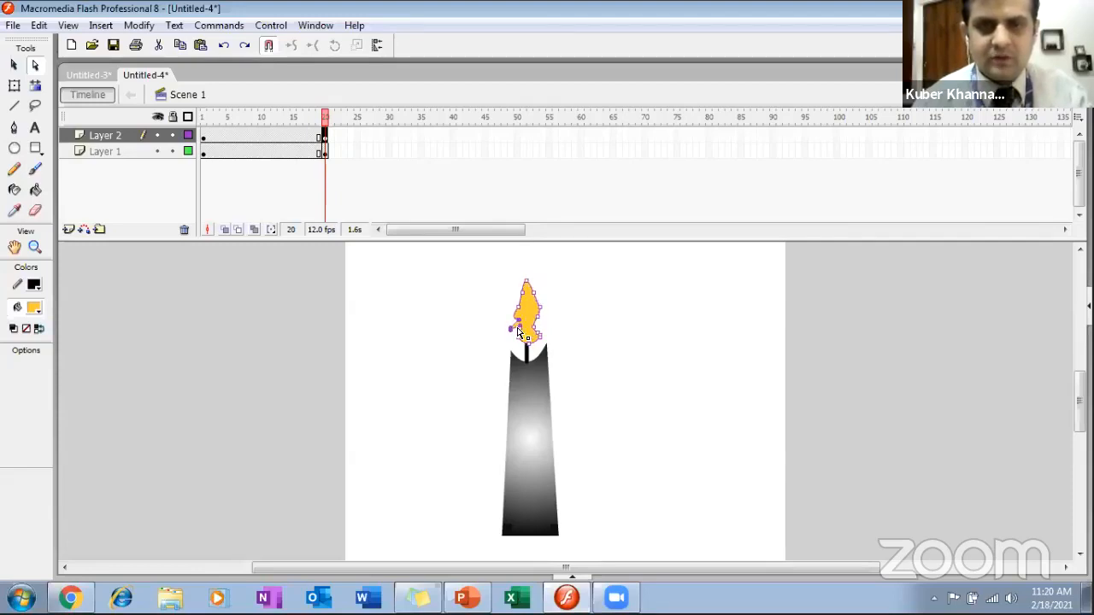
pyautogui.click(513, 331)
pyautogui.click(515, 330)
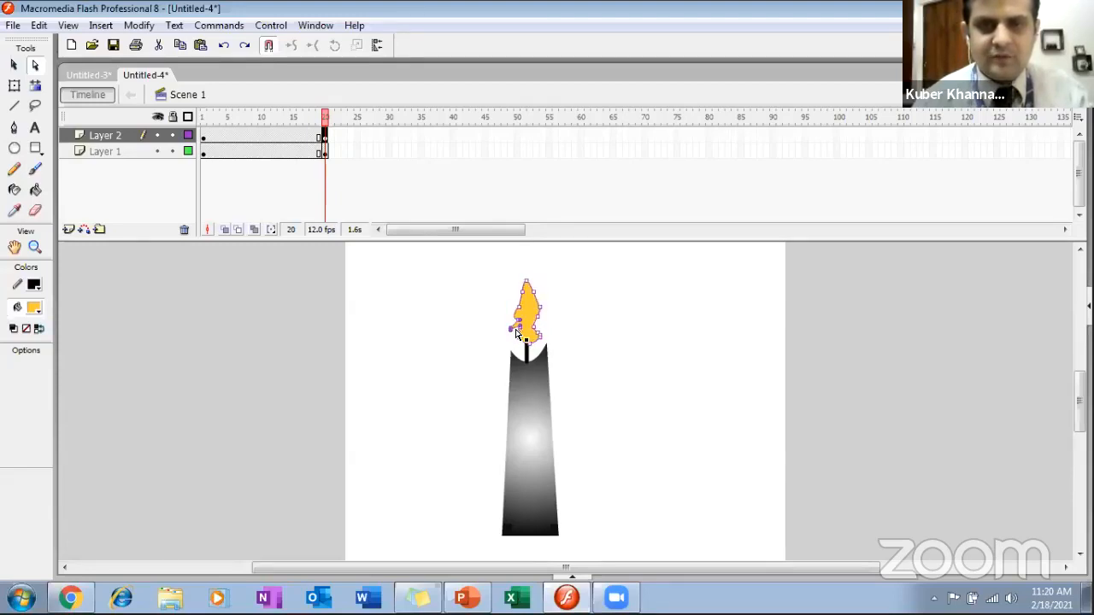
pyautogui.moveTo(537, 319); pyautogui.dragTo(505, 315)
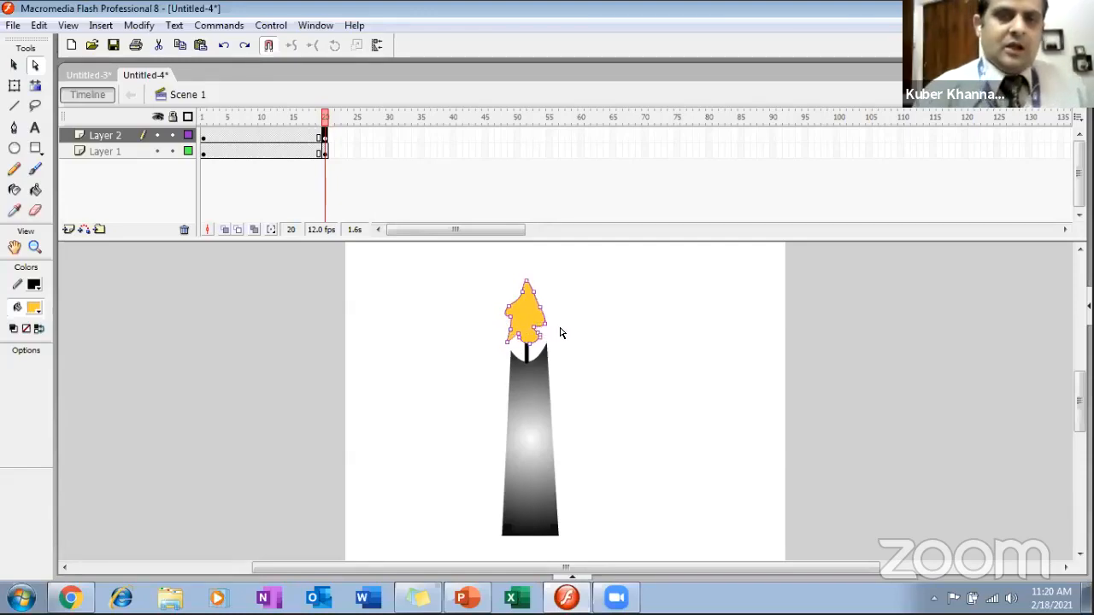
pyautogui.click(561, 332)
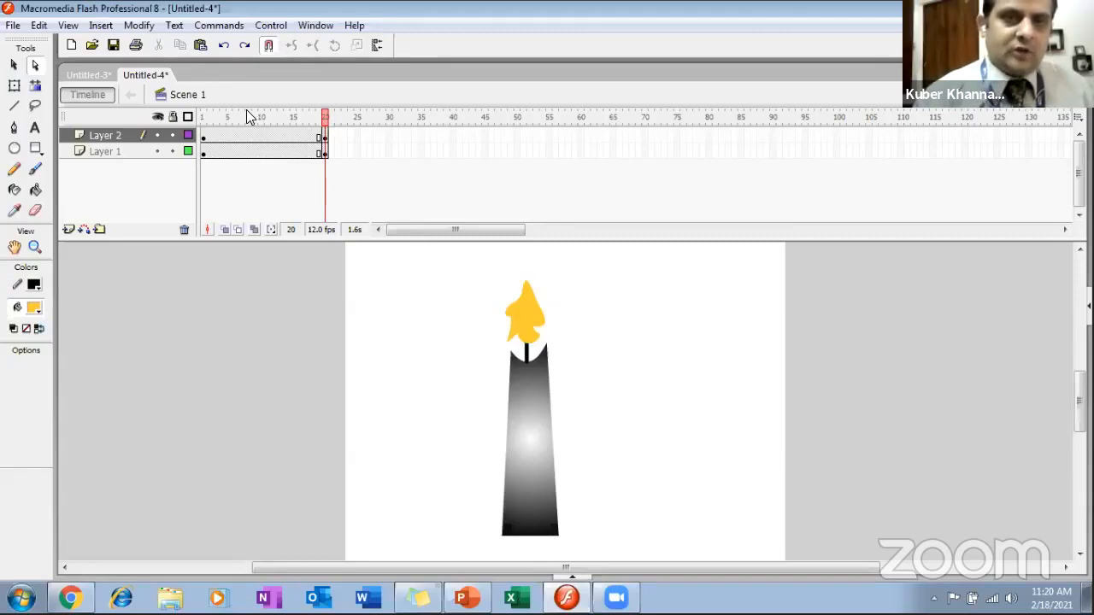
# Create a motion tween on Layer 2 between frames 1 and 20, and return the playhead to frame 1
pyautogui.click(322, 136)
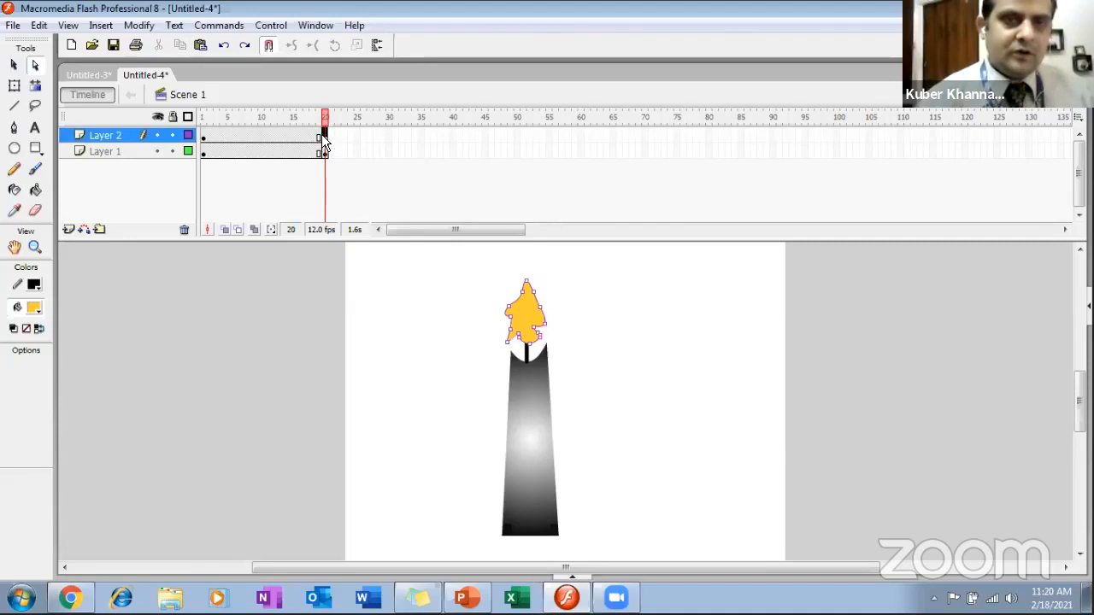
pyautogui.click(266, 135)
pyautogui.rightClick(266, 135)
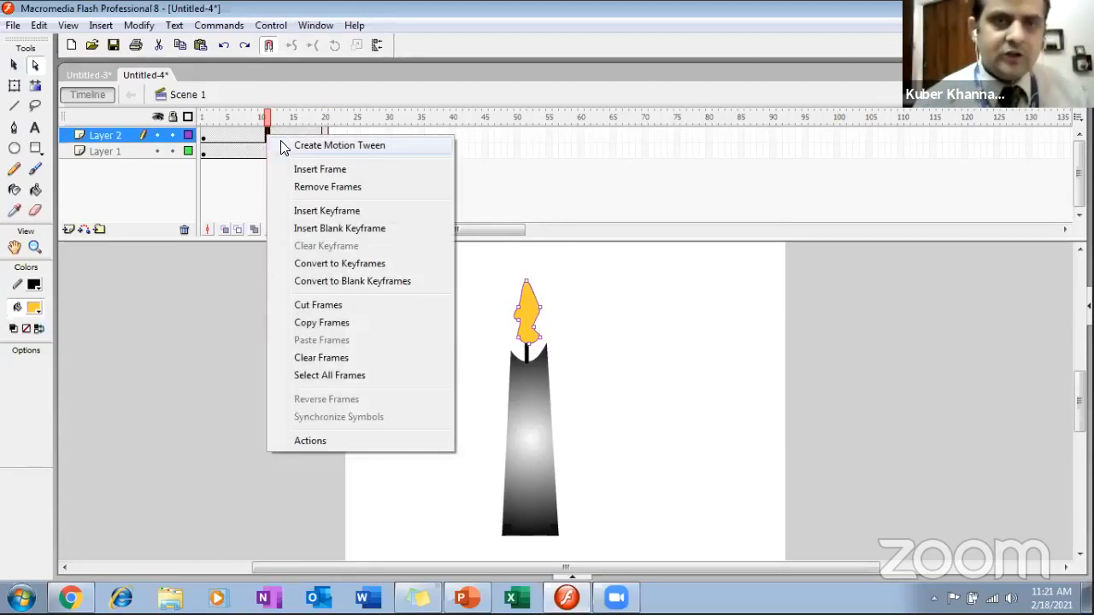
pyautogui.click(282, 145)
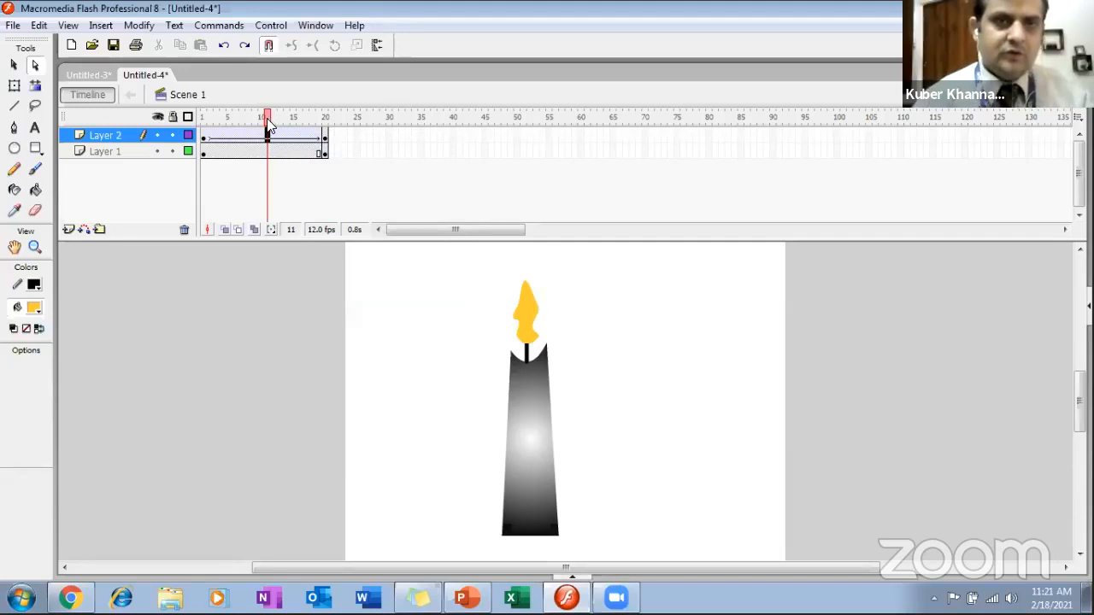
pyautogui.moveTo(267, 117); pyautogui.dragTo(205, 119)
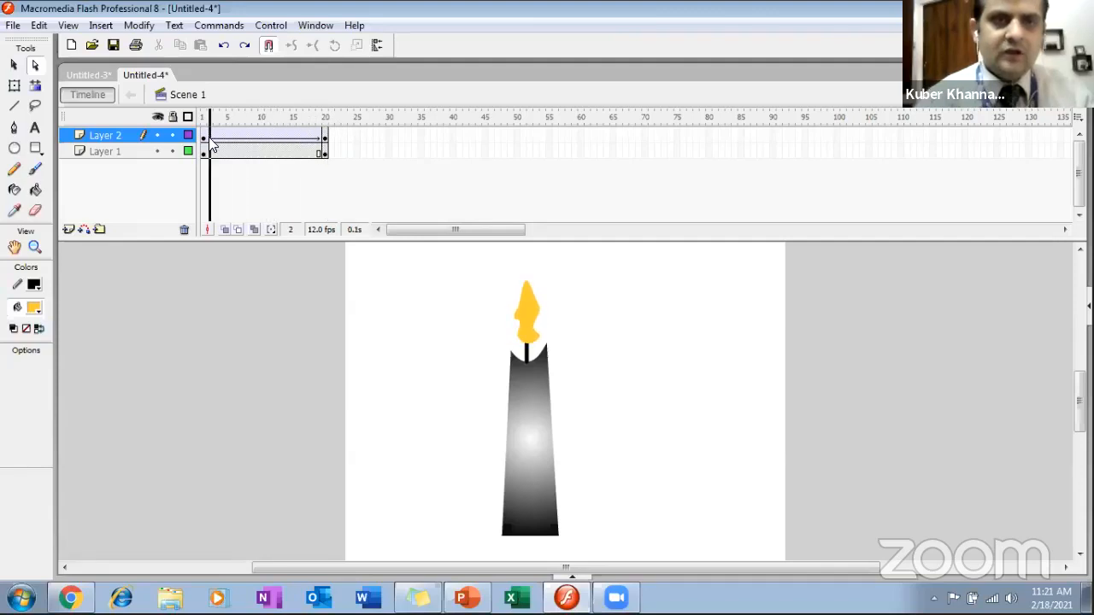
pyautogui.click(207, 140)
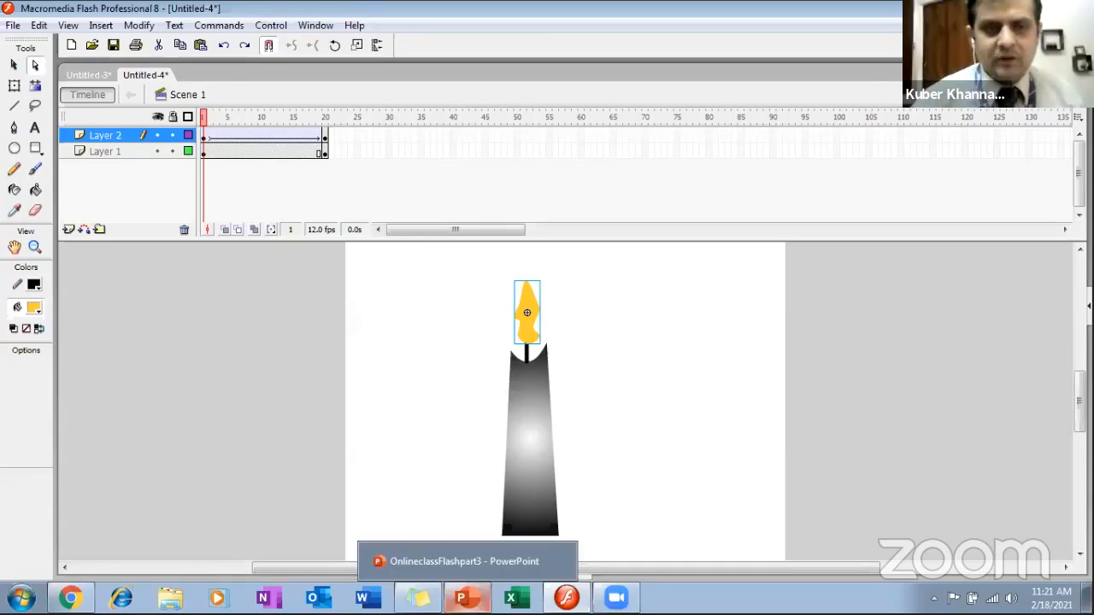
# Switch to the OnlineclassFlashpart3 presentation in PowerPoint, start the slide show from the current slide, and advance to the Flash Timeline slide
pyautogui.click(465, 597)
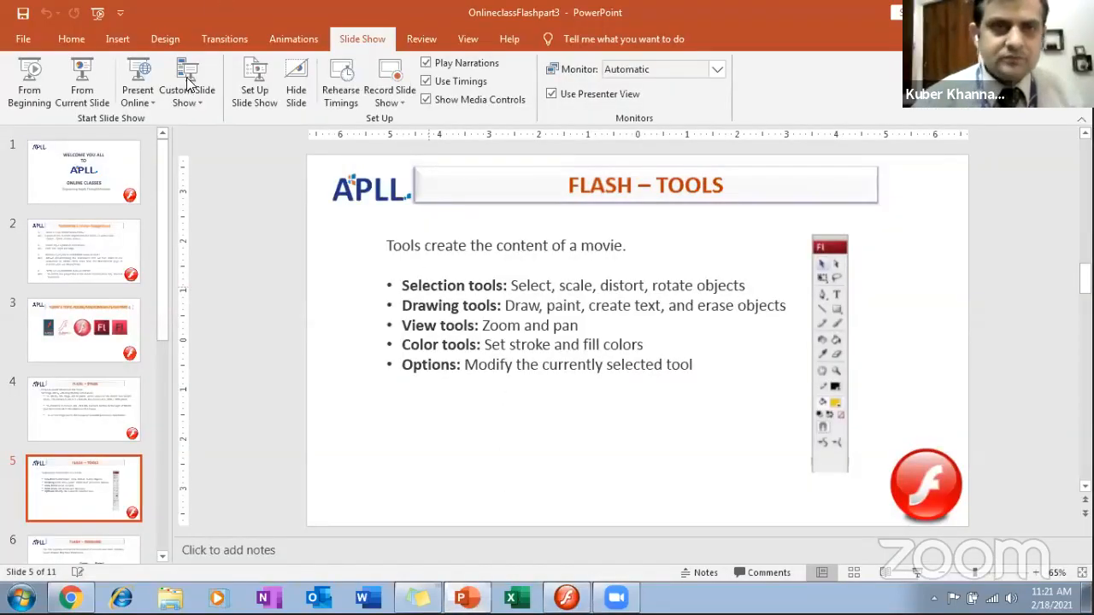
pyautogui.click(83, 89)
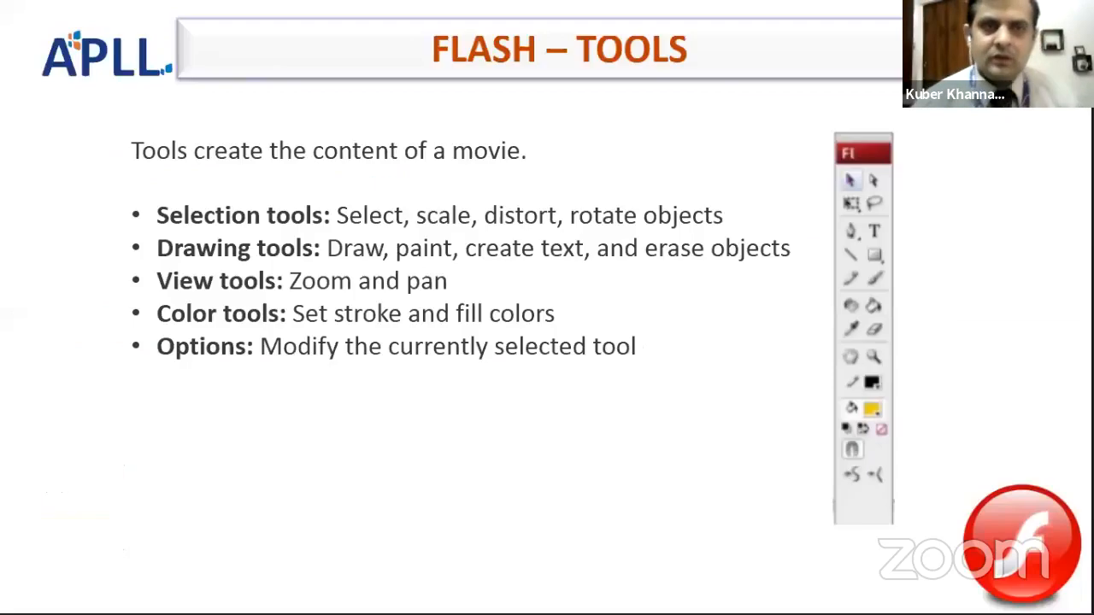
pyautogui.press('Right')
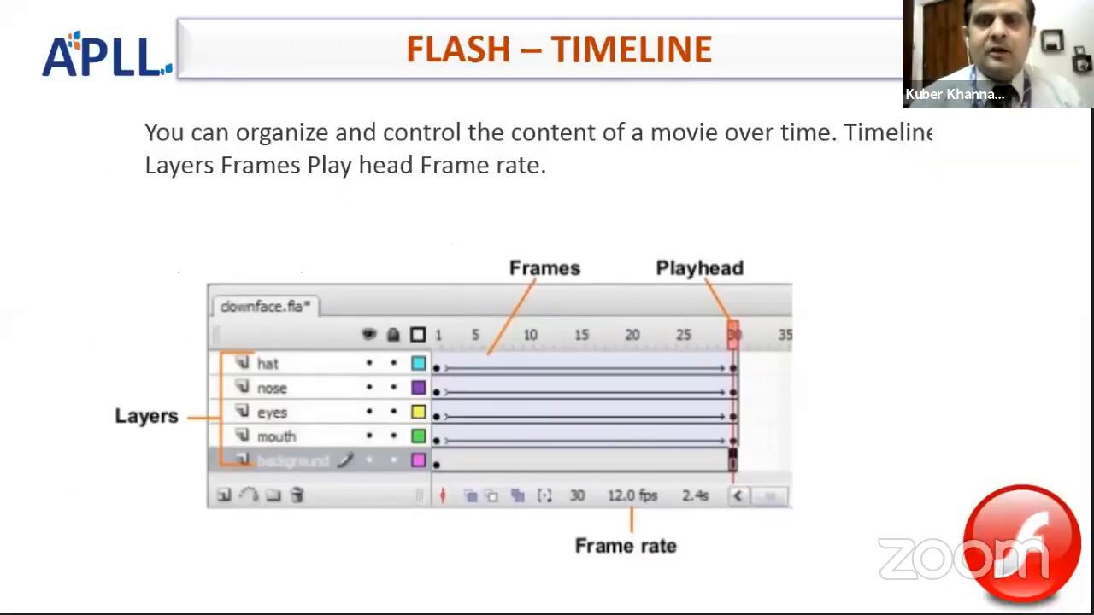
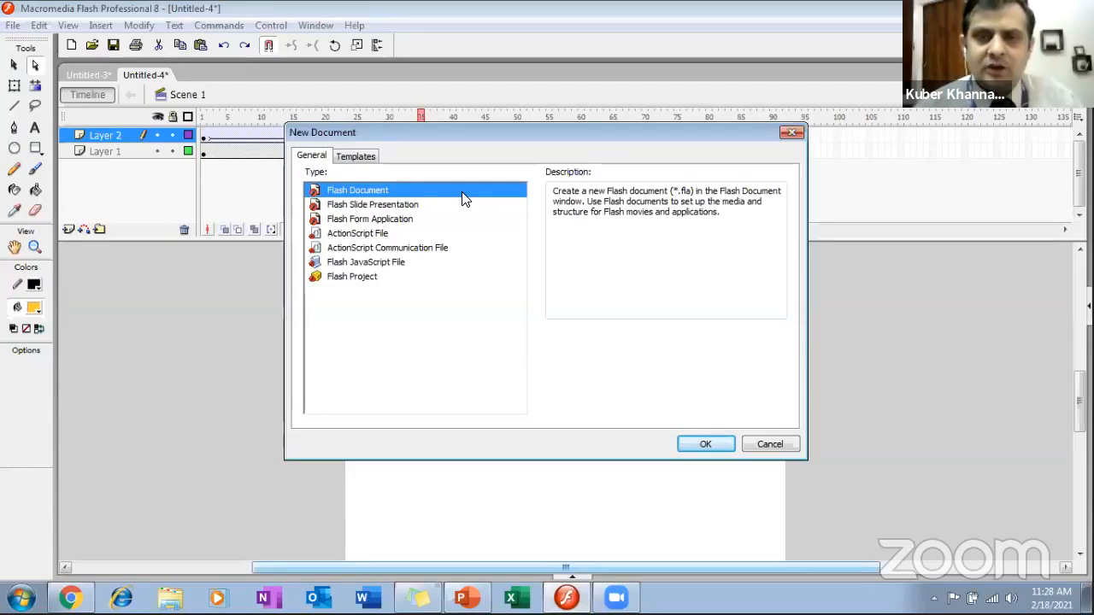
# Create a new Flash document and import the river JPEG image from the Desktop to the stage
pyautogui.click(704, 446)
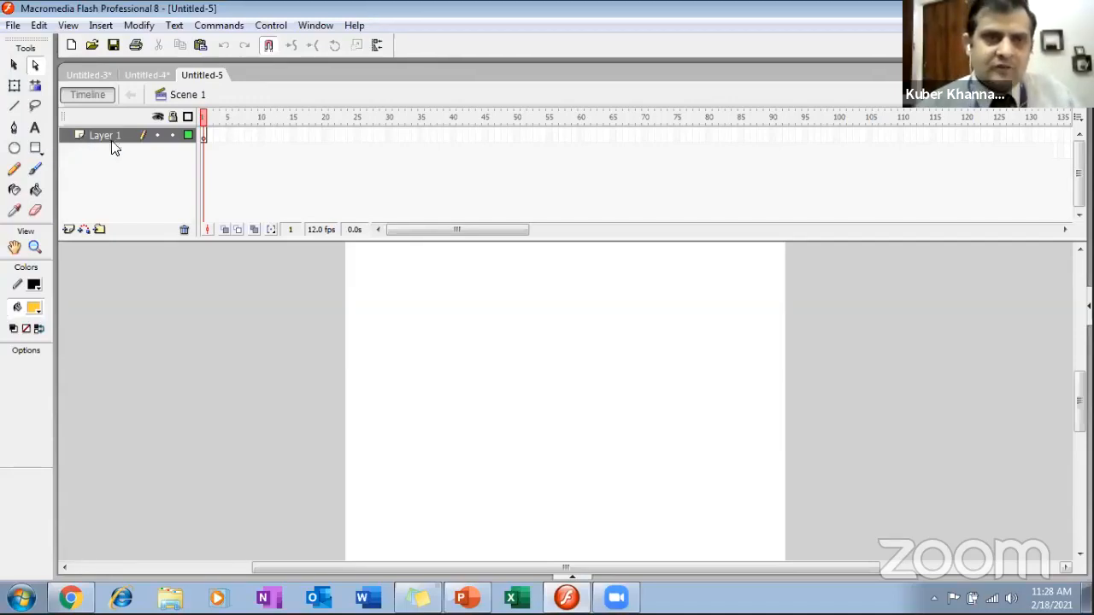
pyautogui.click(205, 141)
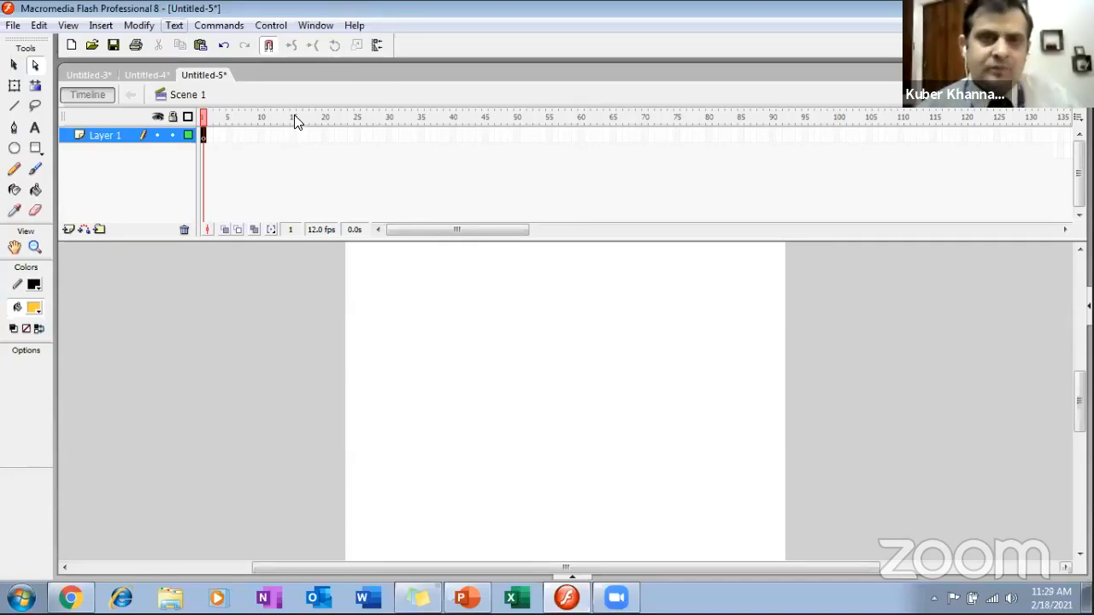
pyautogui.click(12, 25)
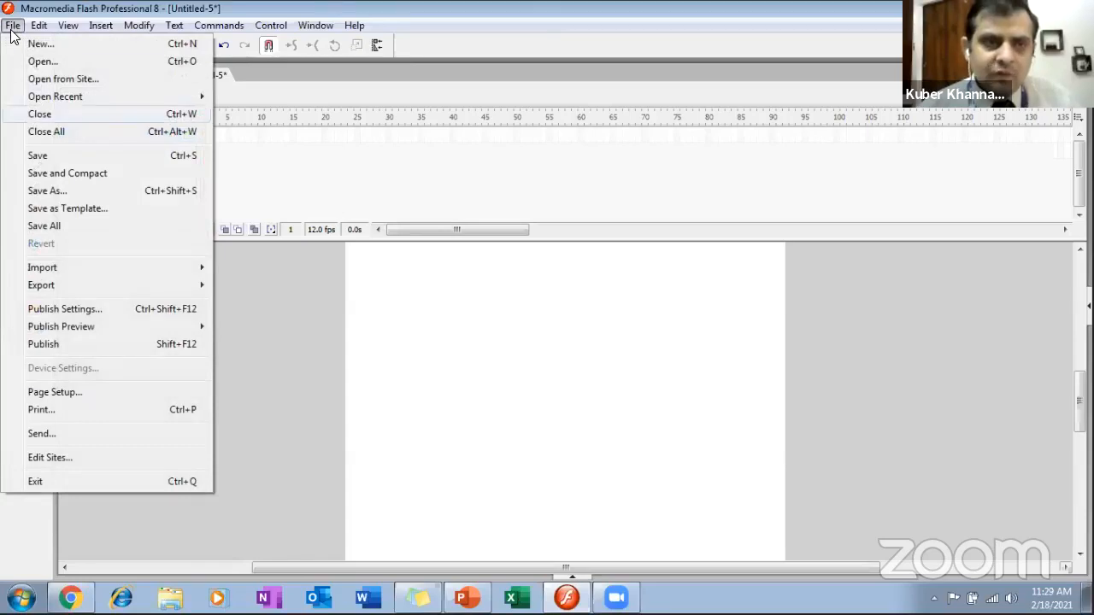
pyautogui.moveTo(53, 269)
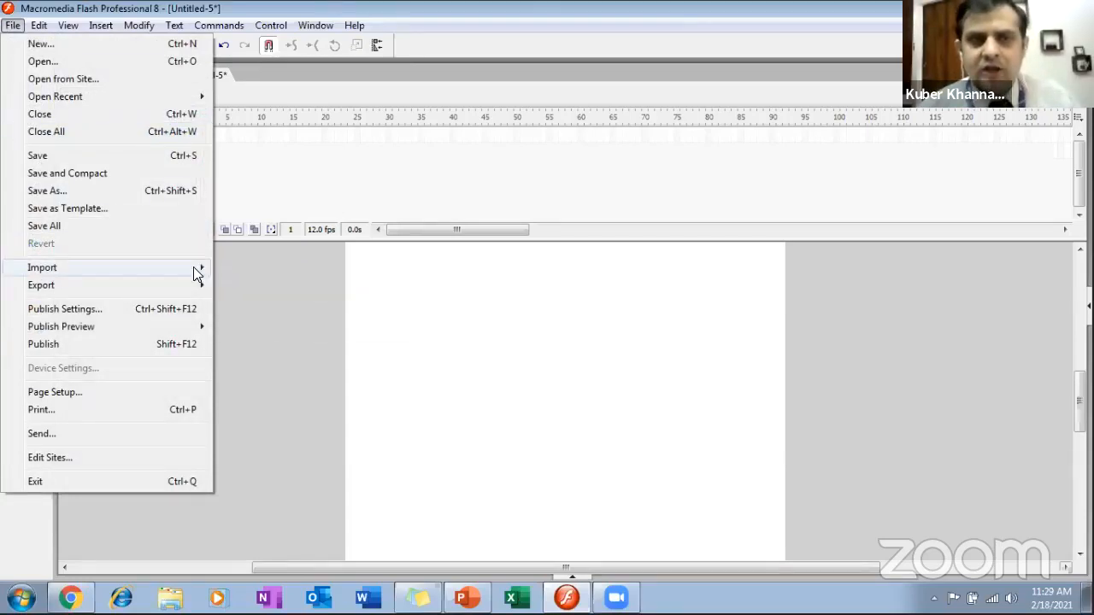
pyautogui.moveTo(211, 273)
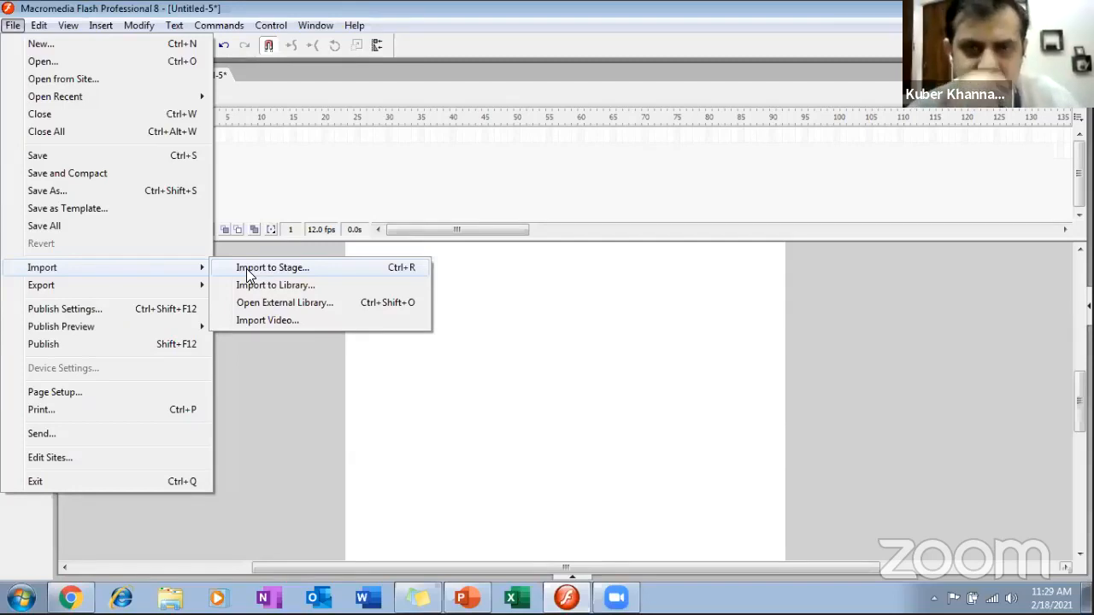
pyautogui.click(246, 268)
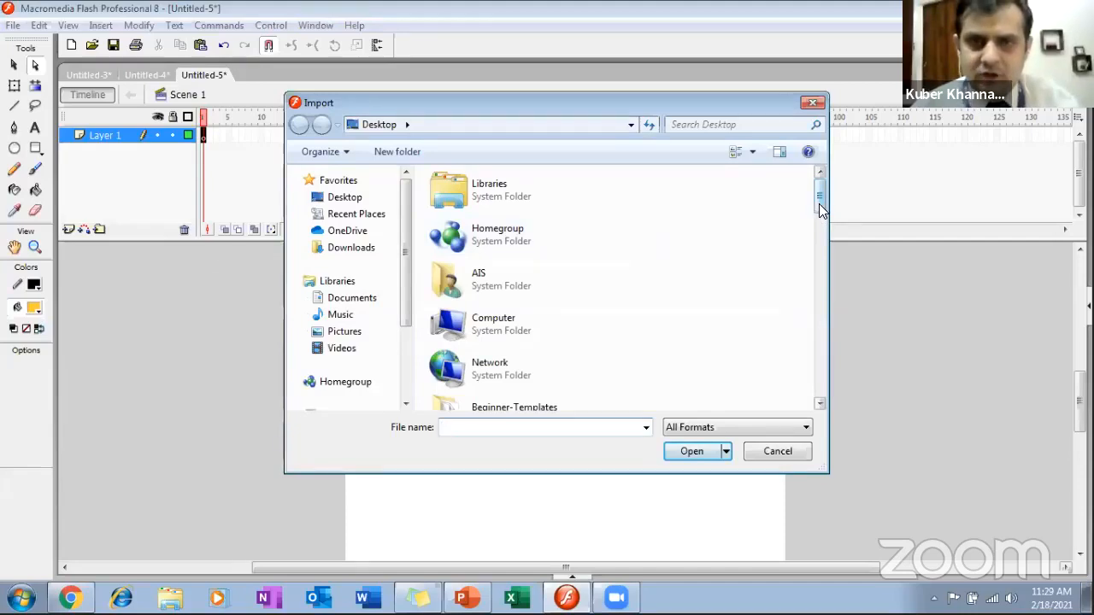
pyautogui.moveTo(818, 204); pyautogui.dragTo(810, 392)
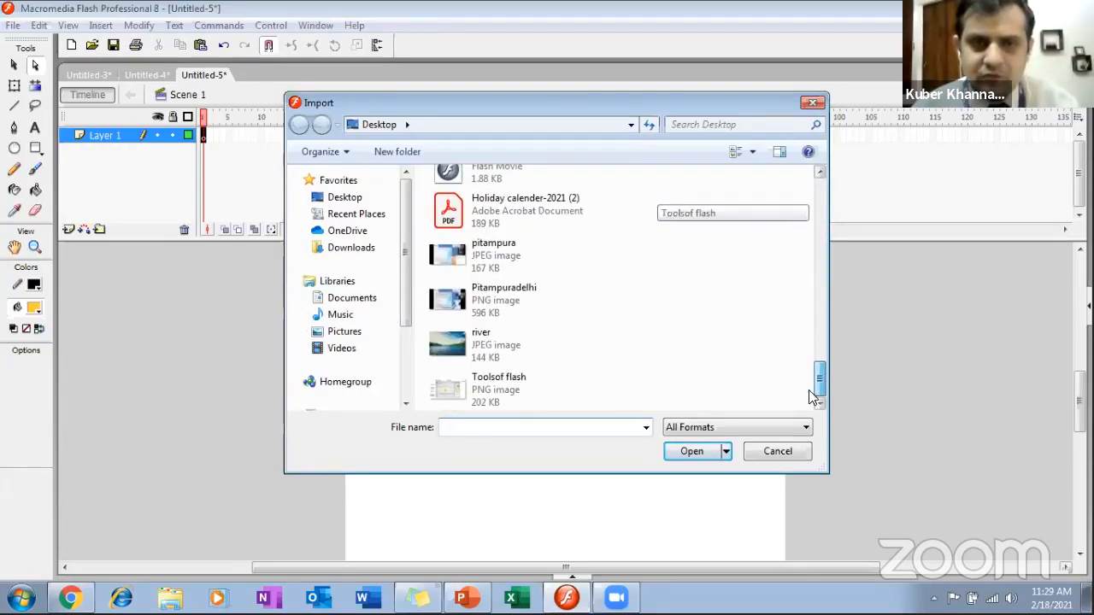
pyautogui.click(513, 356)
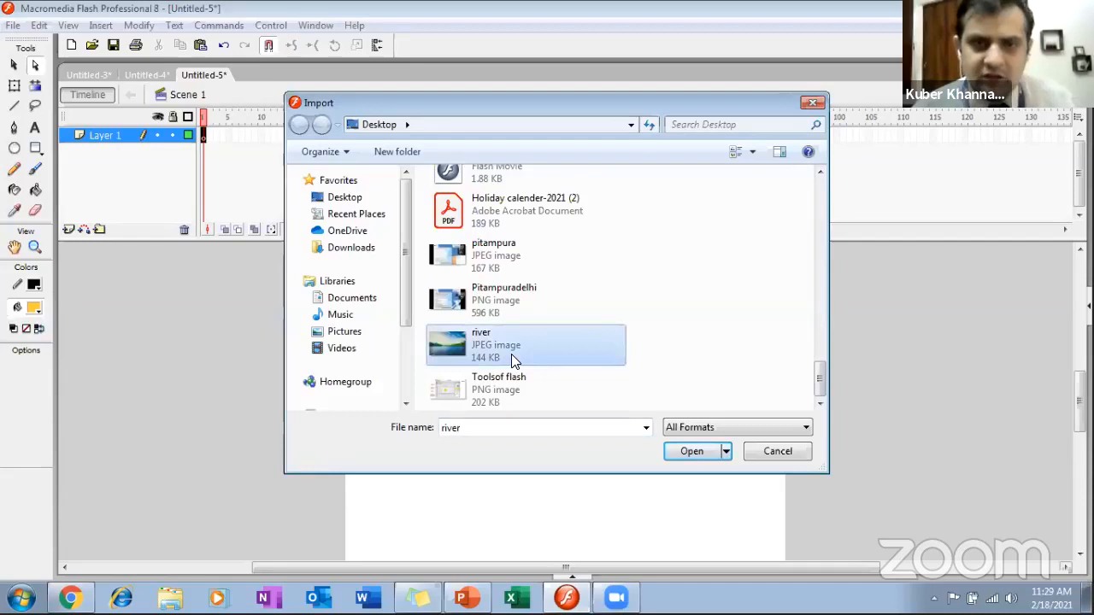
pyautogui.click(694, 451)
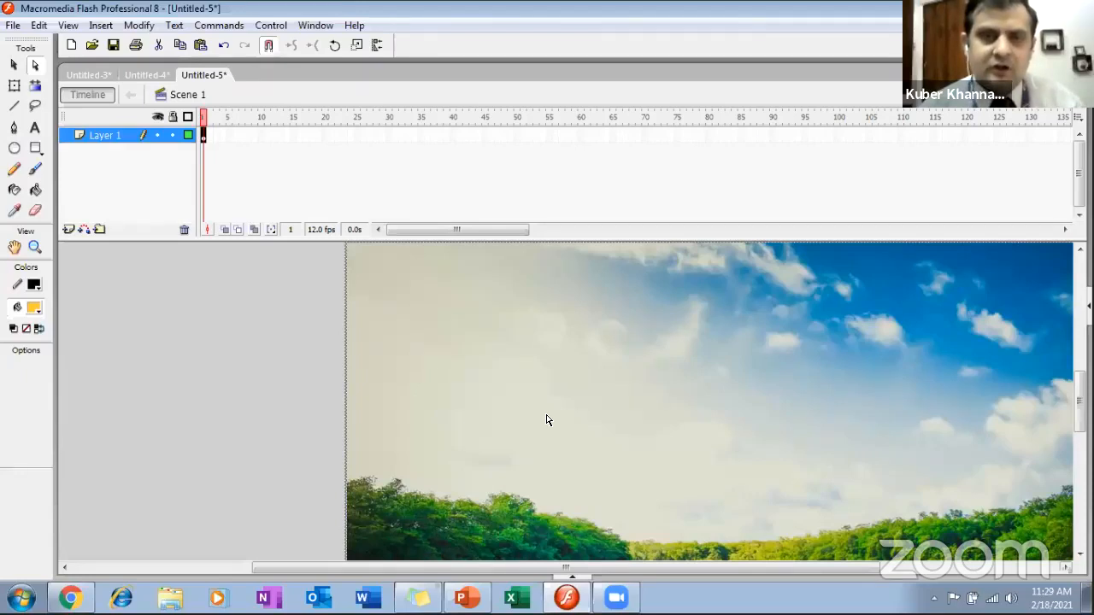
# Scale down and reposition the river image with the Free Transform tool, stretching its height so it covers the whole stage
pyautogui.click(14, 89)
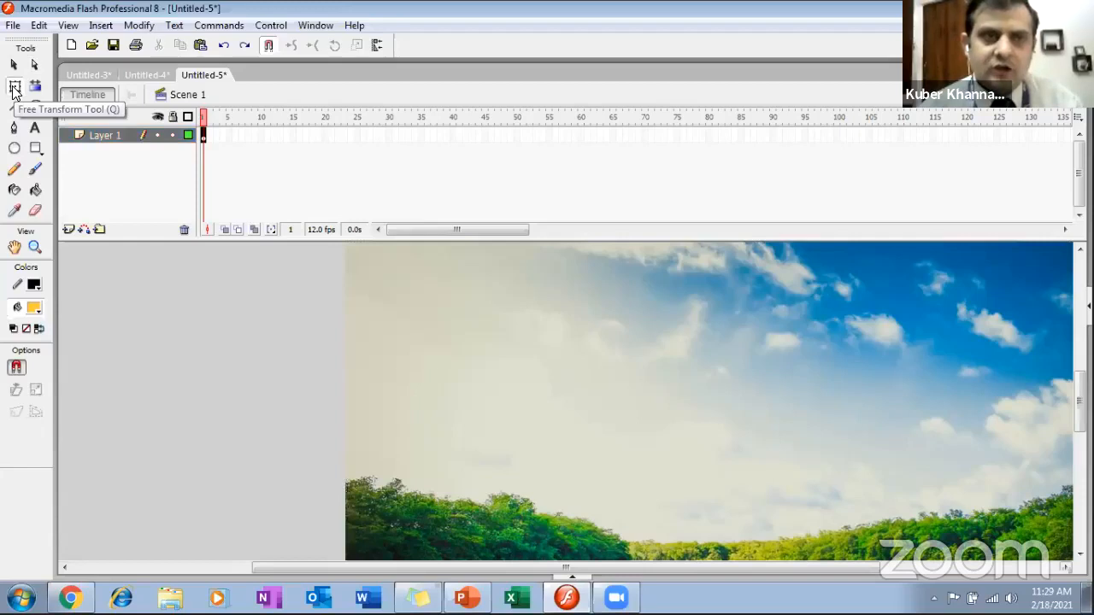
pyautogui.click(471, 330)
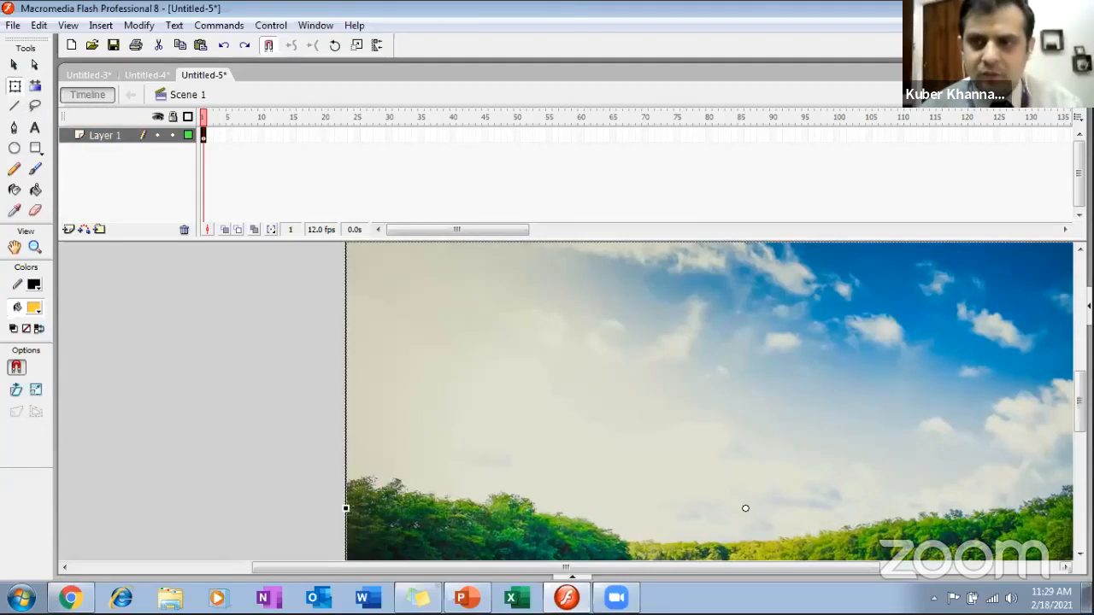
pyautogui.scroll(2, 339, 365)
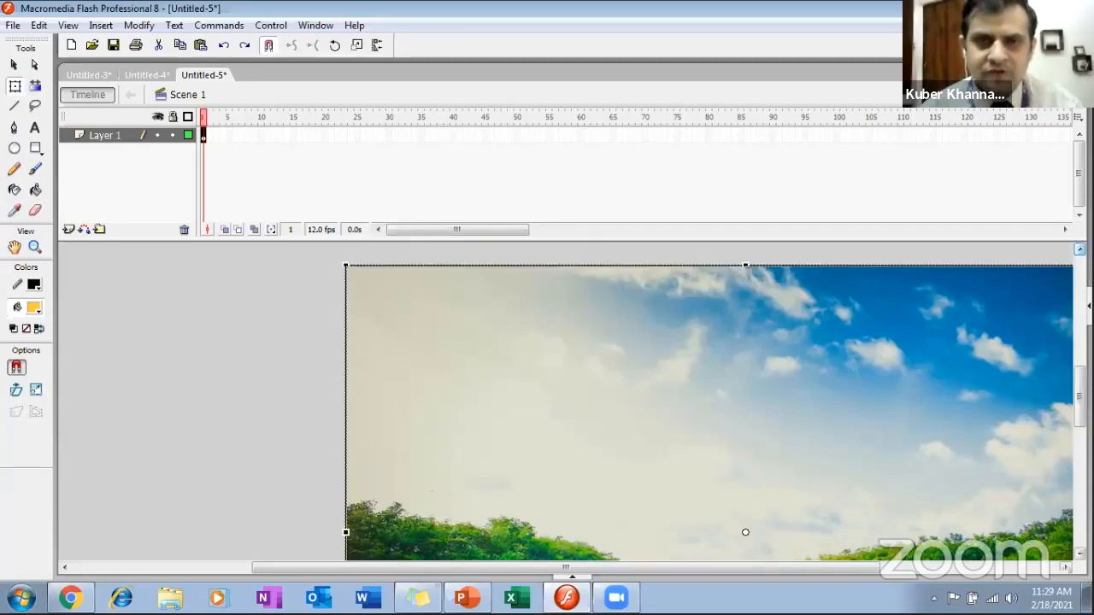
pyautogui.moveTo(342, 287); pyautogui.dragTo(429, 387)
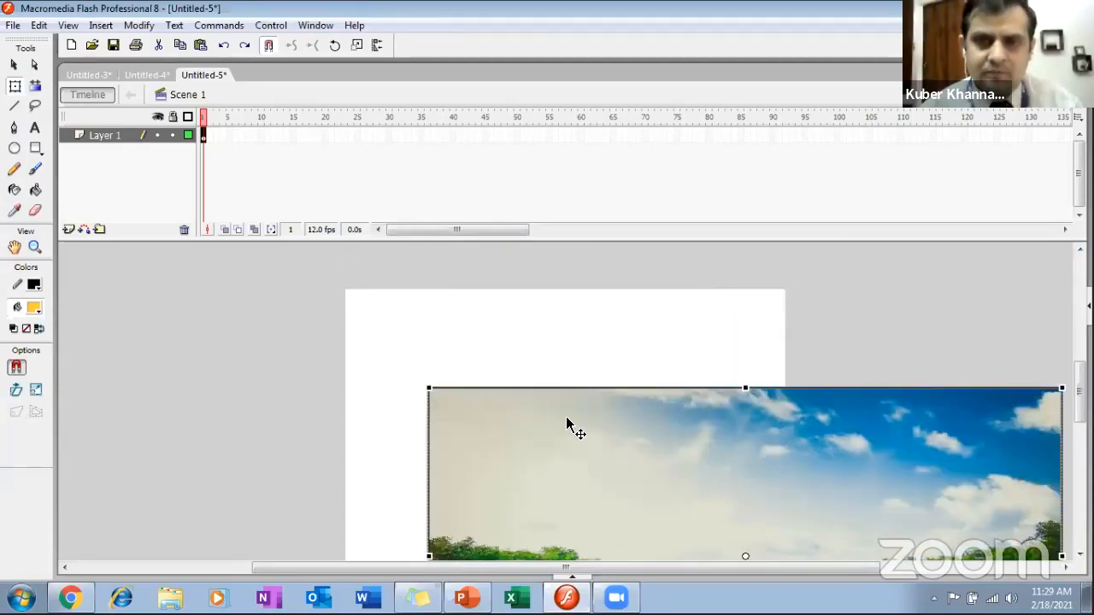
pyautogui.moveTo(567, 427); pyautogui.dragTo(346, 326)
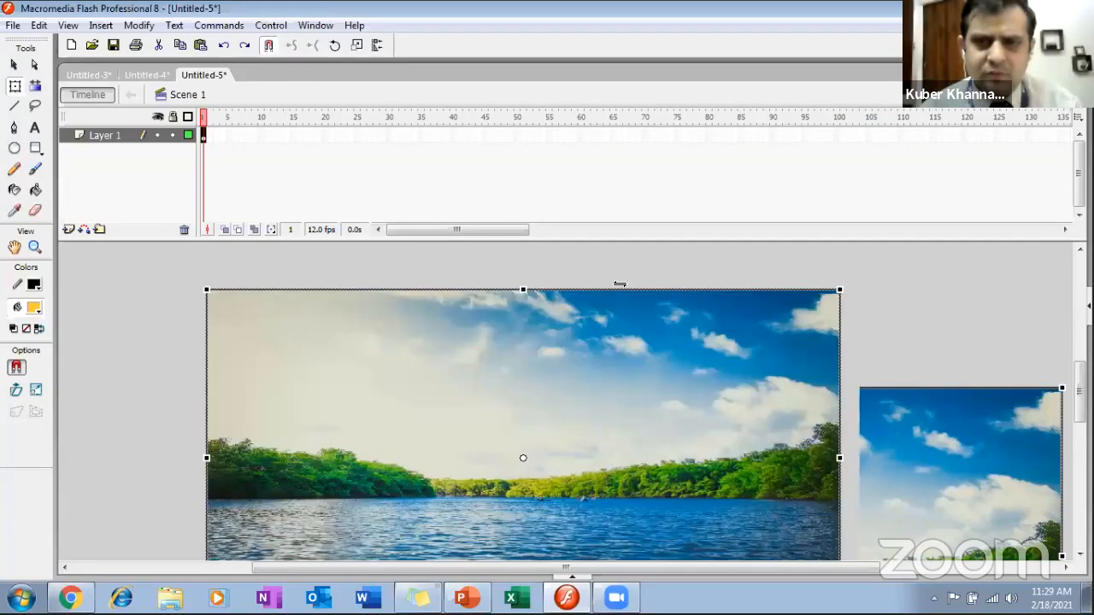
pyautogui.moveTo(839, 289); pyautogui.dragTo(742, 316)
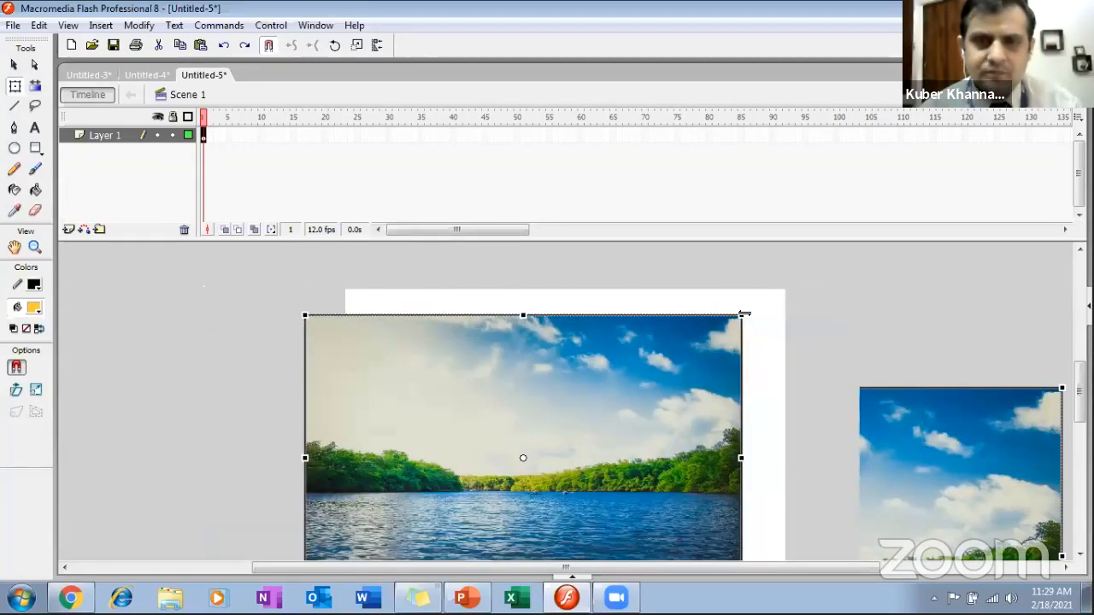
pyautogui.moveTo(543, 352); pyautogui.dragTo(586, 328)
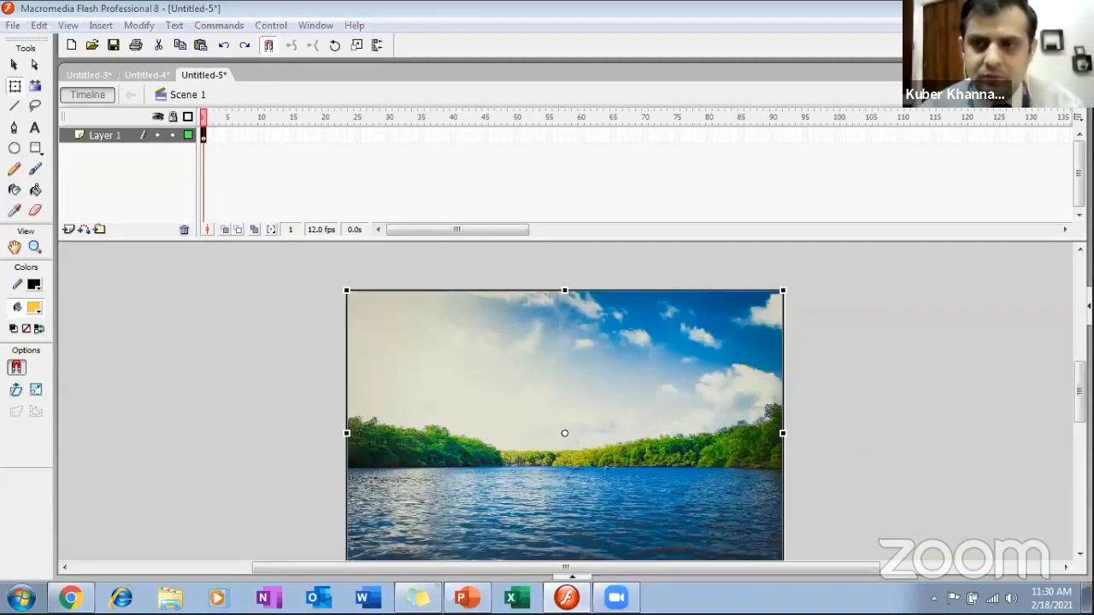
pyautogui.scroll(-3, 470, 500)
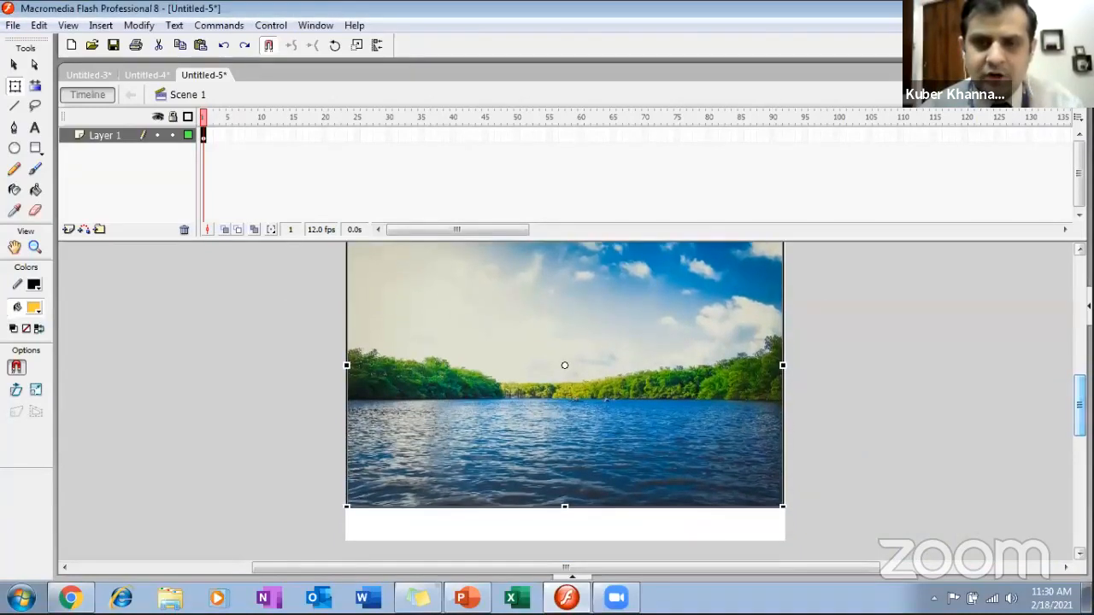
pyautogui.moveTo(564, 507); pyautogui.dragTo(564, 539)
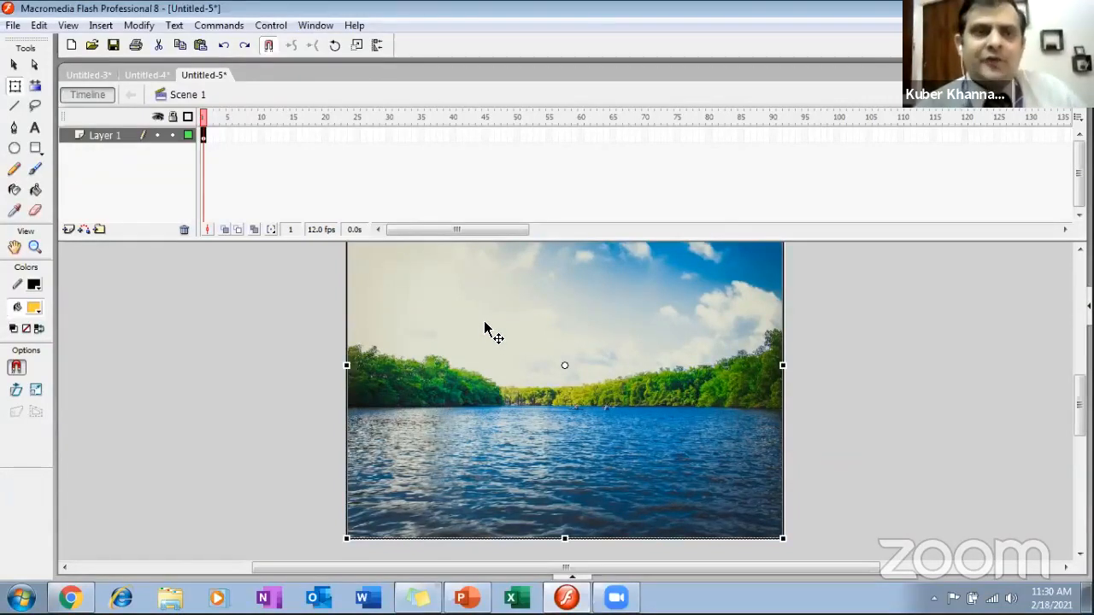
# Convert the resized river image to a symbol of type Graphic, keeping the default name and registration
pyautogui.click(130, 26)
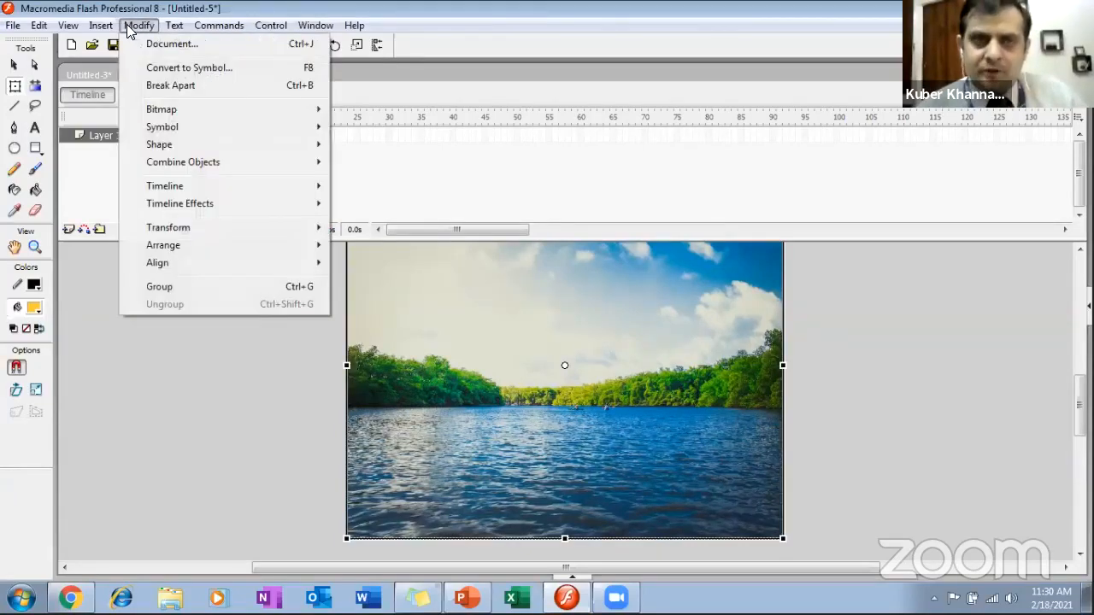
pyautogui.click(145, 74)
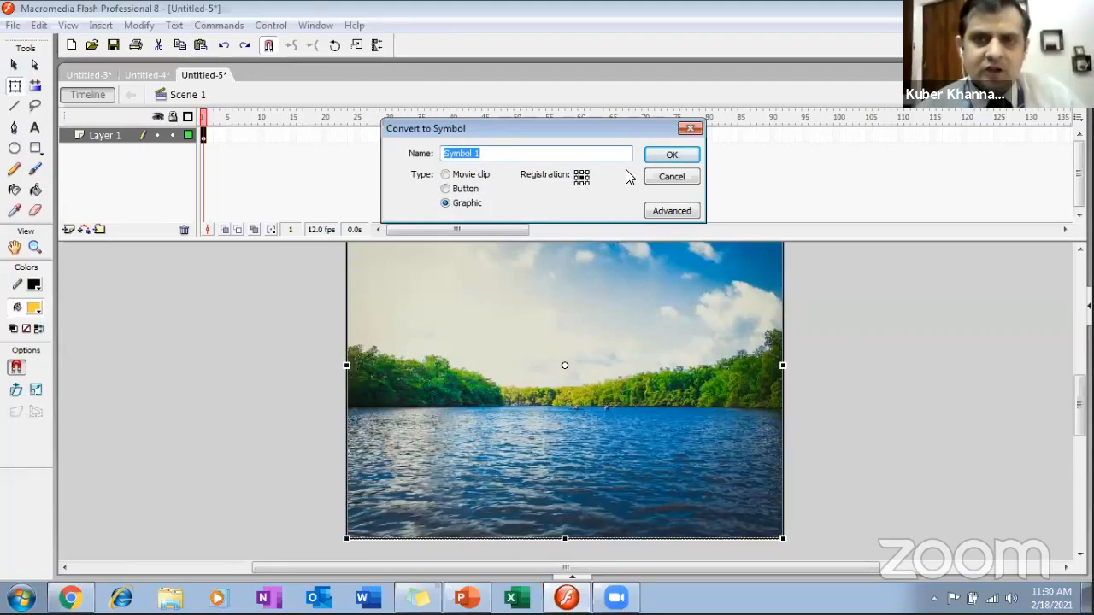
pyautogui.click(671, 155)
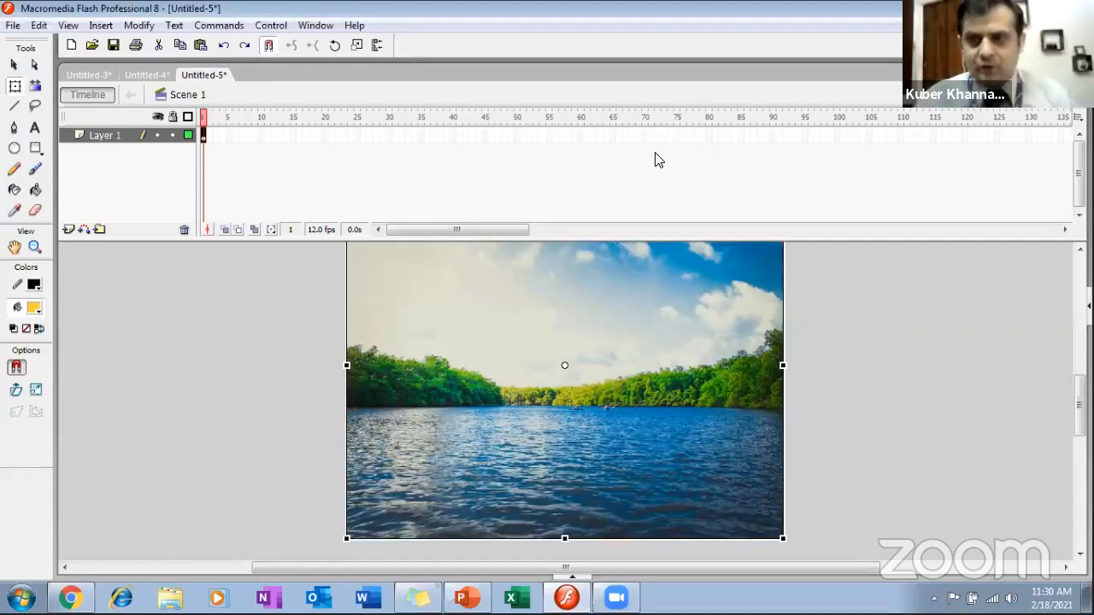
# Create a new Graphic symbol named Effect
pyautogui.click(101, 27)
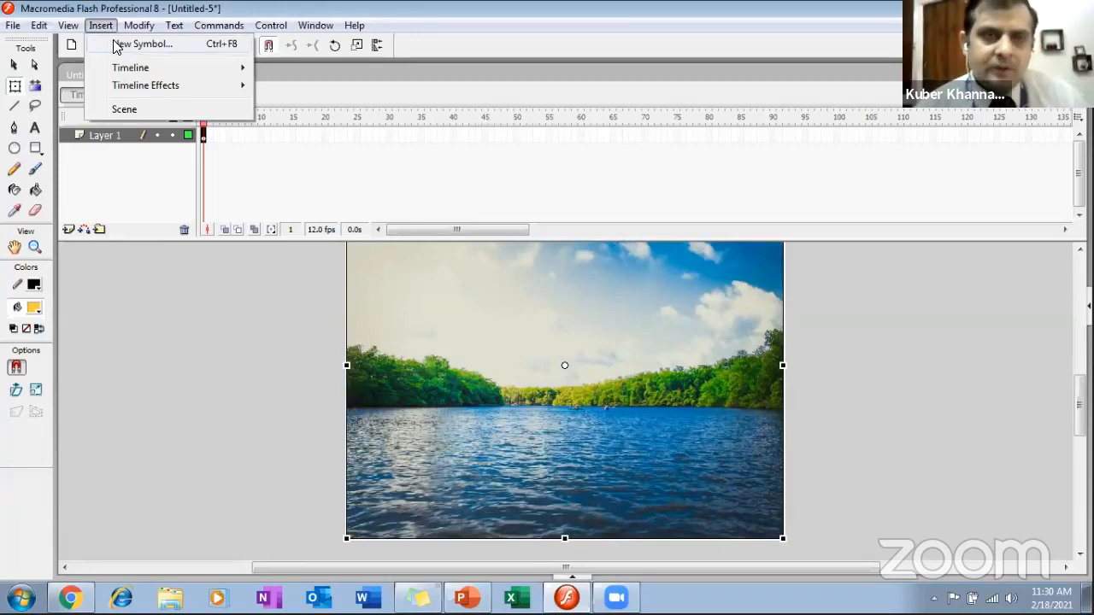
pyautogui.click(165, 44)
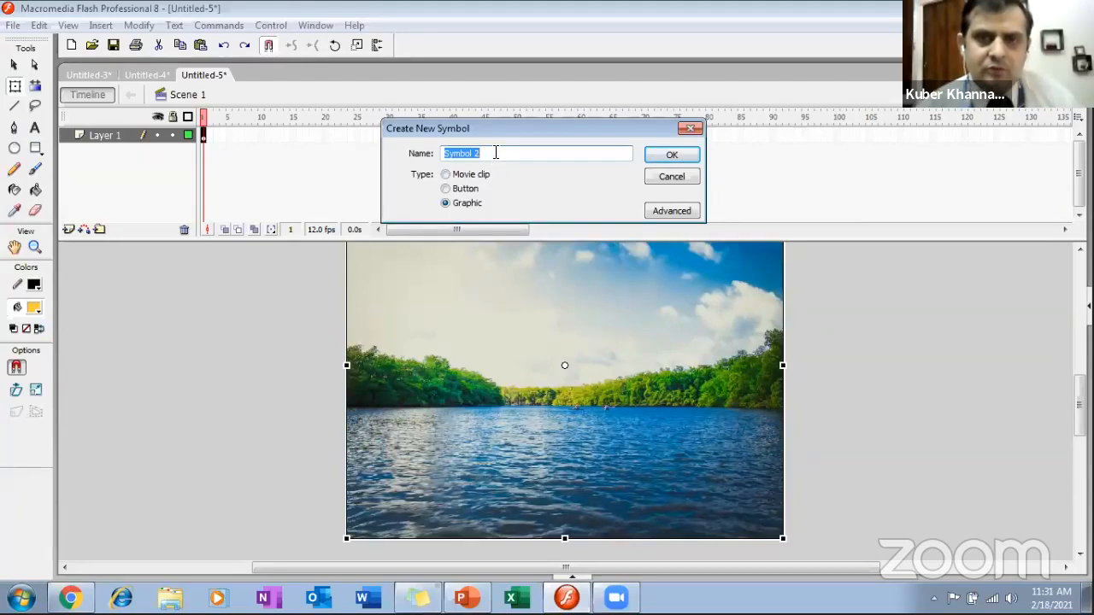
pyautogui.press('BackSpace')
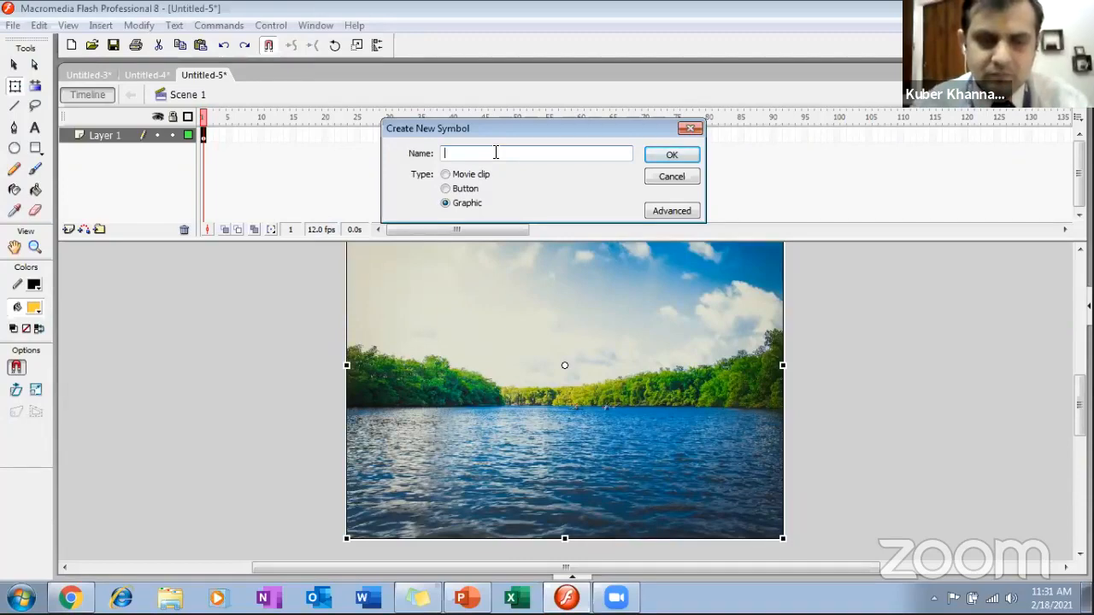
pyautogui.write('Effect')
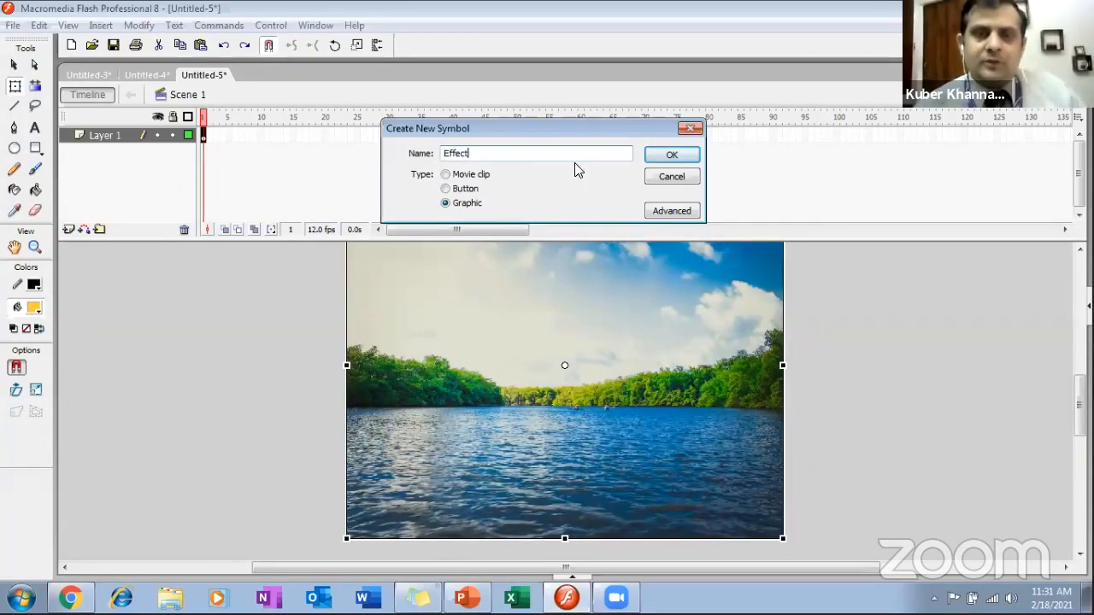
pyautogui.click(684, 156)
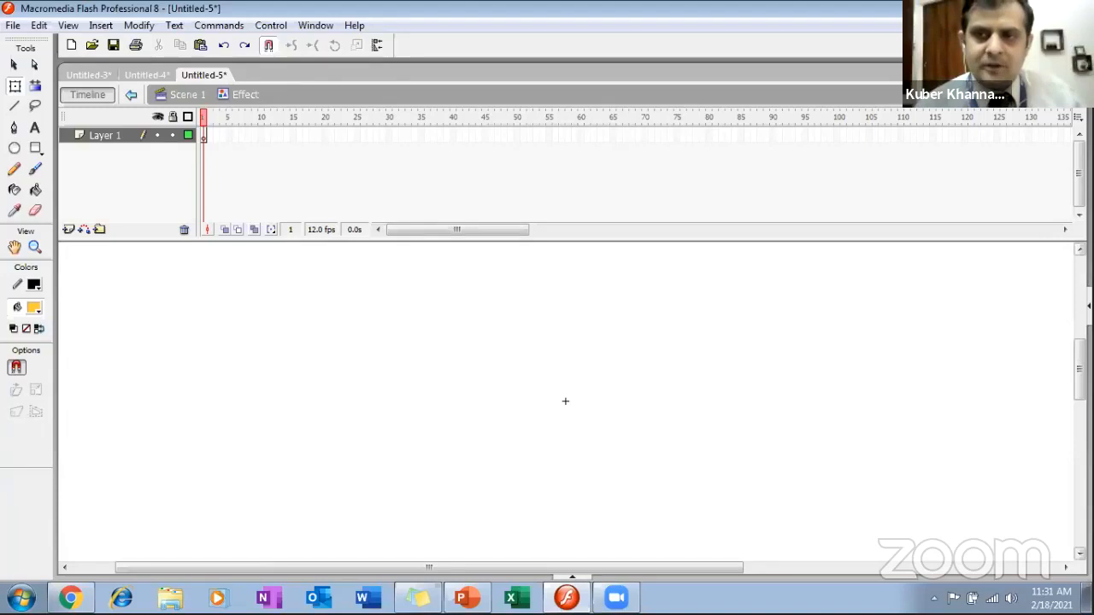
# Place an instance of the Symbol 1 river graphic from the library inside the Effect symbol near its centre, and collapse the side panels
pyautogui.click(1090, 306)
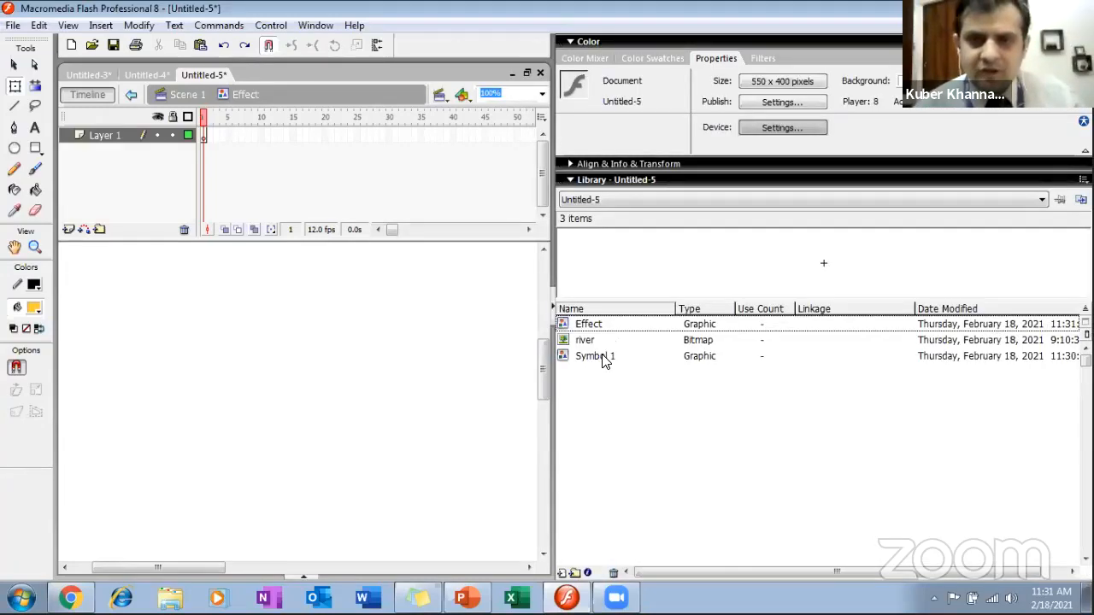
pyautogui.moveTo(602, 363); pyautogui.dragTo(407, 430)
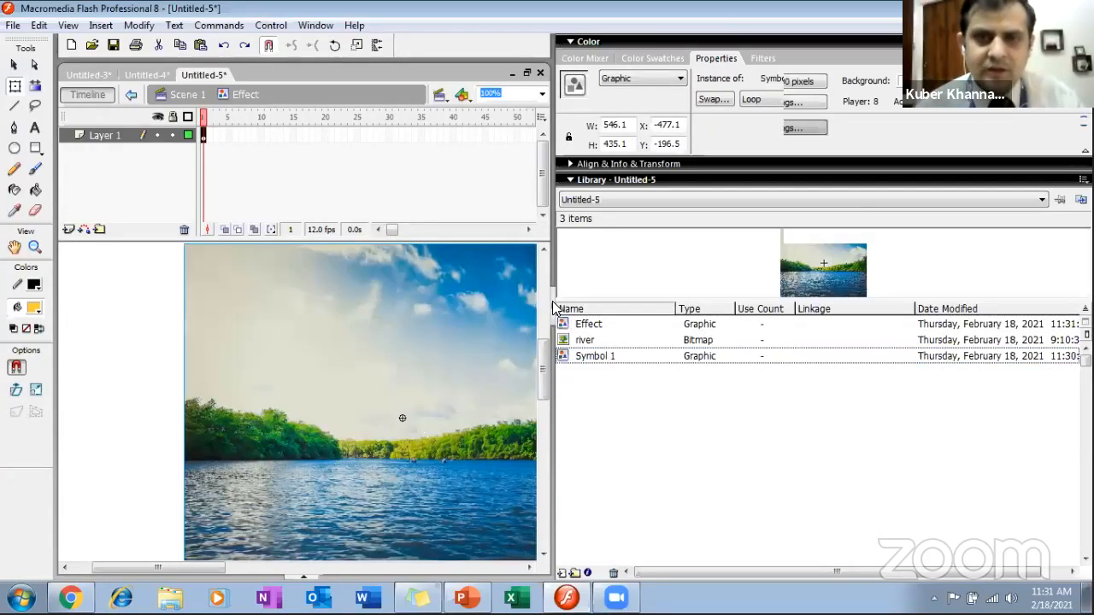
pyautogui.click(552, 305)
pyautogui.moveTo(551, 304); pyautogui.dragTo(663, 306)
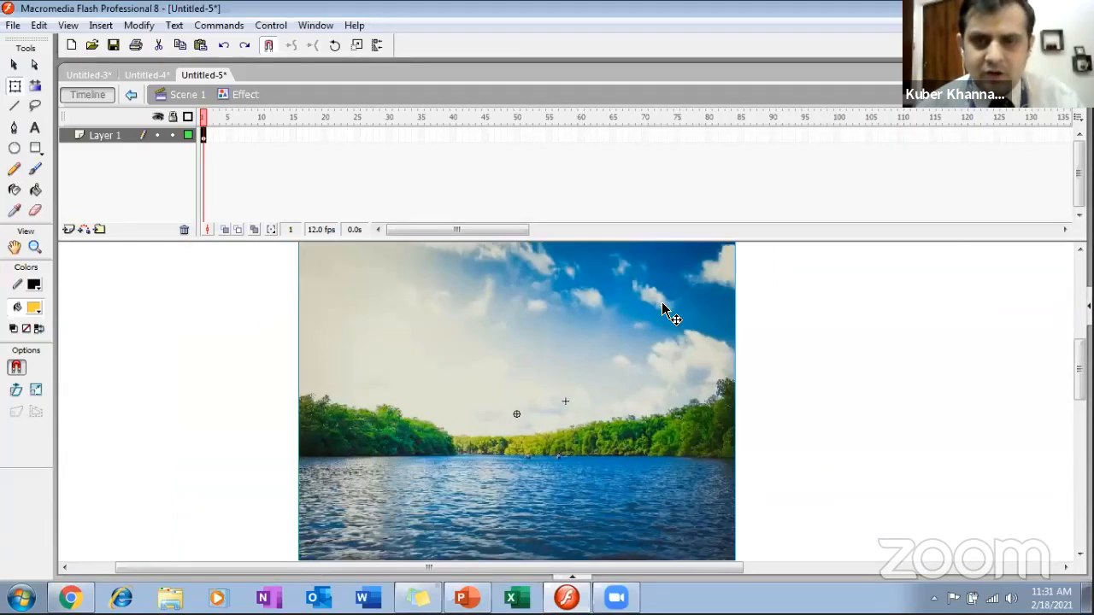
pyautogui.moveTo(1081, 370)
pyautogui.mouseDown()
pyautogui.moveTo(1081, 388)
pyautogui.moveTo(1080, 370)
pyautogui.mouseUp()
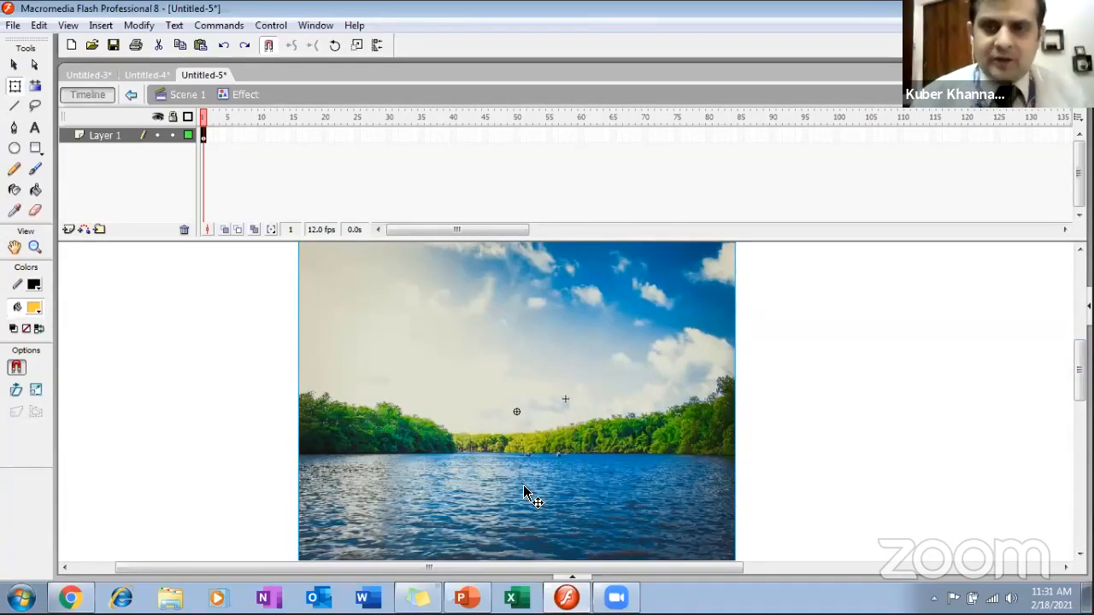
# Preview the finished river movie in the Untitled-3 document and return to the Effect symbol in Untitled-5
pyautogui.click(85, 75)
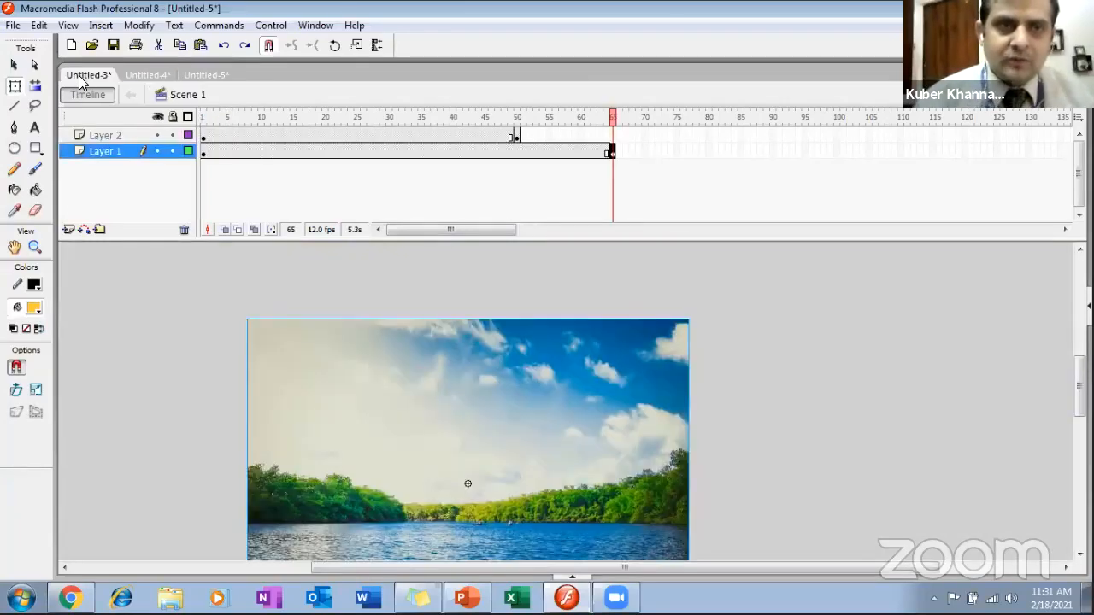
pyautogui.click(267, 26)
pyautogui.click(300, 144)
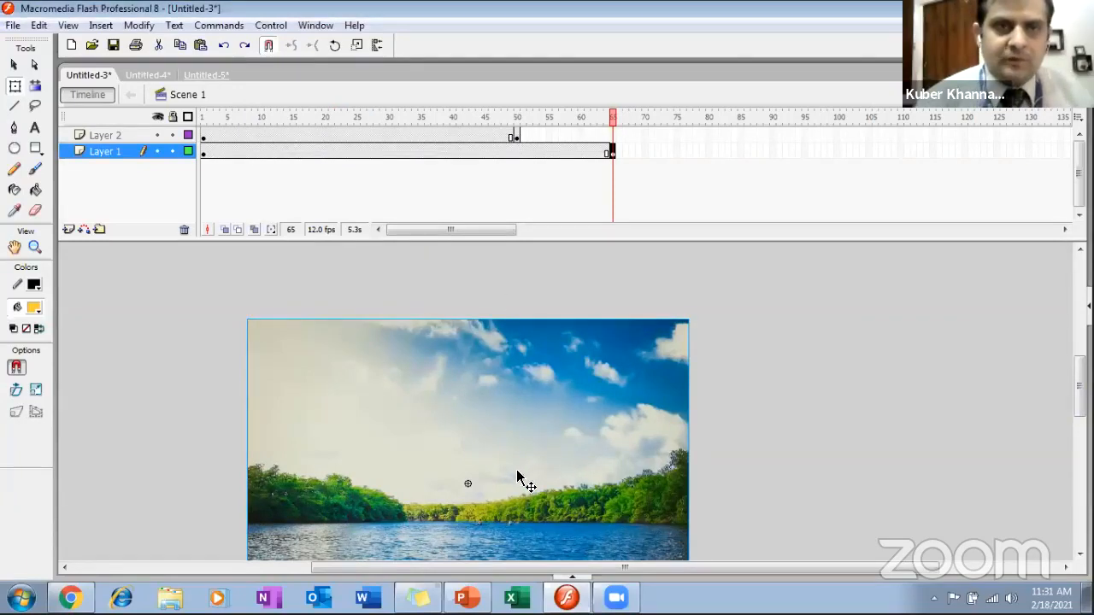
pyautogui.hotkey('ctrl', 'Tab')
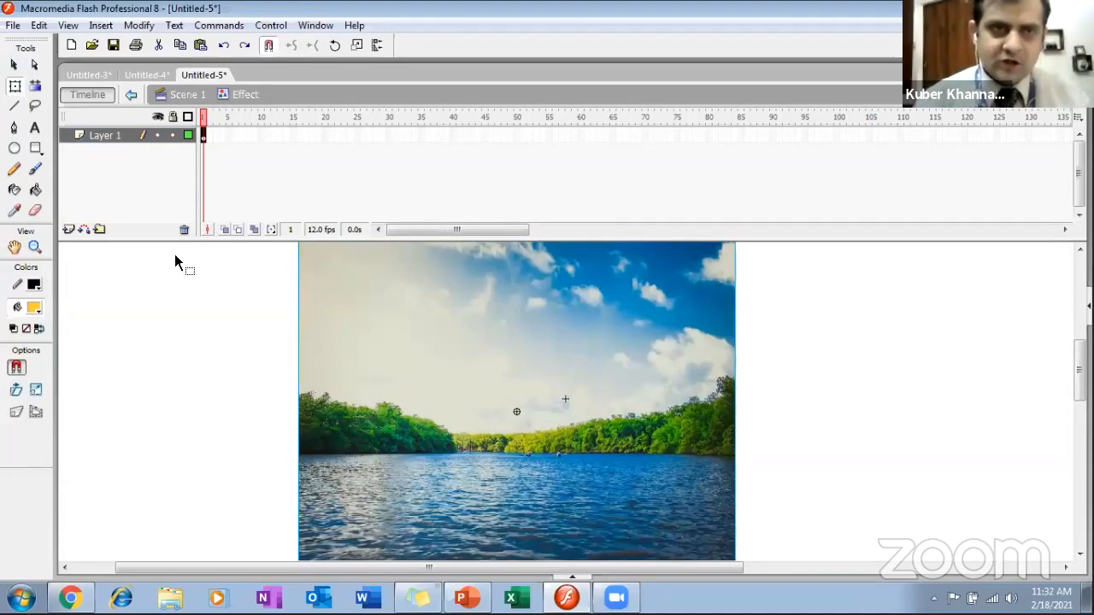
# Add a new layer above the river image and draw a large white-filled oval with a black outline on it
pyautogui.click(68, 231)
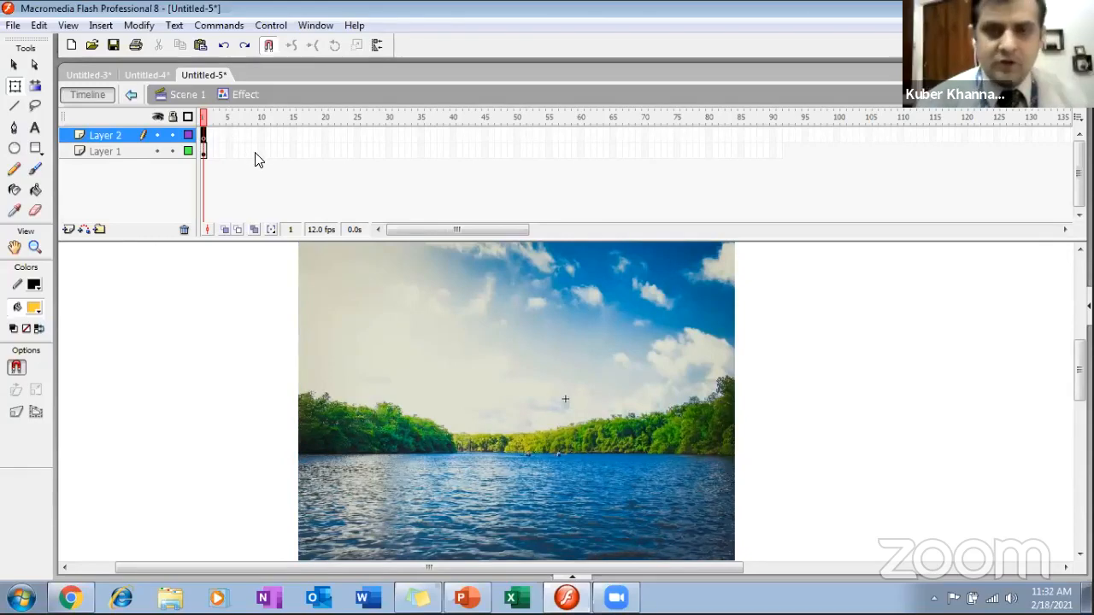
pyautogui.click(14, 150)
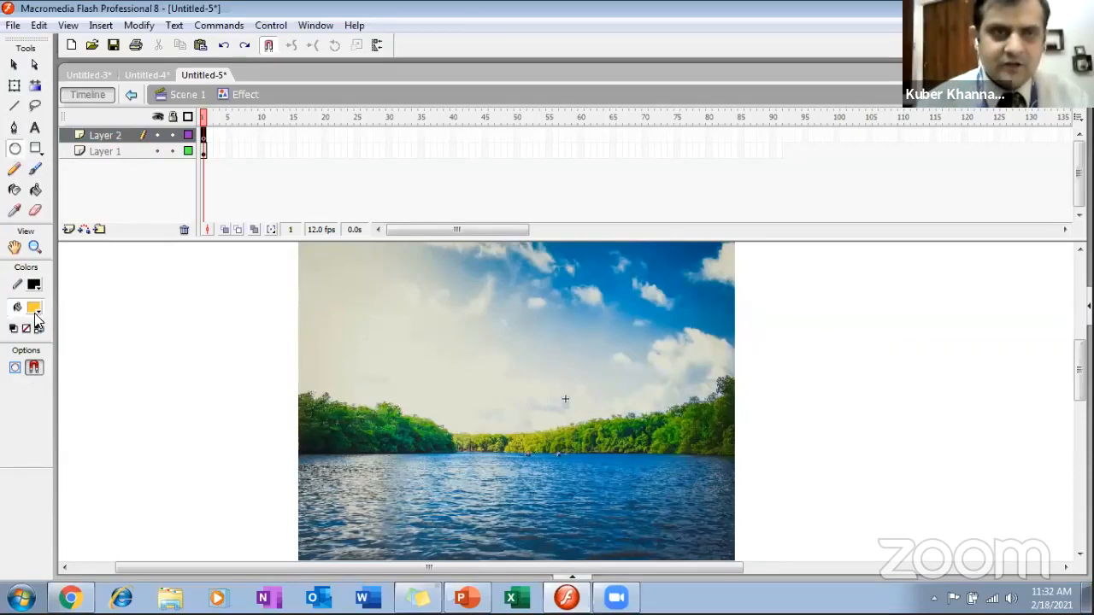
pyautogui.click(36, 309)
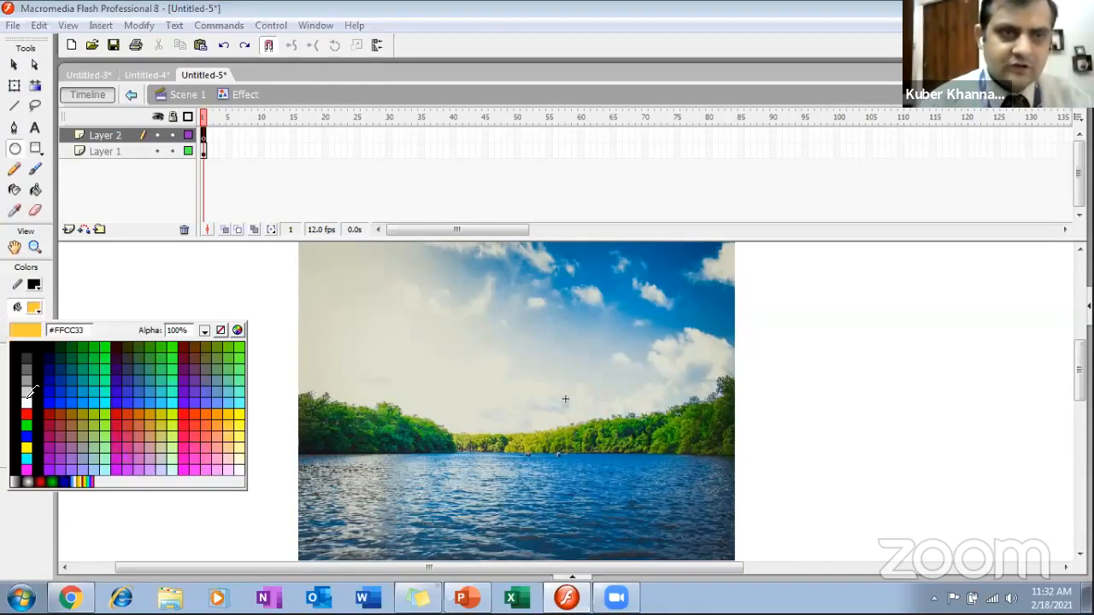
pyautogui.click(27, 397)
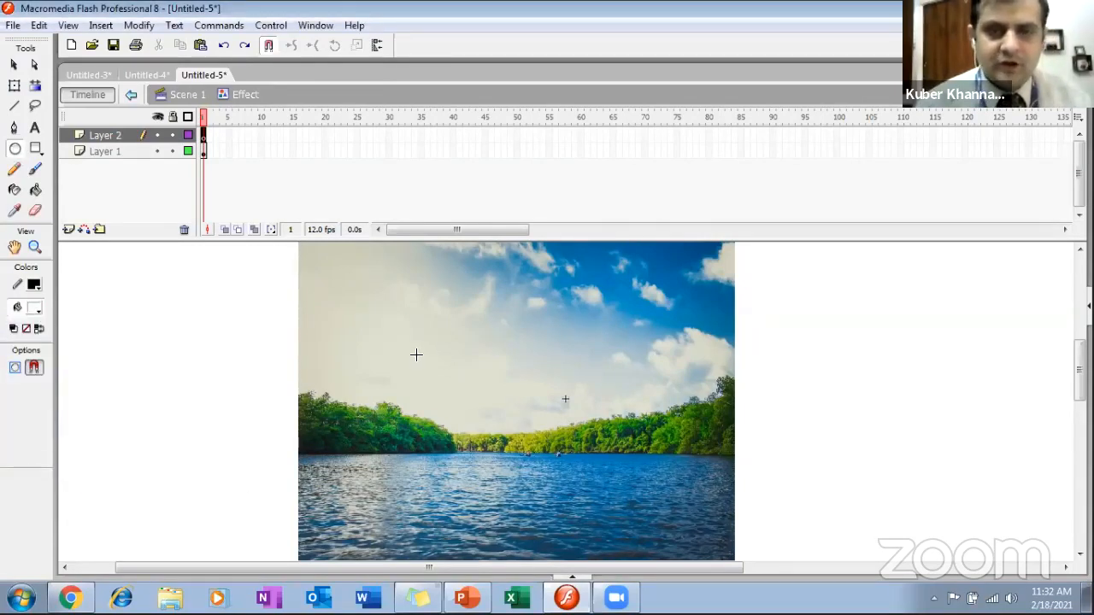
pyautogui.moveTo(406, 349)
pyautogui.mouseDown()
pyautogui.moveTo(471, 410)
pyautogui.moveTo(545, 437)
pyautogui.moveTo(598, 496)
pyautogui.mouseUp()
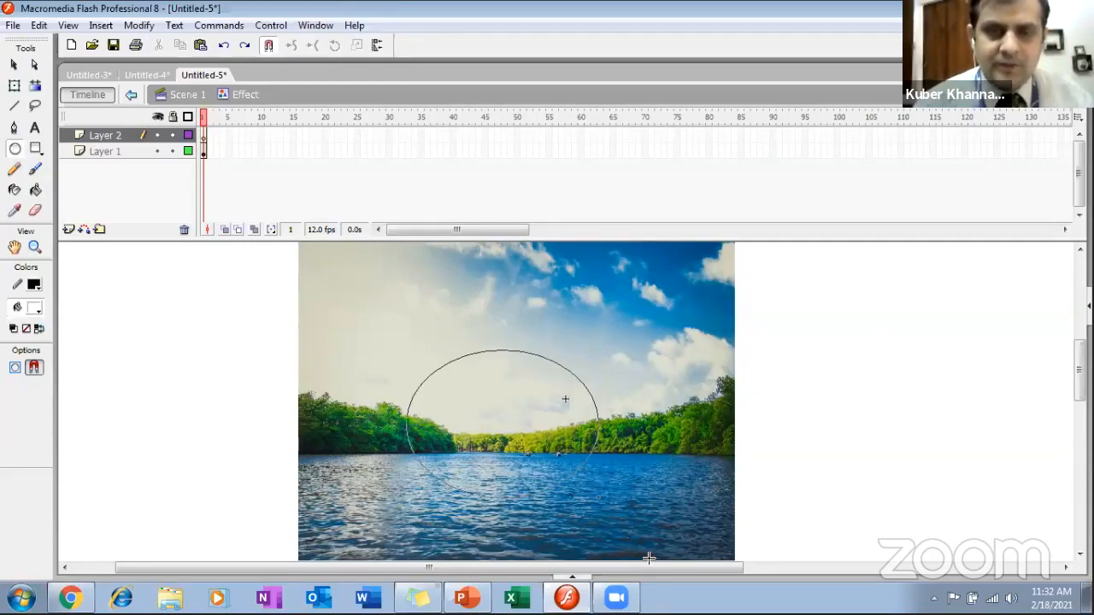
pyautogui.moveTo(648, 558); pyautogui.dragTo(640, 544)
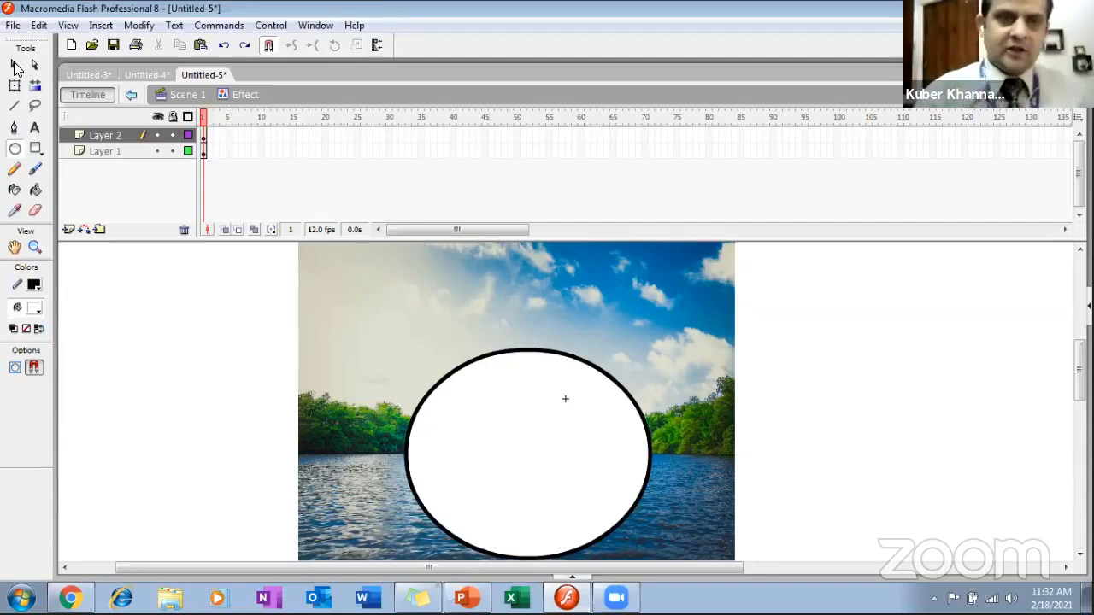
# Delete the oval's black outline and move the white fill closer to the centre of the river image
pyautogui.click(14, 66)
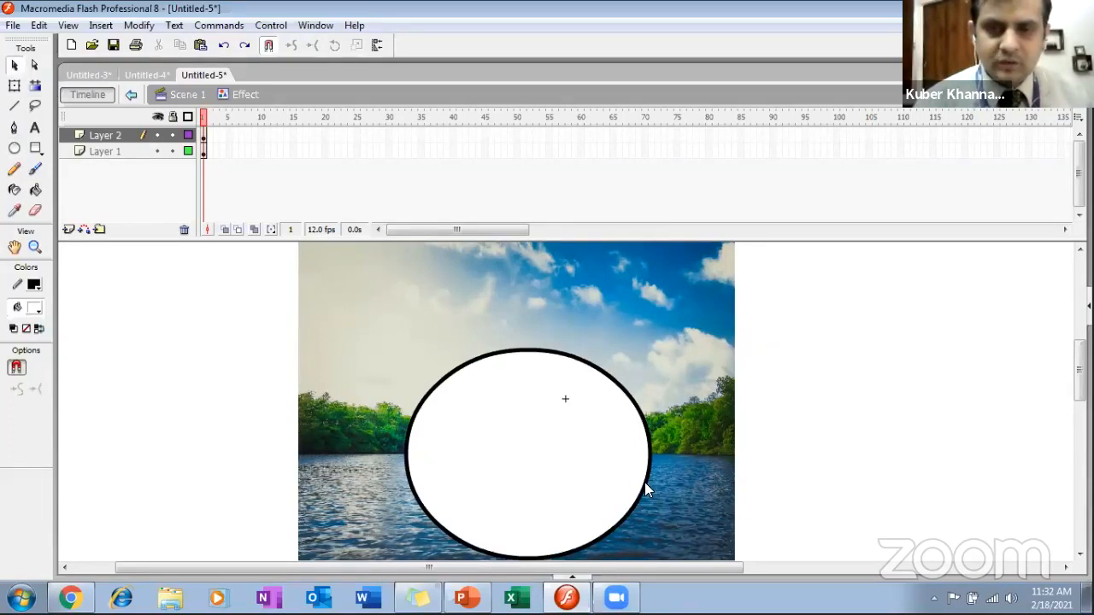
pyautogui.click(644, 482)
pyautogui.press('Delete')
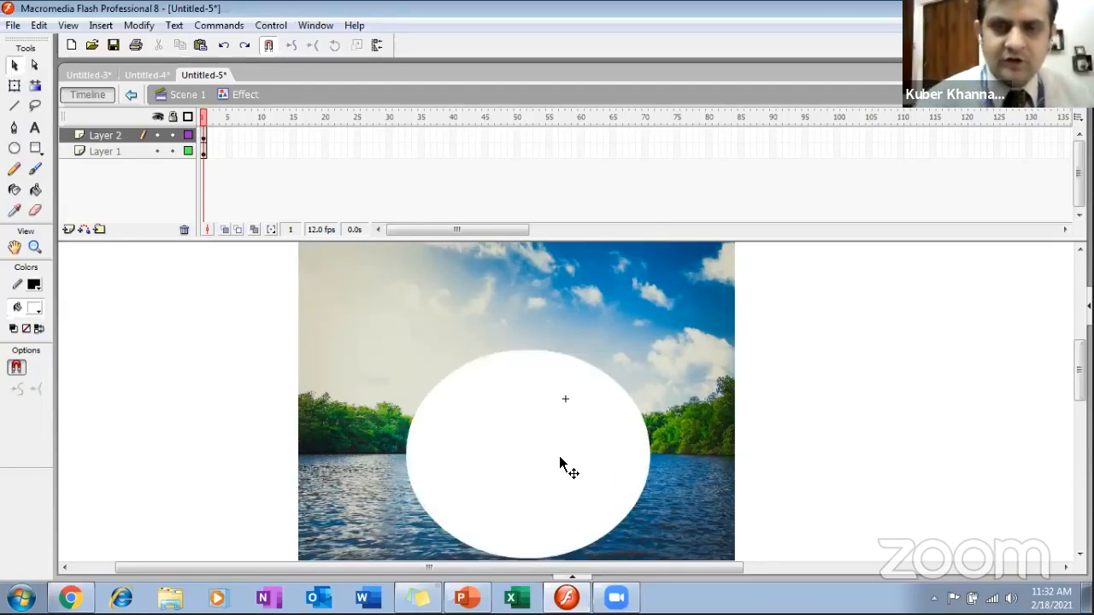
pyautogui.moveTo(564, 432); pyautogui.dragTo(469, 483)
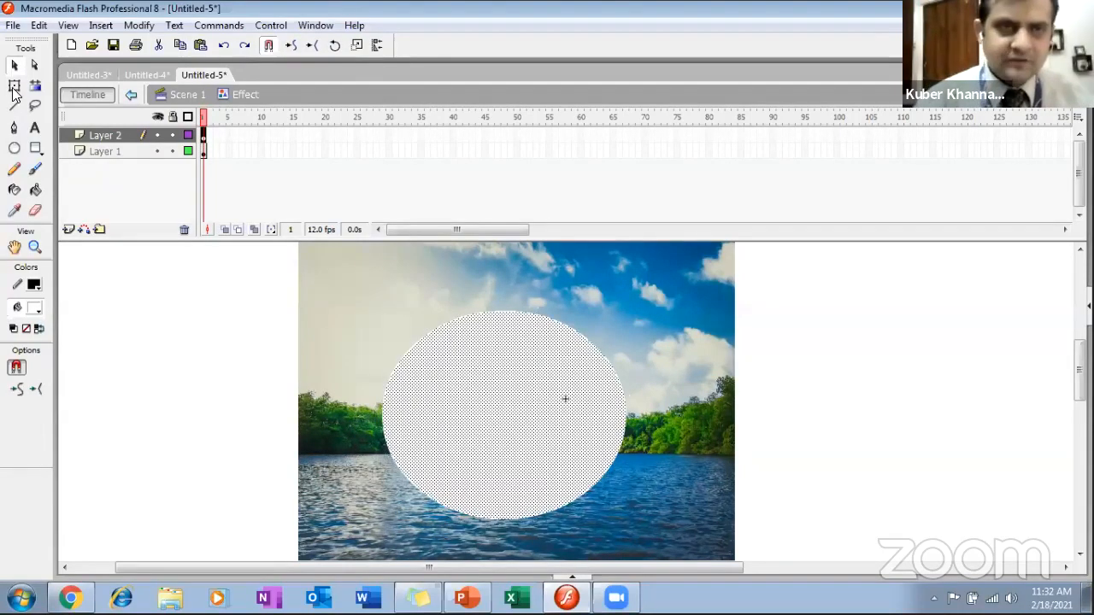
# Enlarge the white oval with Free Transform so it covers most of the river image's height
pyautogui.click(15, 87)
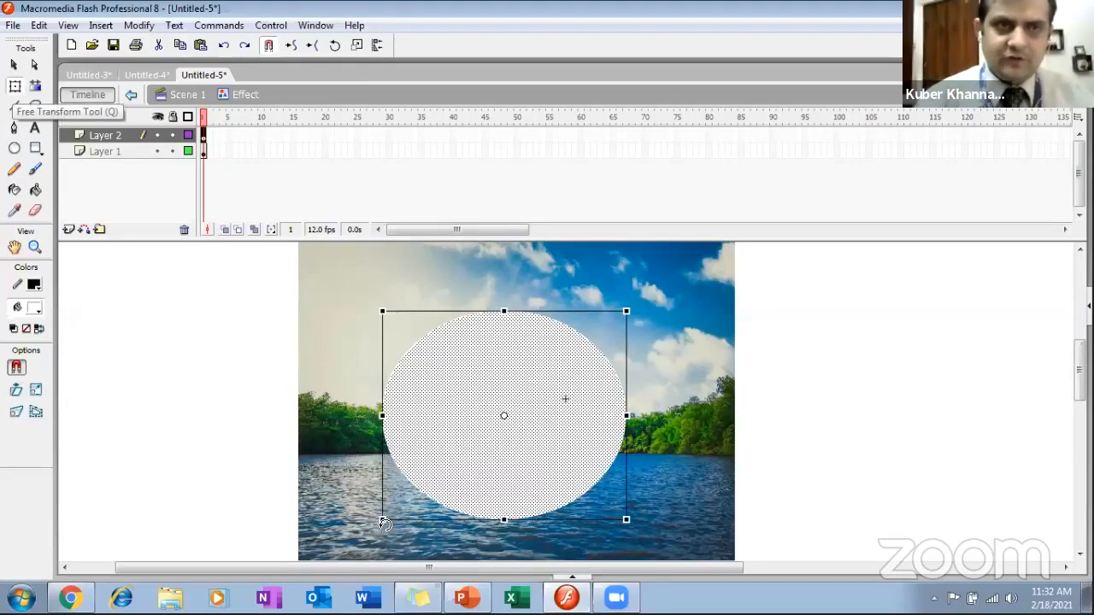
pyautogui.moveTo(380, 518); pyautogui.dragTo(328, 566)
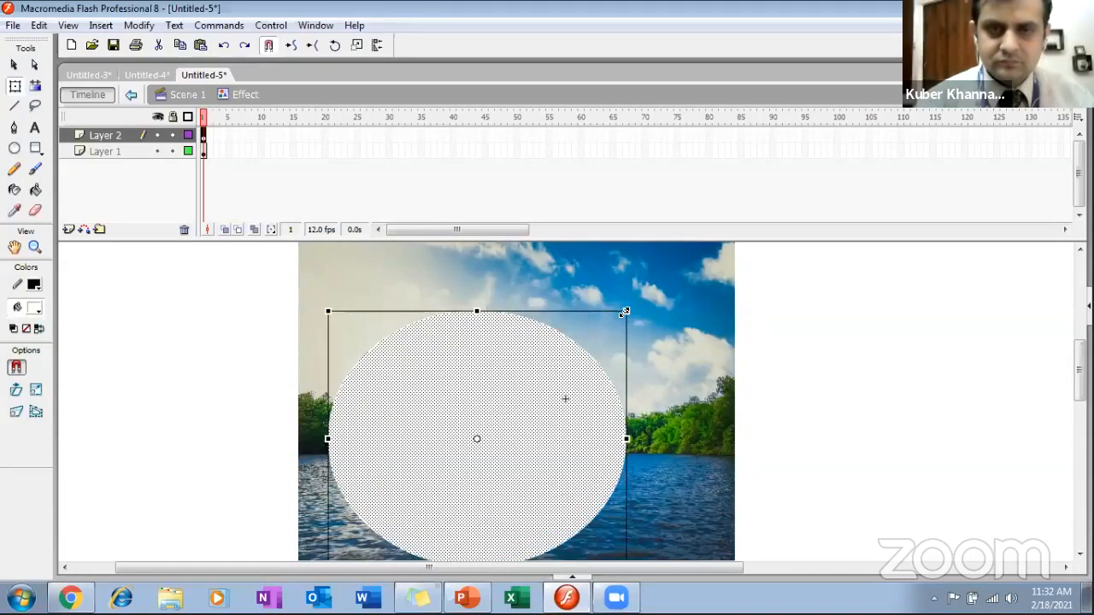
pyautogui.moveTo(642, 301); pyautogui.dragTo(664, 271)
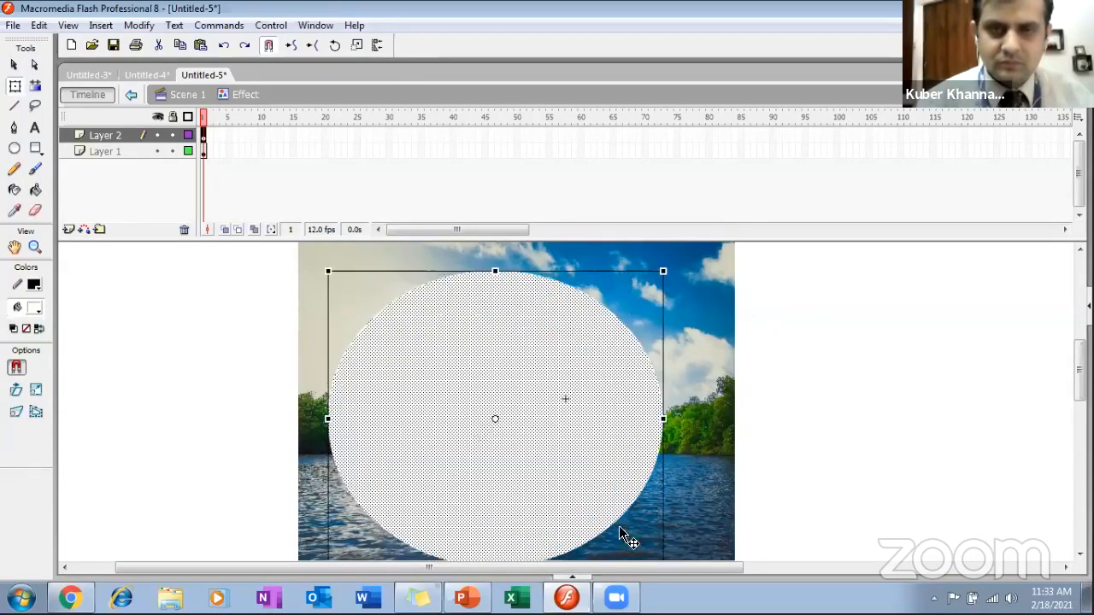
pyautogui.click(666, 536)
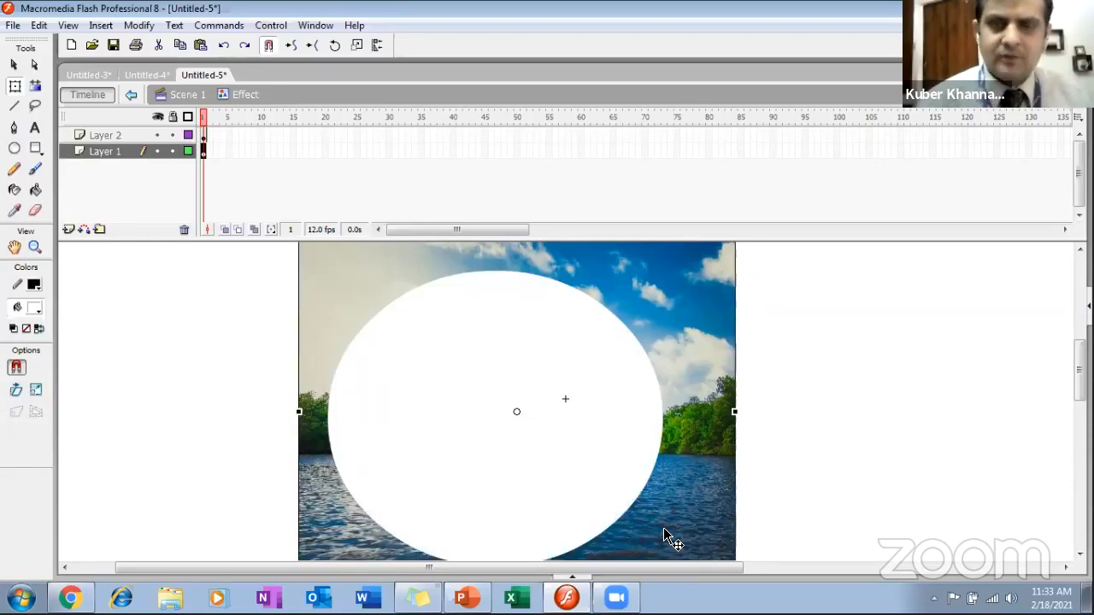
pyautogui.click(435, 429)
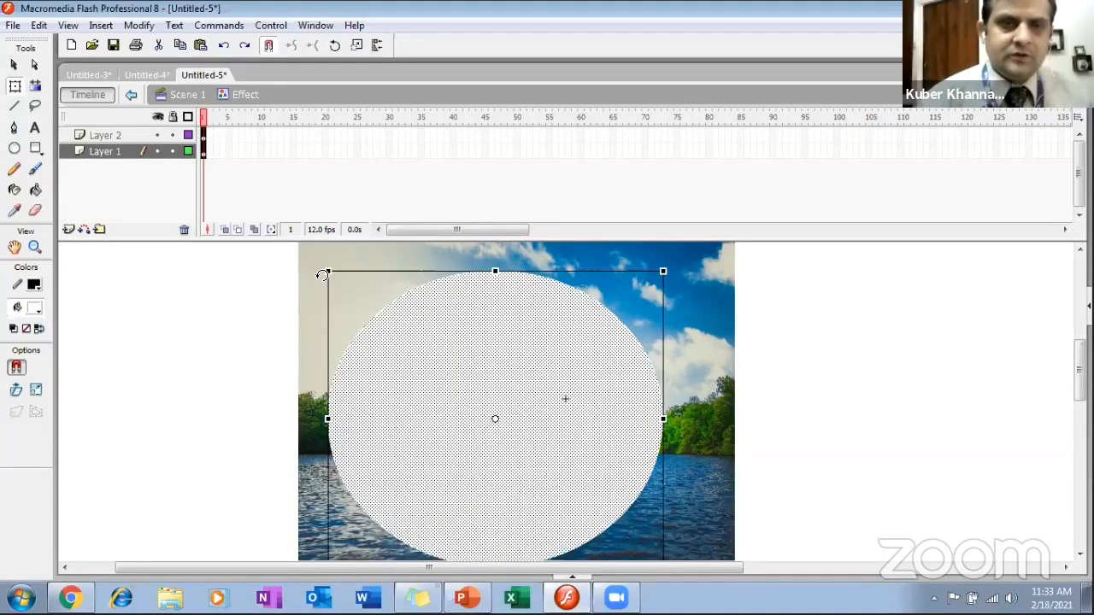
# Switch to the Oval tool with a black fill colour
pyautogui.click(15, 150)
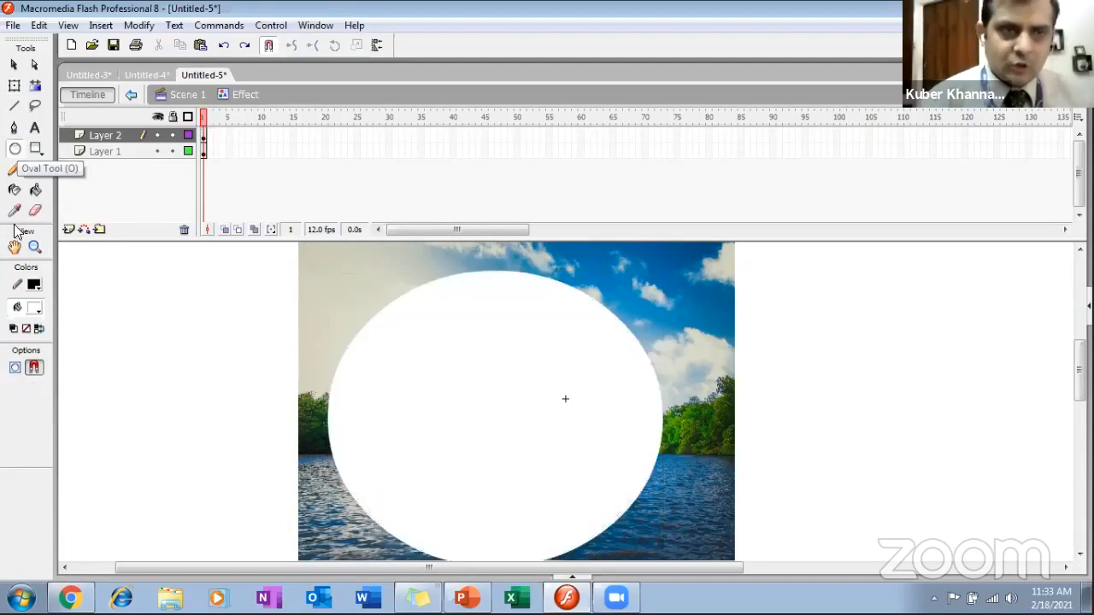
pyautogui.click(38, 310)
pyautogui.click(31, 348)
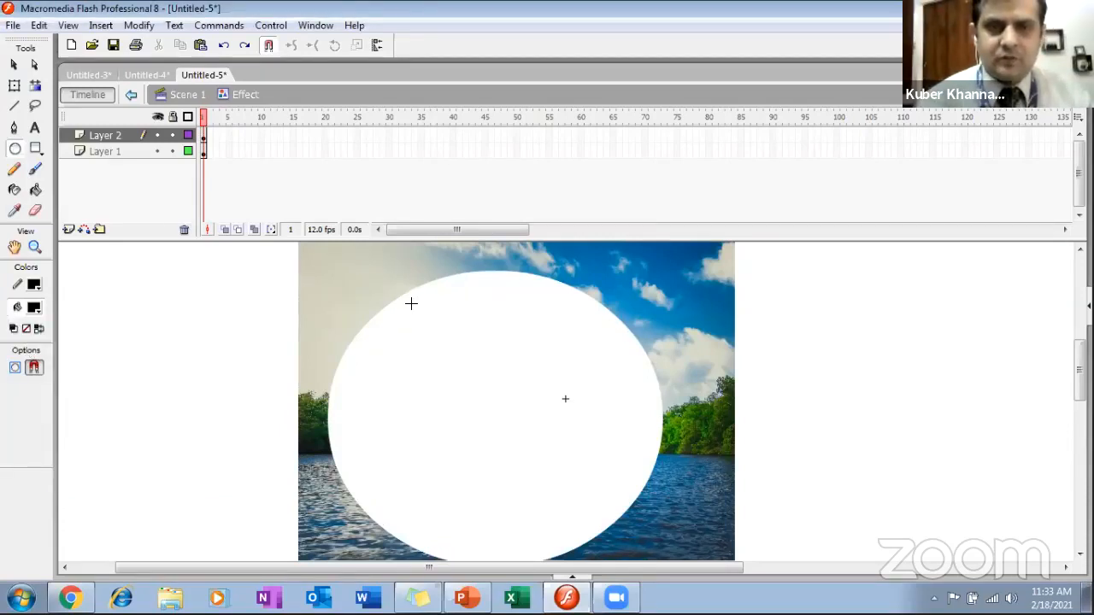
# Paste a copy of the white oval exactly over the original and fill the copy with black
pyautogui.click(13, 66)
pyautogui.click(395, 362)
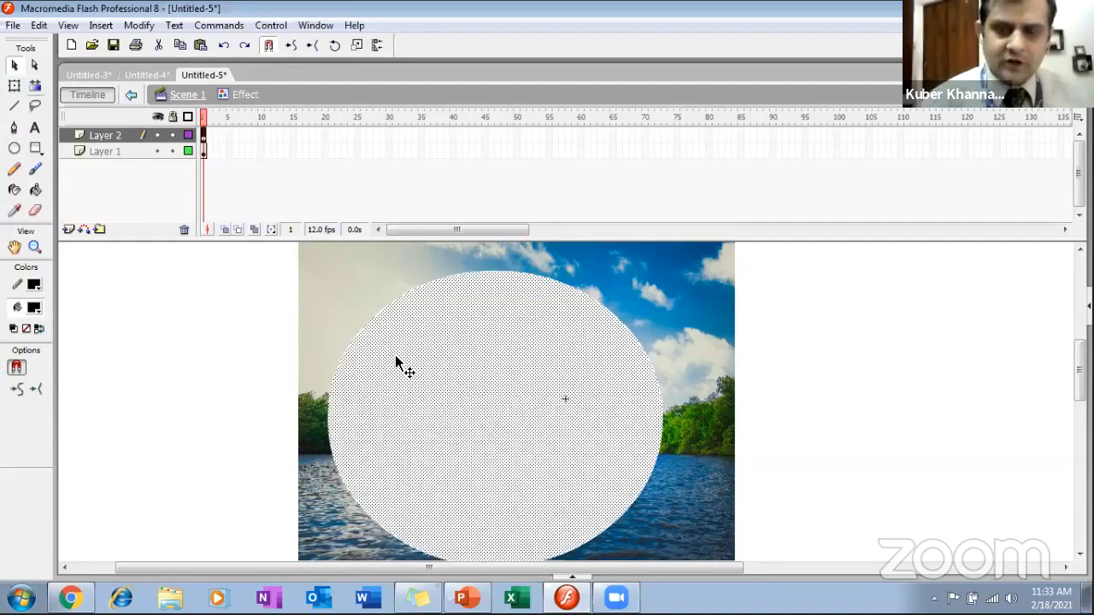
pyautogui.rightClick(397, 359)
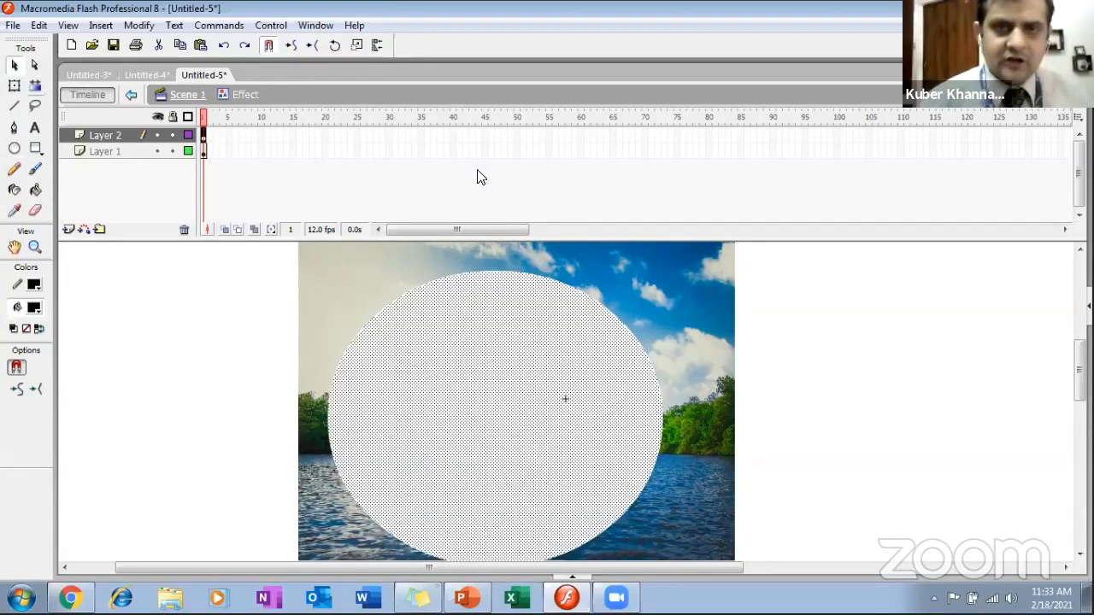
pyautogui.click(465, 114)
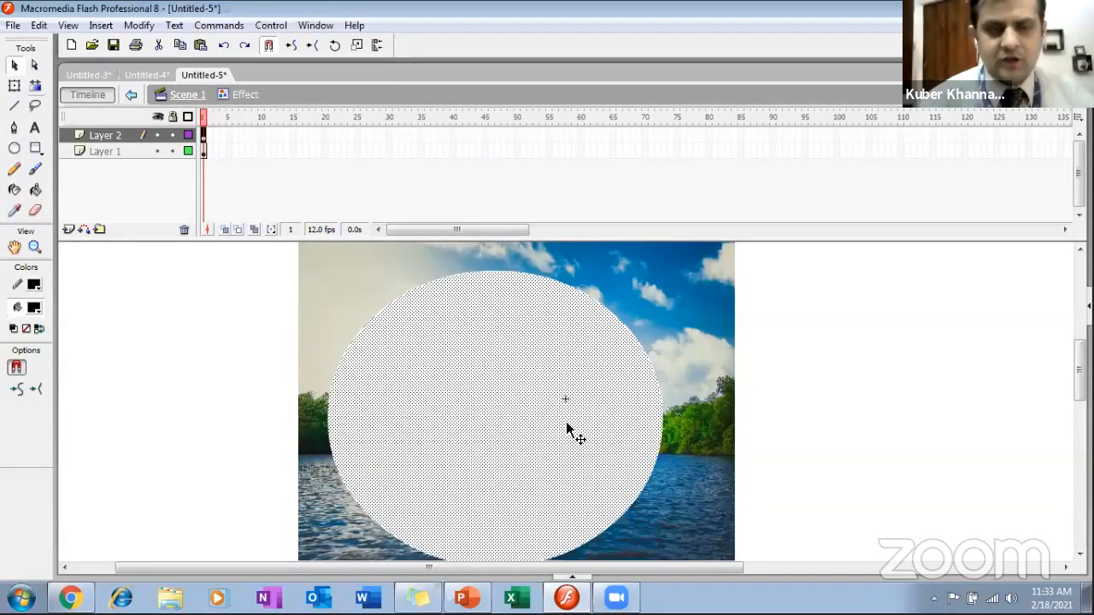
pyautogui.hotkey('ctrl', 'v')
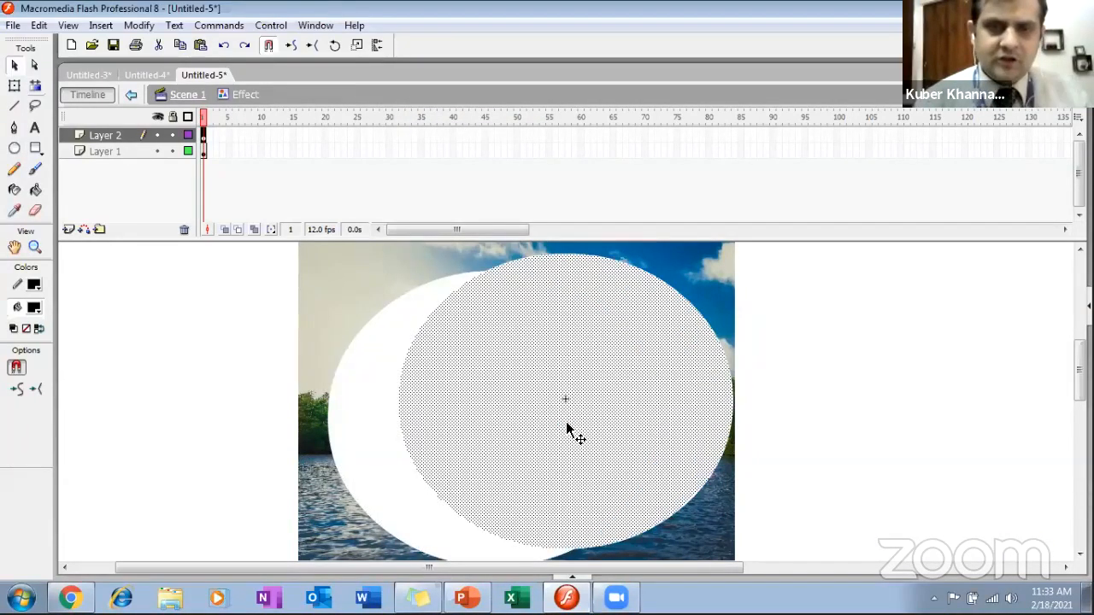
pyautogui.moveTo(565, 430); pyautogui.dragTo(495, 444)
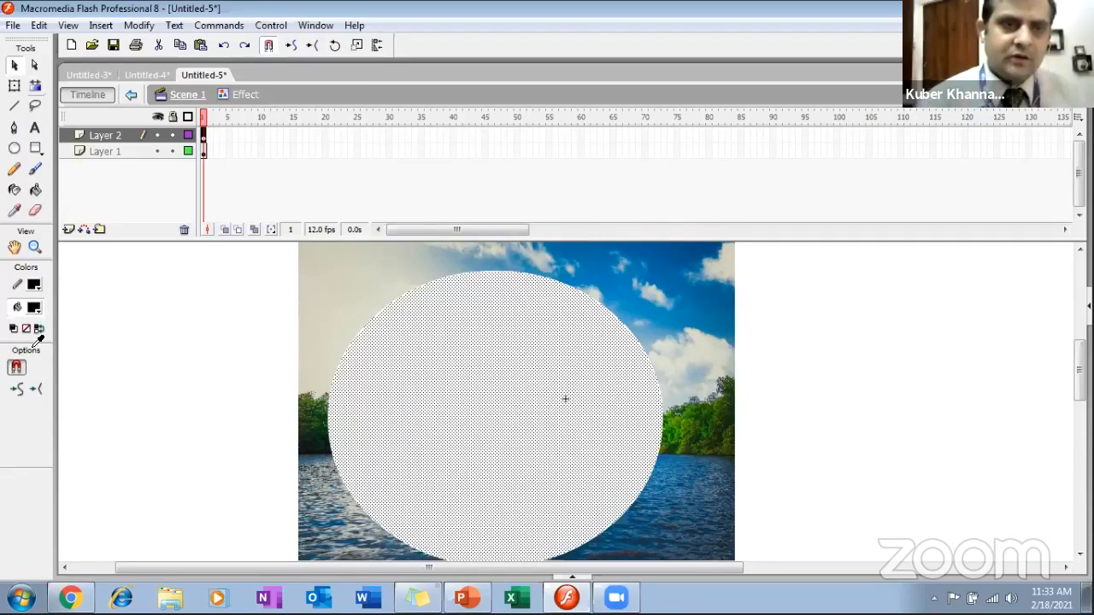
pyautogui.click(34, 309)
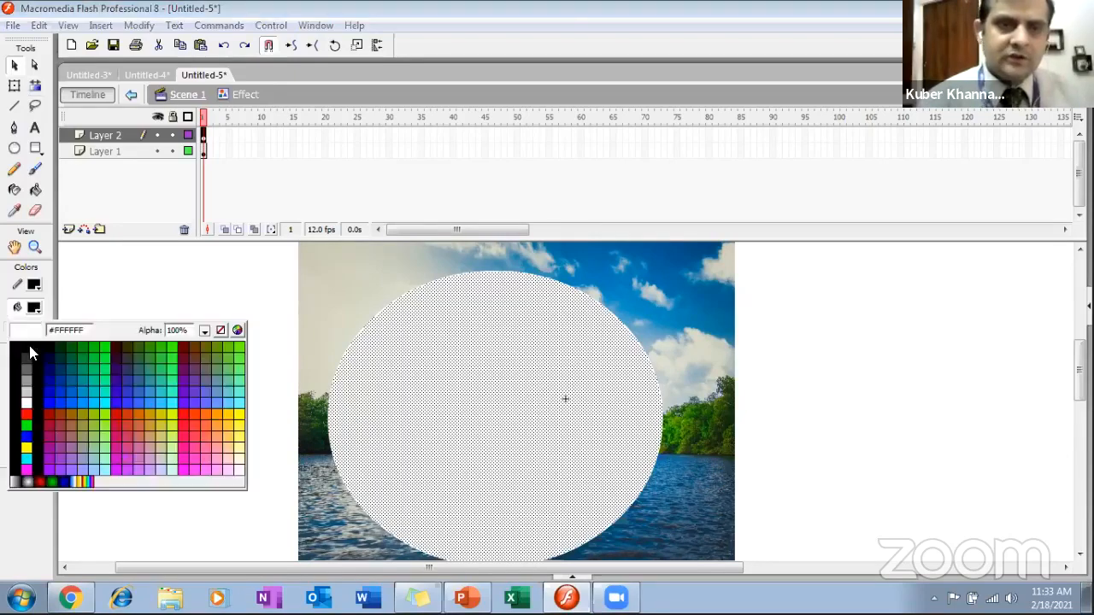
pyautogui.click(505, 350)
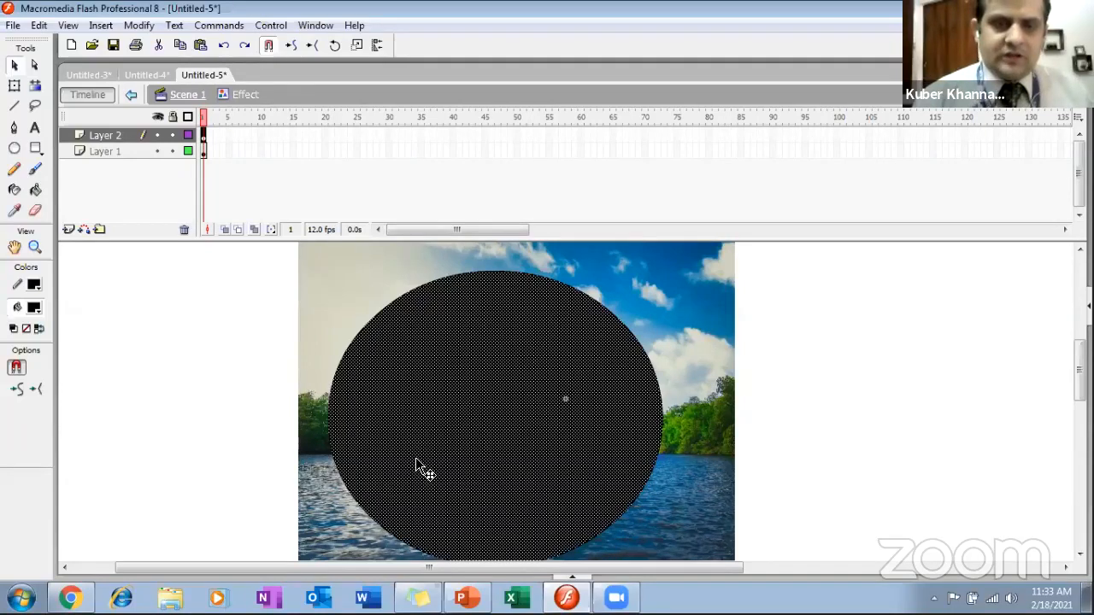
# Shrink the black oval with Free Transform and centre it inside the white oval so an even white ring surrounds it
pyautogui.click(15, 86)
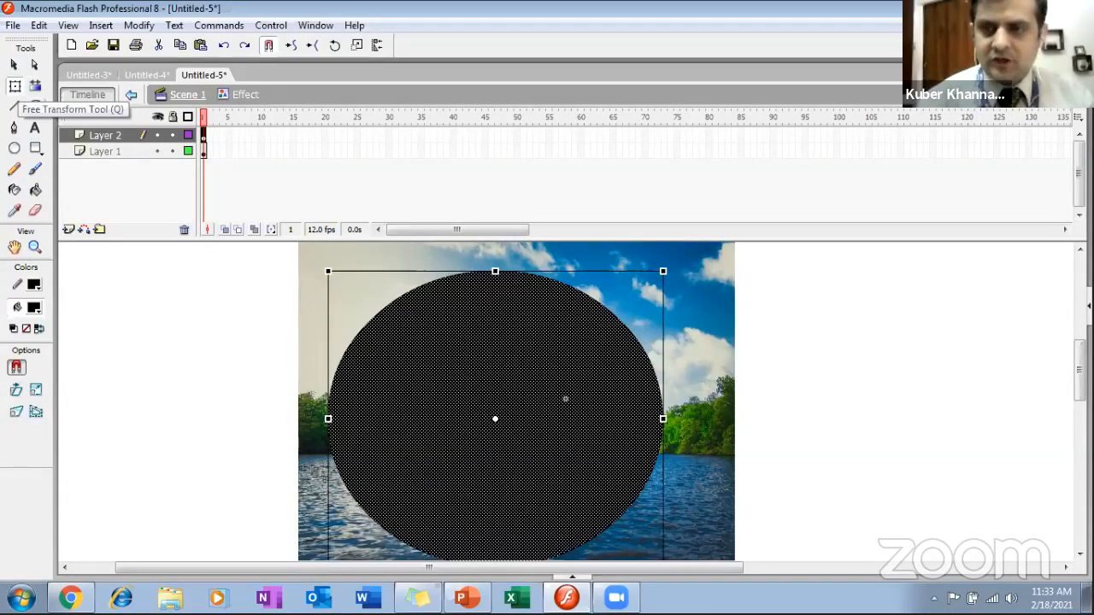
pyautogui.scroll(-3, 516, 402)
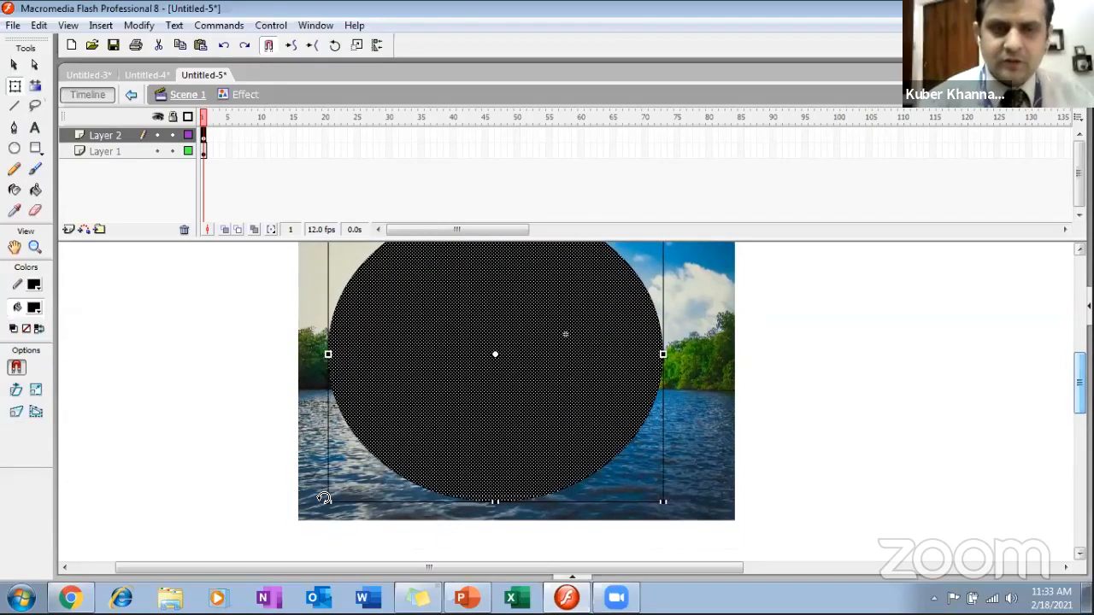
pyautogui.moveTo(326, 499); pyautogui.dragTo(349, 484)
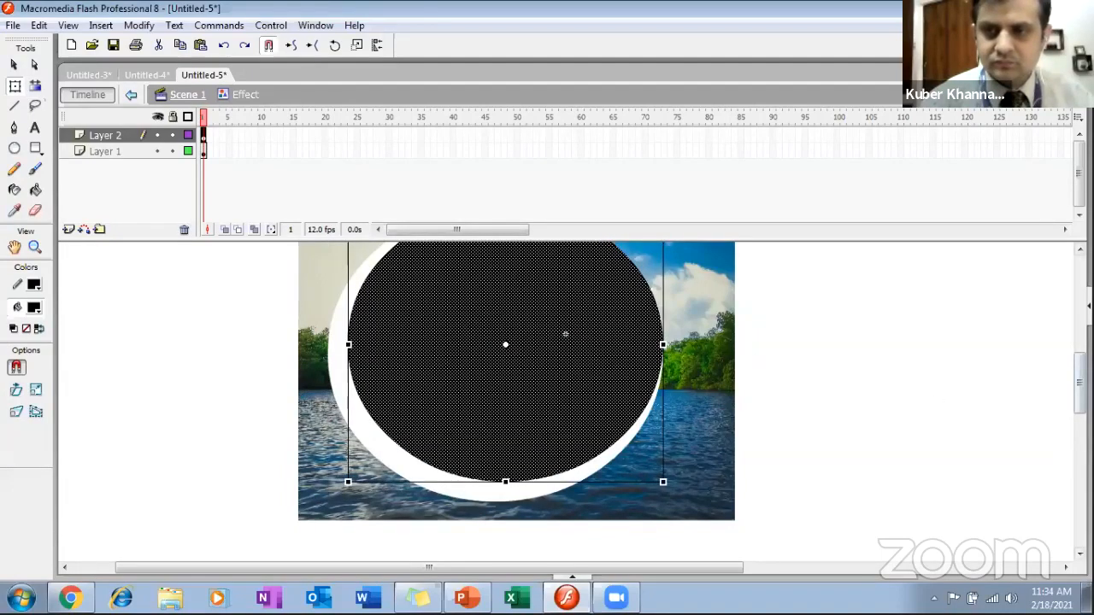
pyautogui.scroll(3, 738, 249)
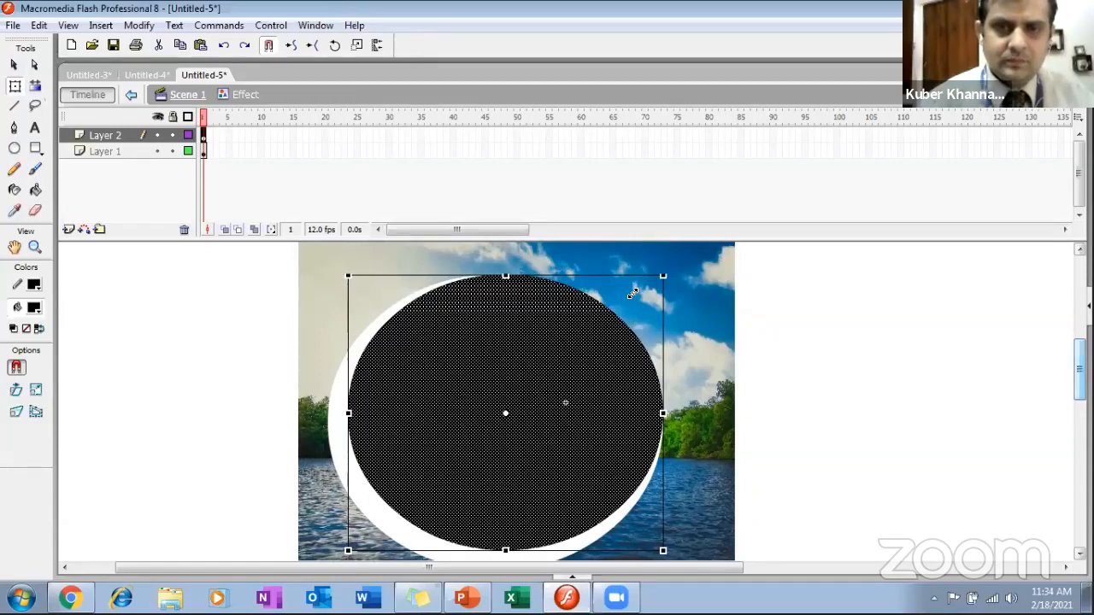
pyautogui.moveTo(633, 293); pyautogui.dragTo(632, 297)
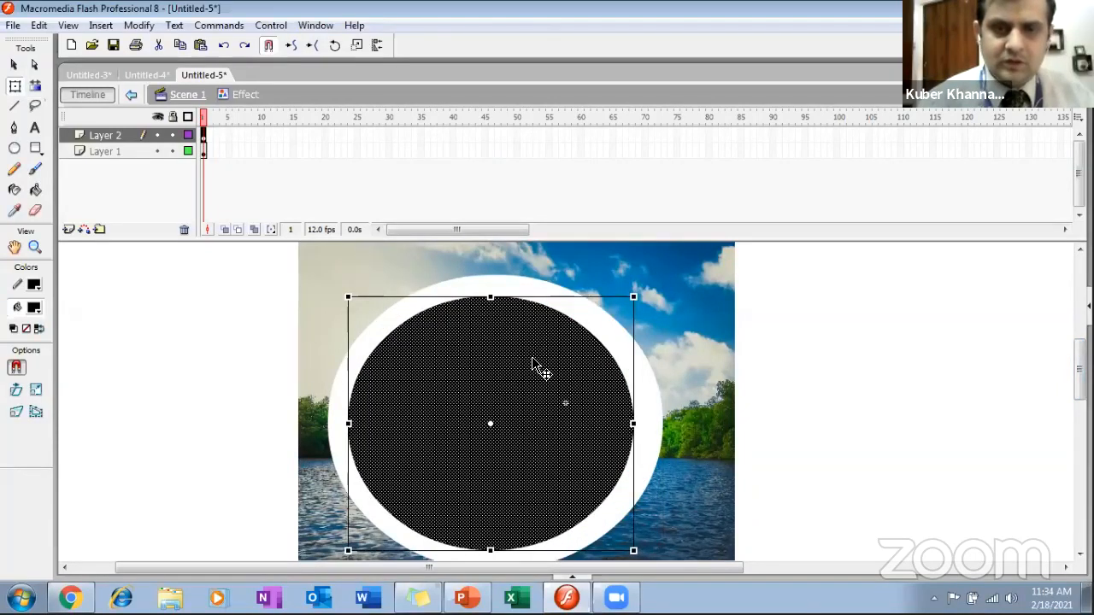
pyautogui.press('Right')
pyautogui.press('Up')
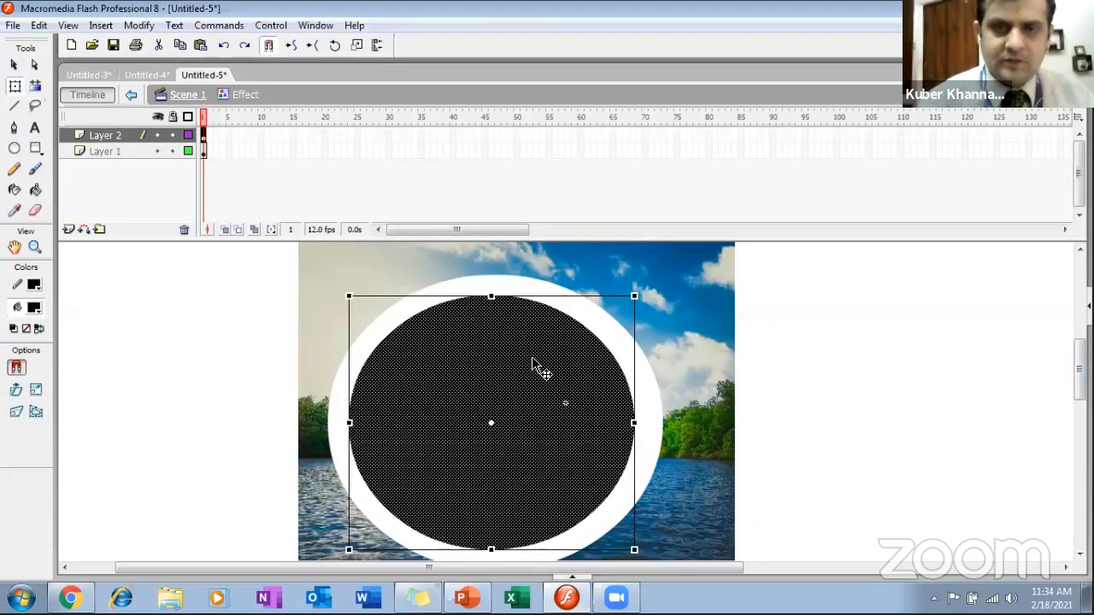
# Try to remove the black oval's fill by setting it to no colour
pyautogui.click(34, 308)
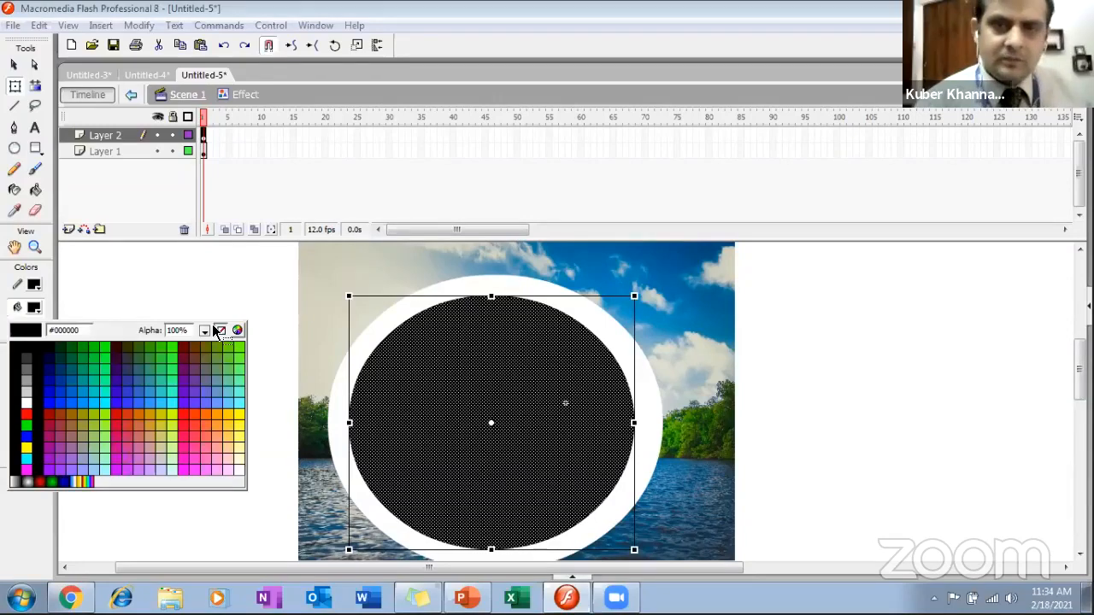
pyautogui.click(220, 330)
pyautogui.hotkey('ctrl', 'z')
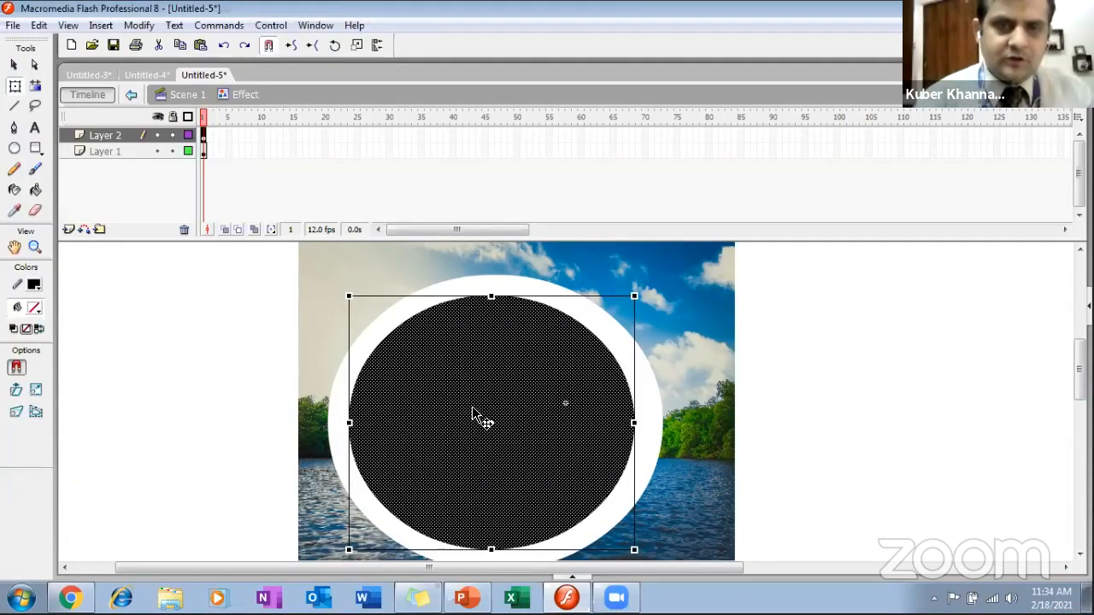
# Centre the black oval inside the white oval on Layer 2 and remove it to leave a white ring
pyautogui.moveTo(481, 412); pyautogui.dragTo(479, 407)
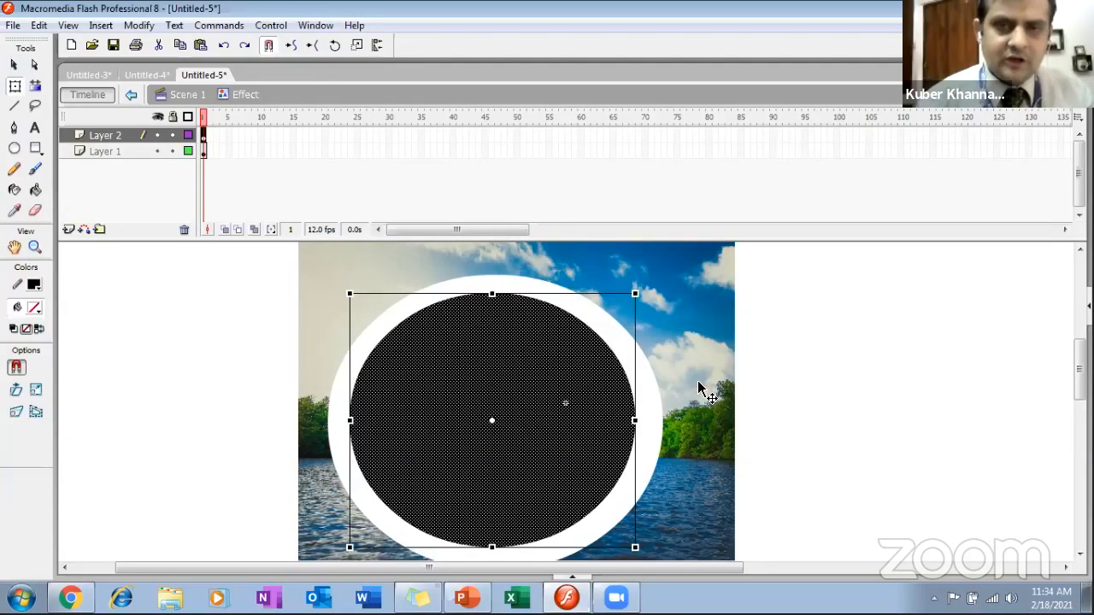
pyautogui.click(684, 367)
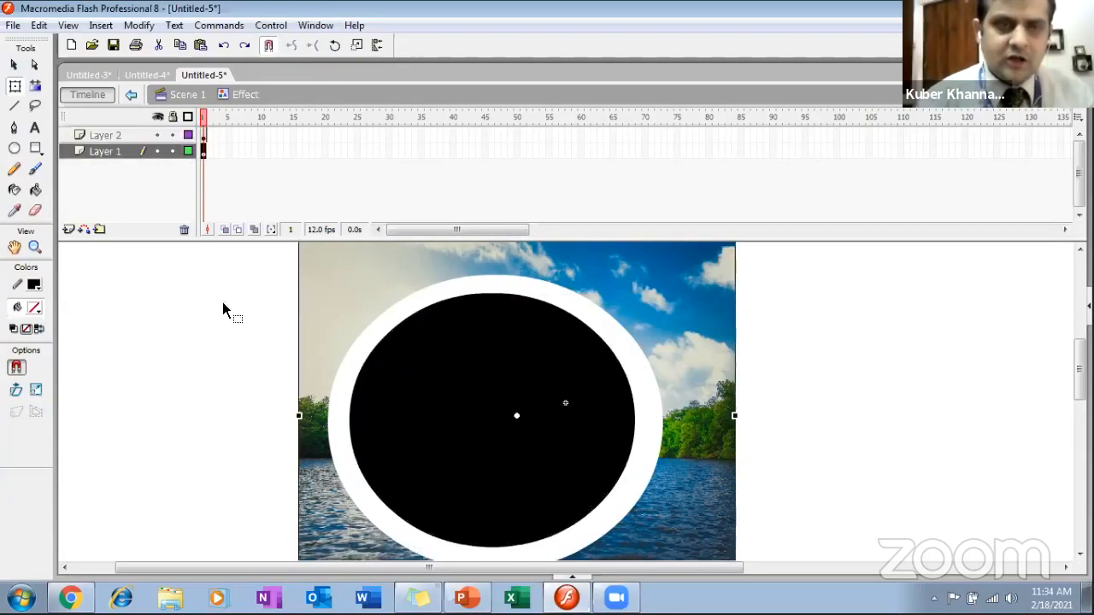
pyautogui.click(380, 341)
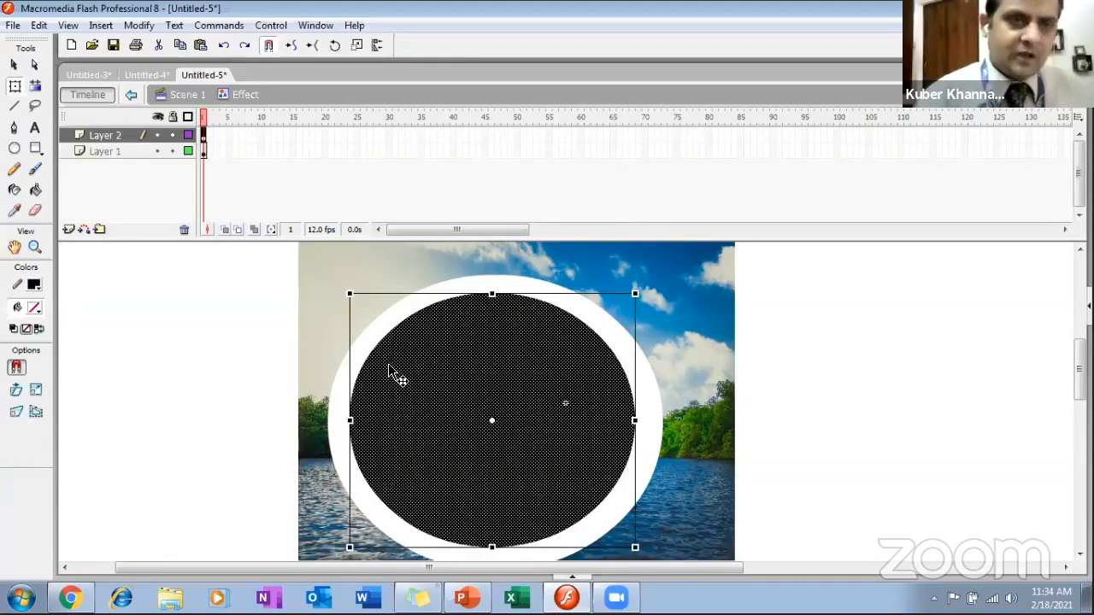
pyautogui.click(35, 309)
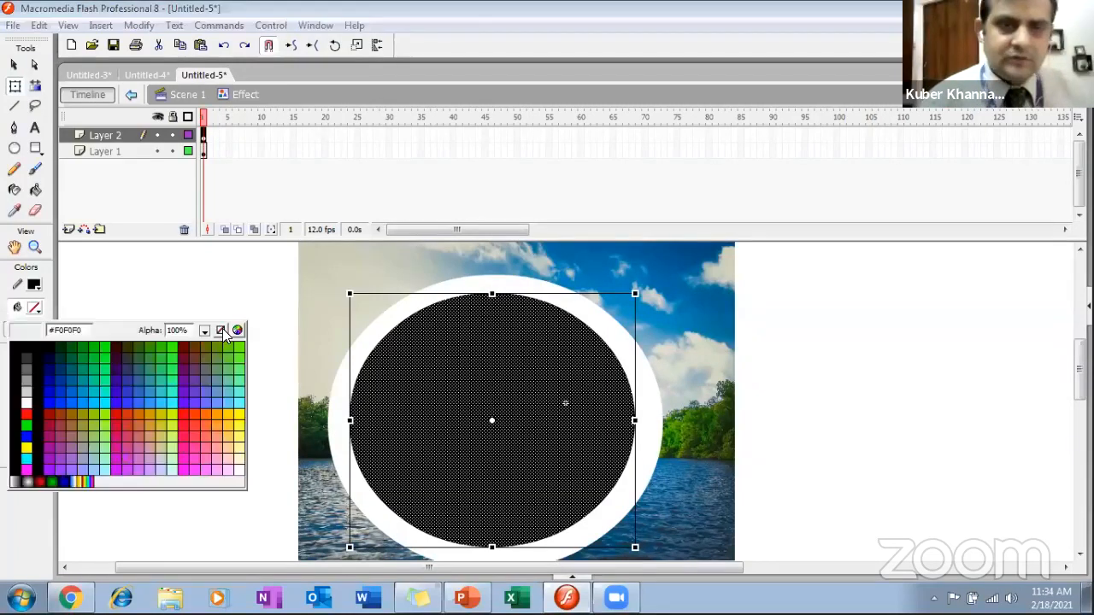
pyautogui.click(221, 331)
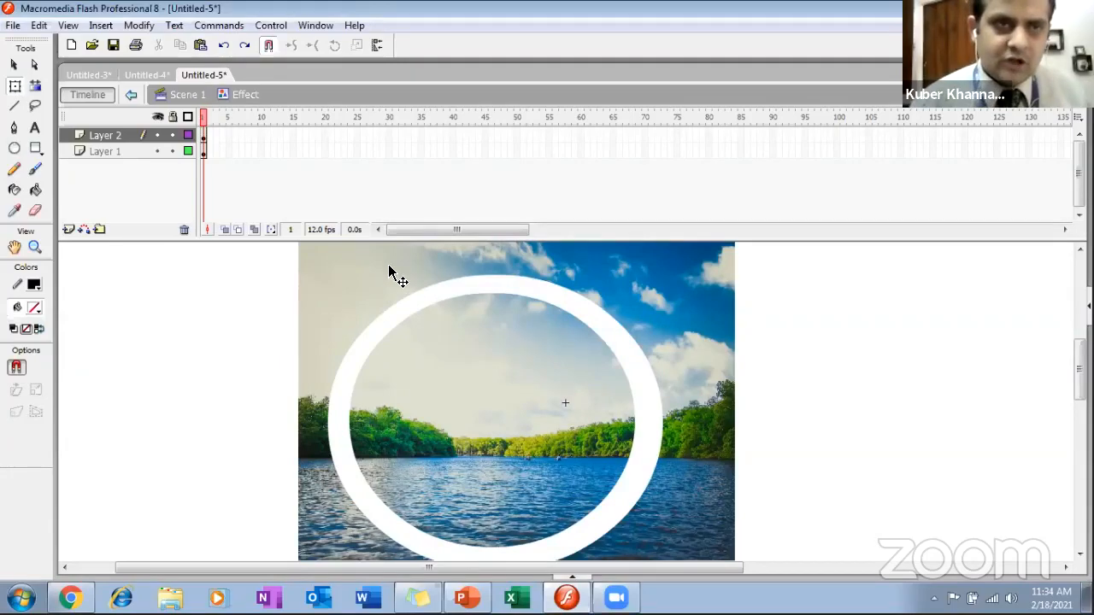
pyautogui.moveTo(347, 270)
pyautogui.mouseDown()
pyautogui.moveTo(520, 290)
pyautogui.moveTo(346, 268)
pyautogui.mouseUp()
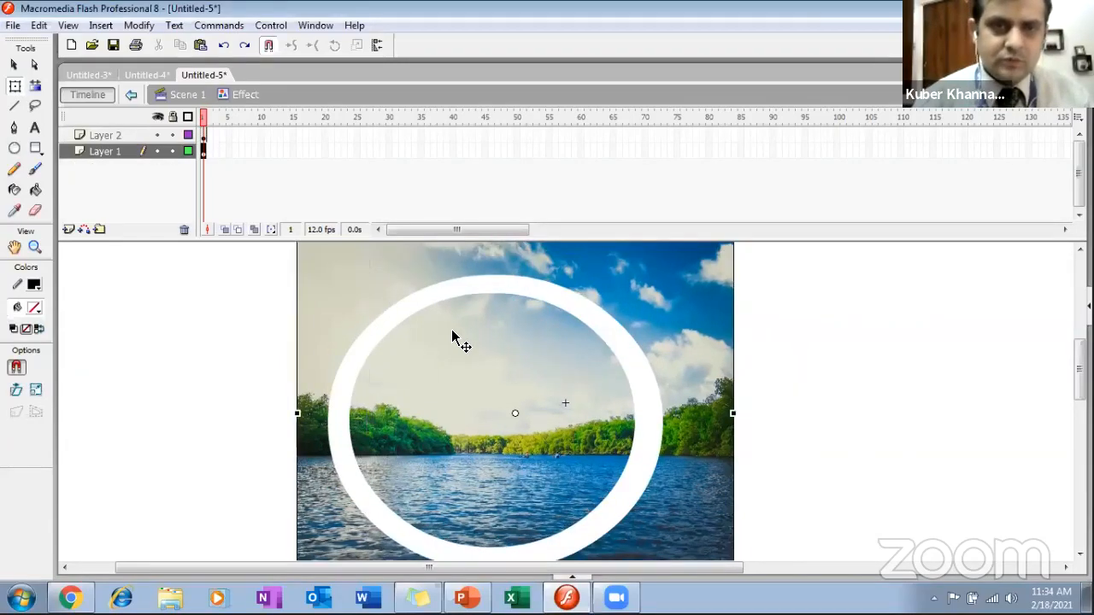
# Copy the white ring, paste it exactly over the original and scale the copy down with Free Transform
pyautogui.click(442, 304)
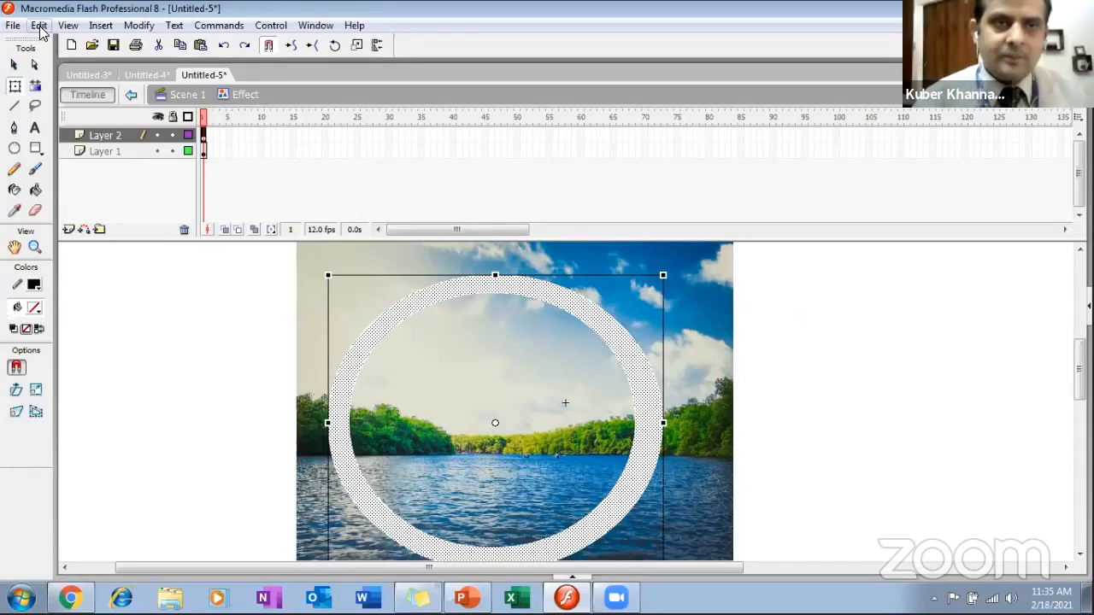
pyautogui.click(39, 26)
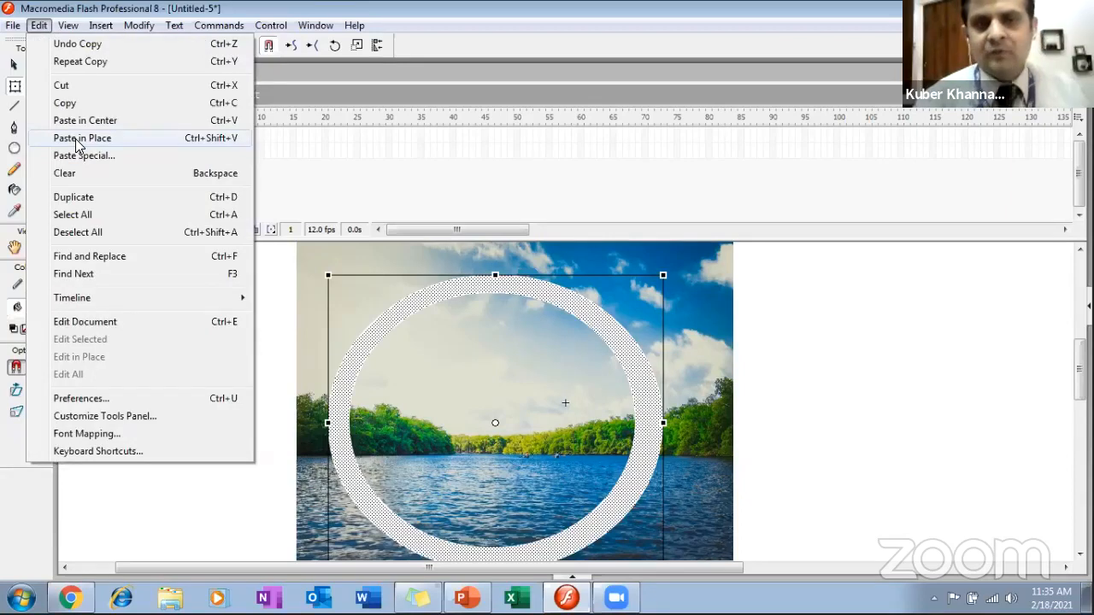
pyautogui.click(75, 139)
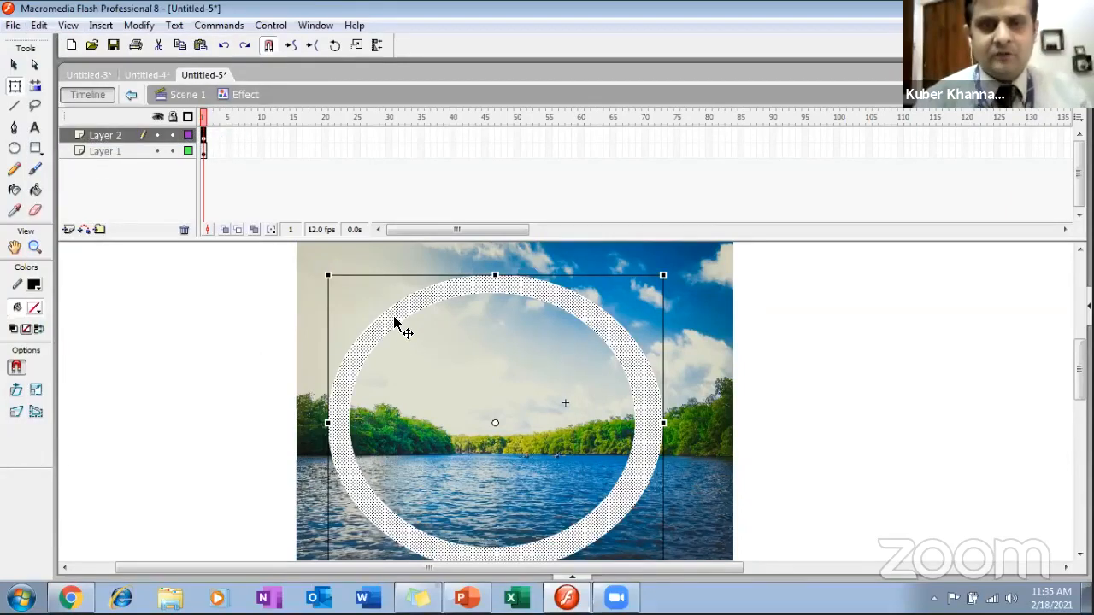
pyautogui.moveTo(406, 339); pyautogui.dragTo(417, 356)
pyautogui.moveTo(337, 291); pyautogui.dragTo(417, 325)
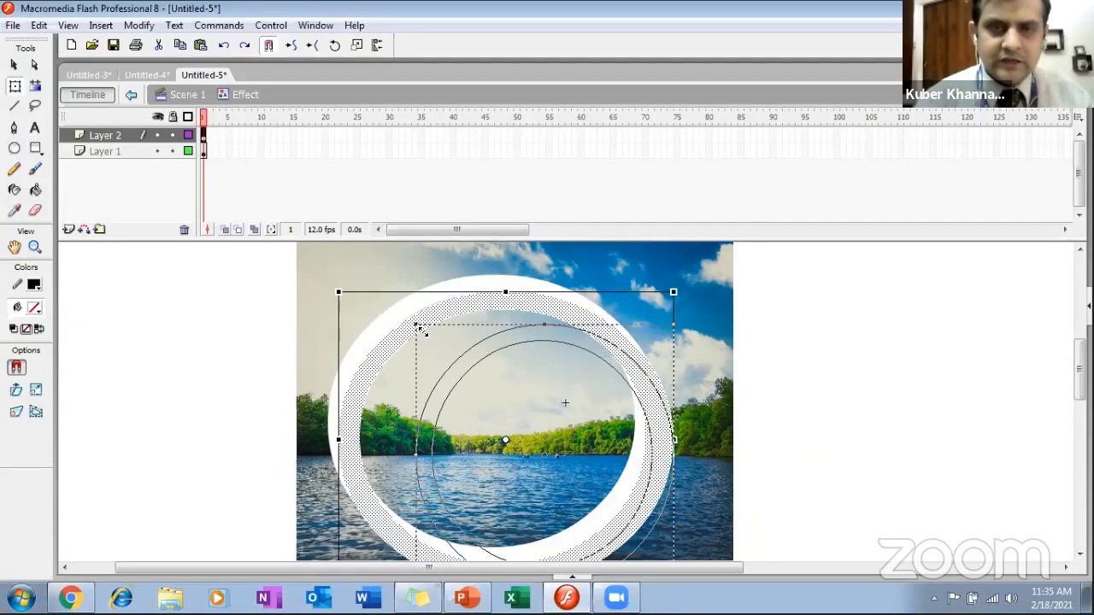
pyautogui.moveTo(424, 332); pyautogui.dragTo(415, 351)
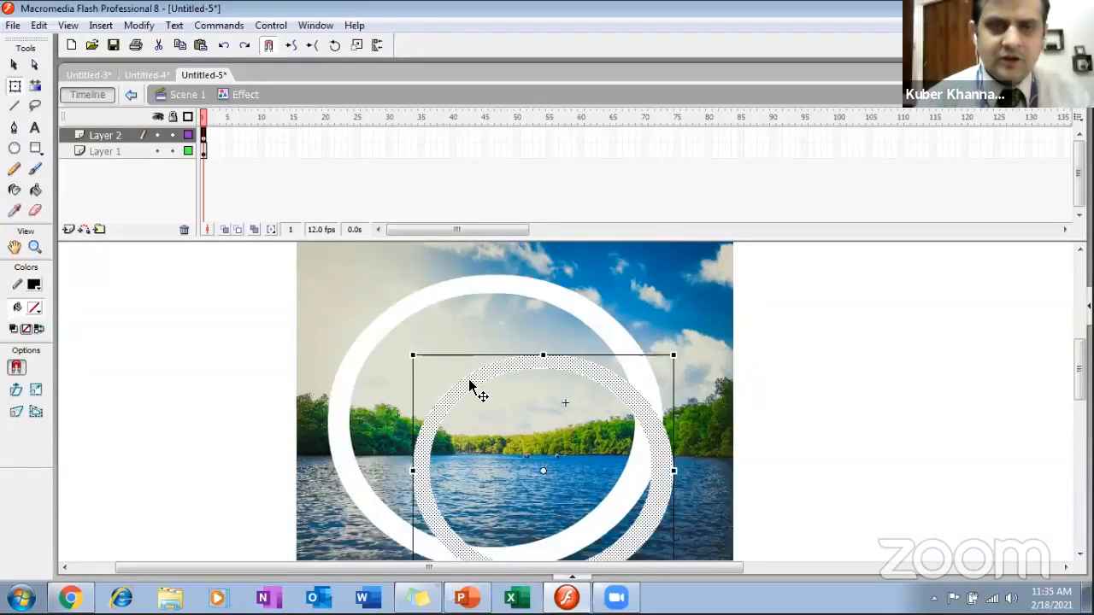
pyautogui.click(501, 422)
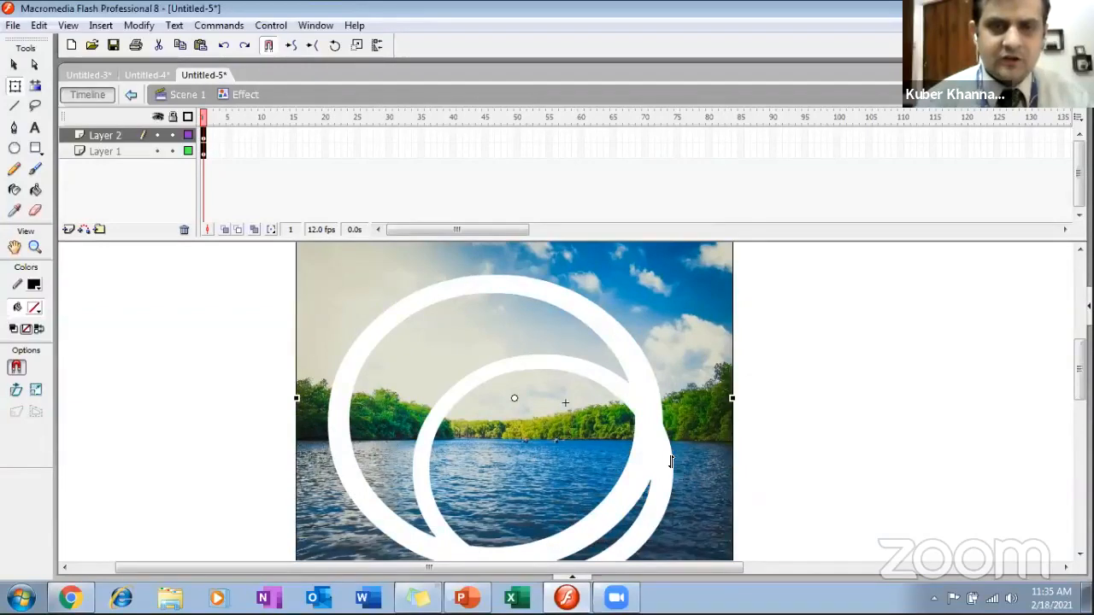
pyautogui.click(532, 391)
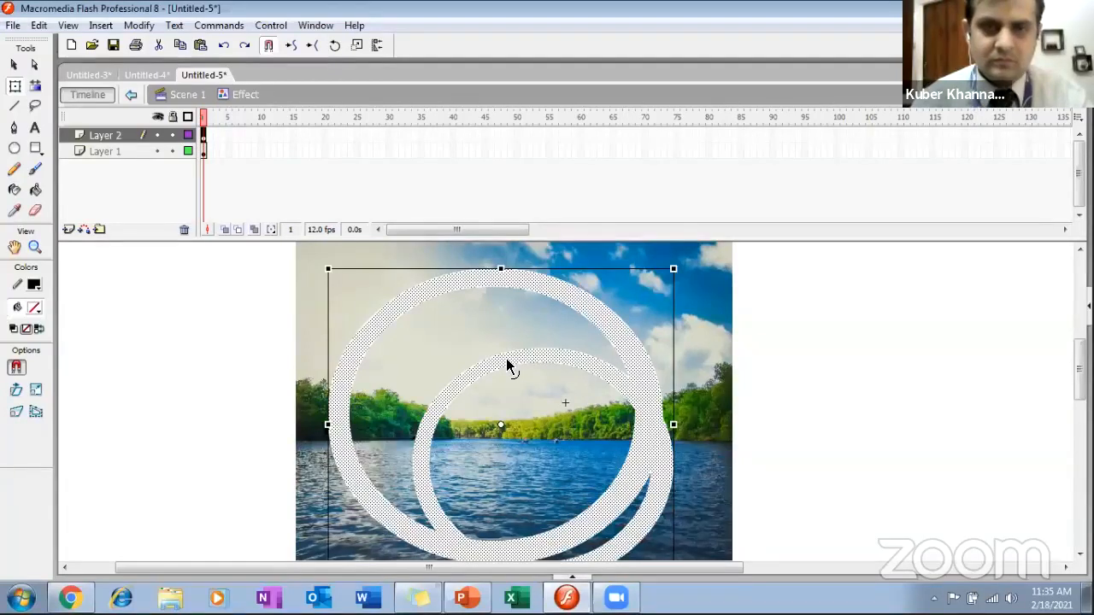
pyautogui.click(507, 364)
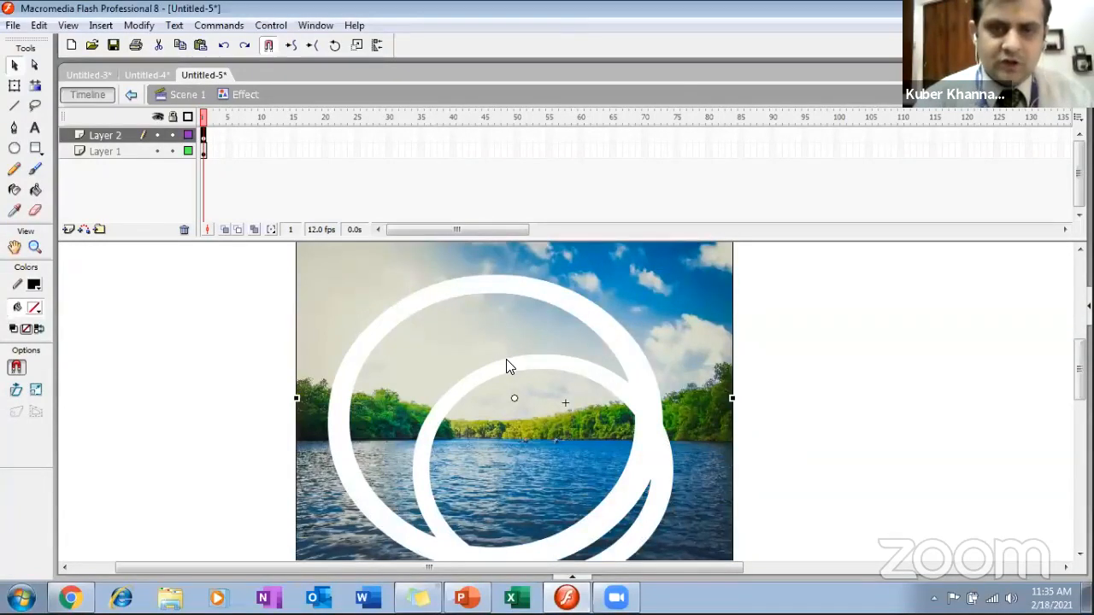
pyautogui.press('Delete')
pyautogui.click(476, 316)
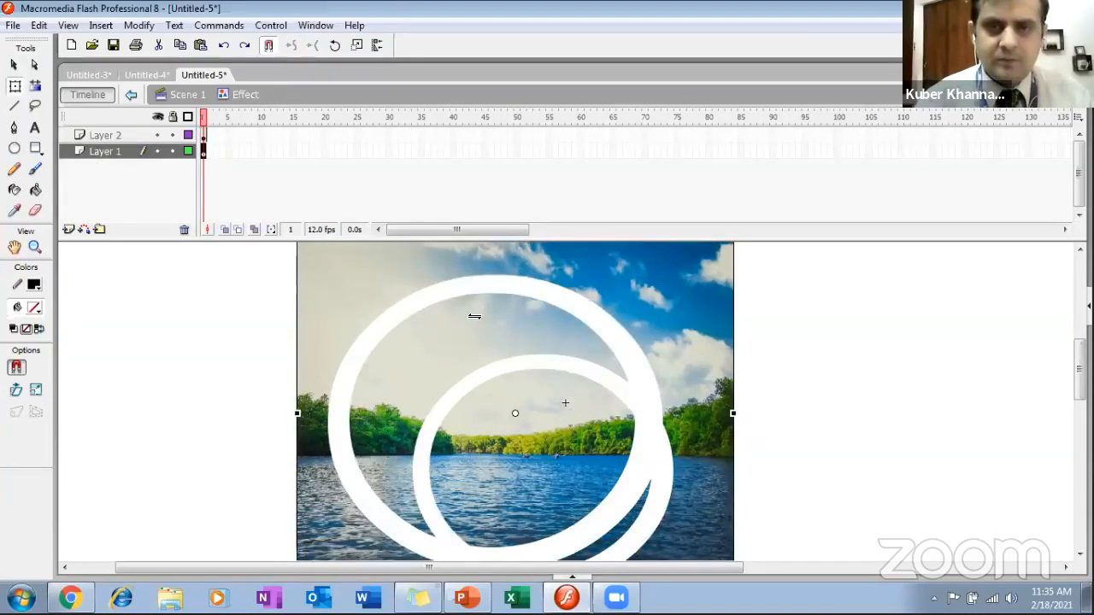
pyautogui.hotkey('ctrl', 'z')
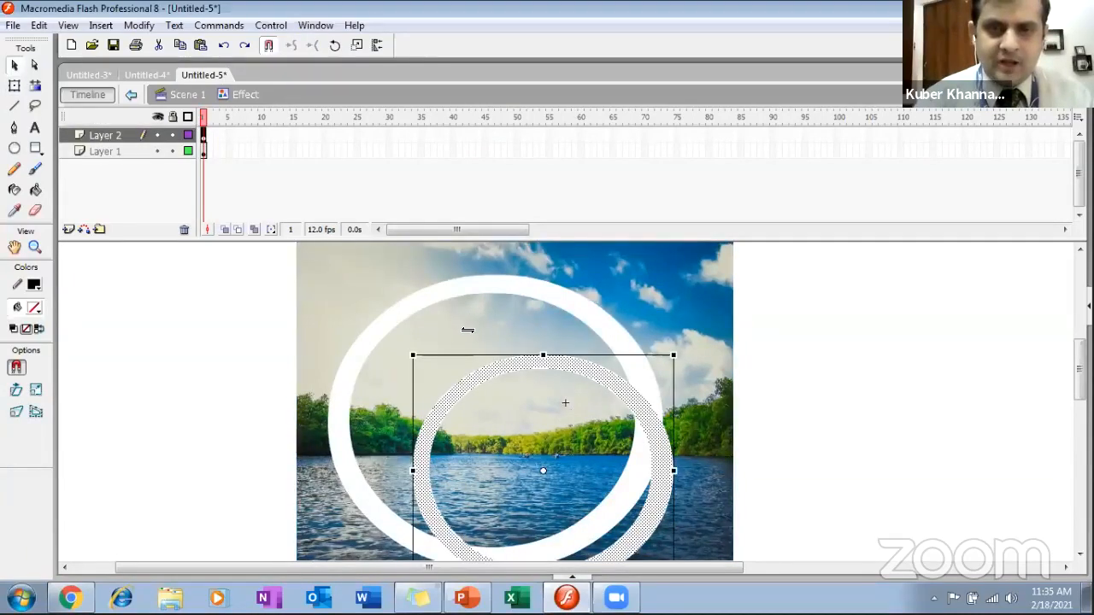
# Shrink the copied ring further and centre it inside the large ring so the two are concentric
pyautogui.moveTo(481, 321); pyautogui.dragTo(466, 333)
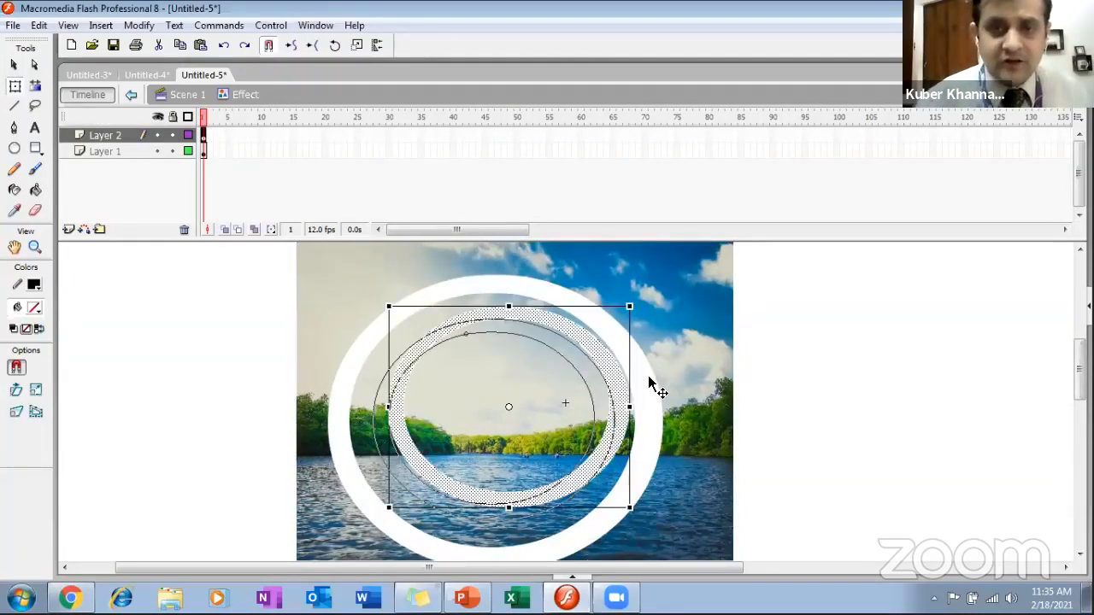
pyautogui.click(687, 376)
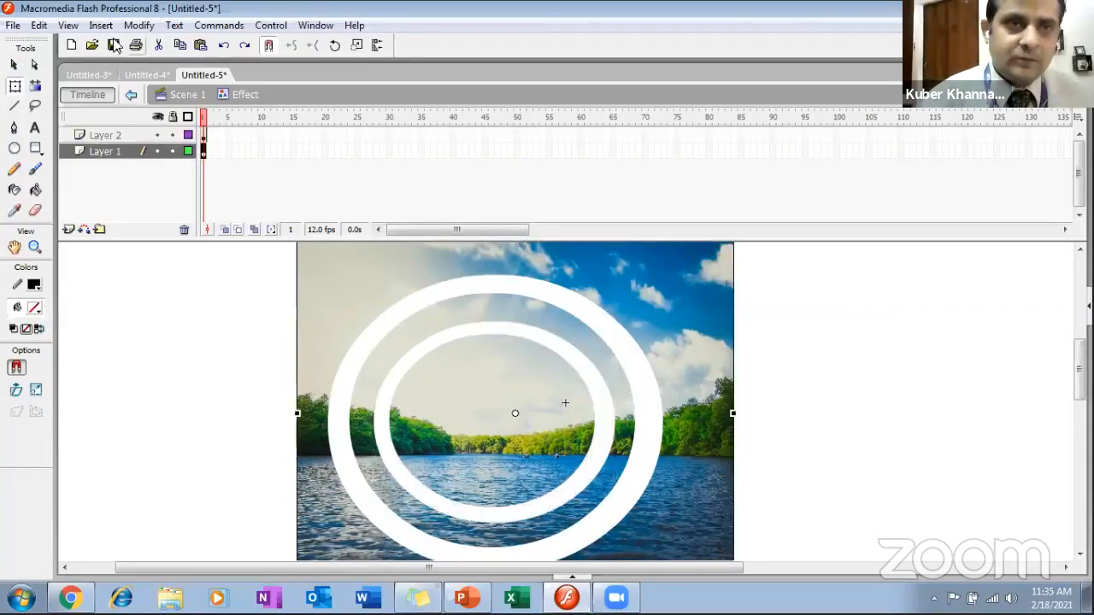
# Try to add a third ring on Layer 1 by pasting the copied ring in place and shrinking it inside the second
pyautogui.click(42, 26)
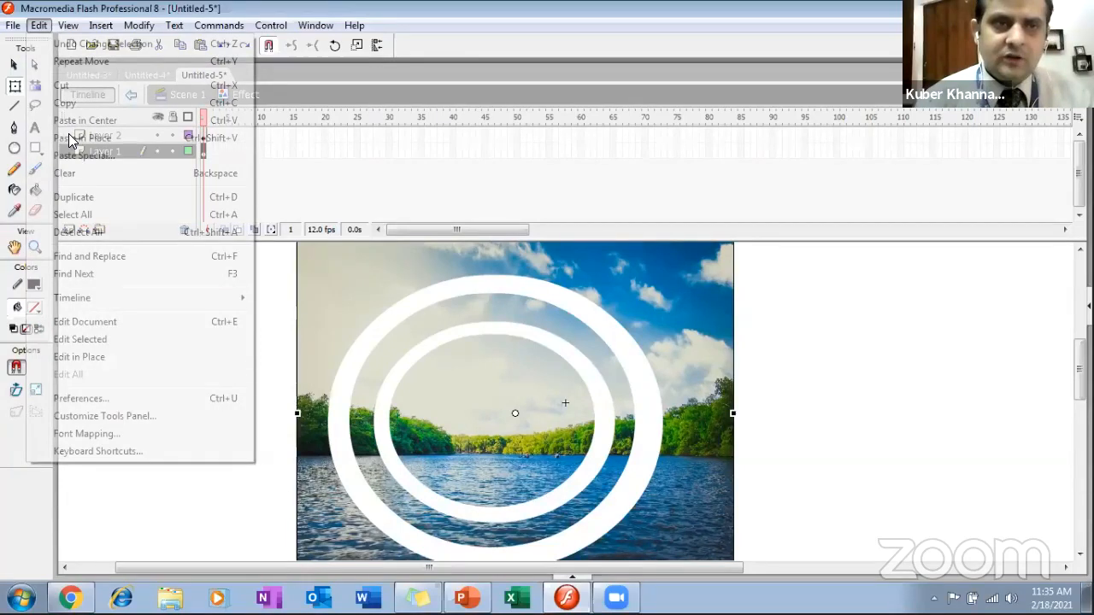
pyautogui.click(408, 338)
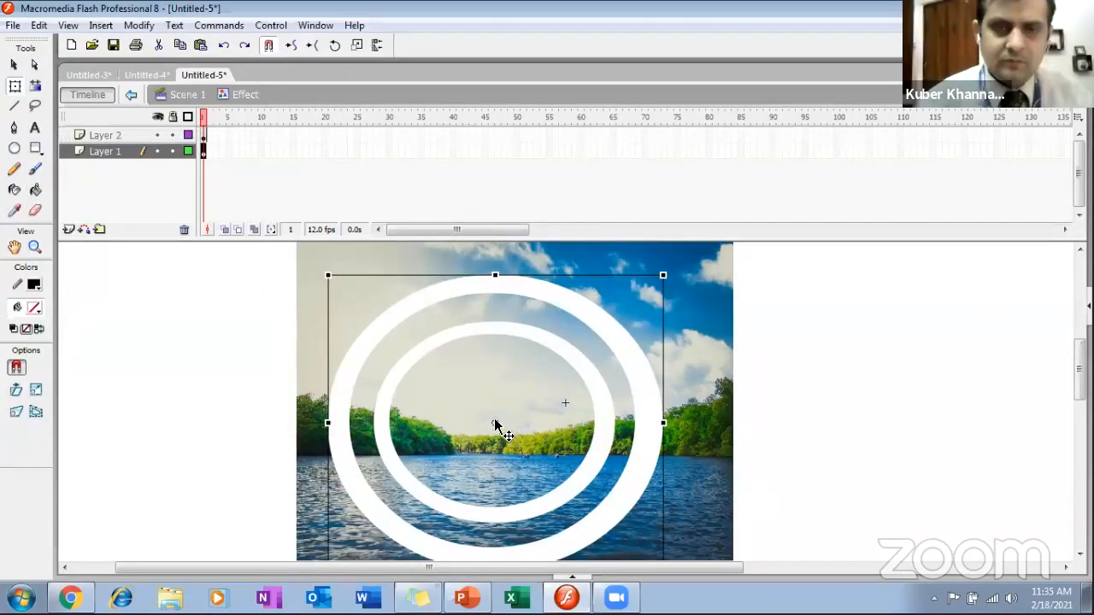
pyautogui.moveTo(328, 275); pyautogui.dragTo(448, 378)
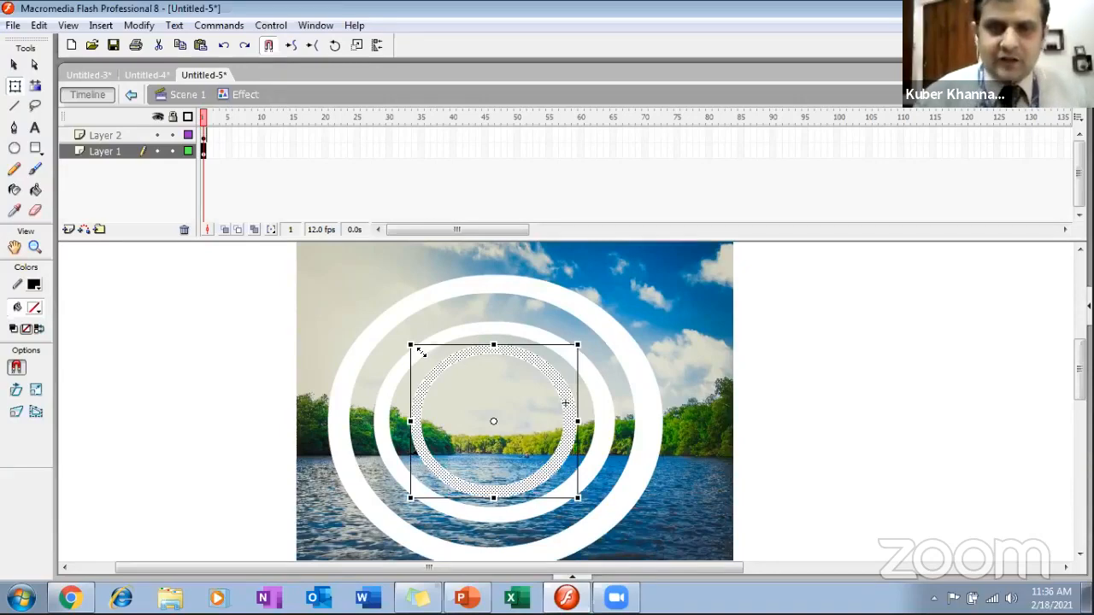
pyautogui.moveTo(423, 360); pyautogui.dragTo(435, 372)
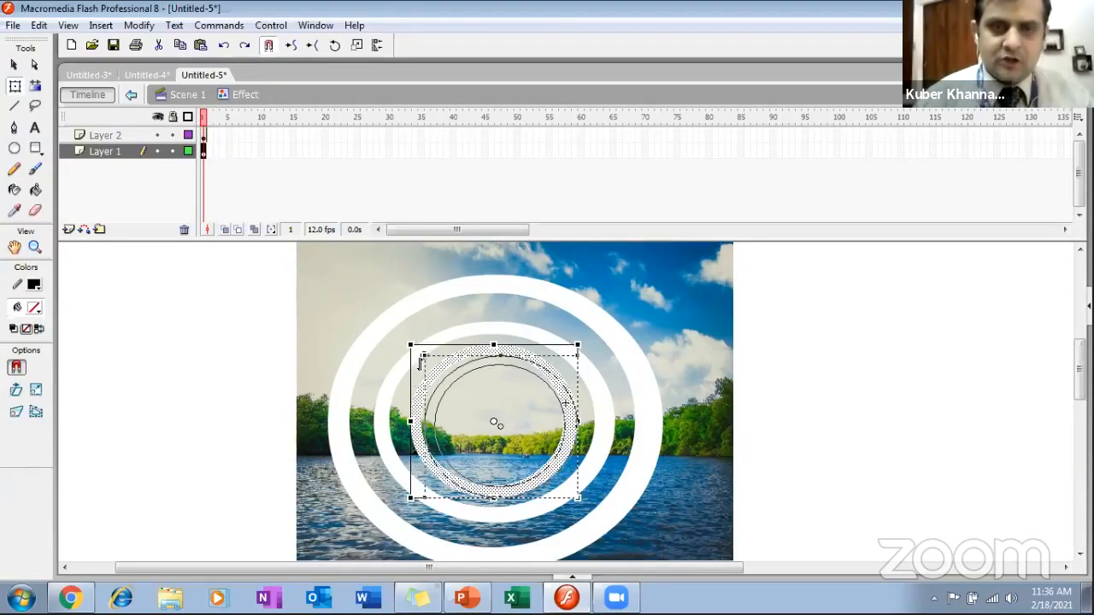
pyautogui.click(675, 309)
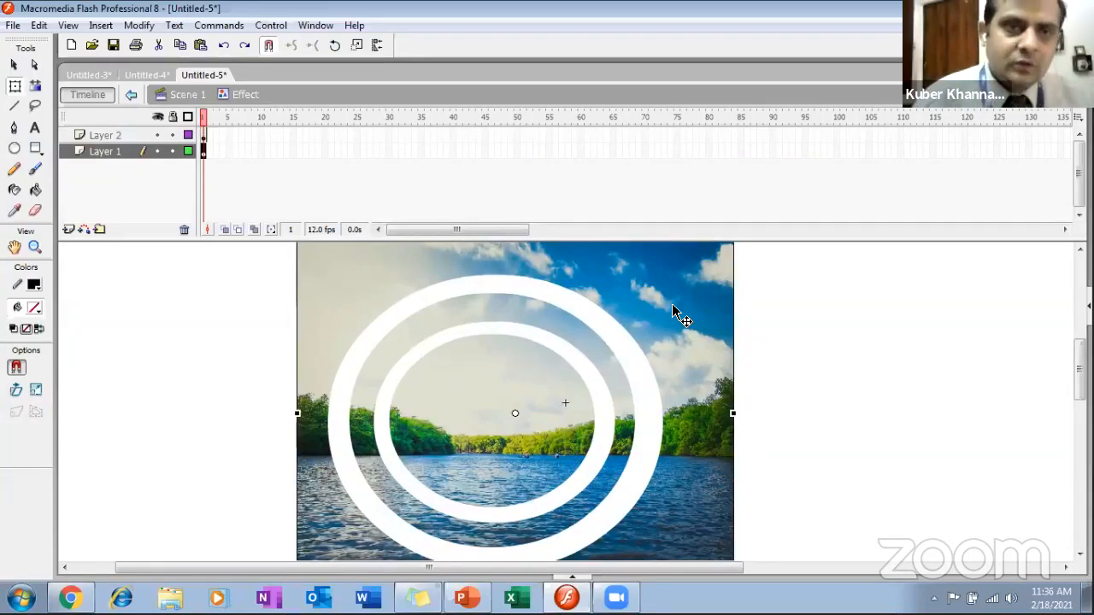
# Make Layer 2 the active layer and paste another copy of the large ring in place on it
pyautogui.click(406, 342)
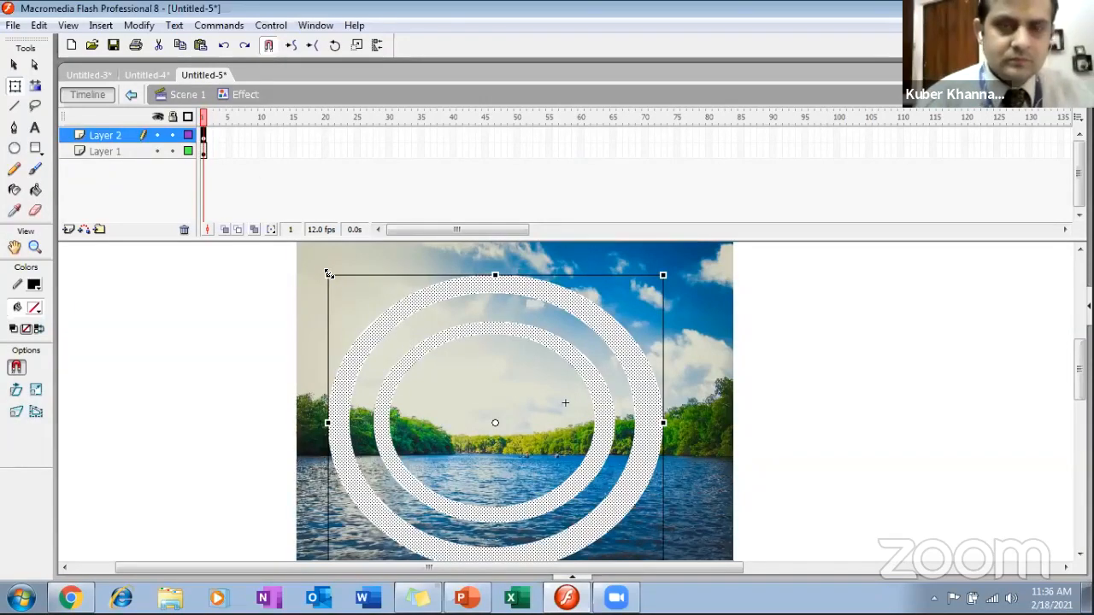
pyautogui.moveTo(329, 273)
pyautogui.mouseDown()
pyautogui.moveTo(354, 288)
pyautogui.moveTo(334, 277)
pyautogui.mouseUp()
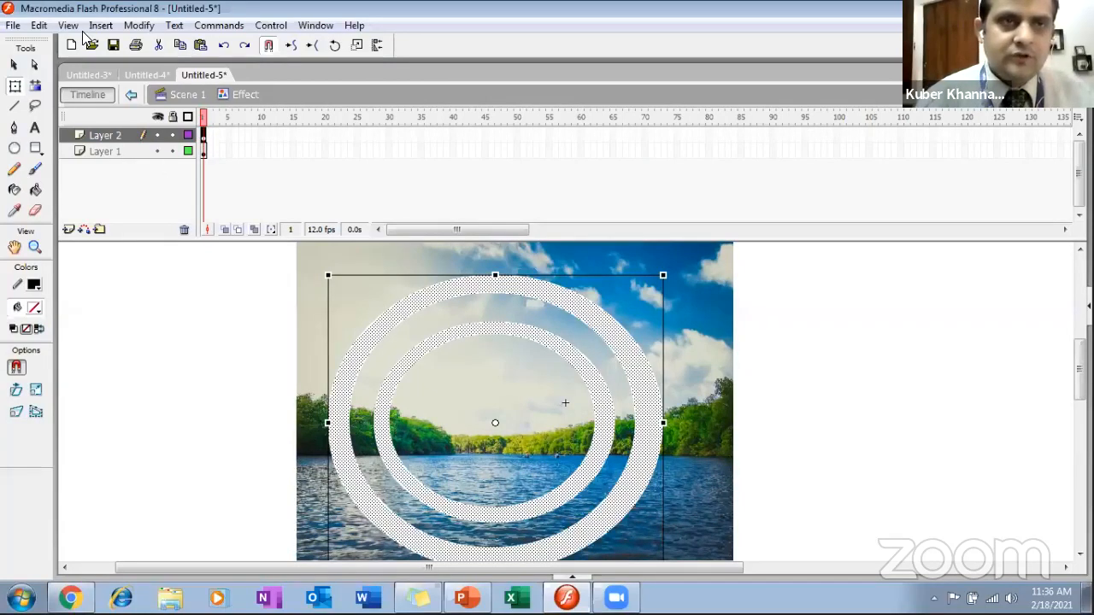
pyautogui.click(105, 151)
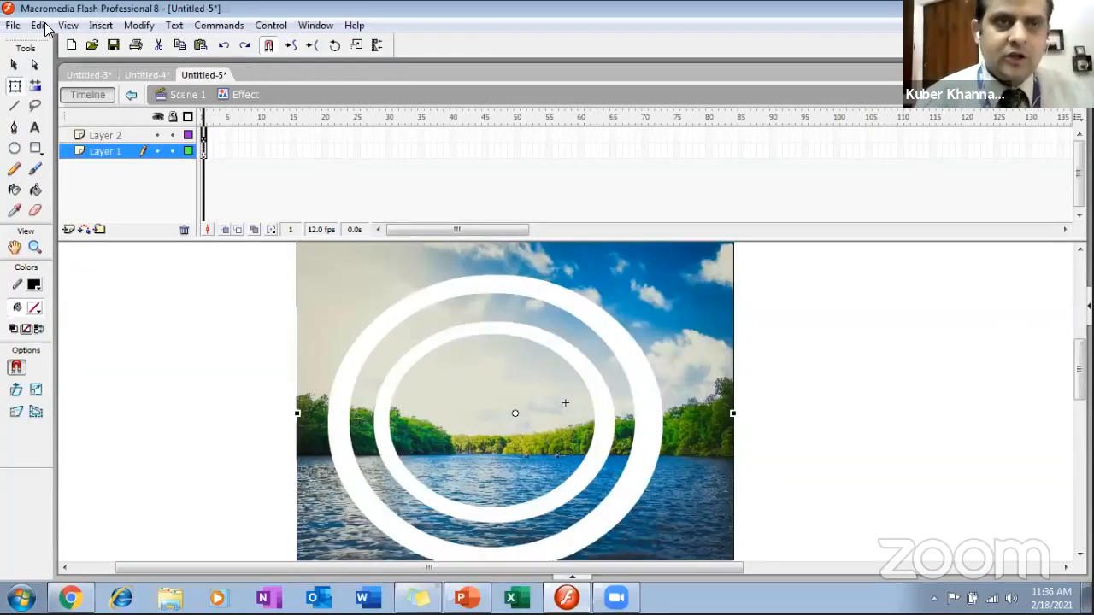
pyautogui.click(94, 136)
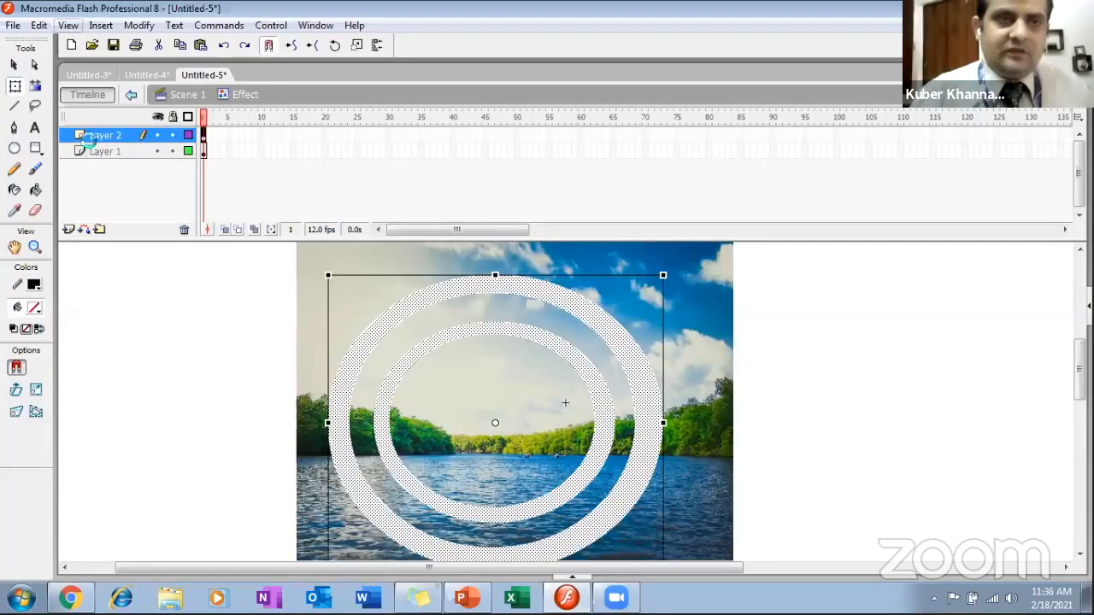
pyautogui.click(38, 26)
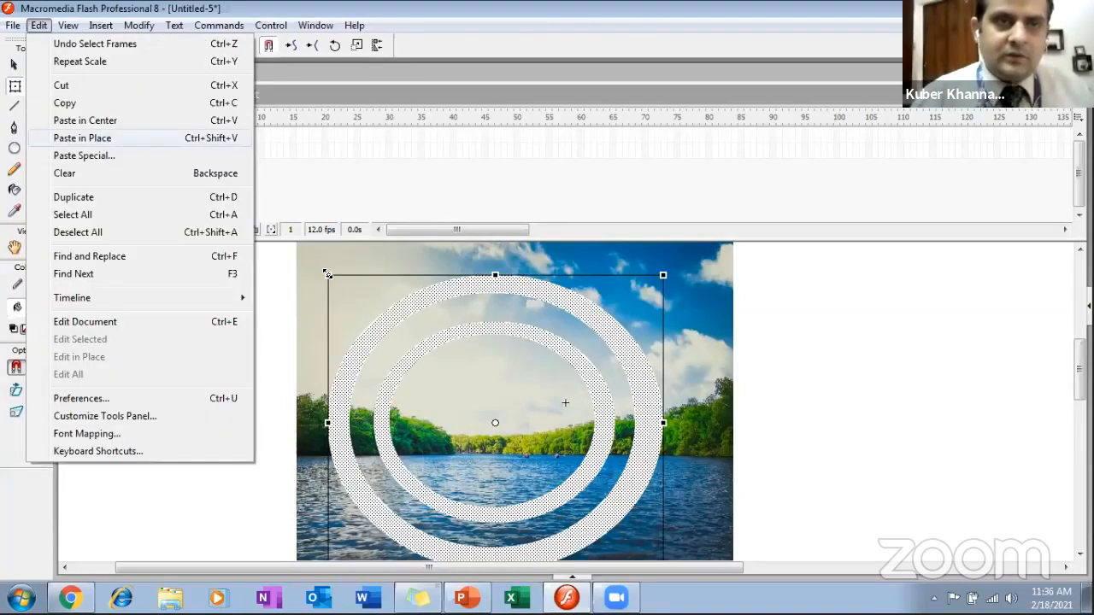
pyautogui.press('Return')
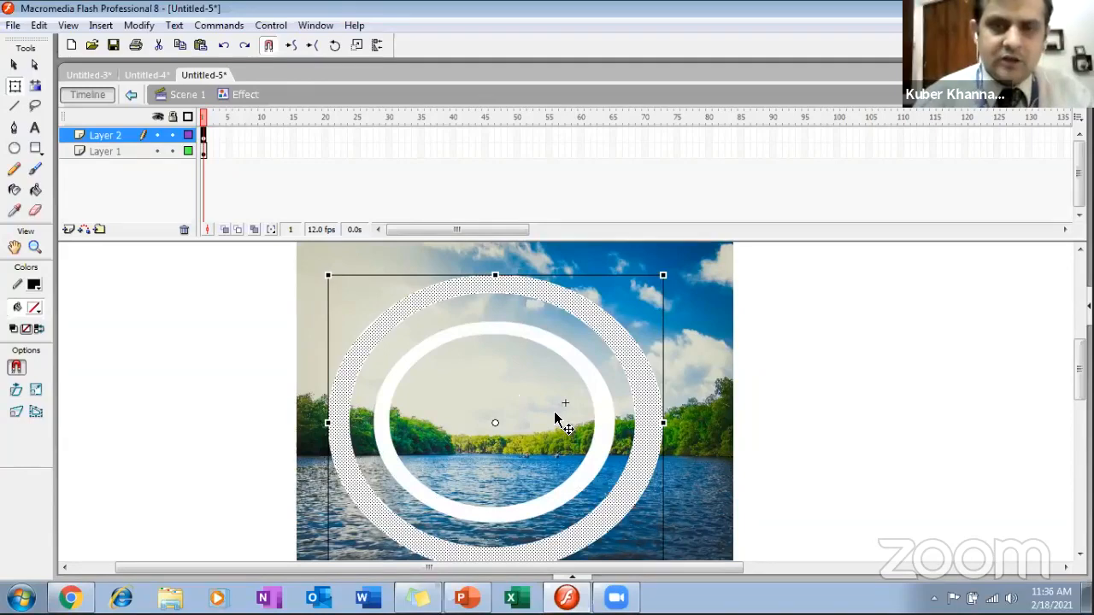
# Scale the newly pasted ring down, centre it inside the second ring as the innermost ring, and deselect it
pyautogui.moveTo(329, 275); pyautogui.dragTo(455, 352)
pyautogui.moveTo(427, 506); pyautogui.dragTo(434, 479)
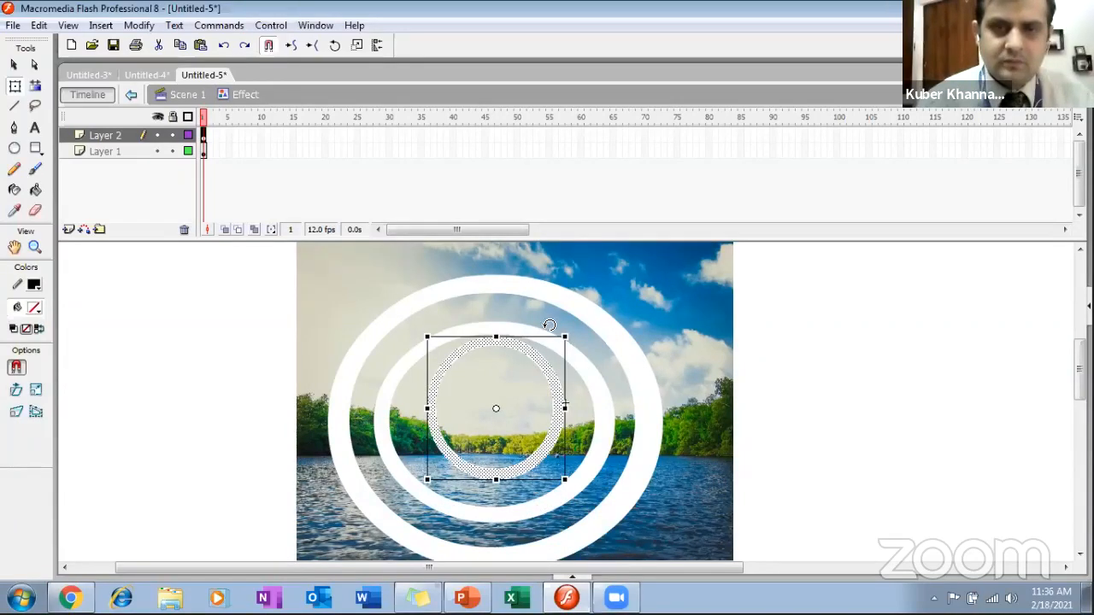
pyautogui.moveTo(547, 336); pyautogui.dragTo(540, 347)
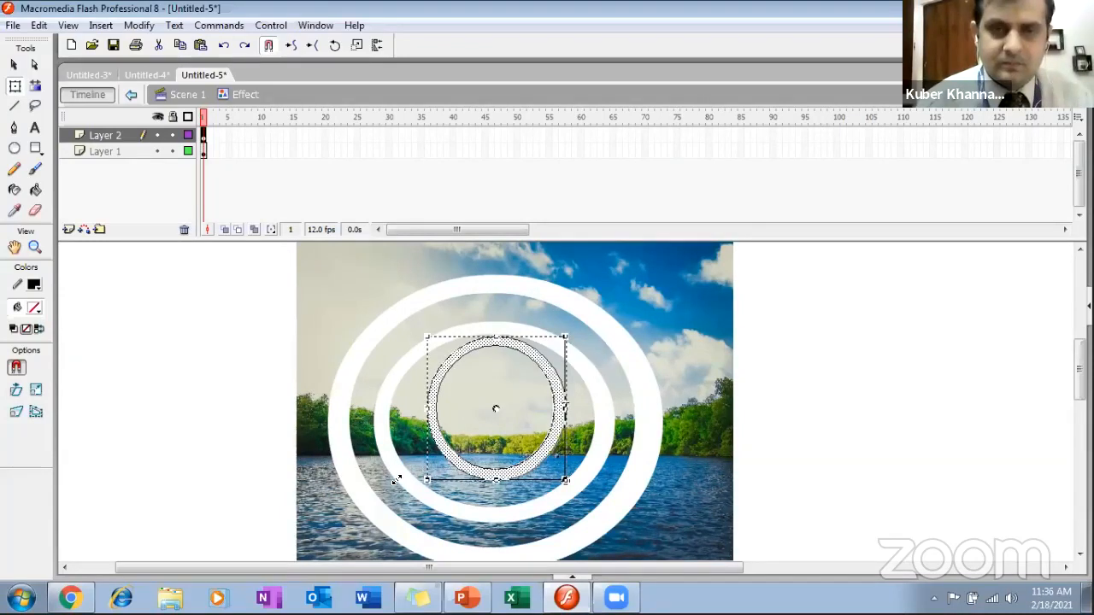
pyautogui.moveTo(395, 479); pyautogui.dragTo(397, 482)
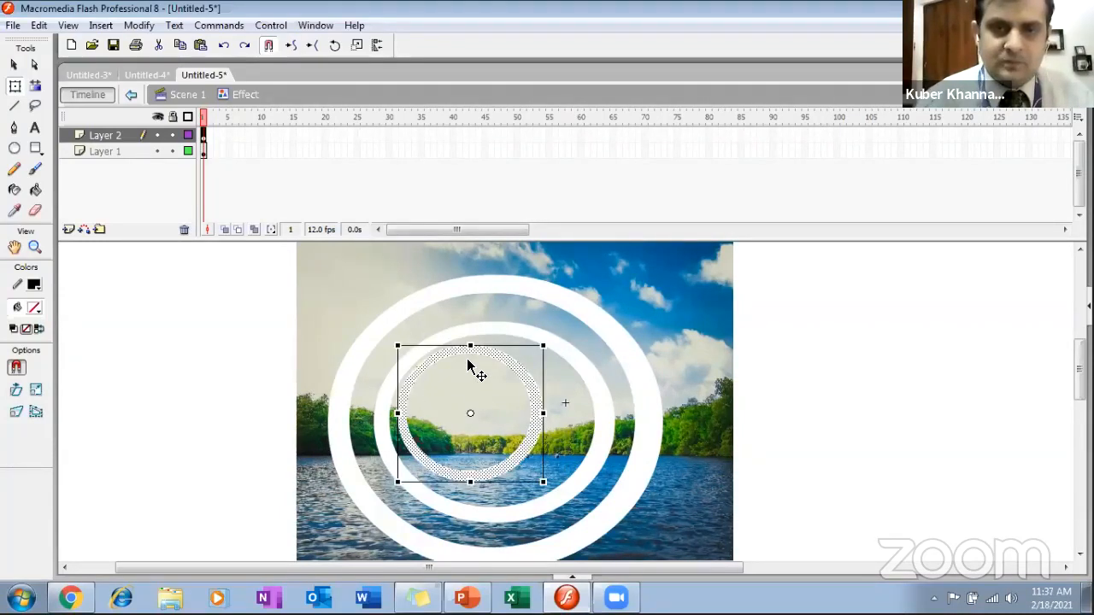
pyautogui.moveTo(449, 353); pyautogui.dragTo(469, 360)
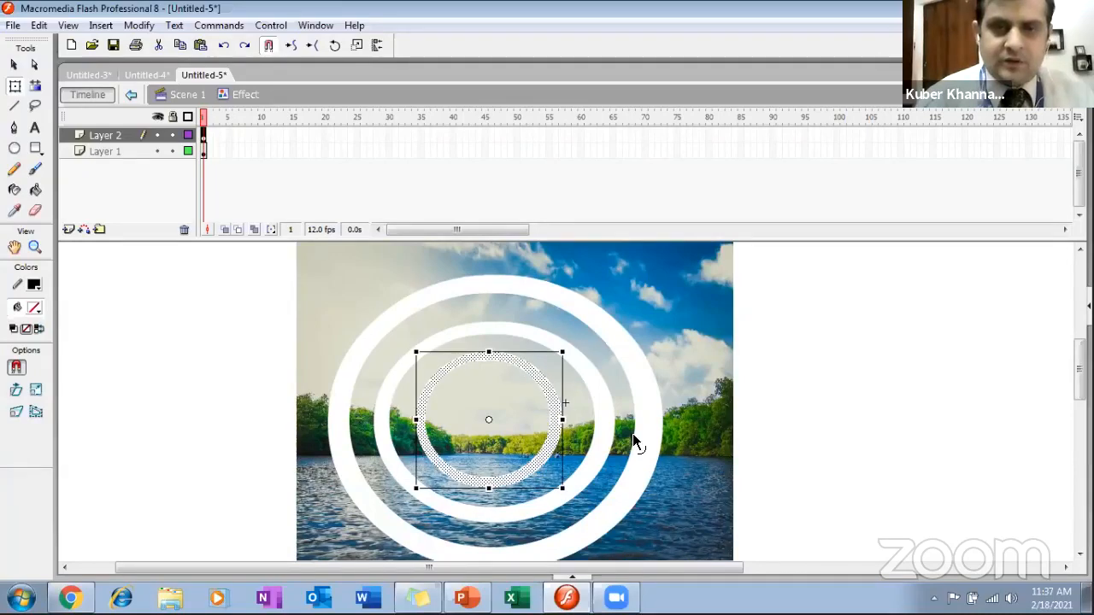
pyautogui.click(723, 329)
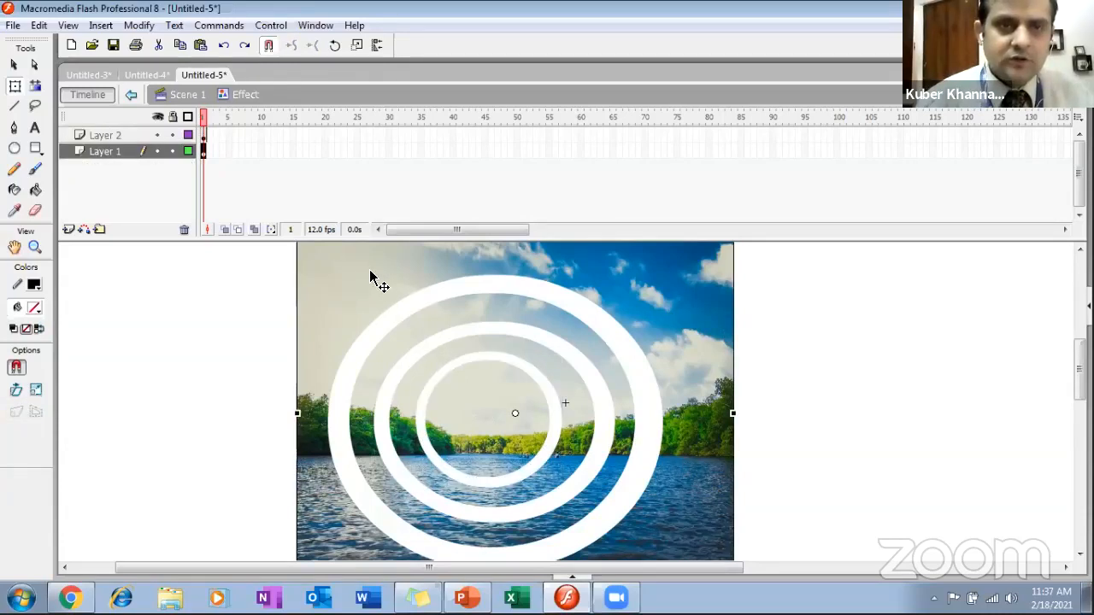
pyautogui.click(782, 342)
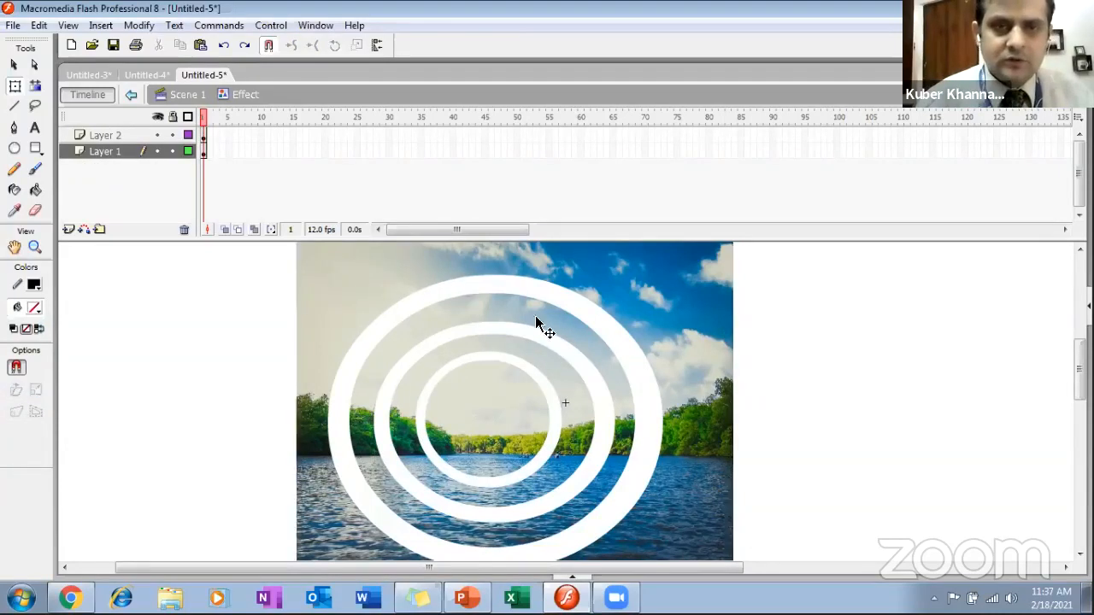
# Nudge the river image on Layer 1 slightly upward behind the white rings
pyautogui.click(364, 281)
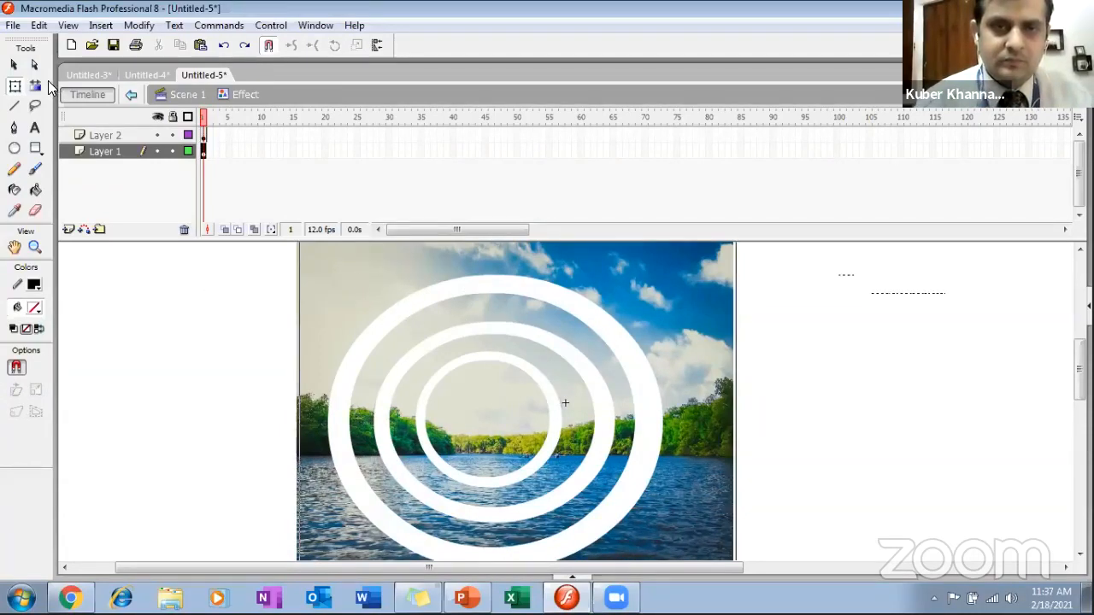
pyautogui.hotkey('ctrl', 'z')
pyautogui.hotkey('ctrl', 'z')
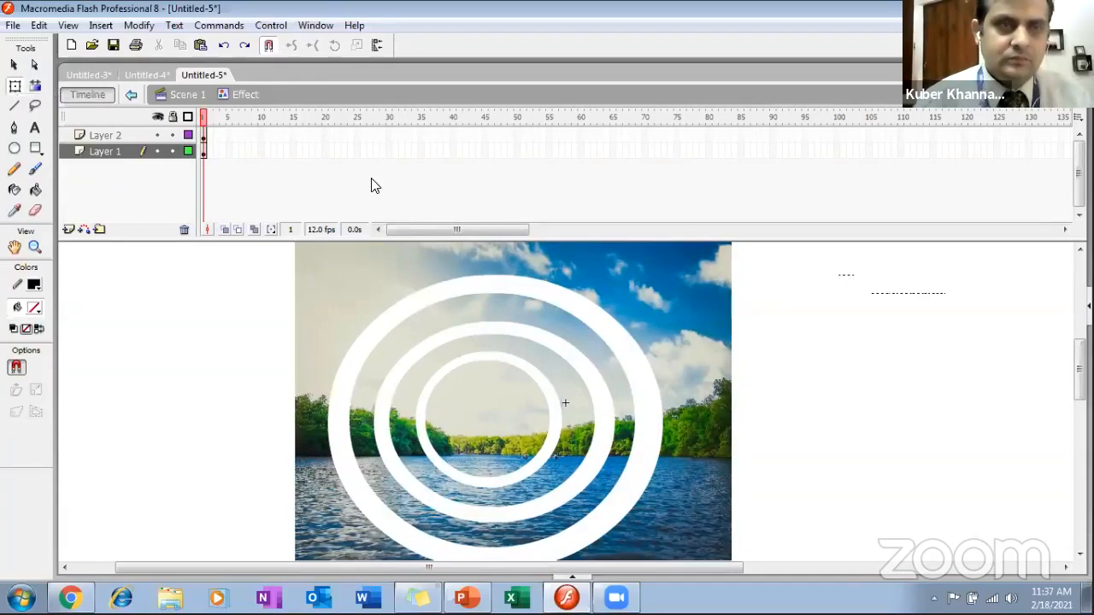
pyautogui.moveTo(347, 261)
pyautogui.mouseDown()
pyautogui.moveTo(408, 274)
pyautogui.moveTo(348, 251)
pyautogui.mouseUp()
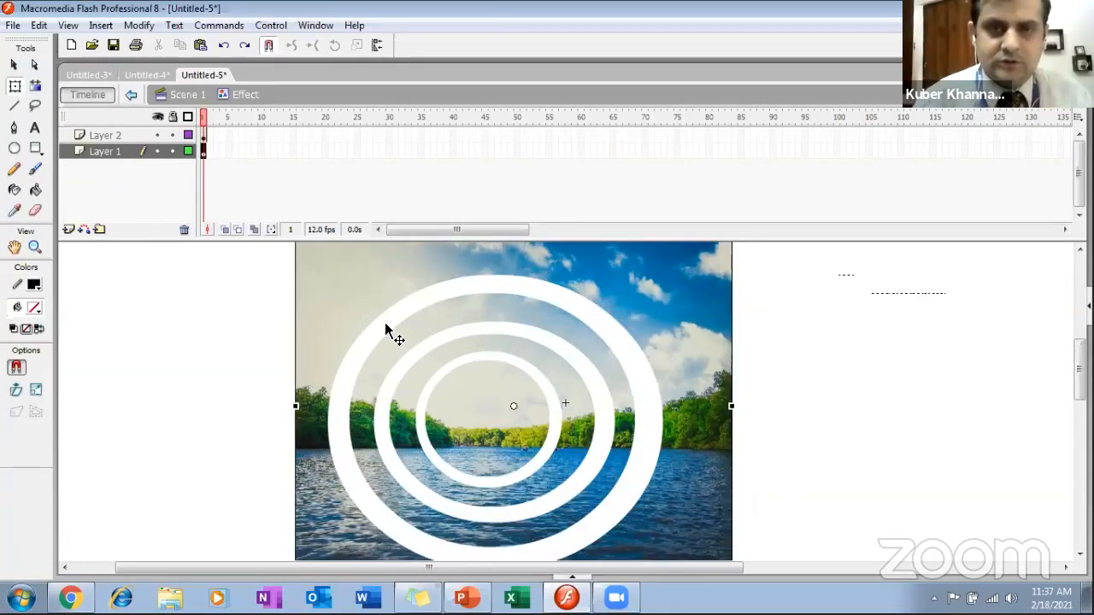
# Select all three rings on Layer 2 and scale them down together into a small flattened ripple on the water
pyautogui.click(381, 435)
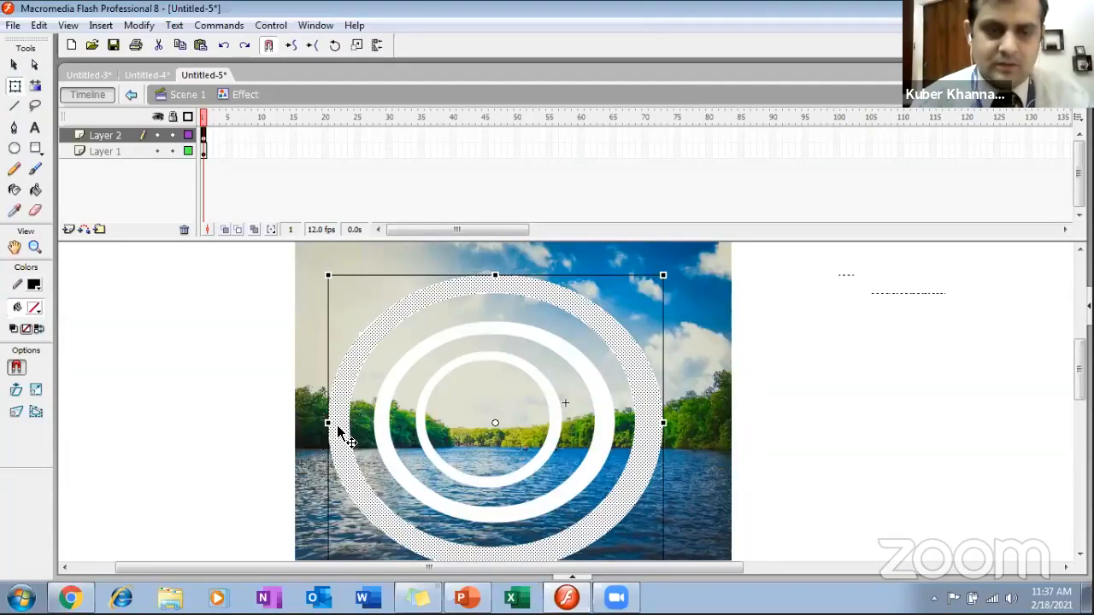
pyautogui.hotkey('ctrl', 'z')
pyautogui.hotkey('ctrl', 'z')
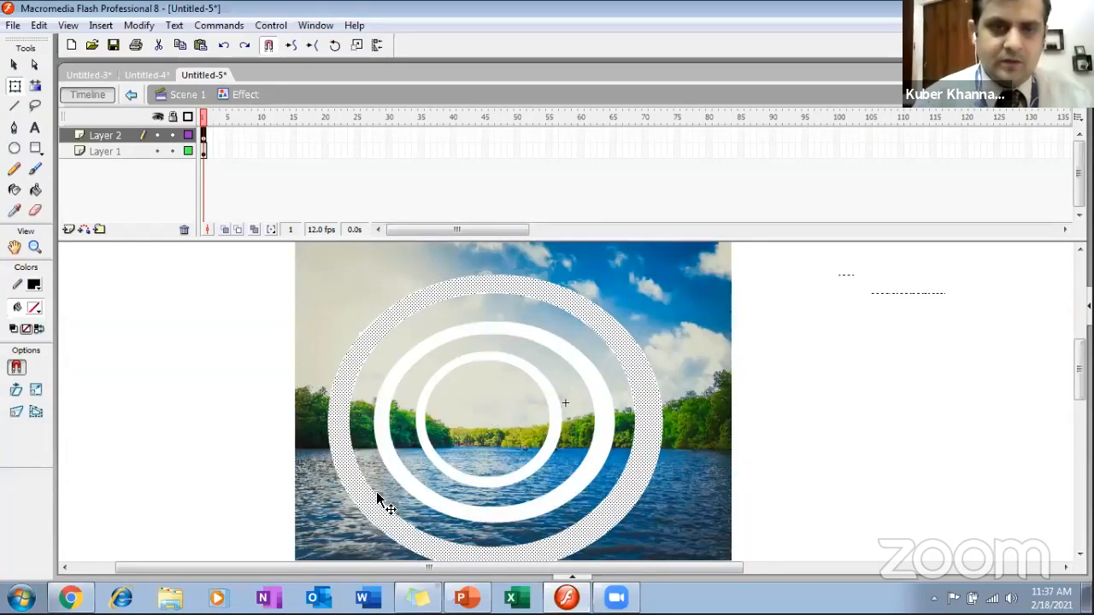
pyautogui.hotkey('ctrl', 'z')
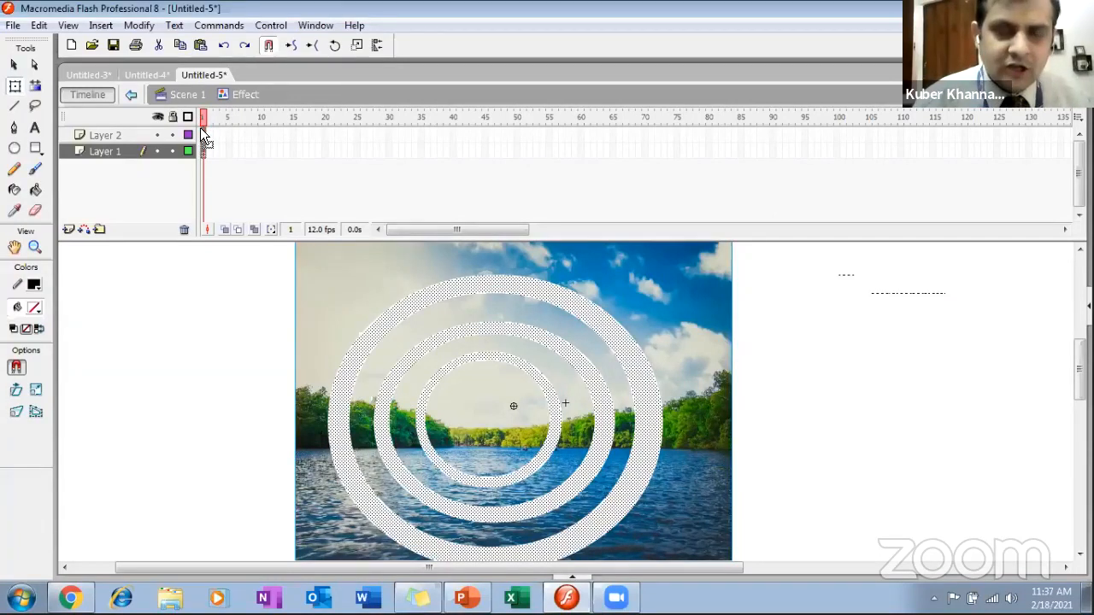
pyautogui.click(201, 135)
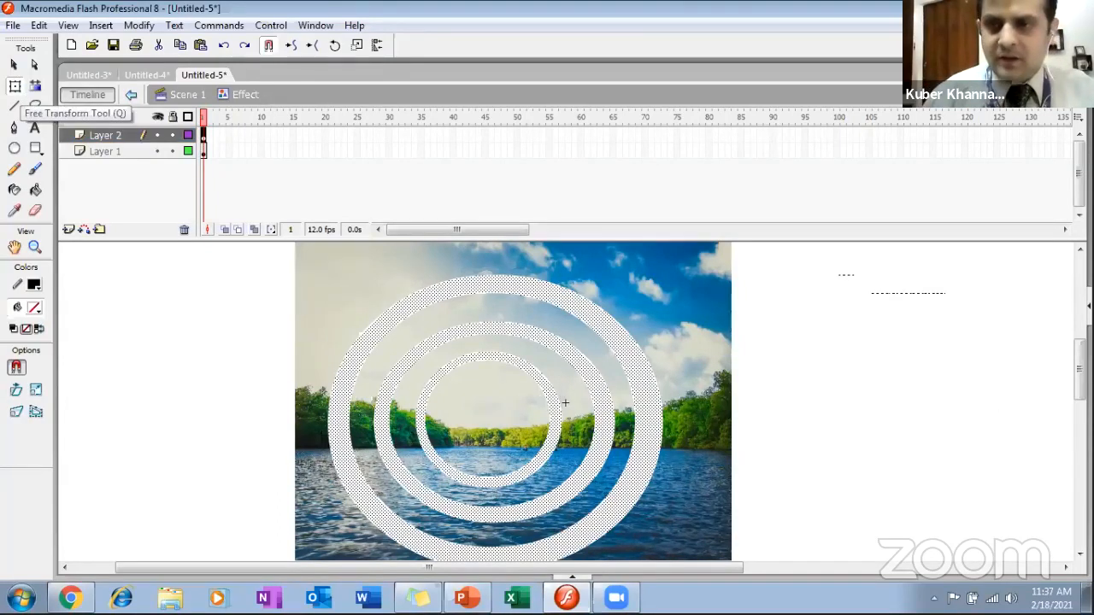
pyautogui.click(14, 86)
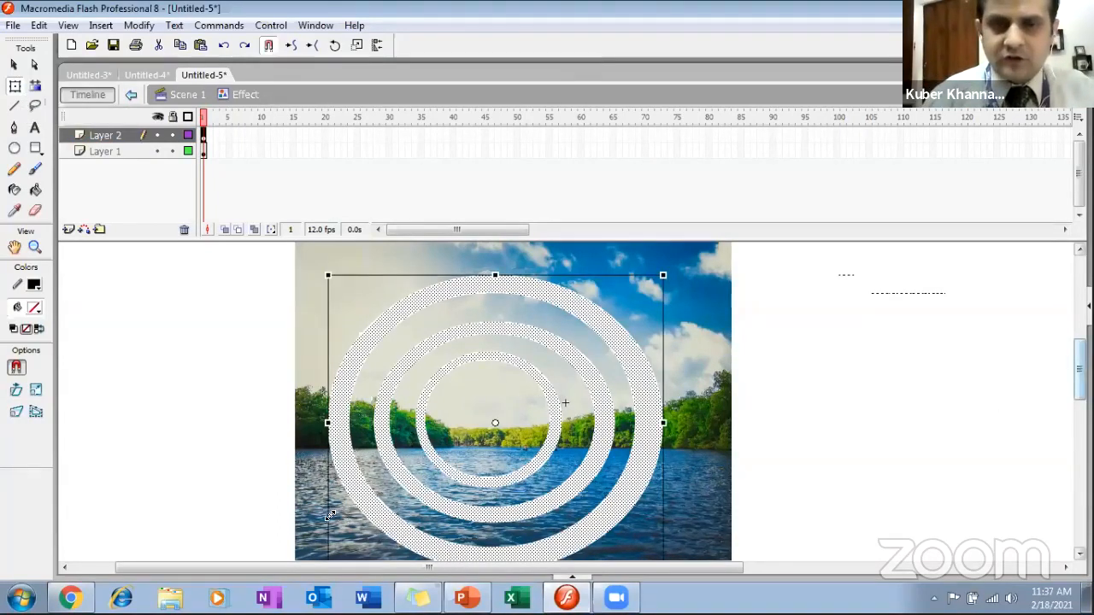
pyautogui.scroll(-1, 393, 431)
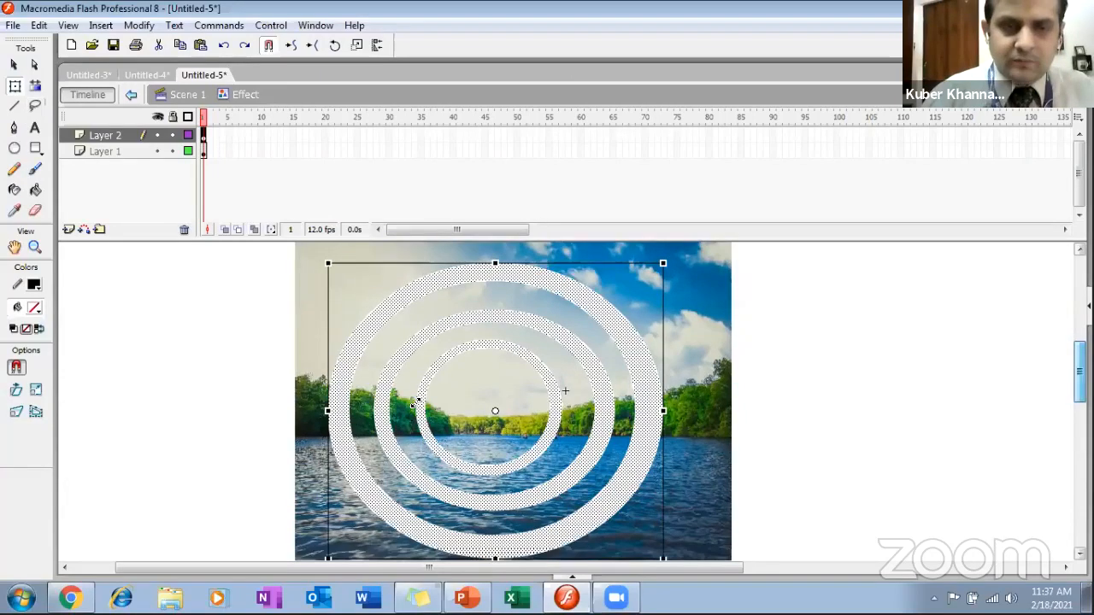
pyautogui.moveTo(458, 359); pyautogui.dragTo(603, 241)
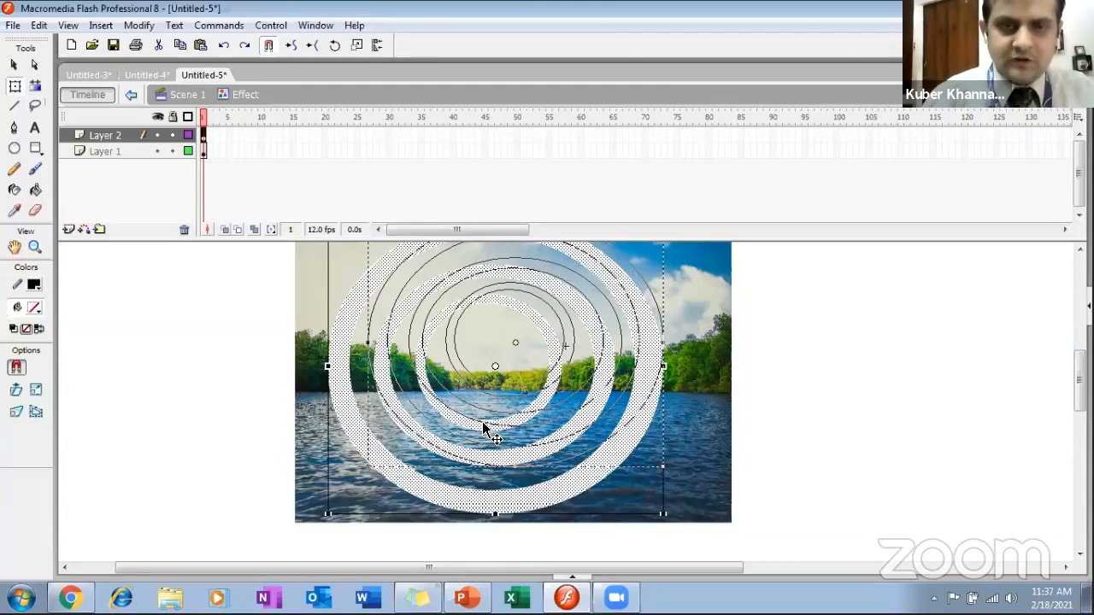
pyautogui.moveTo(602, 241); pyautogui.dragTo(482, 422)
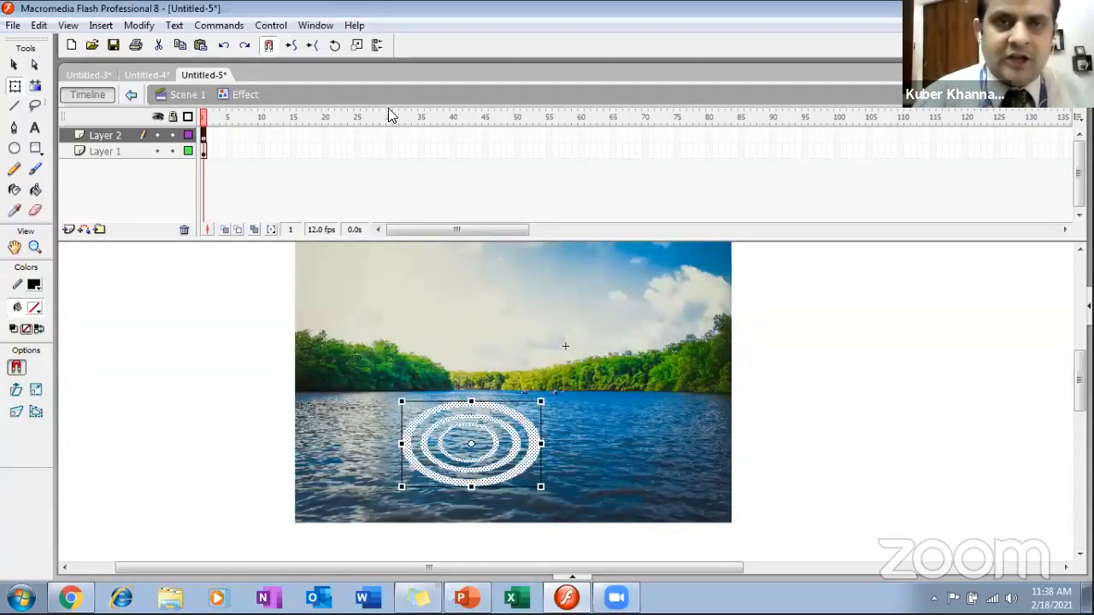
# Insert keyframes at frame 50 on both Layer 2 and Layer 1
pyautogui.click(516, 135)
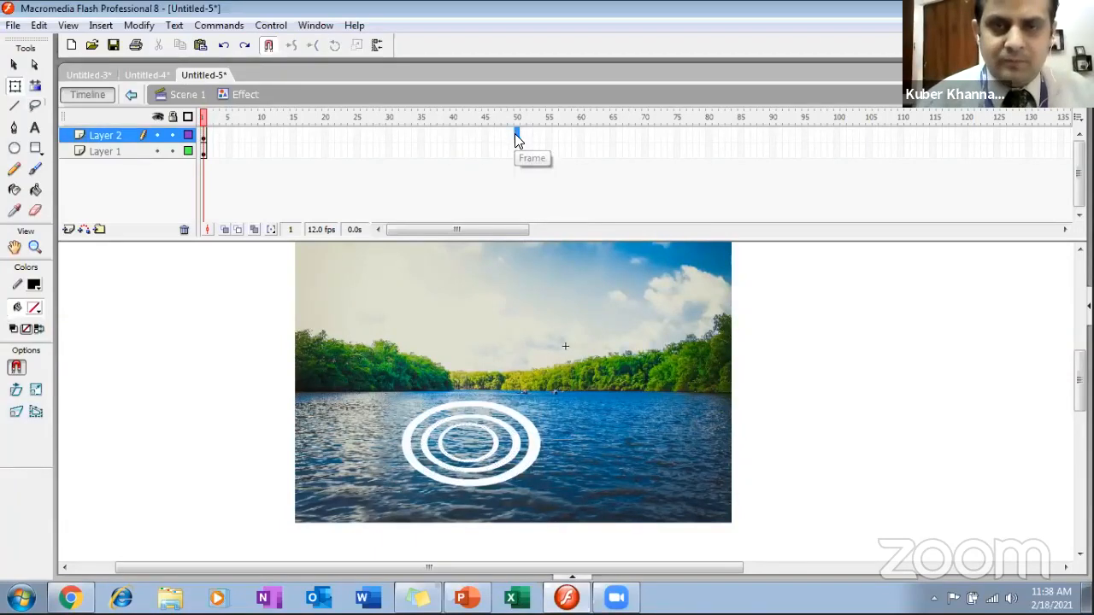
pyautogui.rightClick(515, 135)
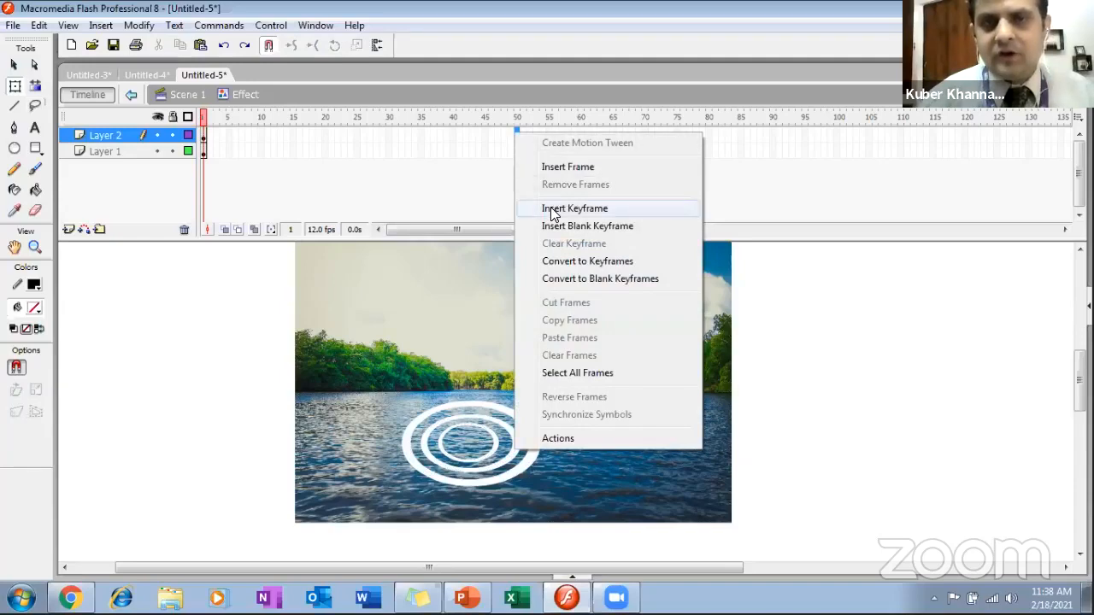
pyautogui.click(551, 213)
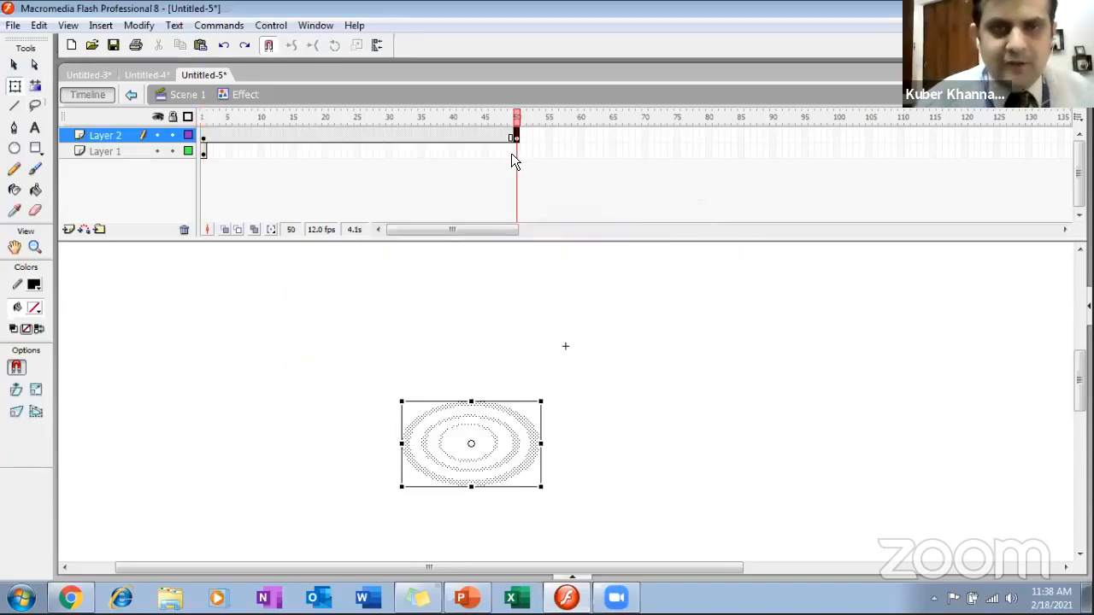
pyautogui.click(514, 151)
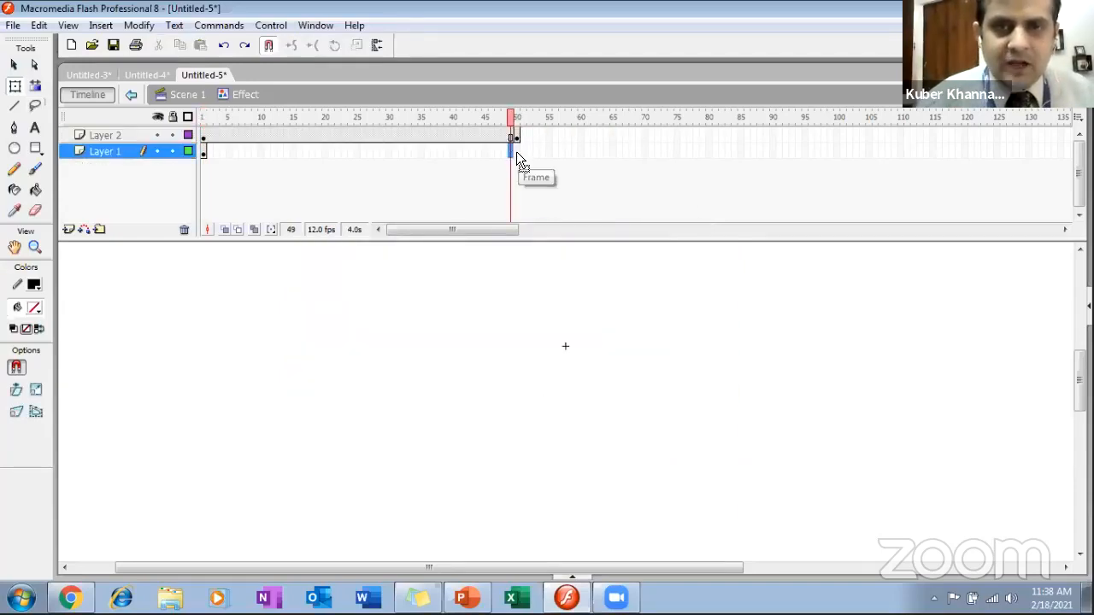
pyautogui.click(517, 151)
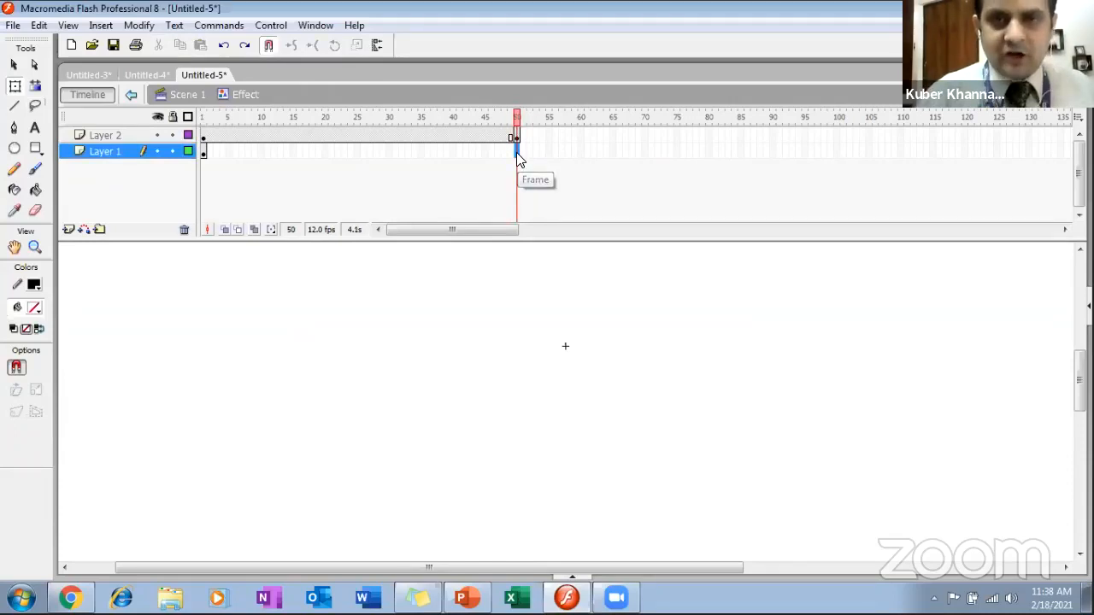
pyautogui.rightClick(517, 152)
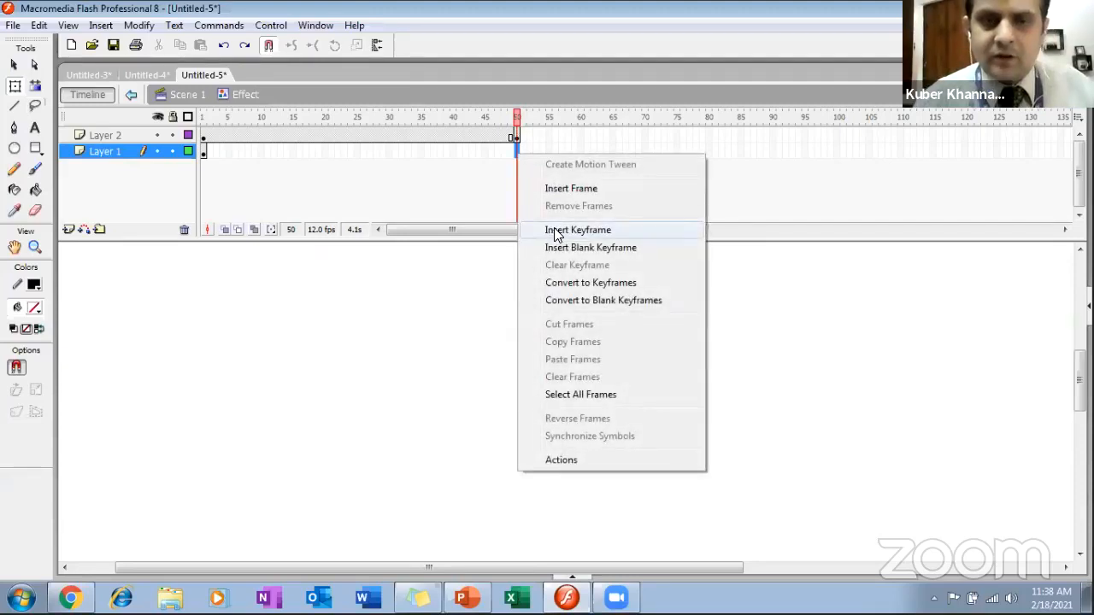
pyautogui.click(555, 231)
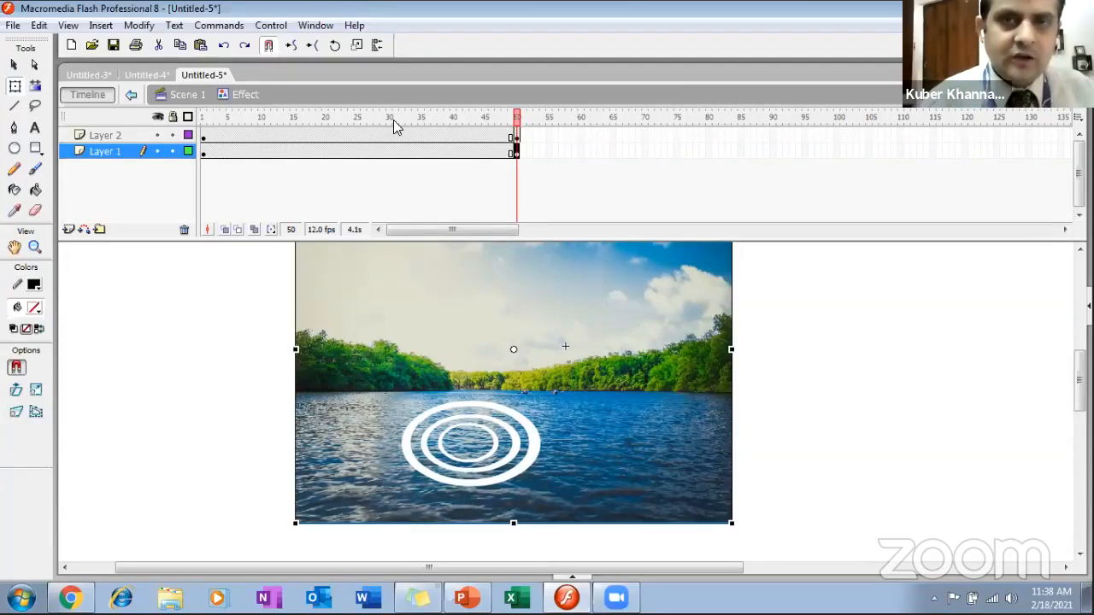
# At frame 50 of Layer 2, enlarge the rings until they extend past both sides of the river image
pyautogui.click(516, 136)
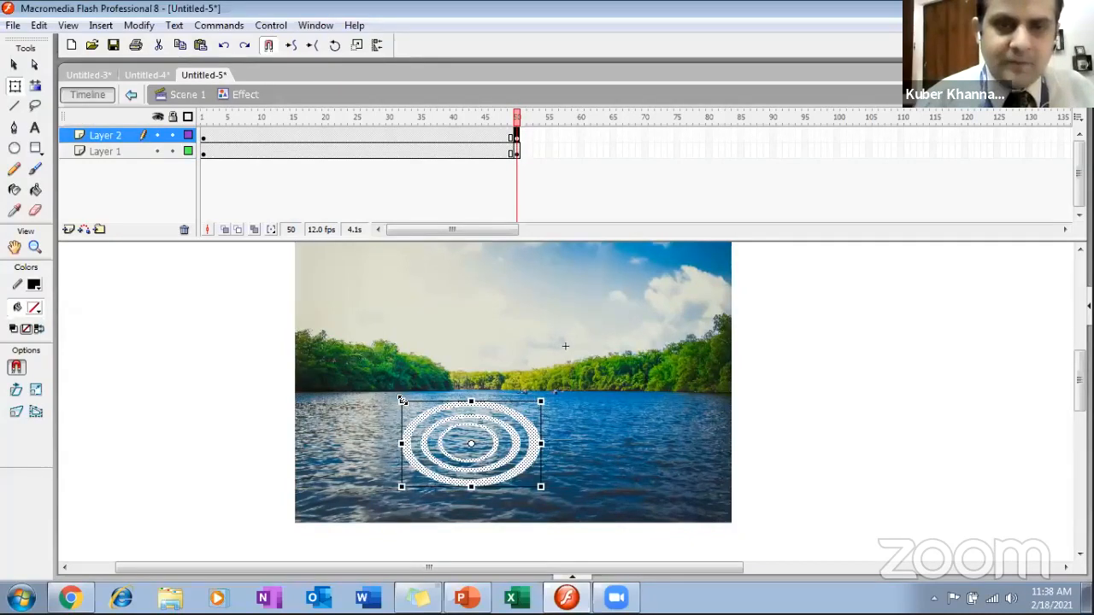
pyautogui.moveTo(402, 399); pyautogui.dragTo(259, 252)
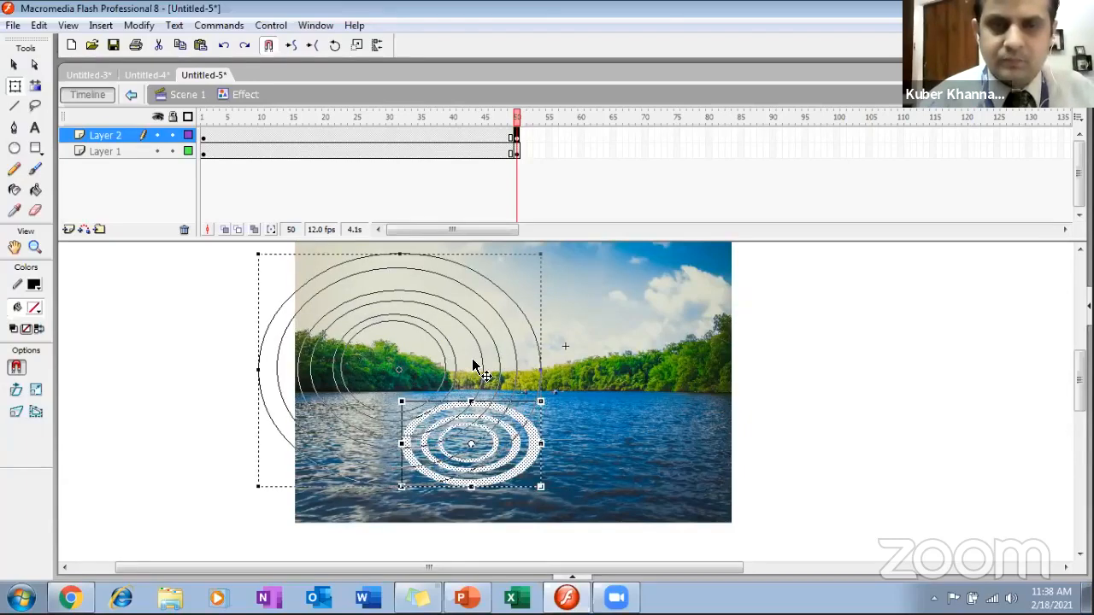
pyautogui.moveTo(542, 485); pyautogui.dragTo(770, 554)
pyautogui.moveTo(514, 254); pyautogui.dragTo(513, 231)
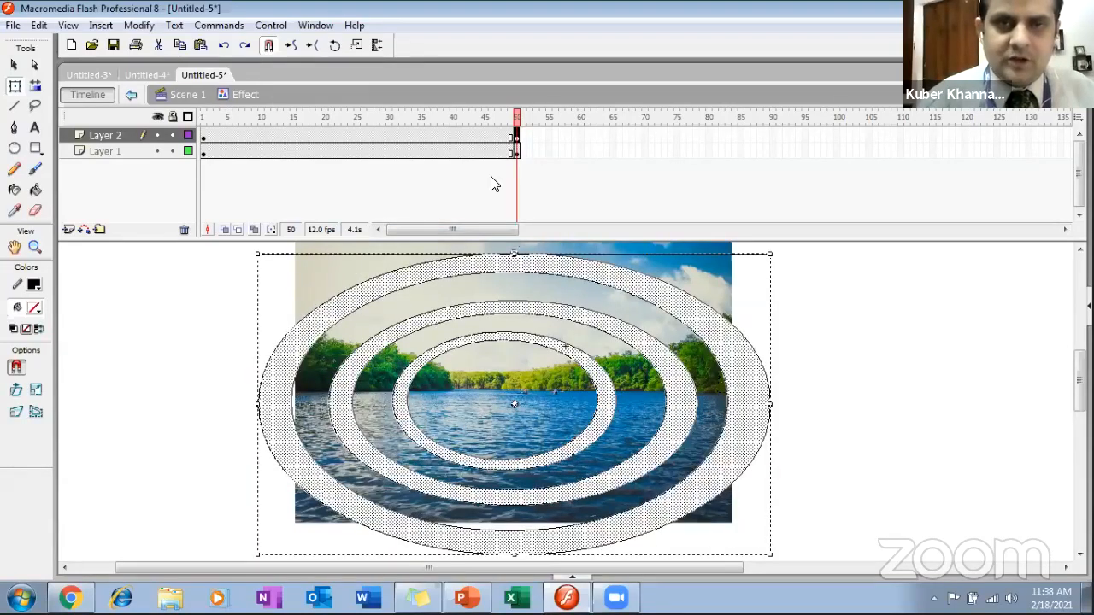
# Apply a Shape tween to Layer 2 between the keyframes at frames 1 and 50
pyautogui.rightClick(349, 132)
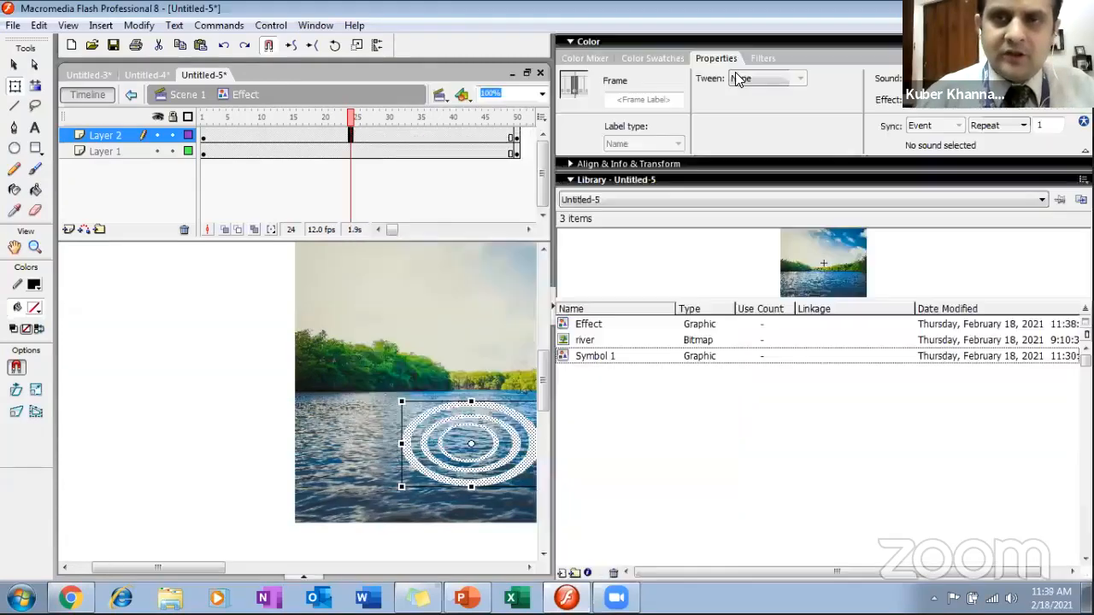
pyautogui.click(737, 75)
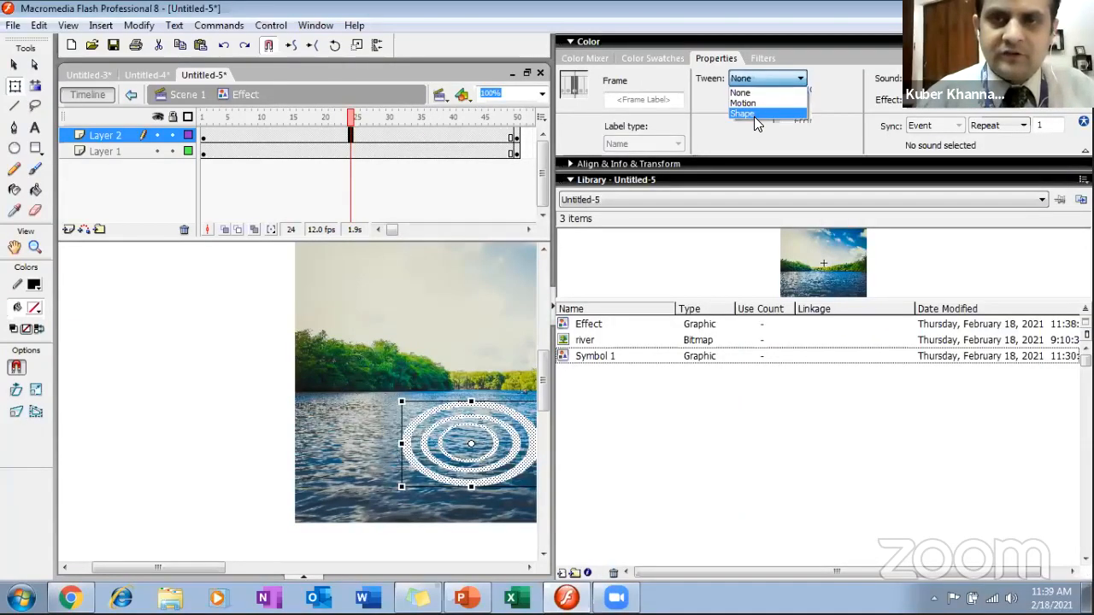
pyautogui.click(754, 115)
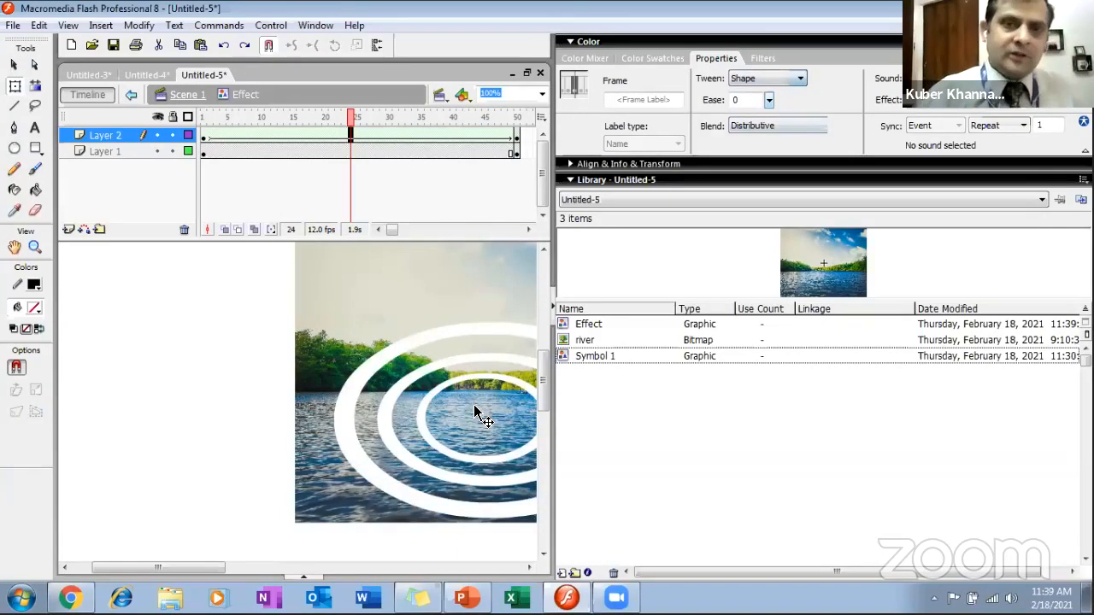
# Collapse the side panels to give the stage and timeline more room
pyautogui.click(556, 308)
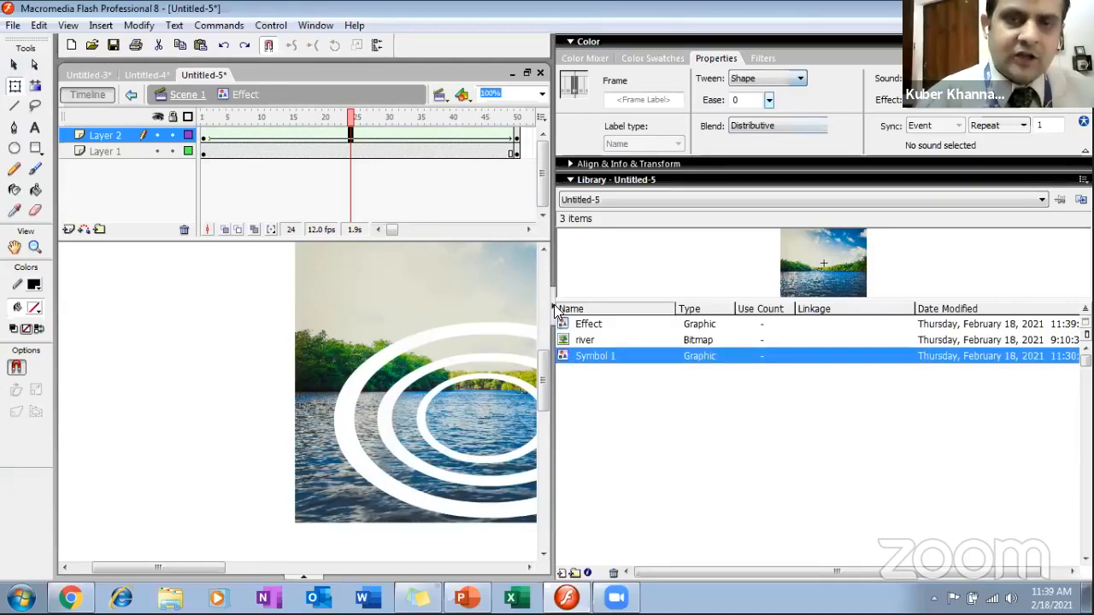
pyautogui.click(554, 305)
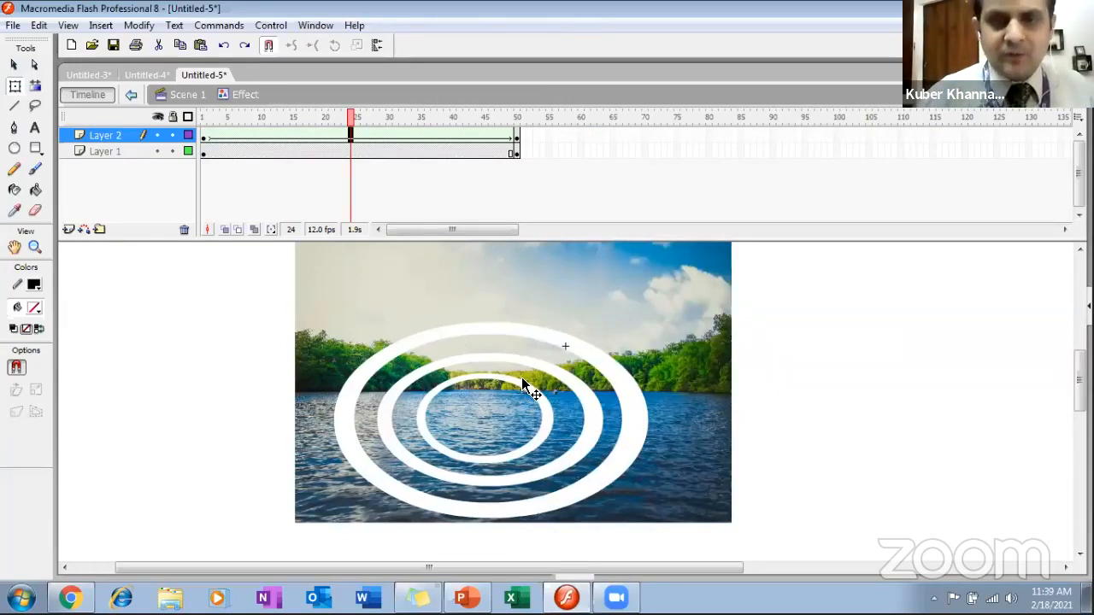
pyautogui.rightClick(105, 143)
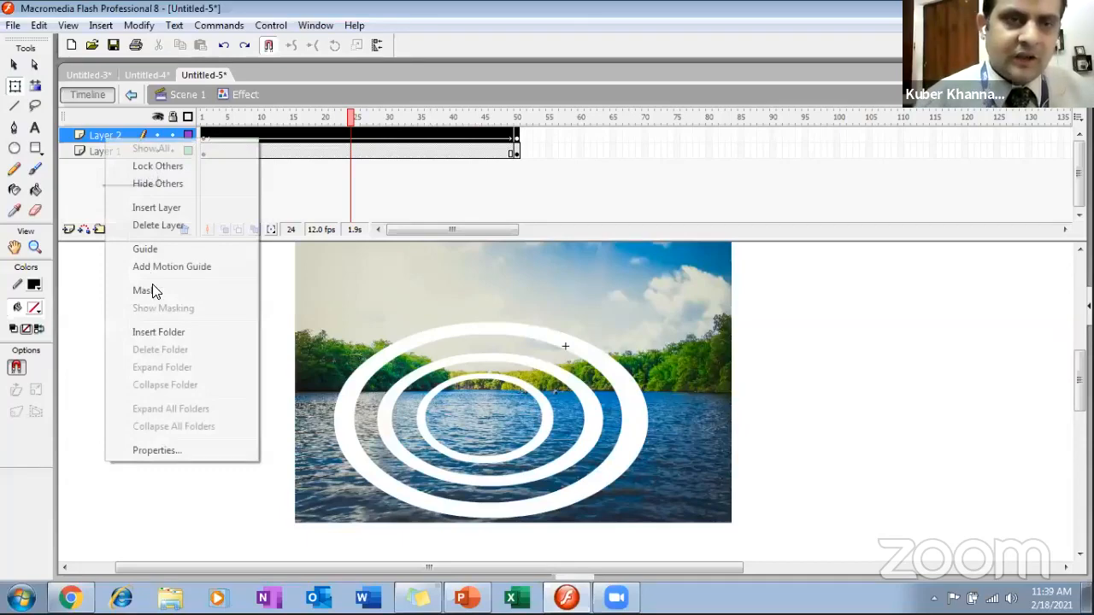
pyautogui.click(147, 290)
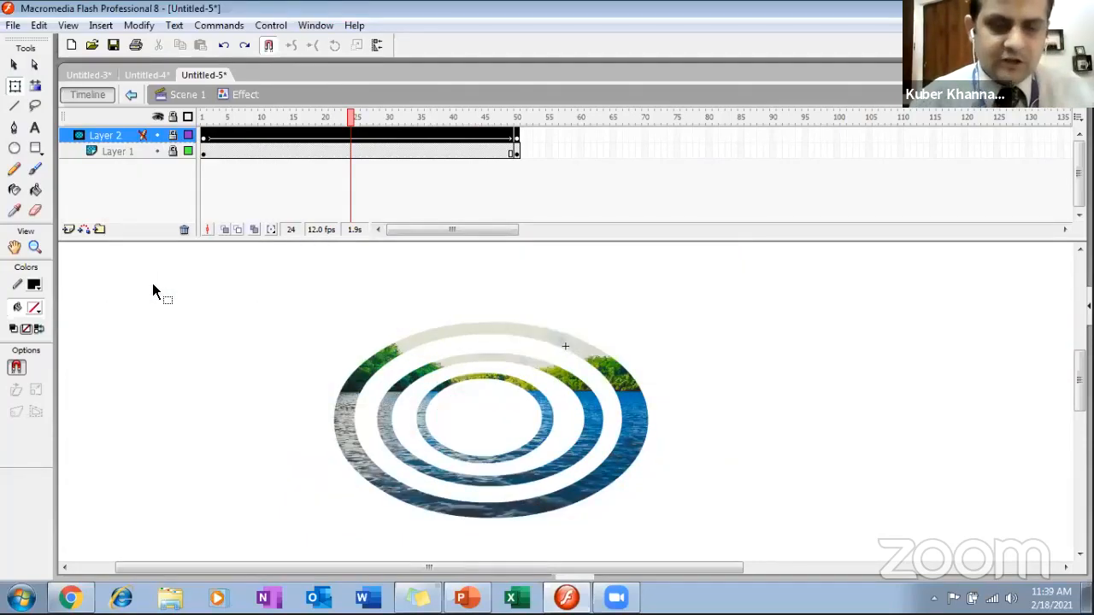
pyautogui.hotkey('ctrl', 'z')
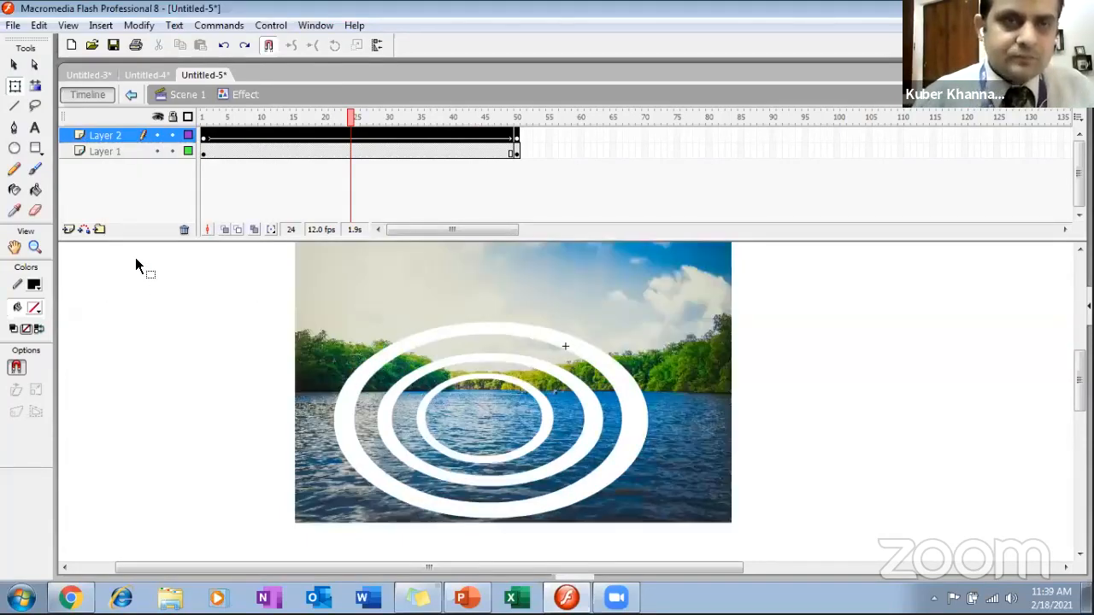
# Make Layer 2 of the Effect symbol a mask over Layer 1 and return the playhead to frame 1
pyautogui.click(122, 152)
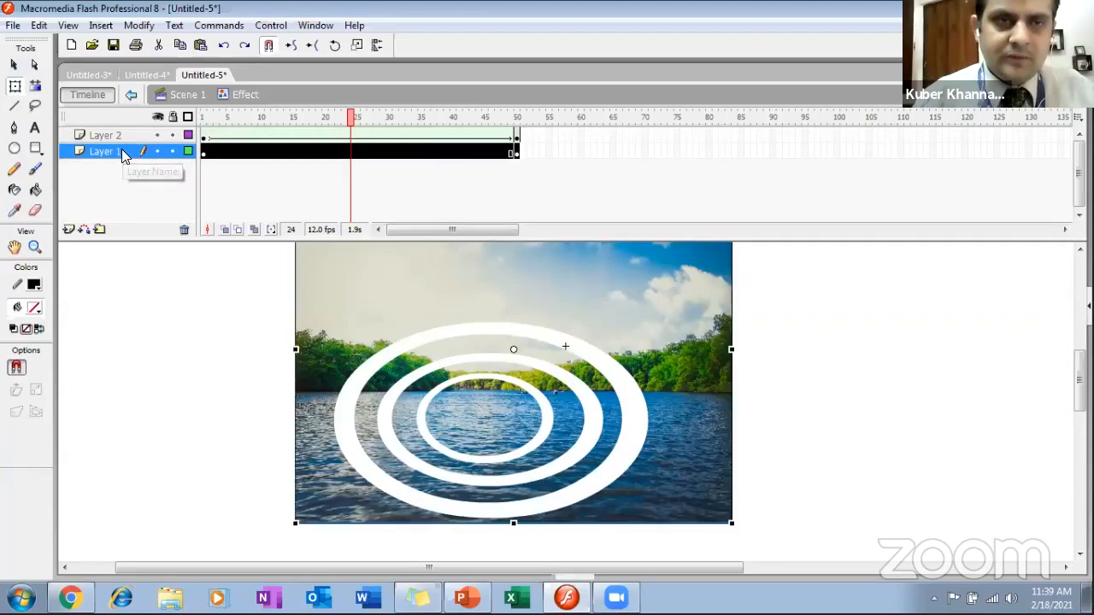
pyautogui.click(120, 135)
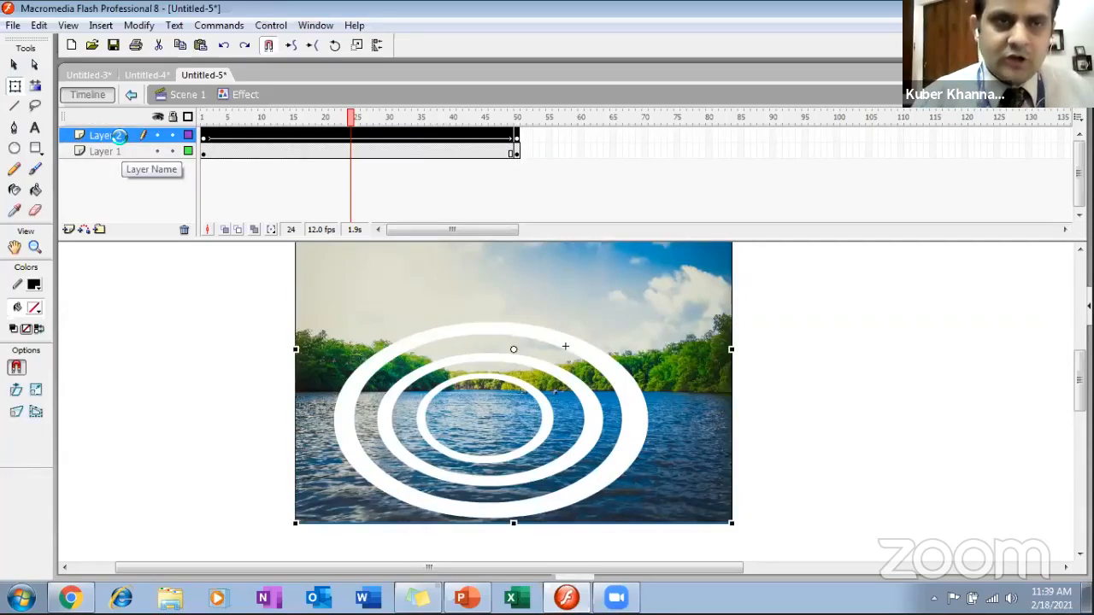
pyautogui.rightClick(120, 135)
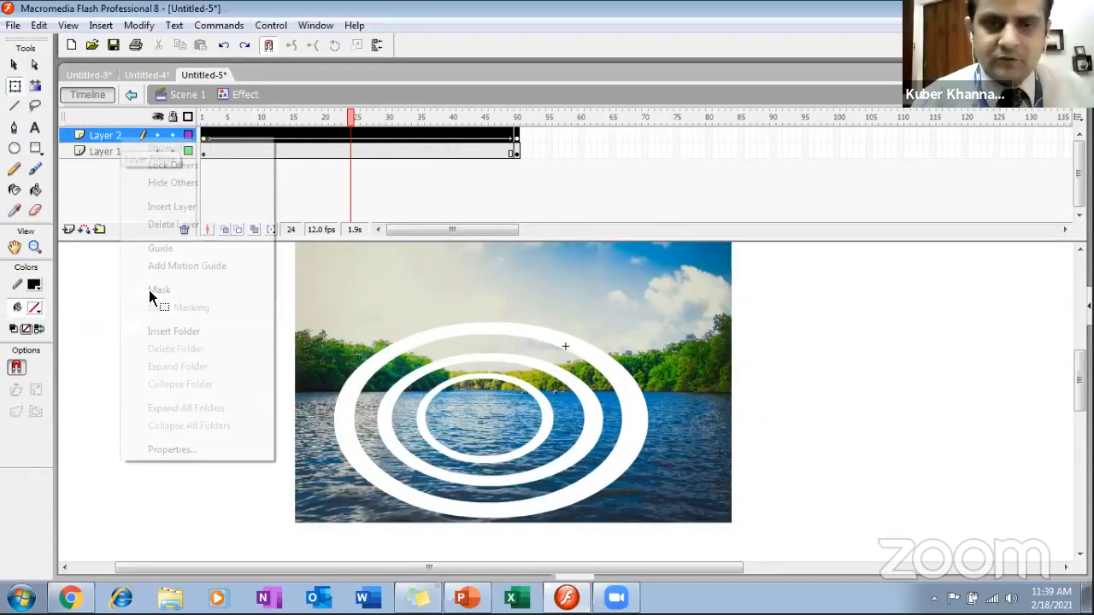
pyautogui.click(149, 290)
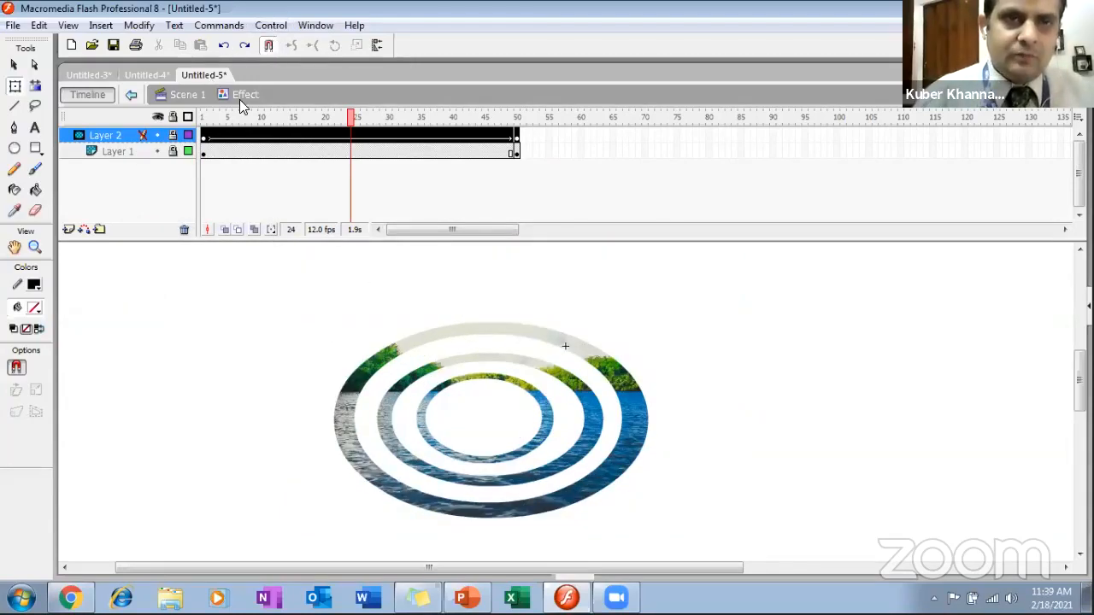
pyautogui.moveTo(351, 116); pyautogui.dragTo(199, 104)
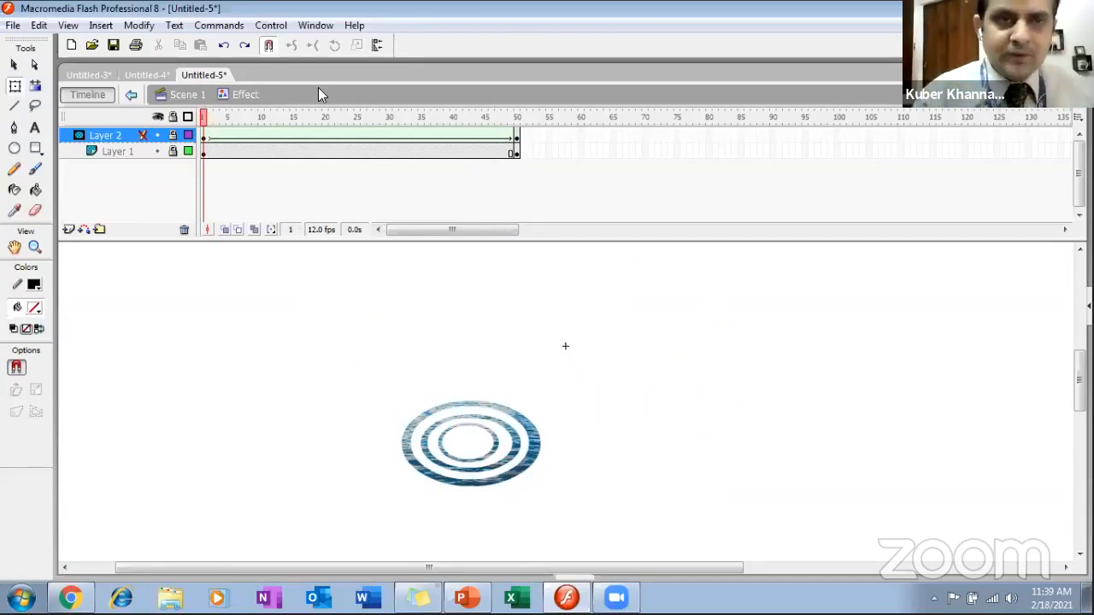
# Place the Effect symbol from the library on a new layer above the river picture in Scene 1
pyautogui.click(132, 96)
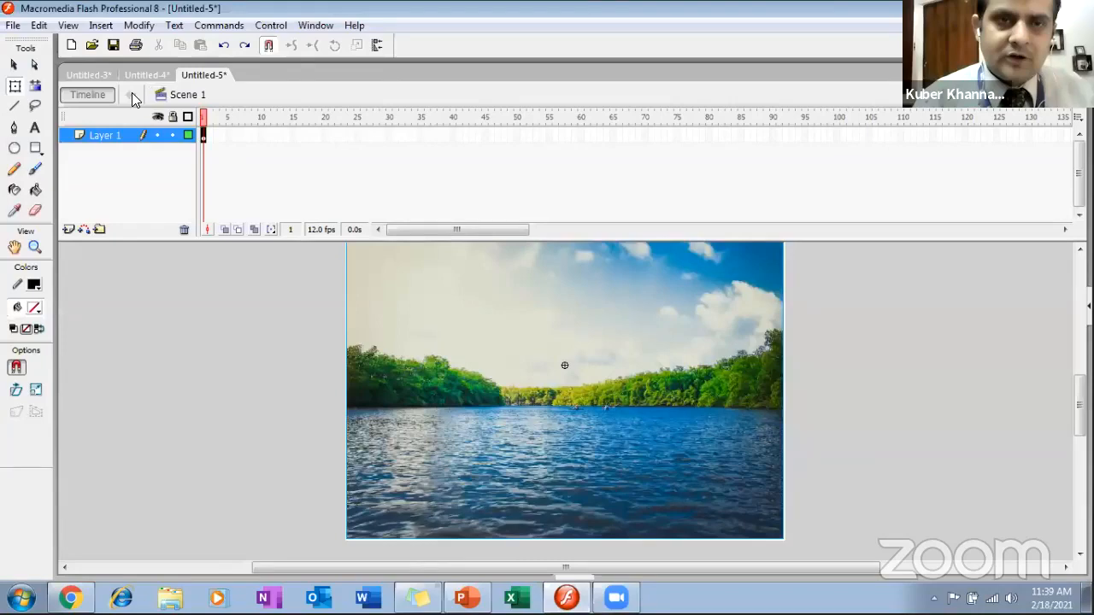
pyautogui.click(670, 331)
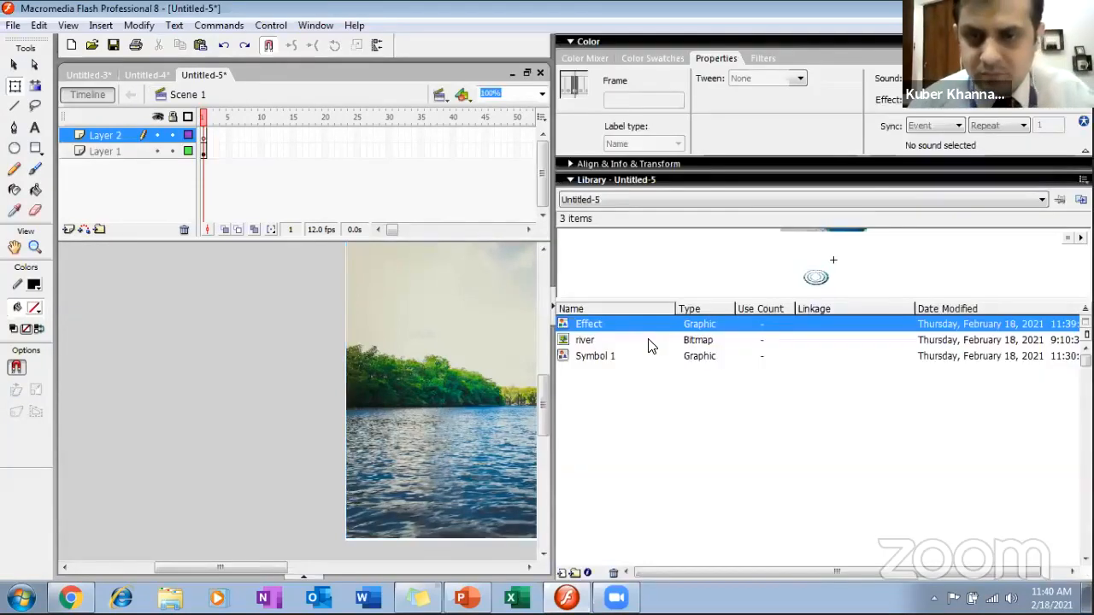
pyautogui.rightClick(622, 334)
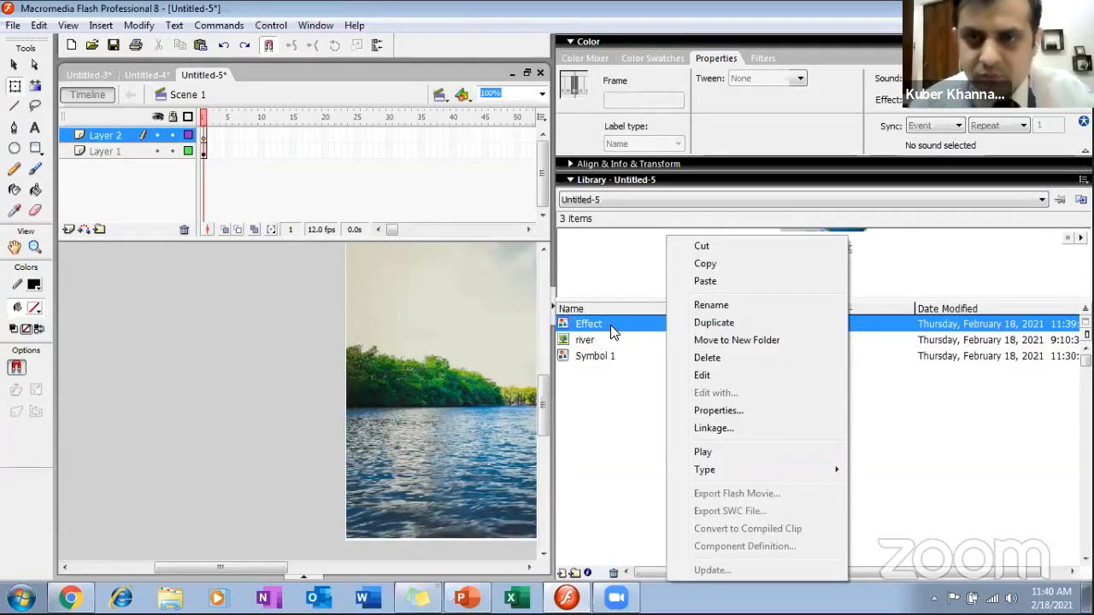
pyautogui.click(268, 25)
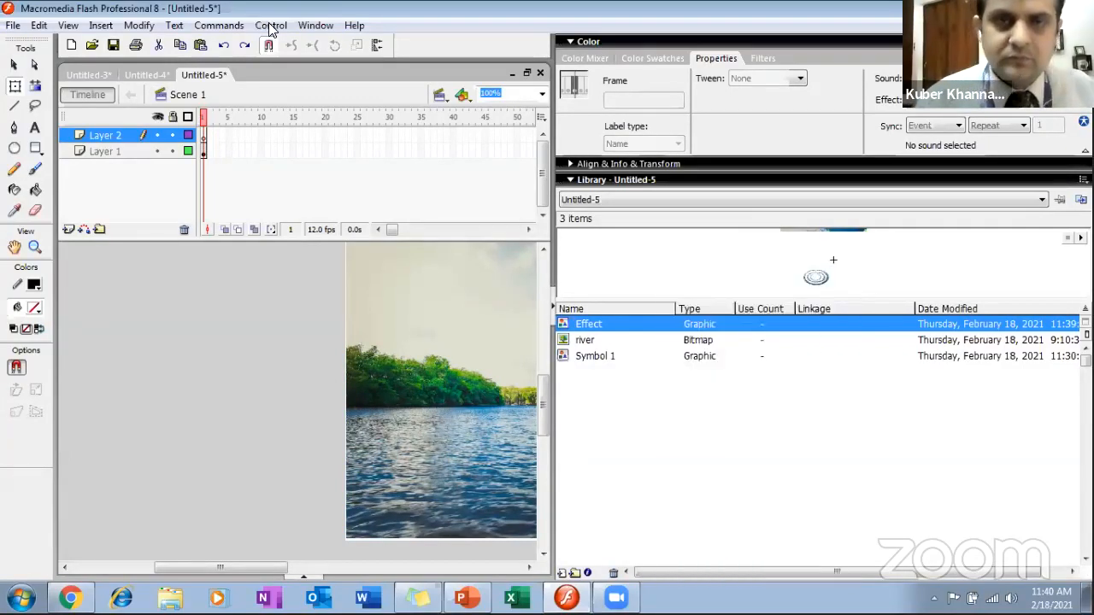
pyautogui.doubleClick(590, 323)
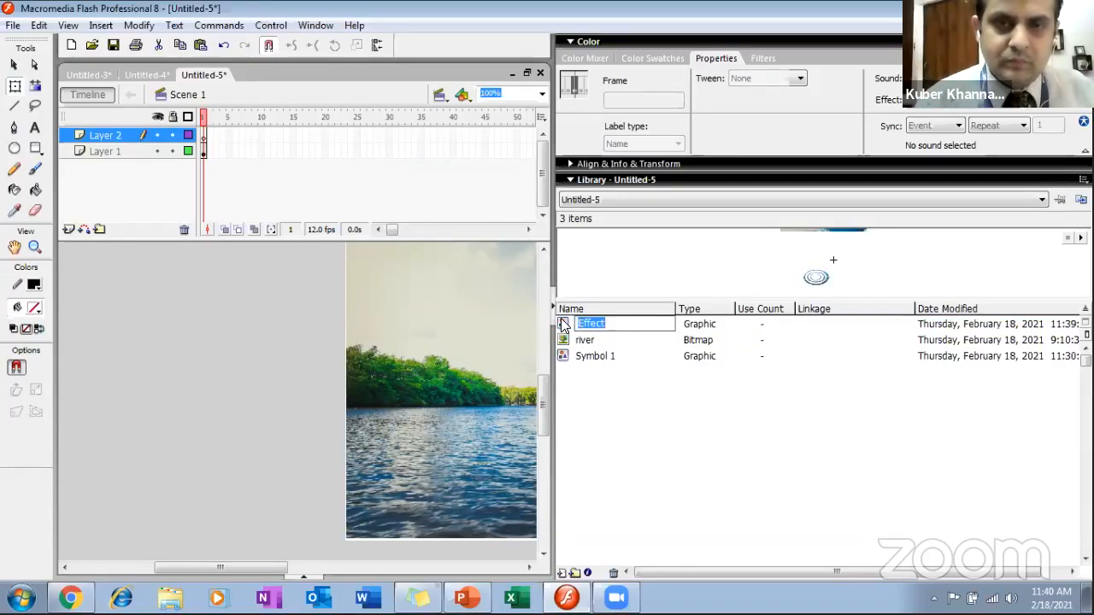
pyautogui.click(561, 325)
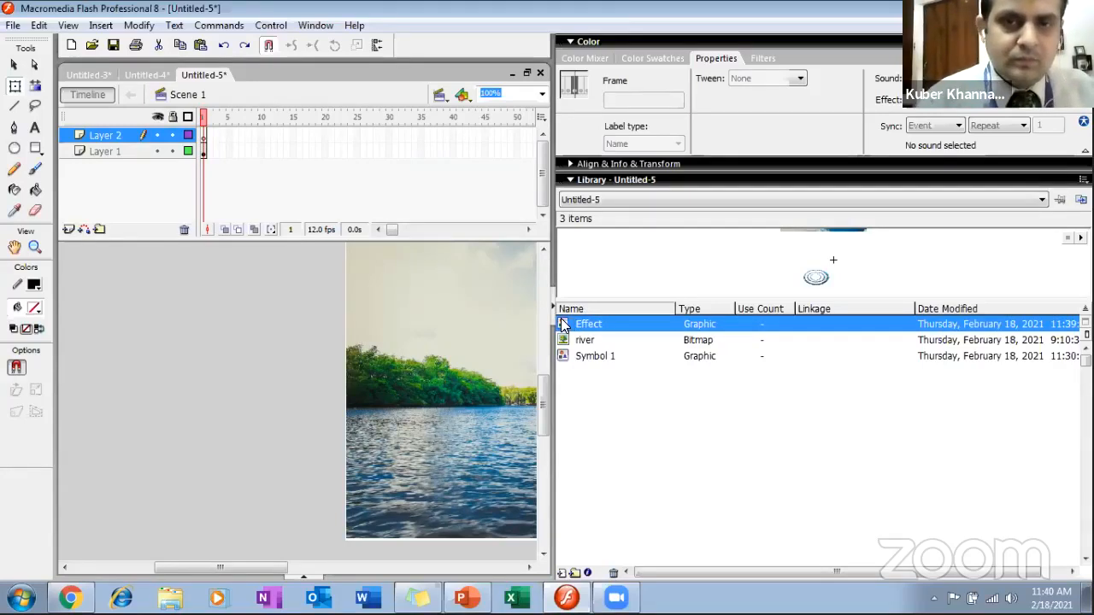
pyautogui.moveTo(562, 323); pyautogui.dragTo(469, 393)
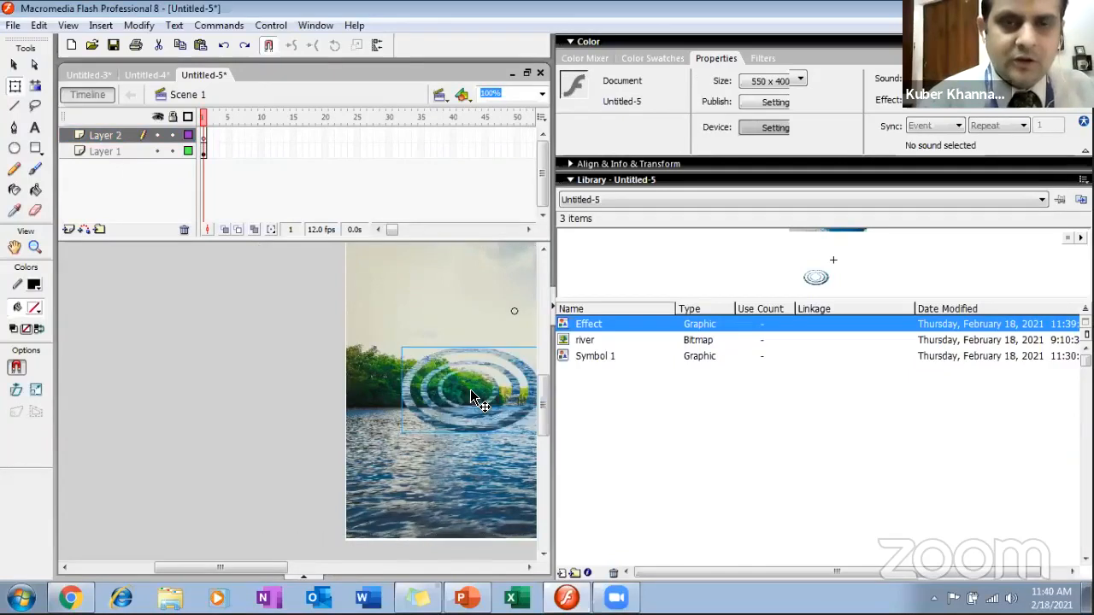
pyautogui.click(553, 308)
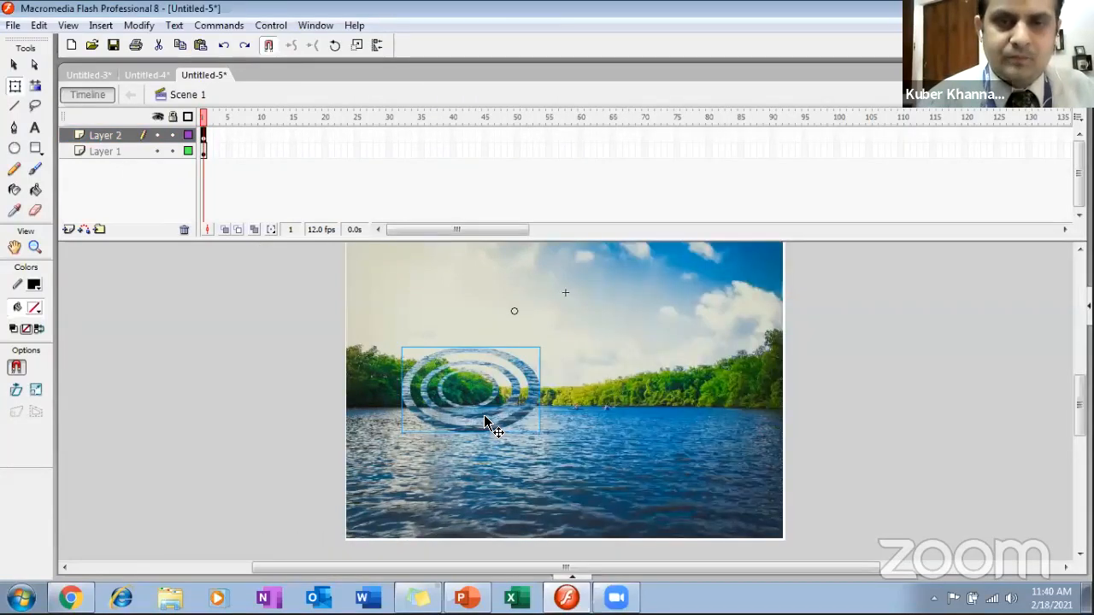
# Move the Effect instance down onto the water so its rings blend into the river picture
pyautogui.moveTo(483, 416); pyautogui.dragTo(547, 427)
pyautogui.hotkey('ctrl', 'z')
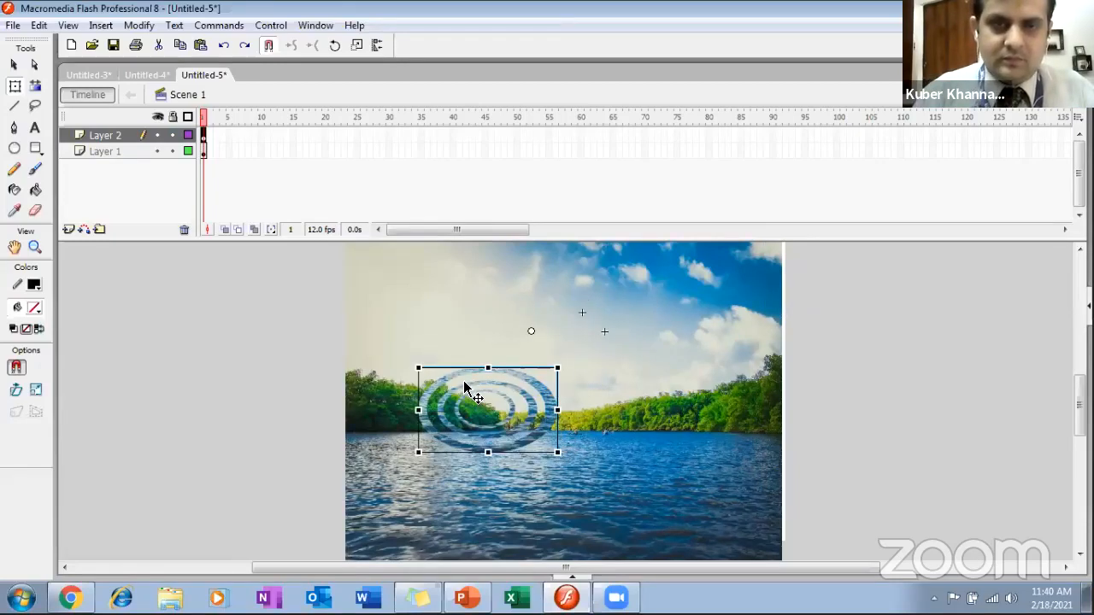
pyautogui.moveTo(458, 390); pyautogui.dragTo(489, 458)
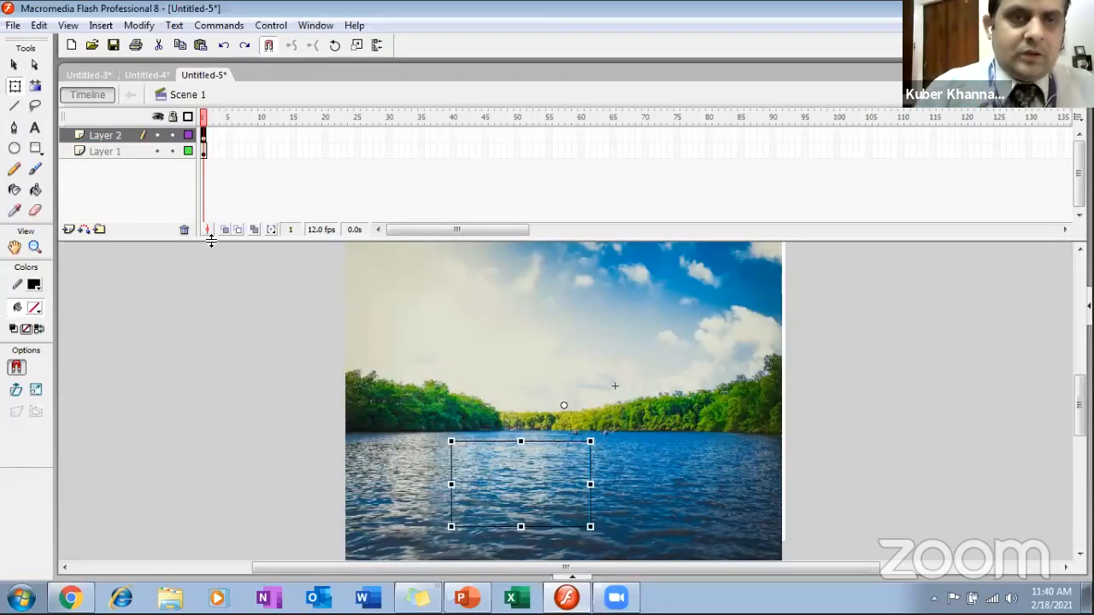
# Test the movie to preview the ripple effect, and close the preview
pyautogui.click(266, 25)
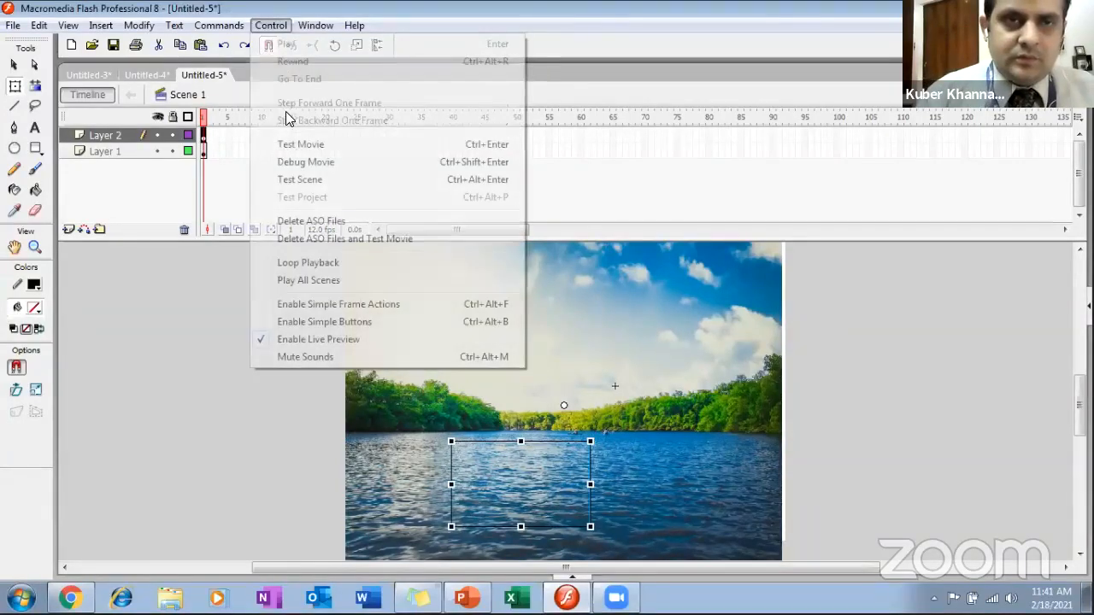
pyautogui.click(298, 143)
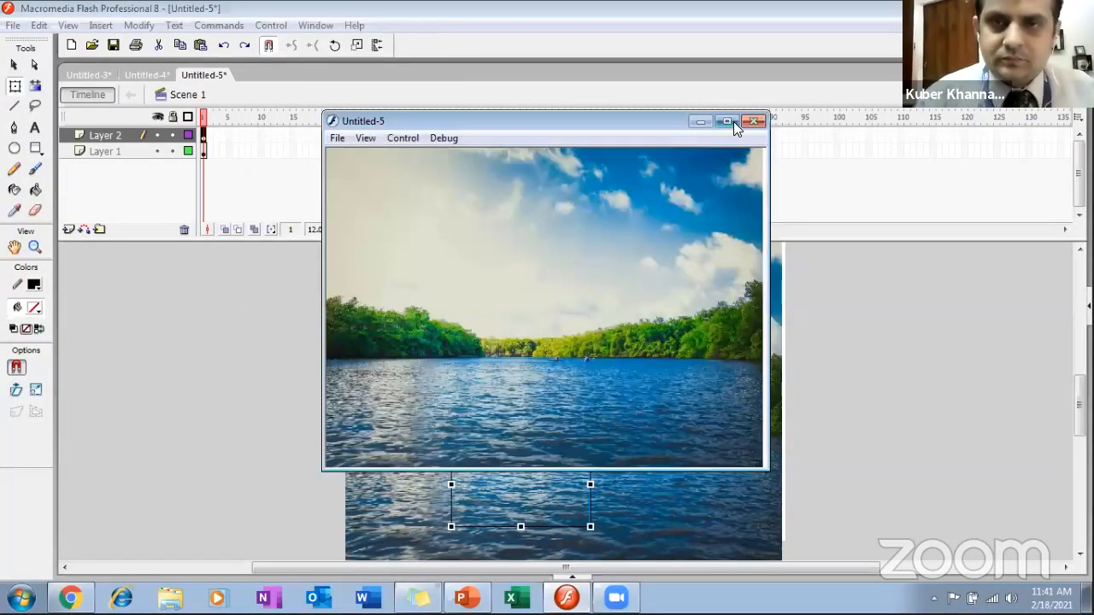
pyautogui.hotkey('ctrl', 'w')
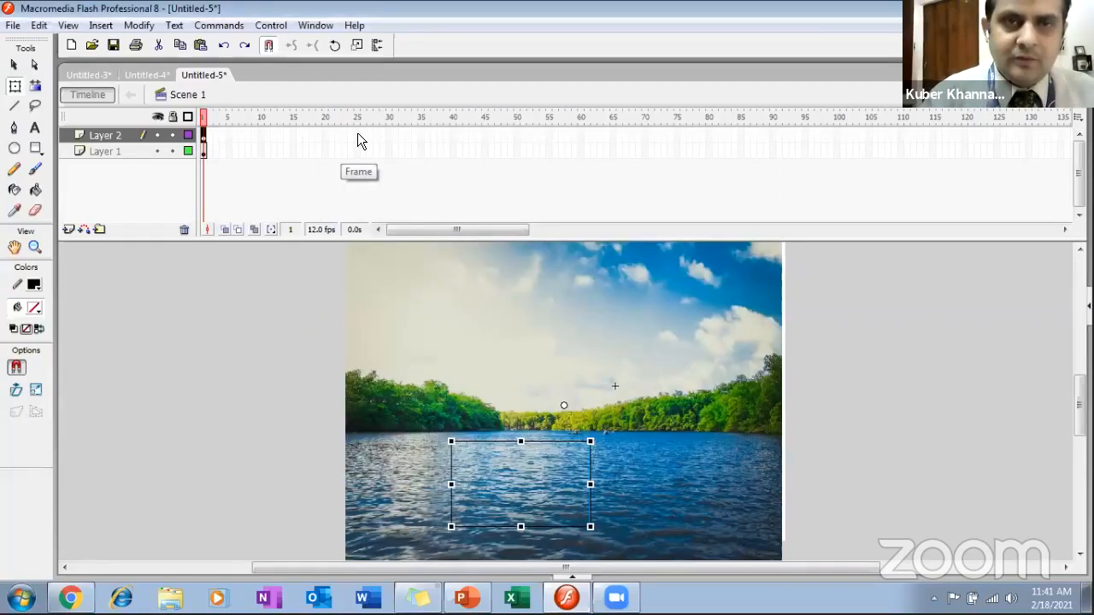
# Insert a keyframe at frame 30 of Layer 2 in Scene 1
pyautogui.click(388, 135)
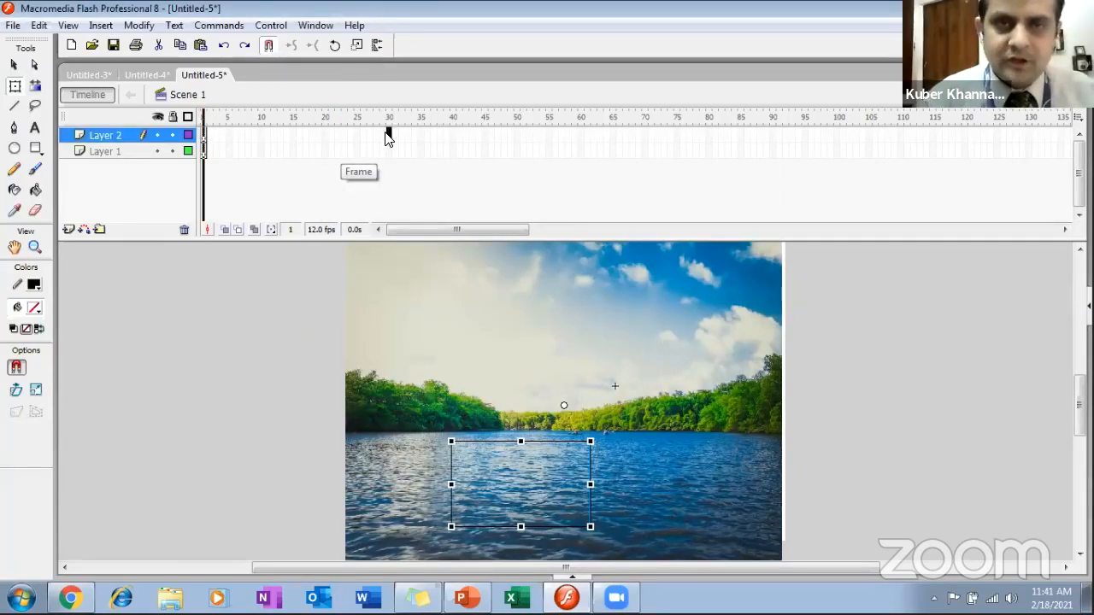
pyautogui.rightClick(388, 135)
pyautogui.click(436, 207)
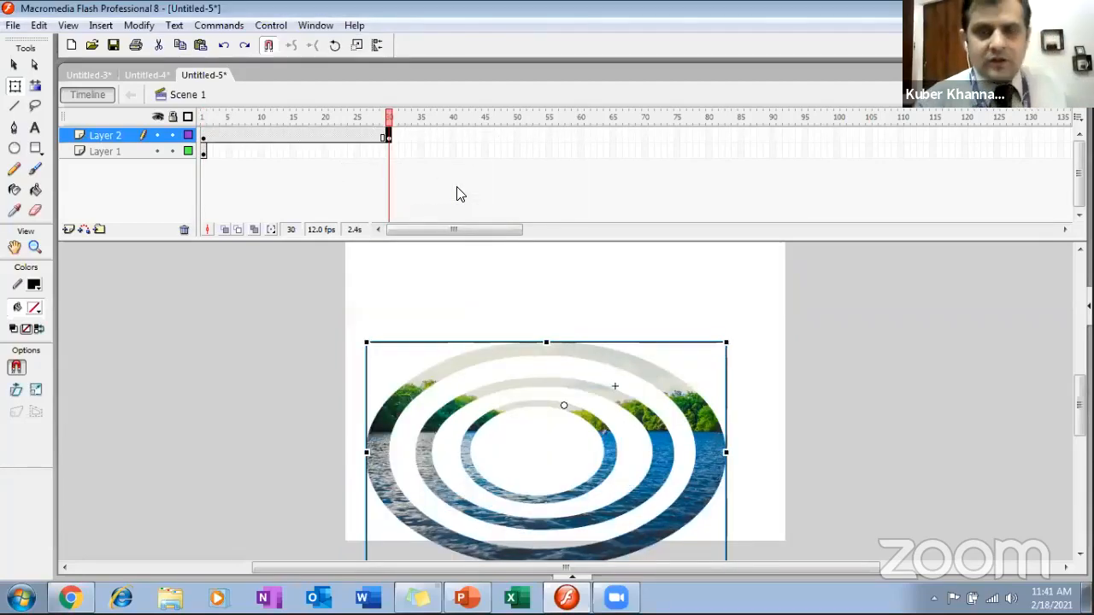
pyautogui.click(388, 151)
pyautogui.rightClick(386, 150)
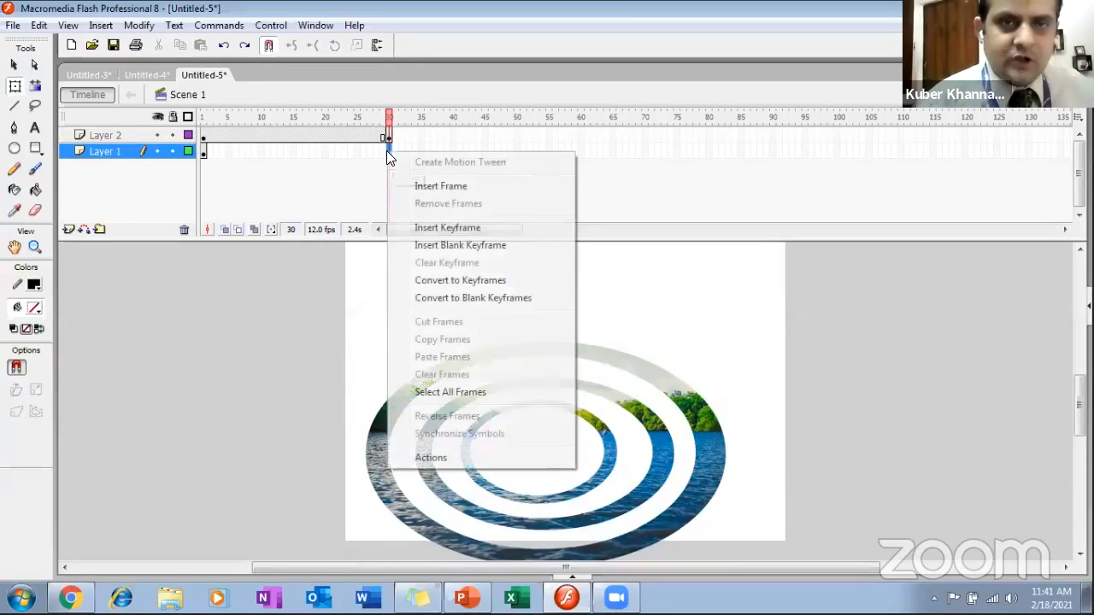
pyautogui.click(432, 139)
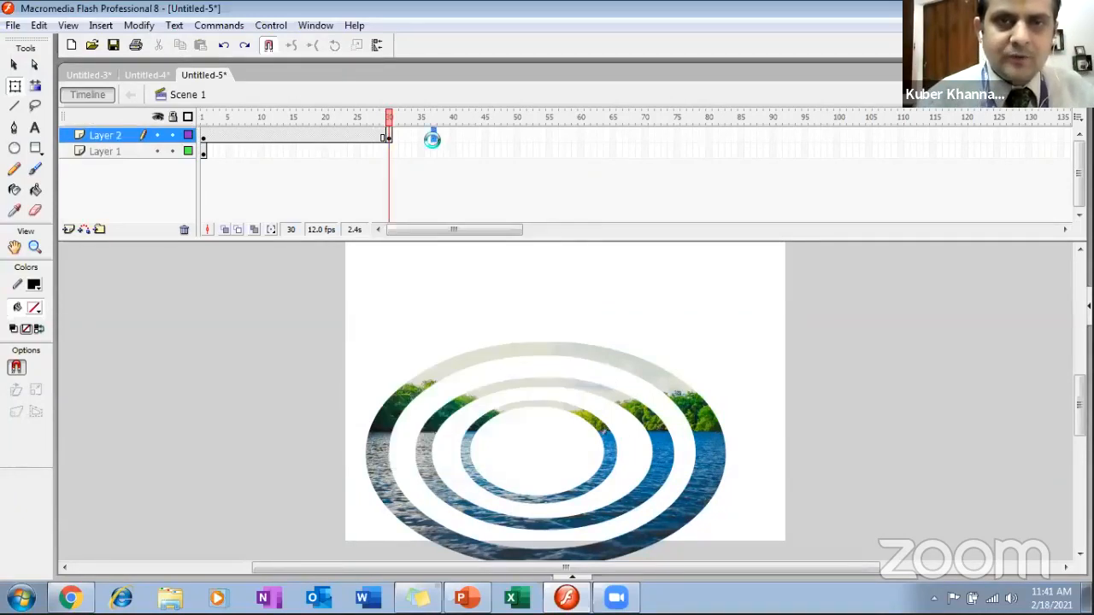
pyautogui.click(485, 141)
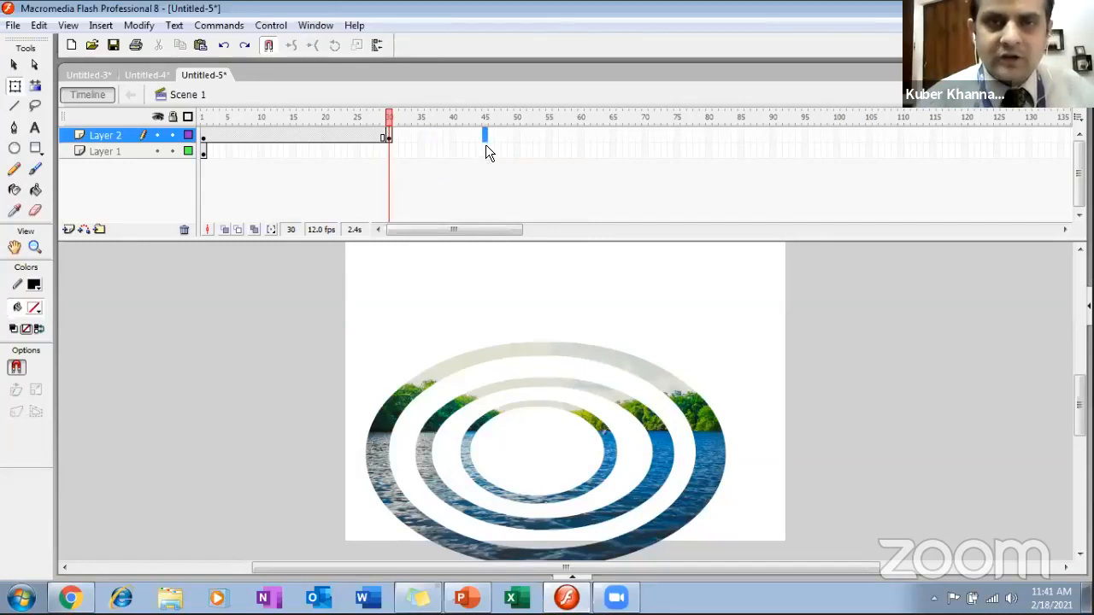
# Insert a keyframe at frame 45 of Layer 1 to extend the river picture
pyautogui.click(485, 149)
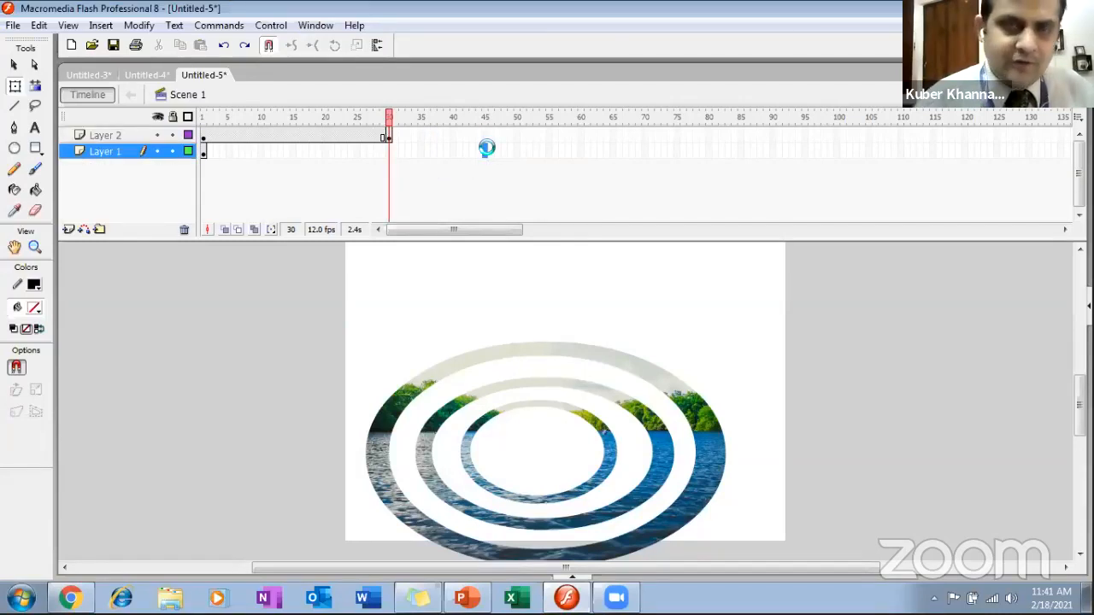
pyautogui.rightClick(486, 149)
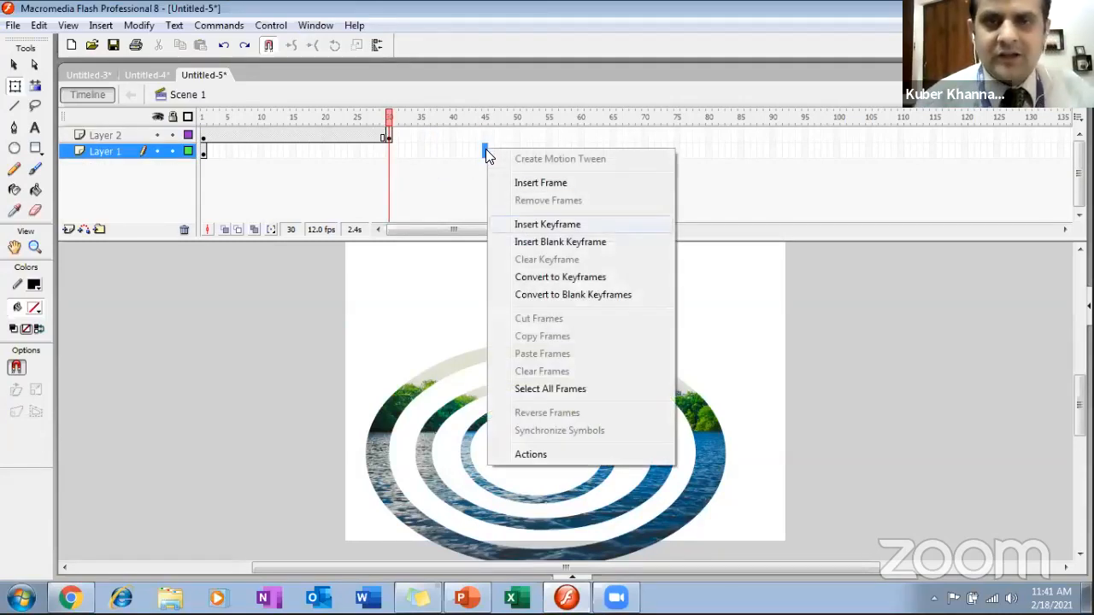
pyautogui.click(530, 224)
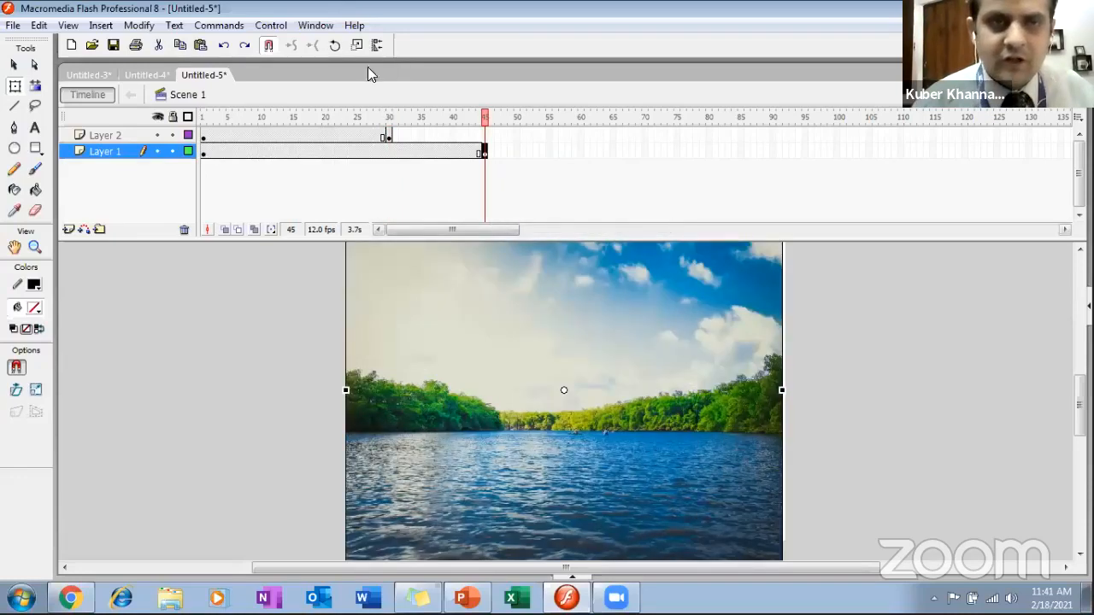
# Scrub the playhead between frames 1 and 30 and test the movie to check the ripple animation
pyautogui.moveTo(263, 120); pyautogui.dragTo(204, 116)
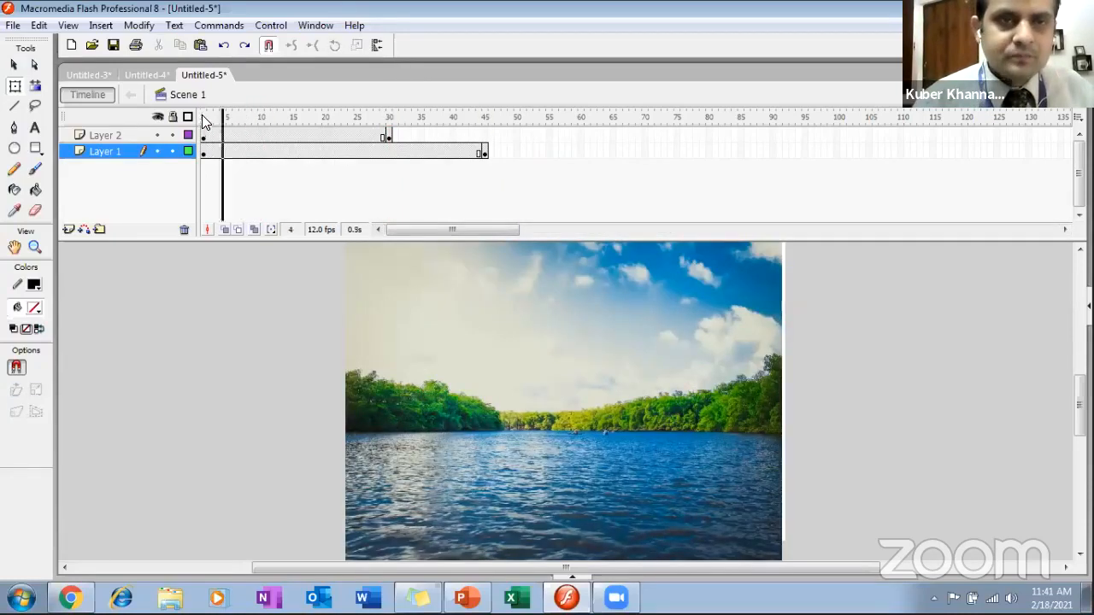
pyautogui.click(409, 115)
pyautogui.moveTo(436, 106); pyautogui.dragTo(390, 90)
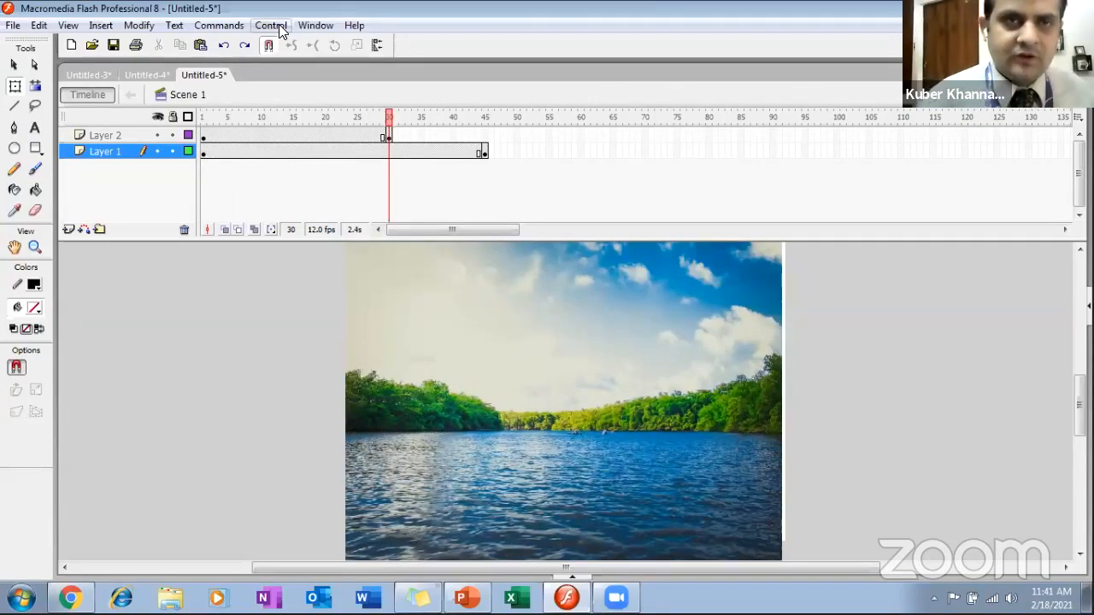
pyautogui.click(272, 25)
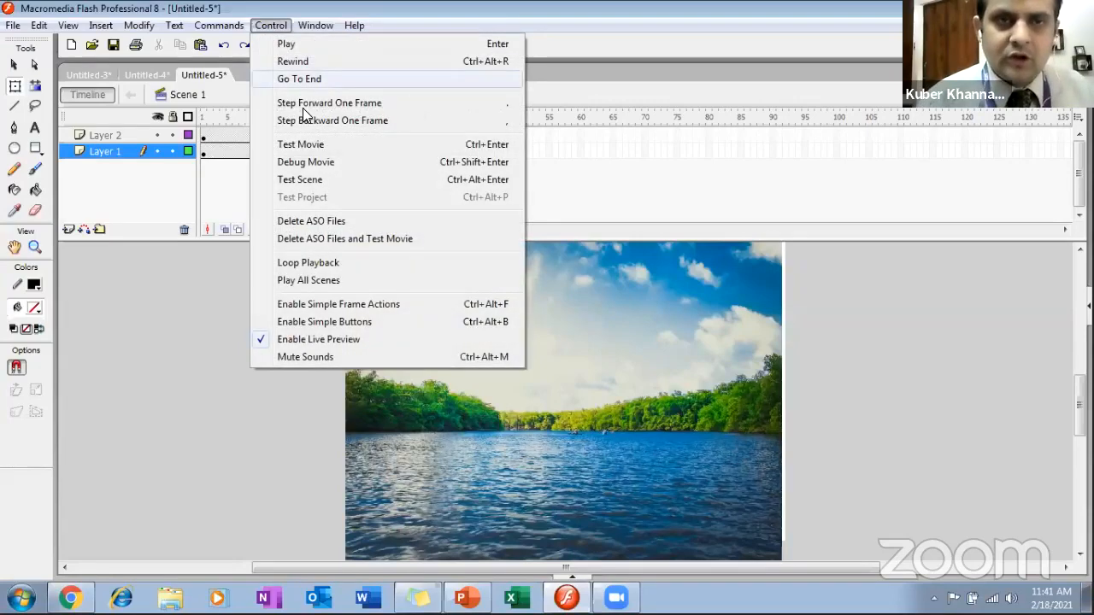
pyautogui.click(292, 145)
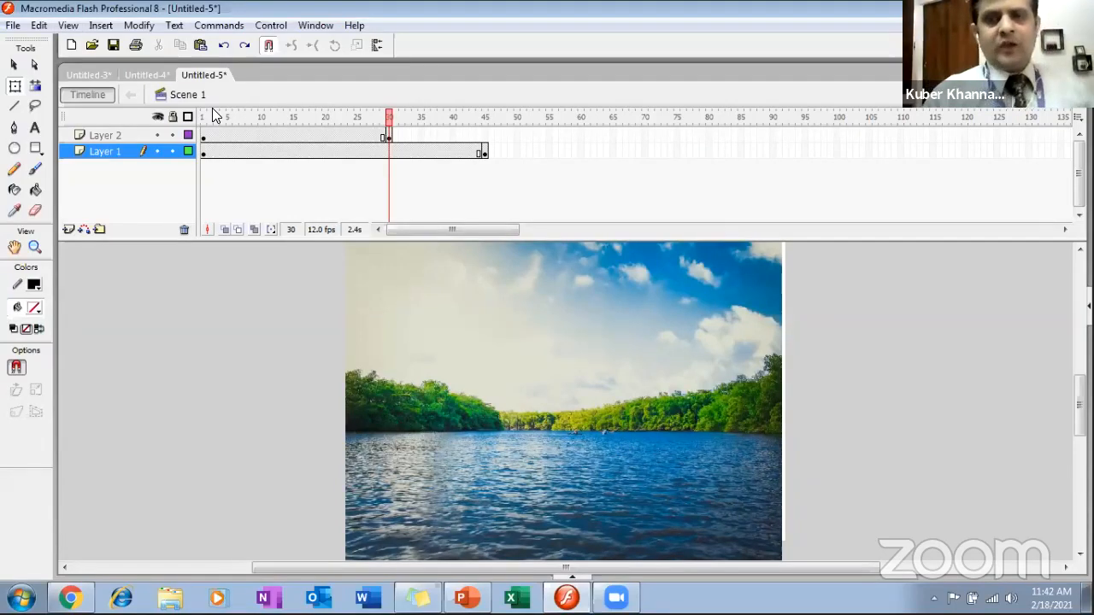
# Create a new blank Flash Document
pyautogui.click(16, 66)
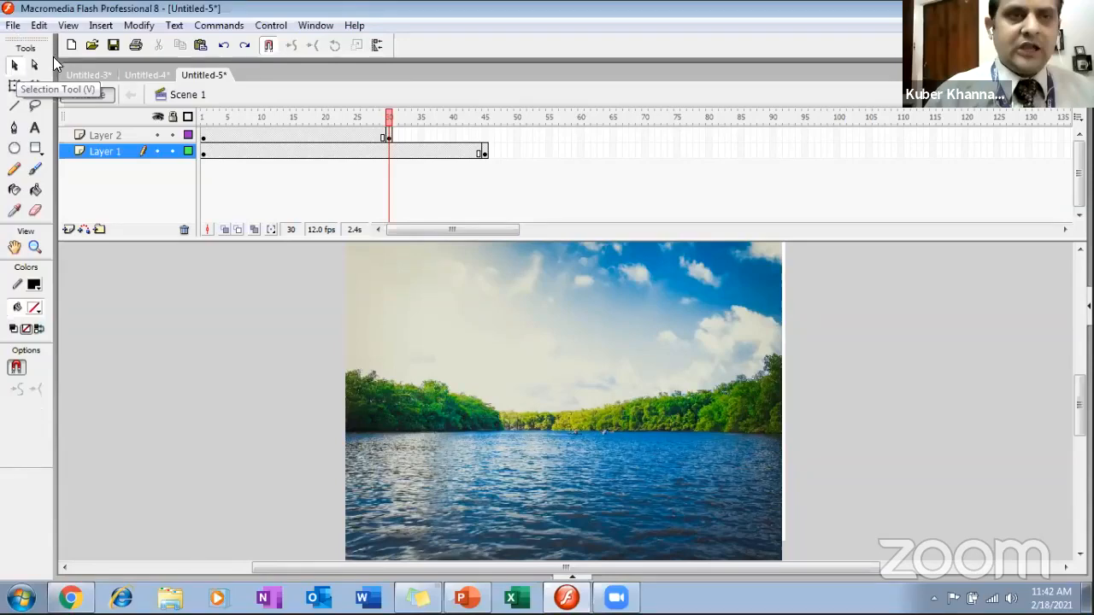
pyautogui.hotkey('alt', 'f')
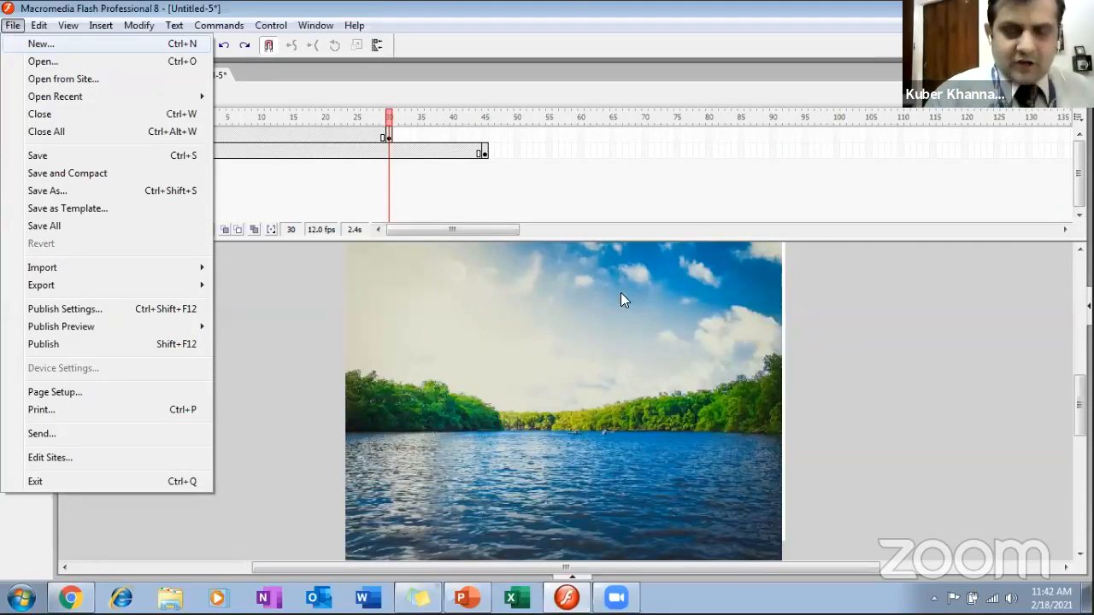
pyautogui.press('Return')
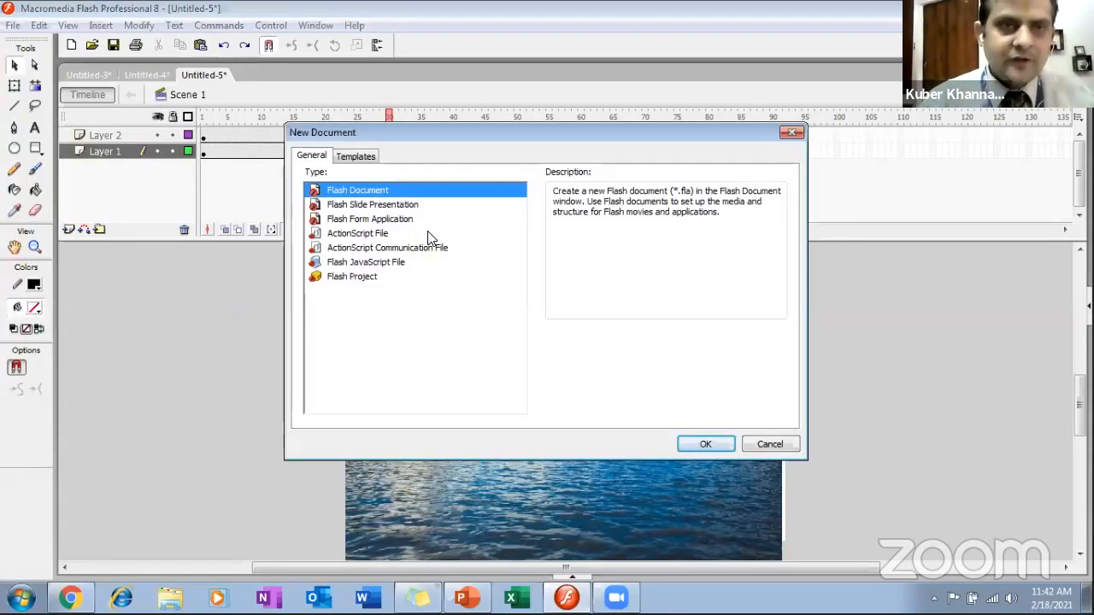
pyautogui.press('Return')
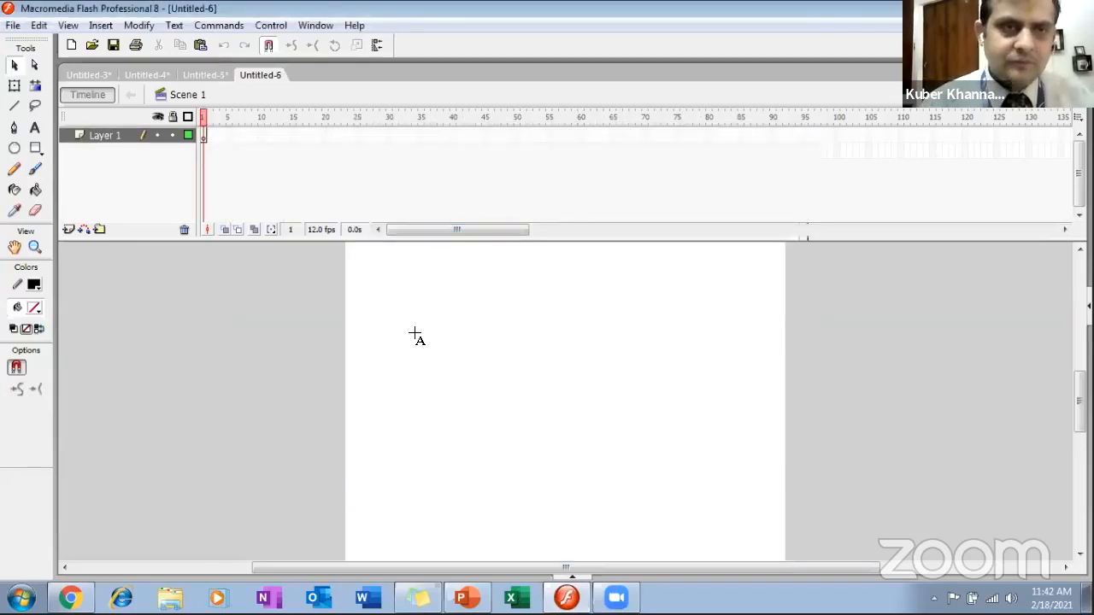
# Add the text "WELCOME TO APLL", widen its text box to fit one line, and move it lower on the stage
pyautogui.moveTo(362, 326); pyautogui.dragTo(767, 356)
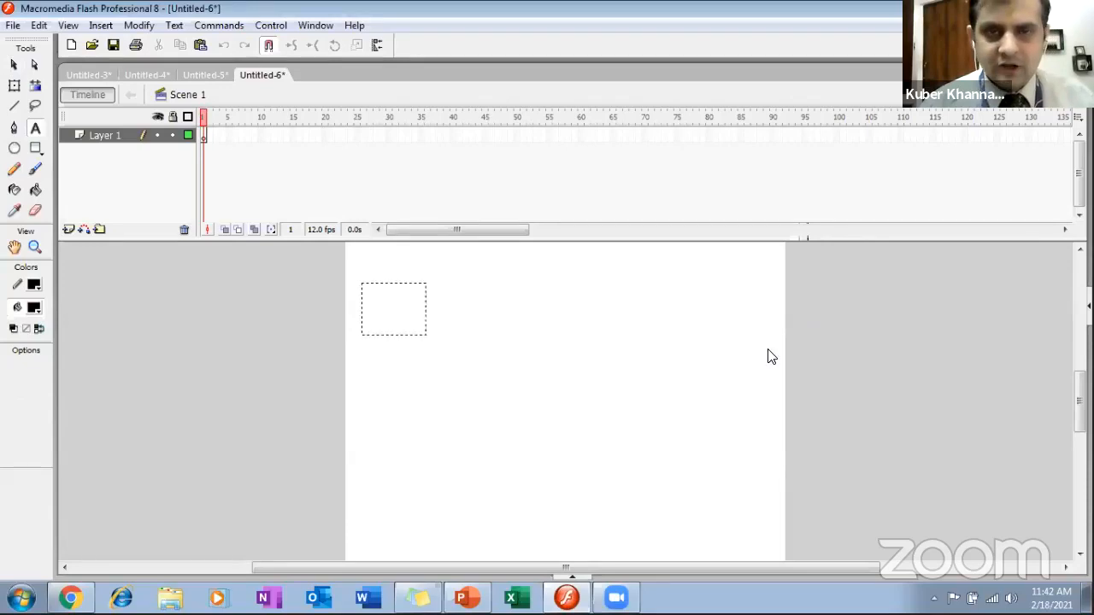
pyautogui.write('WELCOME')
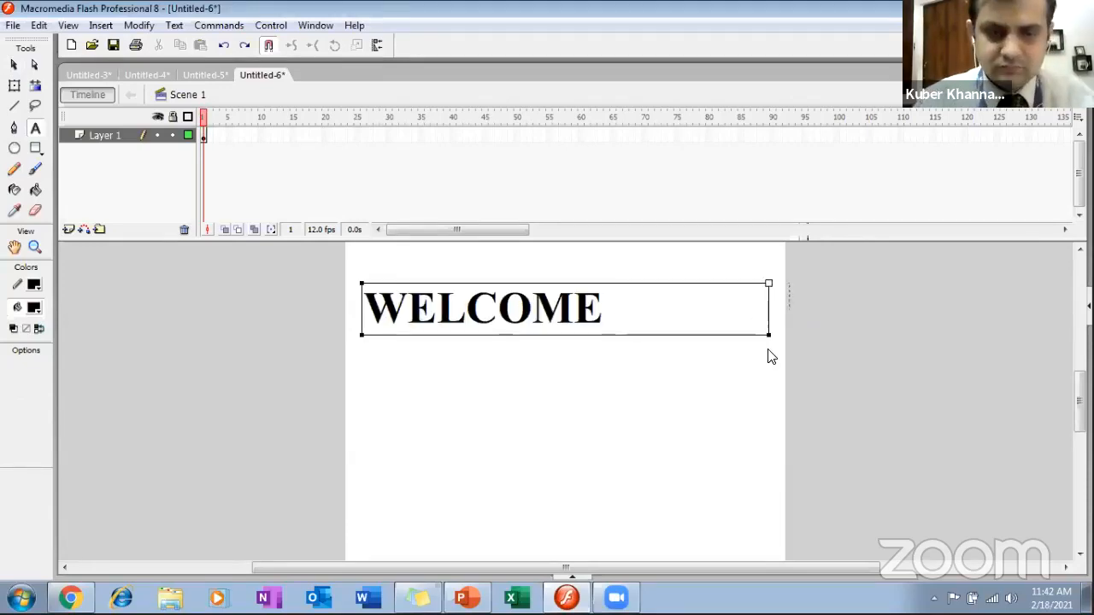
pyautogui.write(' TO APLL')
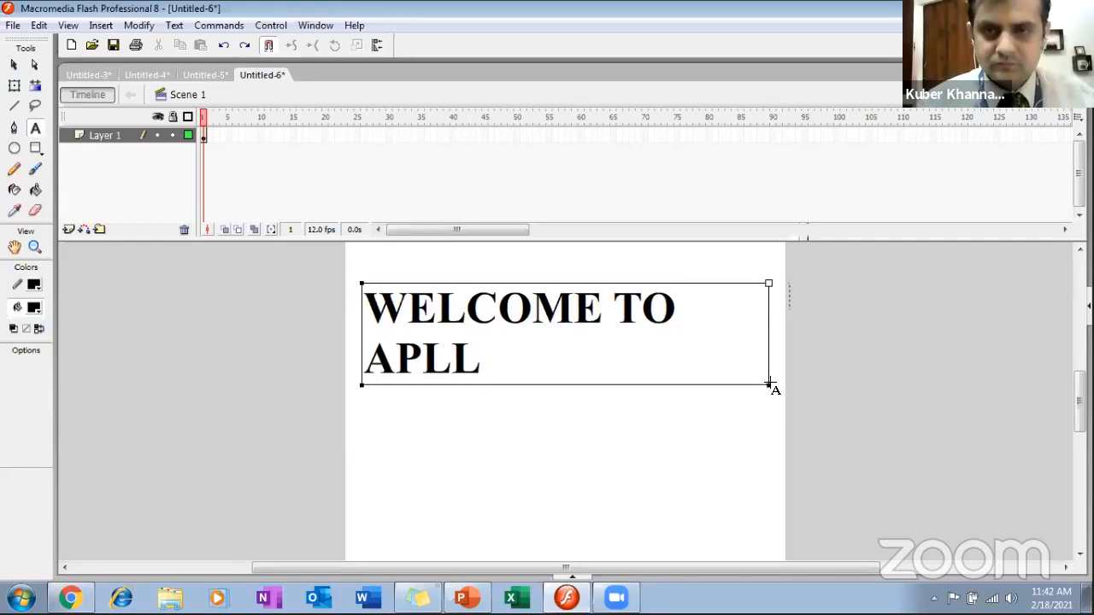
pyautogui.moveTo(767, 385); pyautogui.dragTo(813, 389)
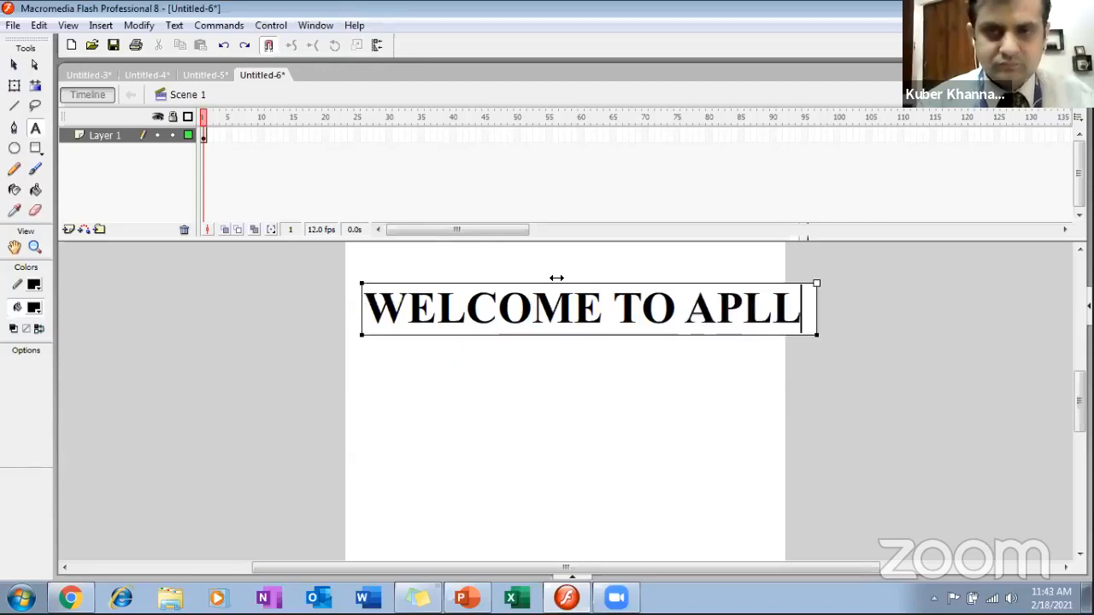
pyautogui.moveTo(560, 296); pyautogui.dragTo(539, 361)
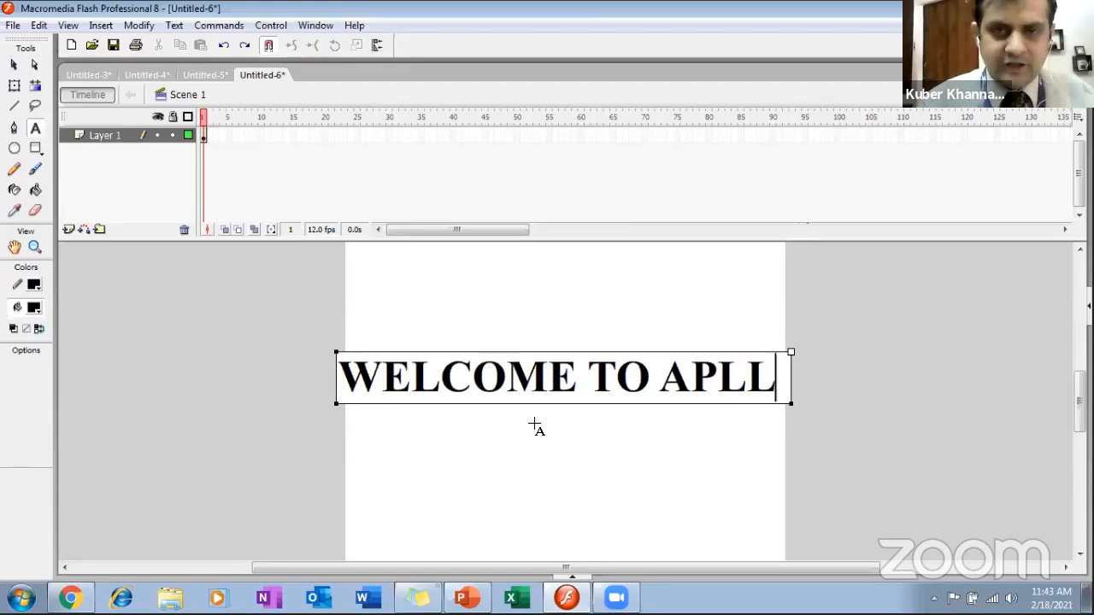
# Add a new layer above Layer 1 and import the Tulips picture from the Sample Pictures folder to the stage
pyautogui.click(69, 230)
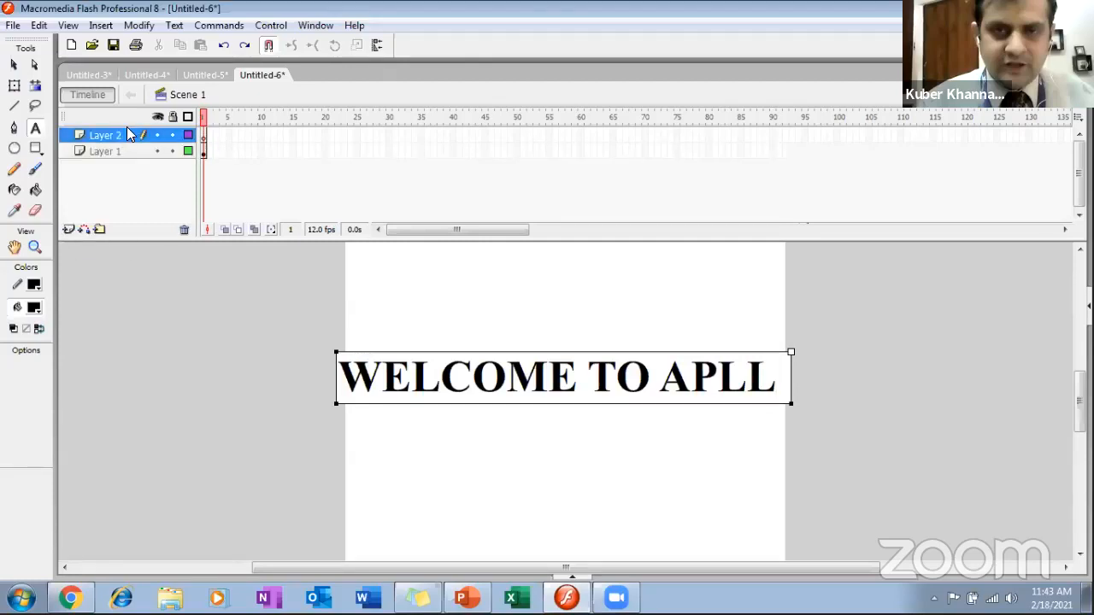
pyautogui.click(13, 26)
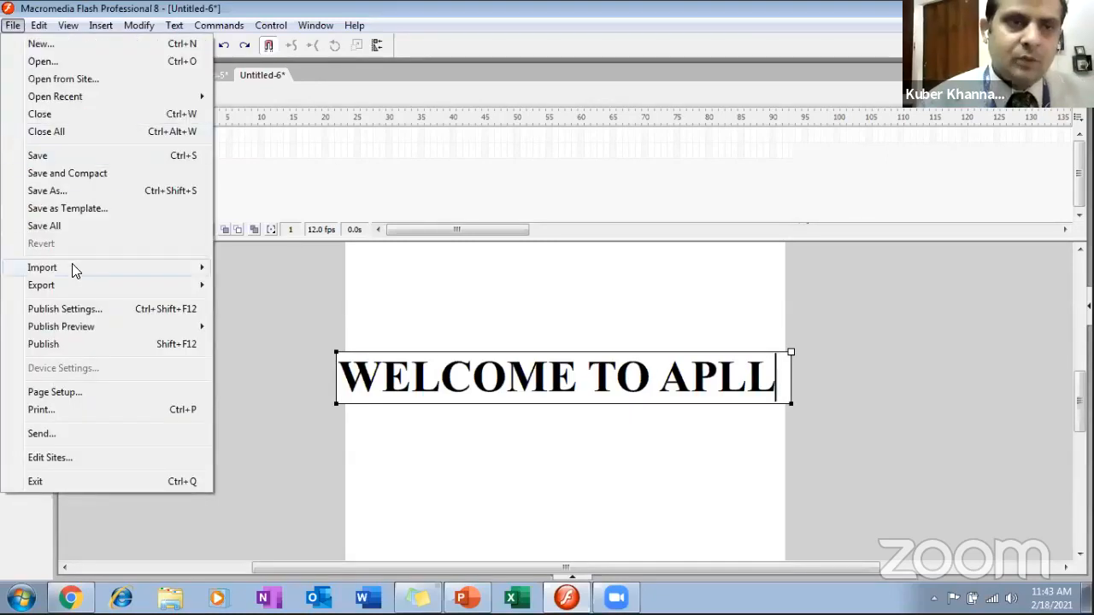
pyautogui.moveTo(74, 263)
pyautogui.click(305, 269)
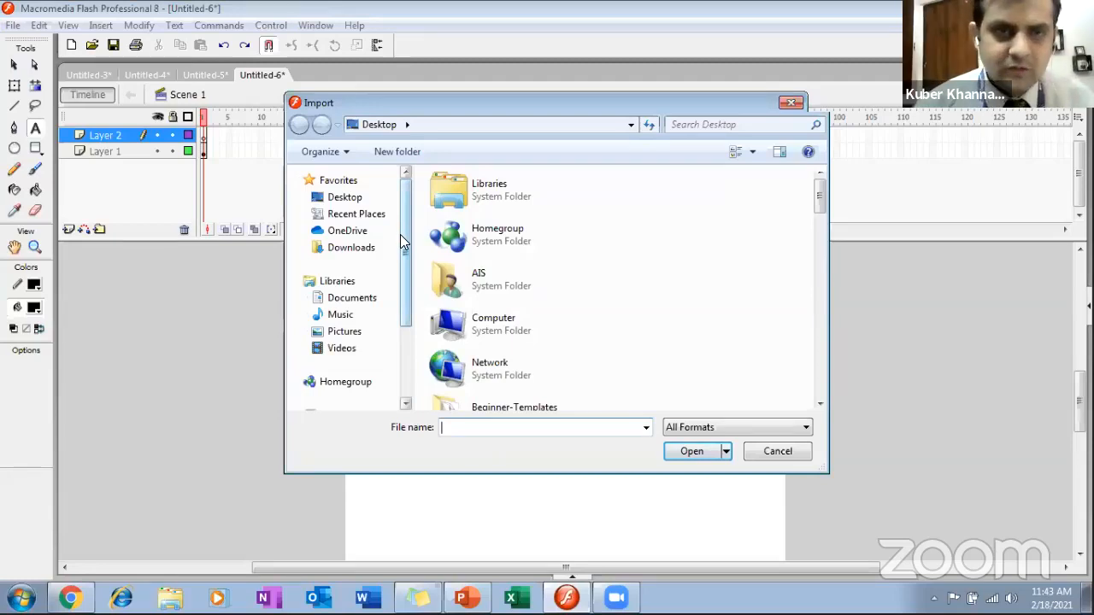
pyautogui.click(345, 331)
pyautogui.doubleClick(564, 255)
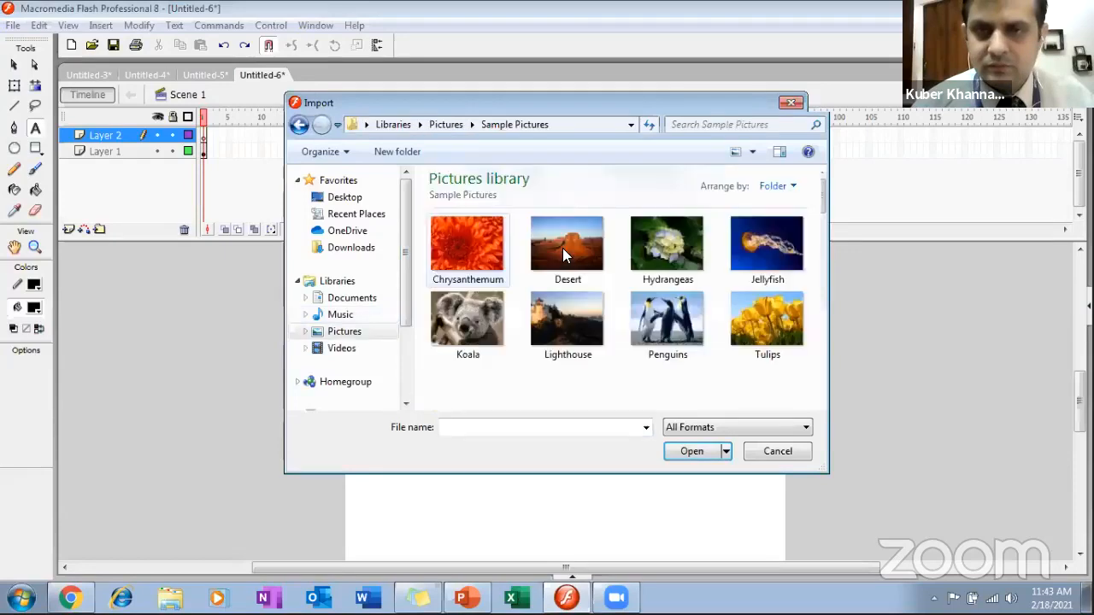
pyautogui.click(773, 352)
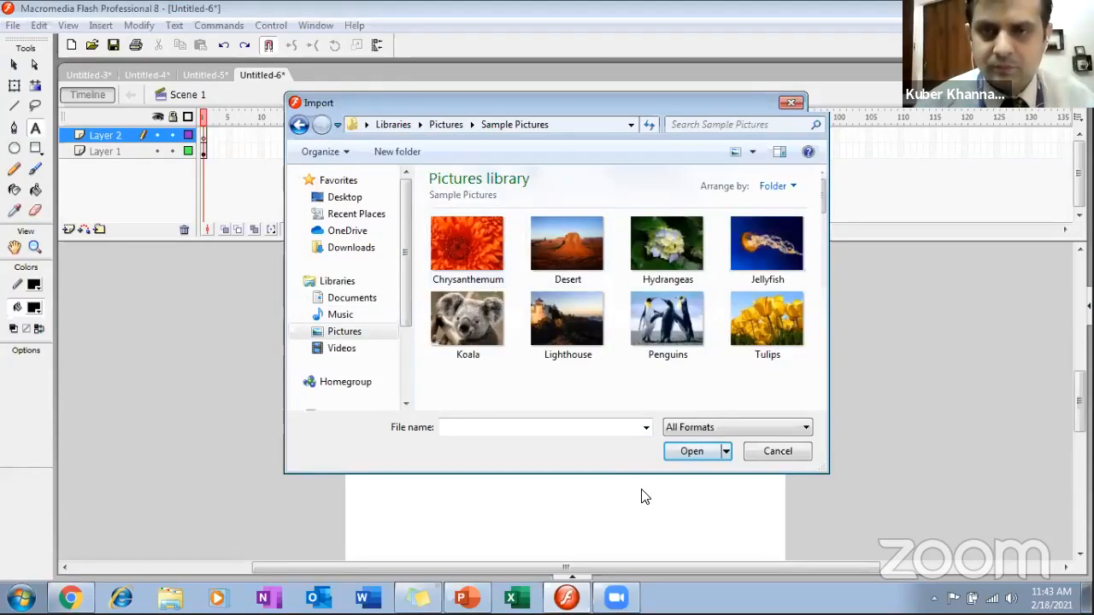
pyautogui.click(689, 451)
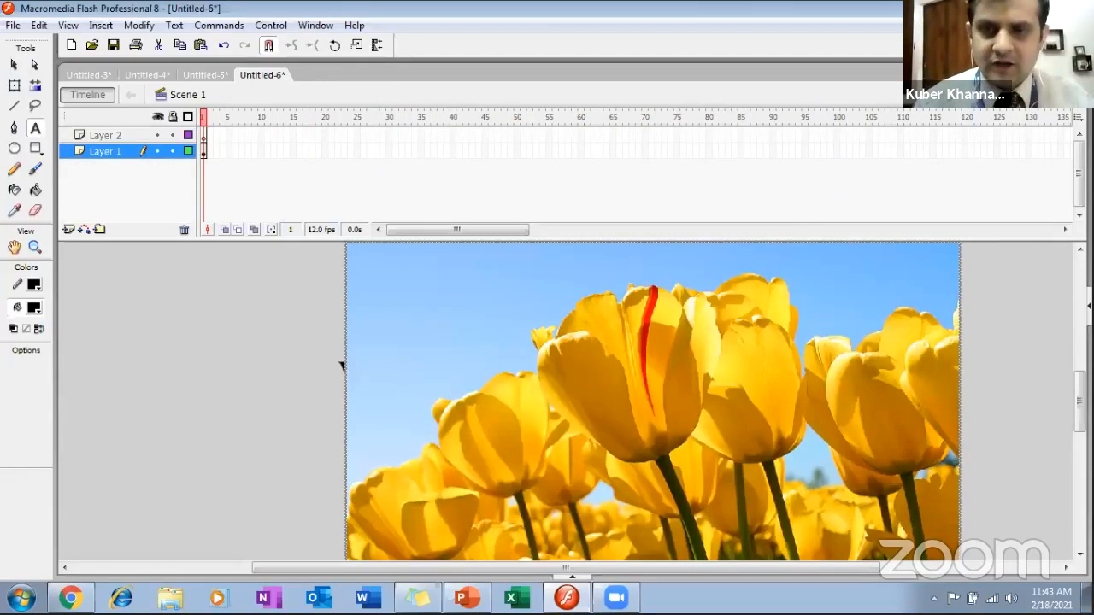
# Shrink the tulips picture to a wide strip taller than the text and place it just left of the WELCOME TO APLL text
pyautogui.moveTo(1080, 402); pyautogui.dragTo(1079, 394)
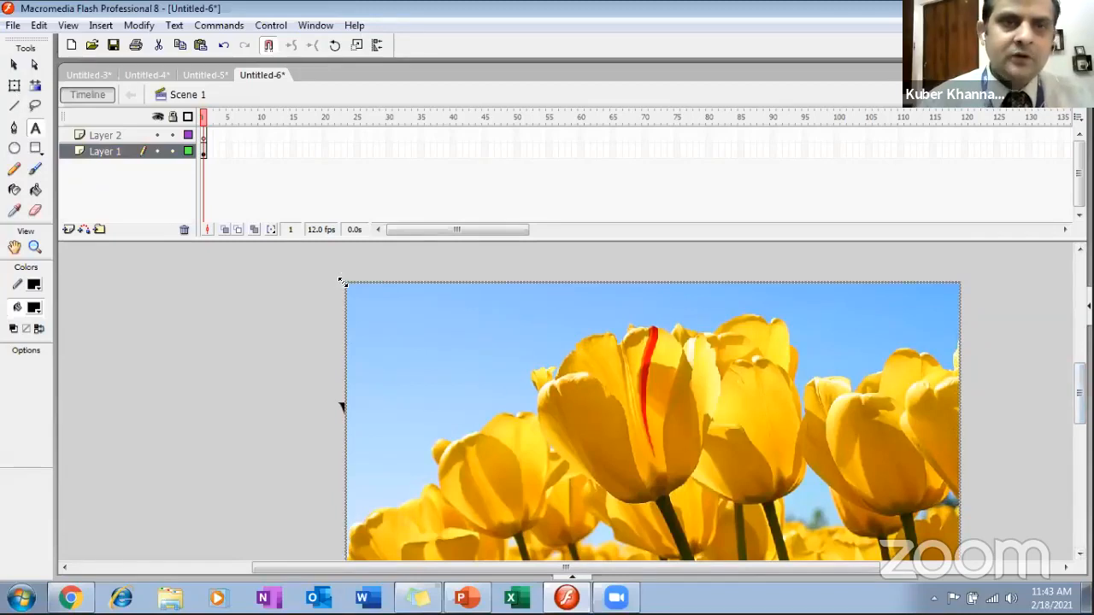
pyautogui.moveTo(348, 288); pyautogui.dragTo(437, 480)
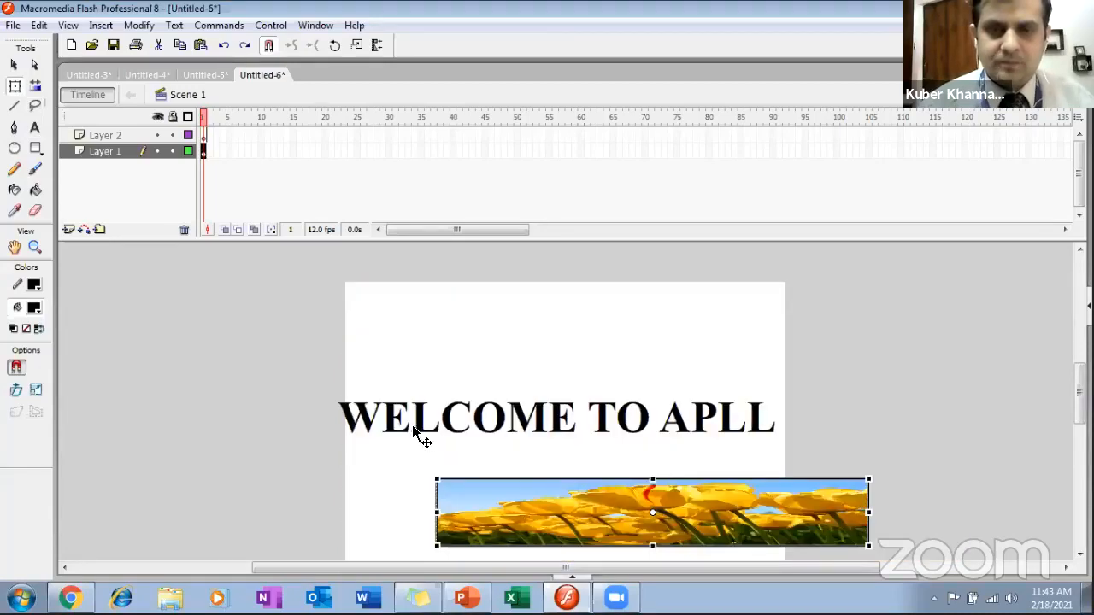
pyautogui.moveTo(353, 423); pyautogui.dragTo(151, 428)
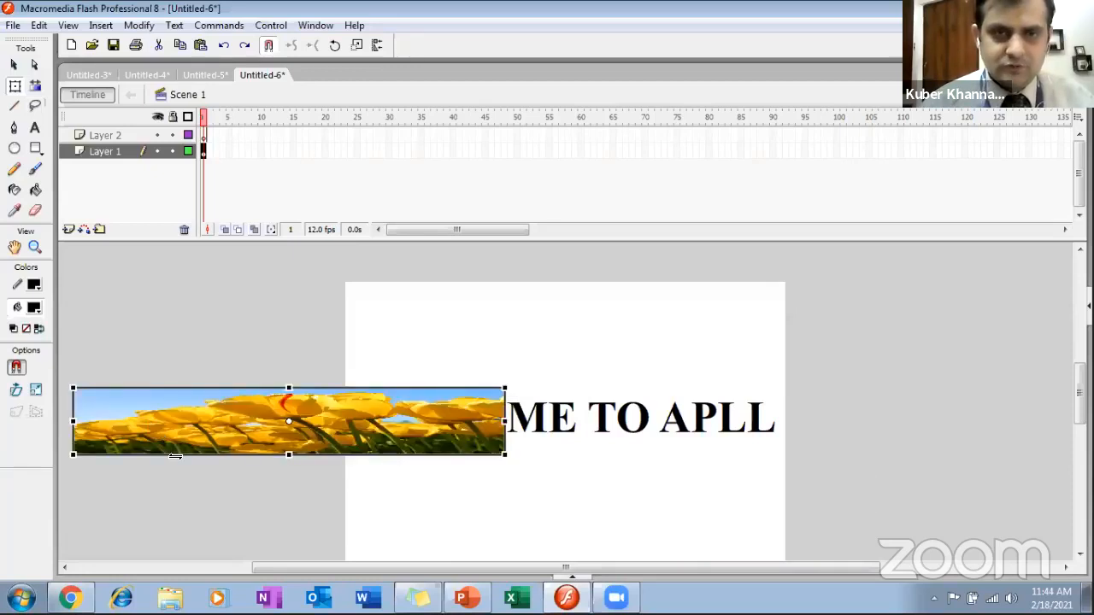
pyautogui.moveTo(288, 455); pyautogui.dragTo(289, 479)
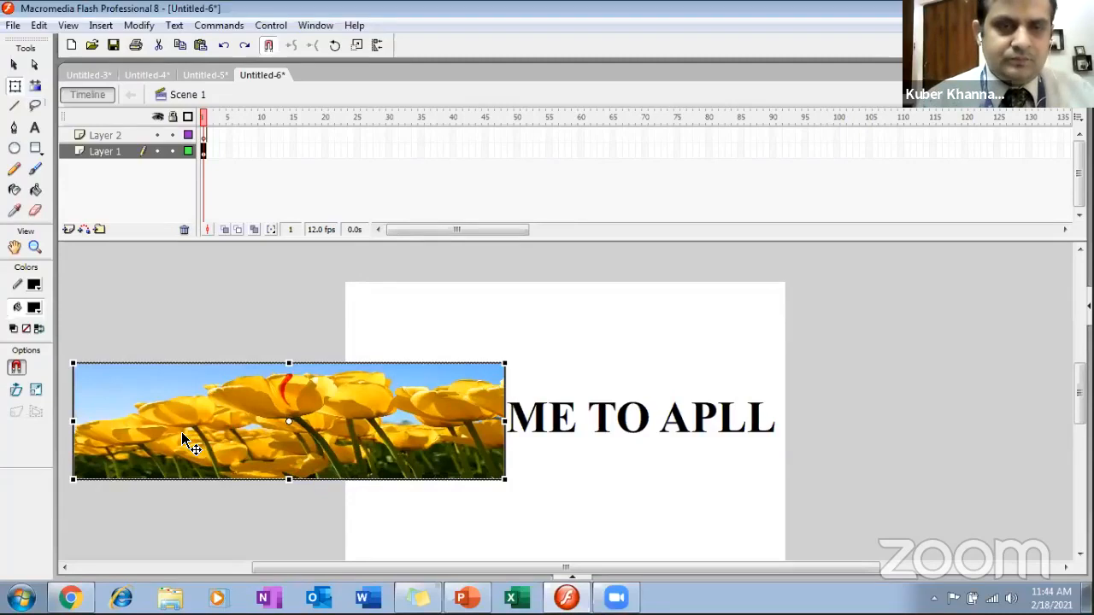
pyautogui.moveTo(182, 435); pyautogui.dragTo(180, 434)
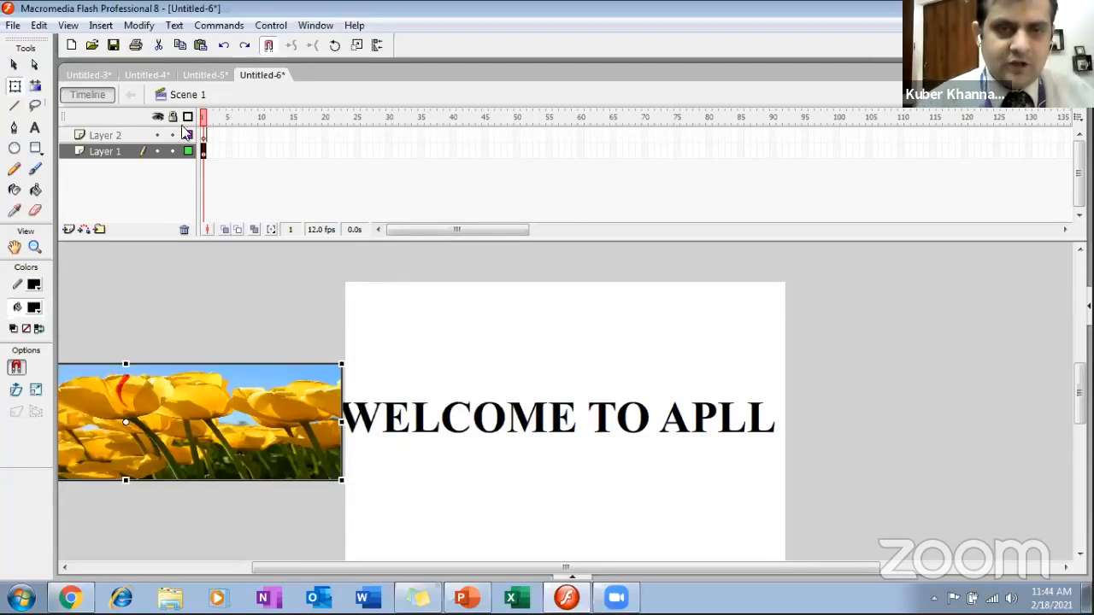
# Insert keyframes at frame 40 of both Layer 2 and Layer 1
pyautogui.click(453, 134)
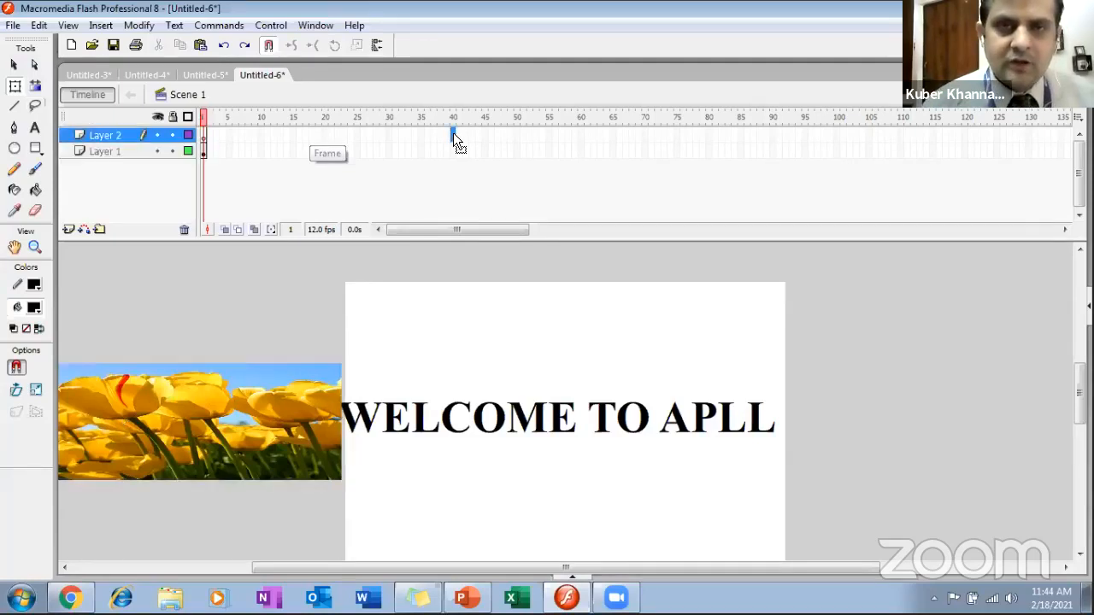
pyautogui.rightClick(465, 188)
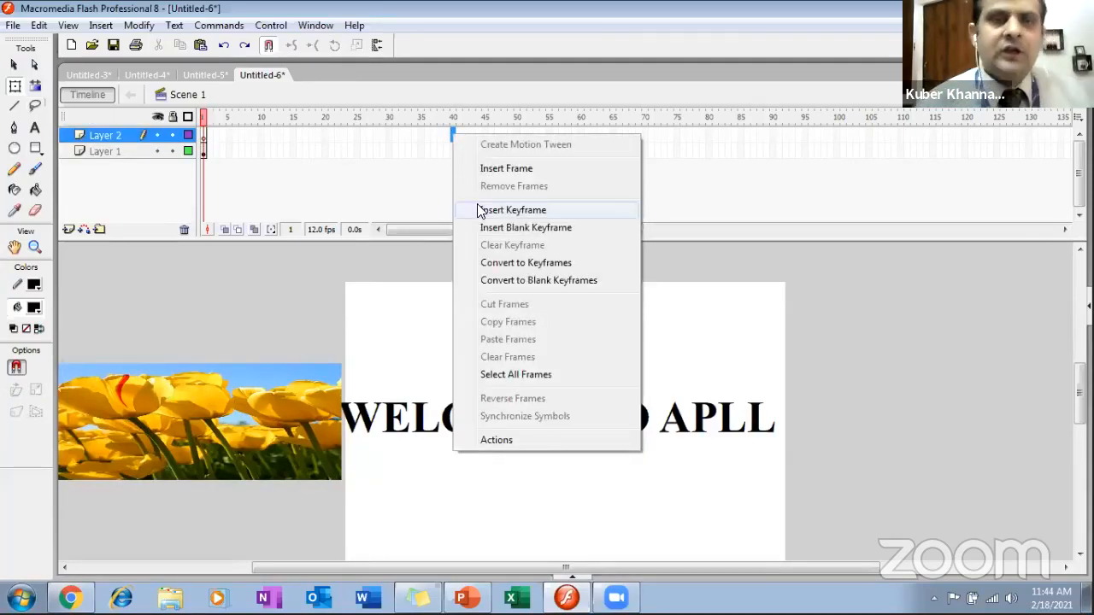
pyautogui.press('Return')
pyautogui.click(453, 151)
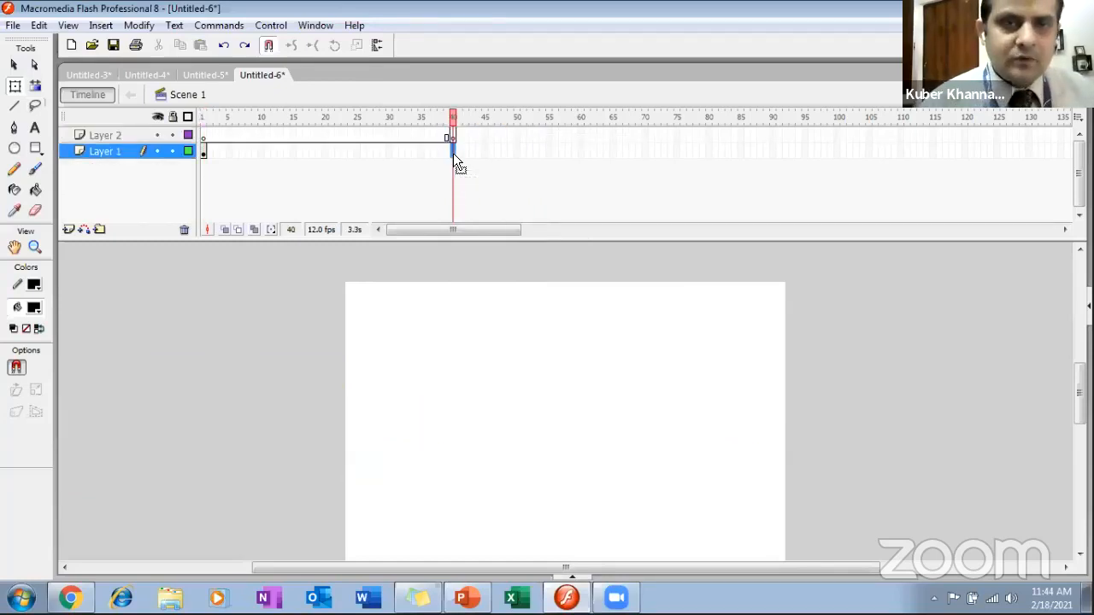
pyautogui.rightClick(453, 154)
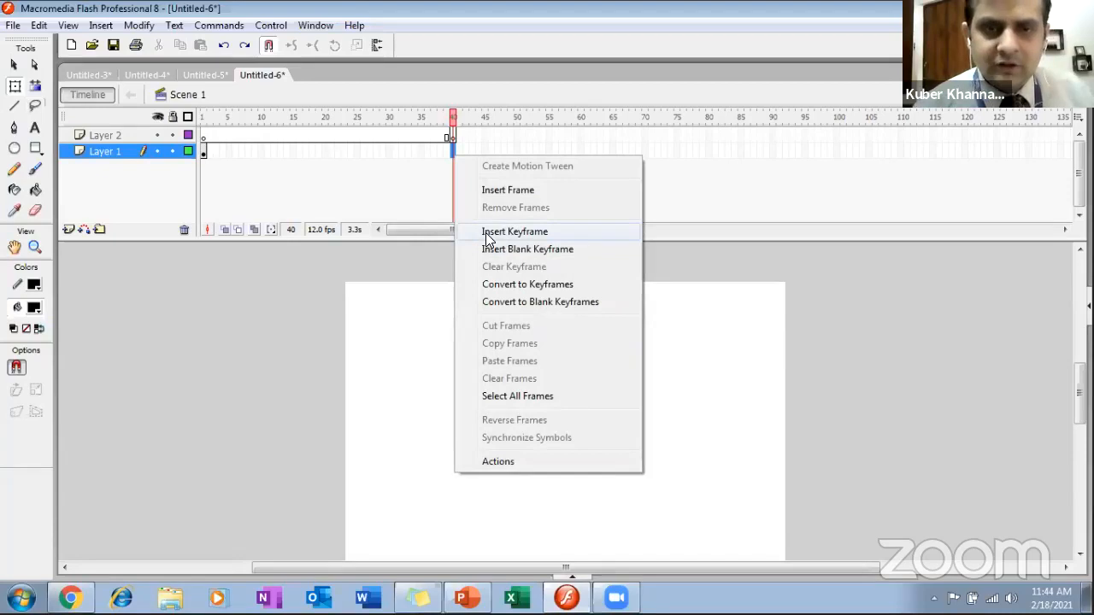
pyautogui.click(513, 231)
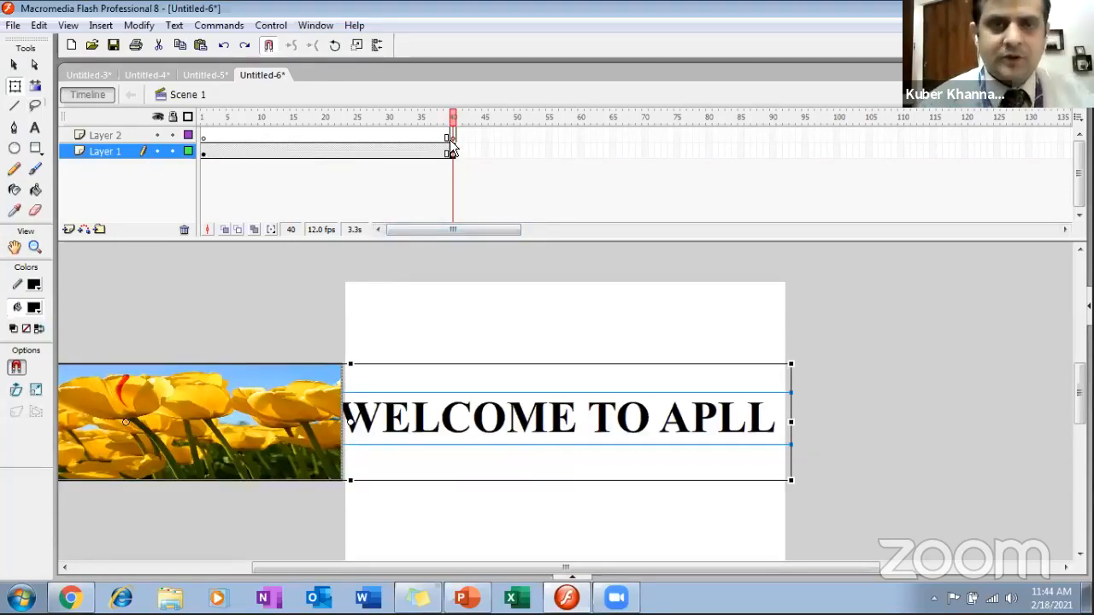
# Move the tulips picture at frame 40 across the text to the right side of the stage
pyautogui.click(482, 469)
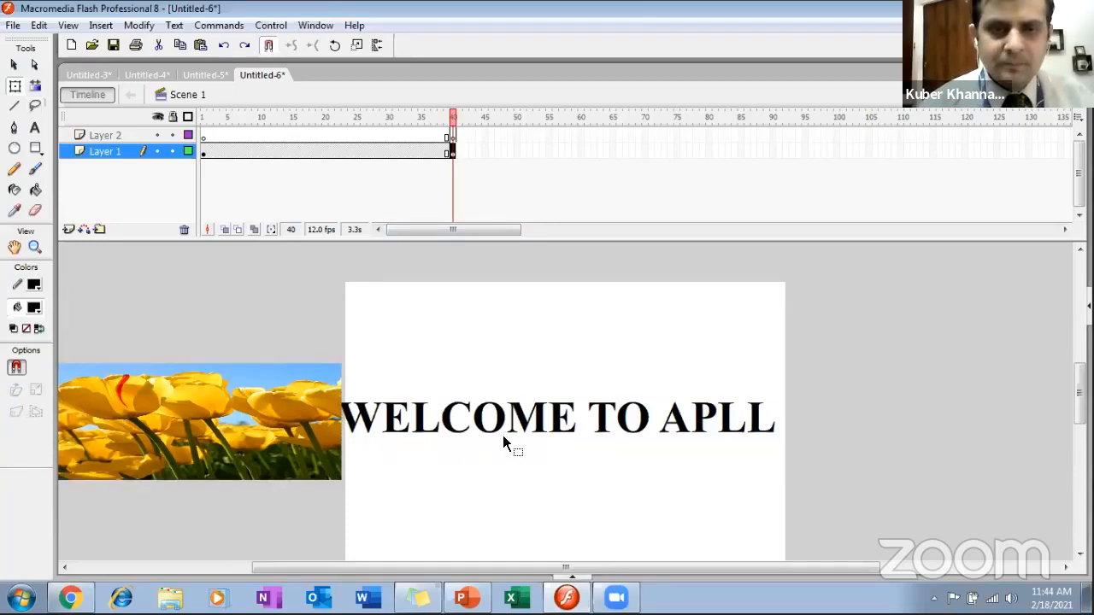
pyautogui.click(466, 188)
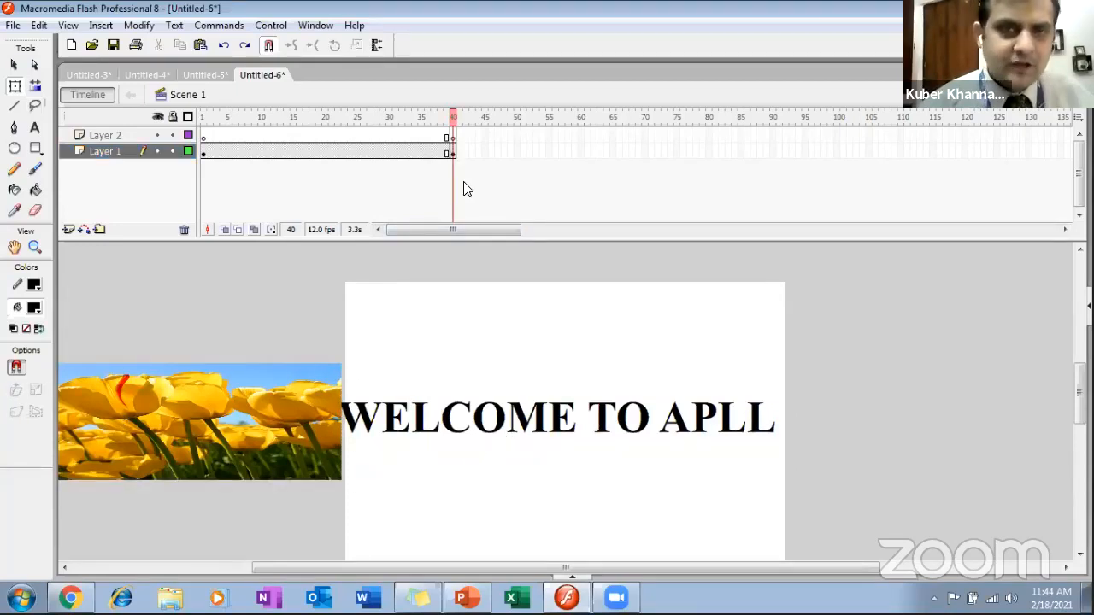
pyautogui.click(452, 137)
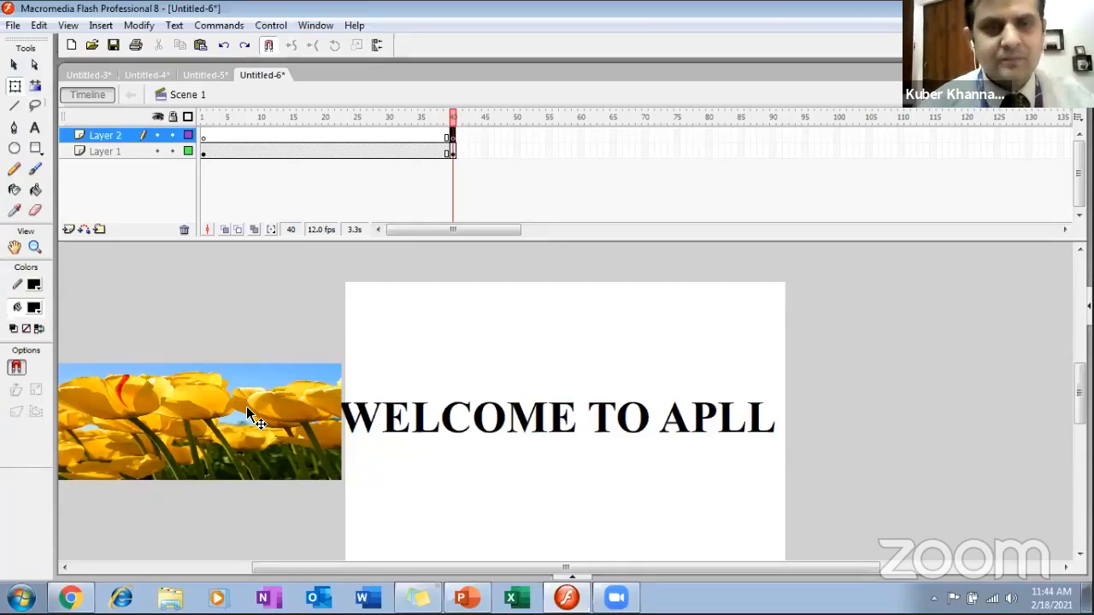
pyautogui.moveTo(246, 406); pyautogui.dragTo(1093, 419)
pyautogui.moveTo(745, 400); pyautogui.dragTo(1033, 407)
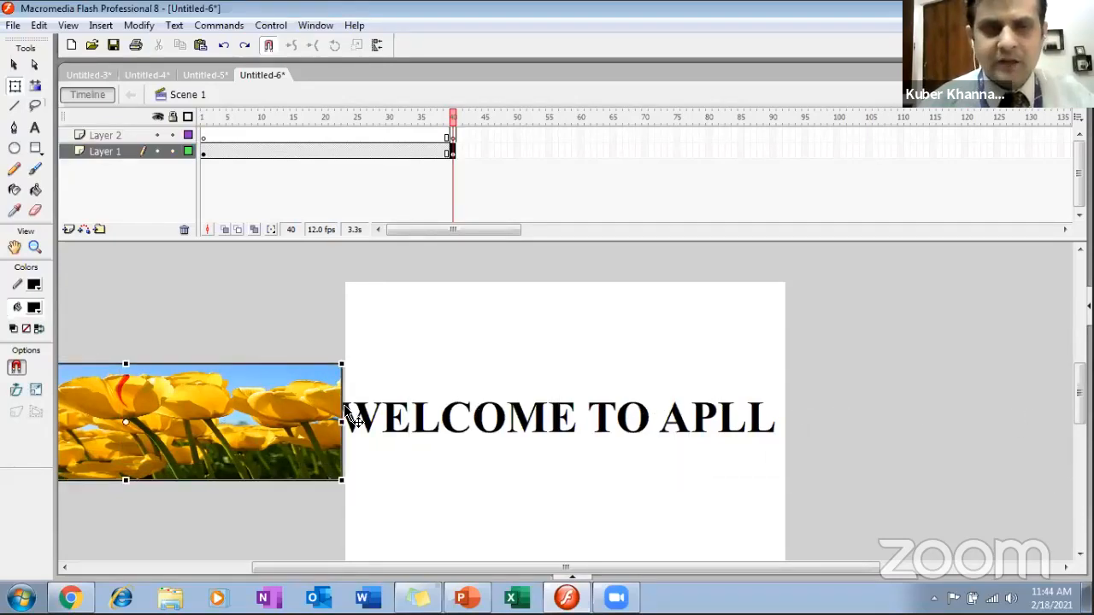
pyautogui.moveTo(510, 421); pyautogui.dragTo(1031, 409)
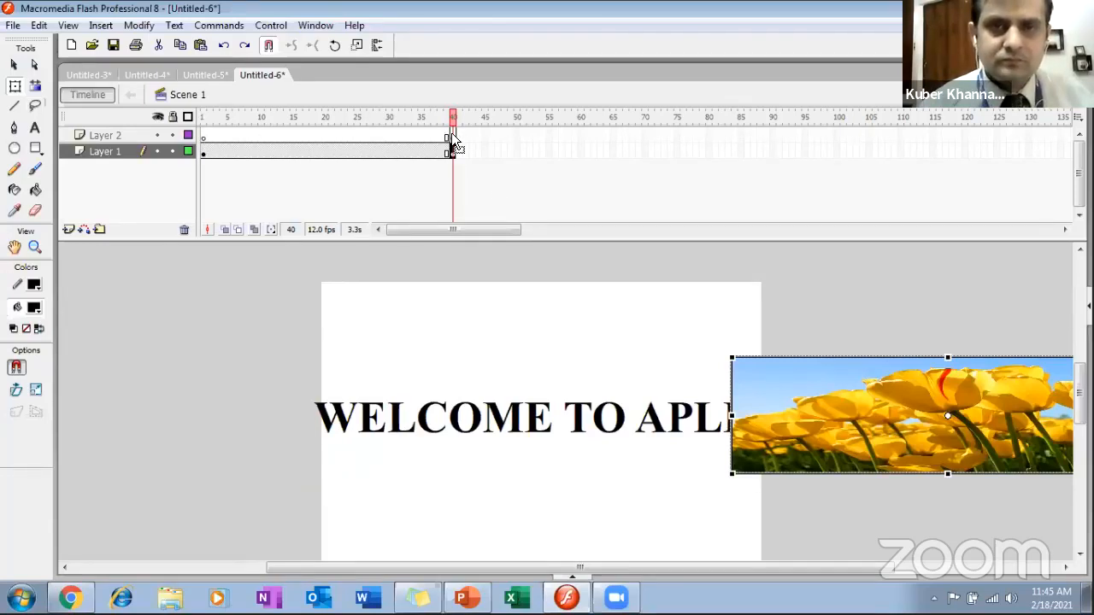
# Create a motion tween on Layer 2 between frames 1 and 40
pyautogui.click(204, 137)
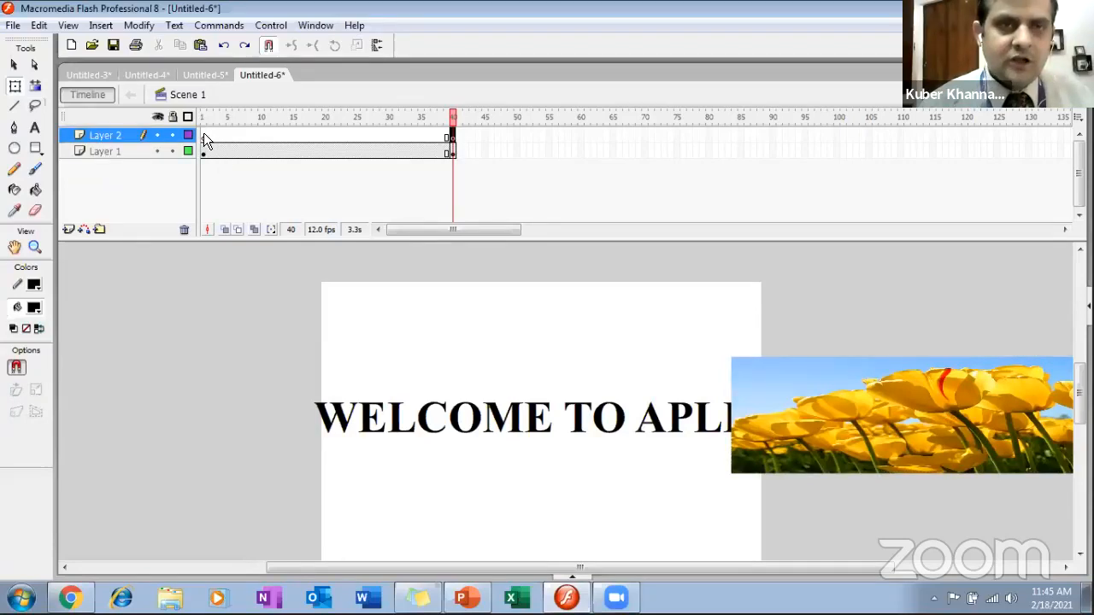
pyautogui.click(228, 134)
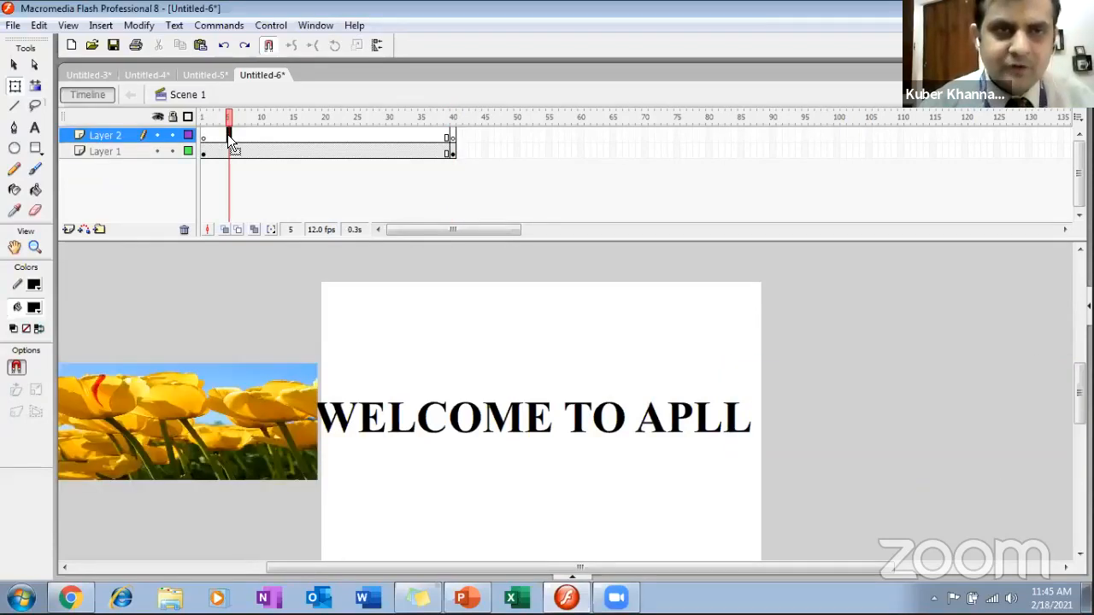
pyautogui.rightClick(228, 134)
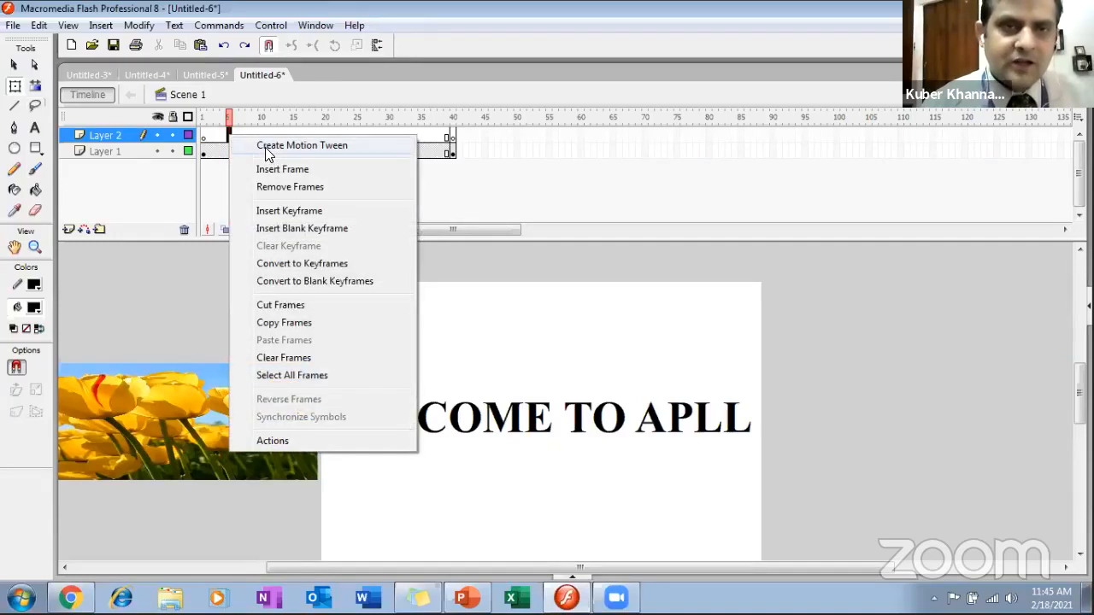
pyautogui.click(266, 147)
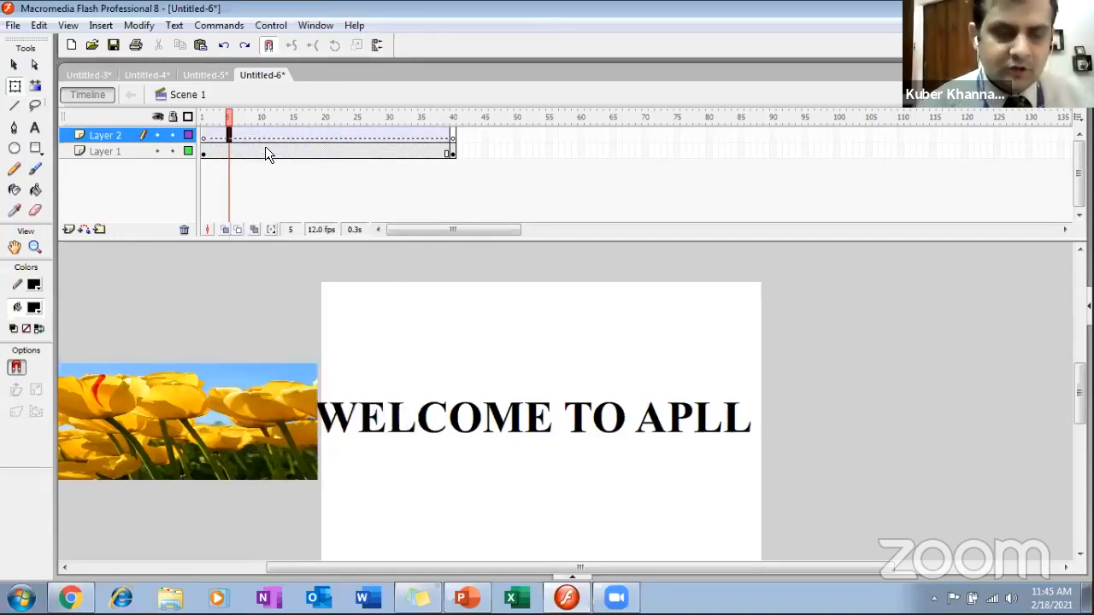
pyautogui.hotkey('ctrl', 'z')
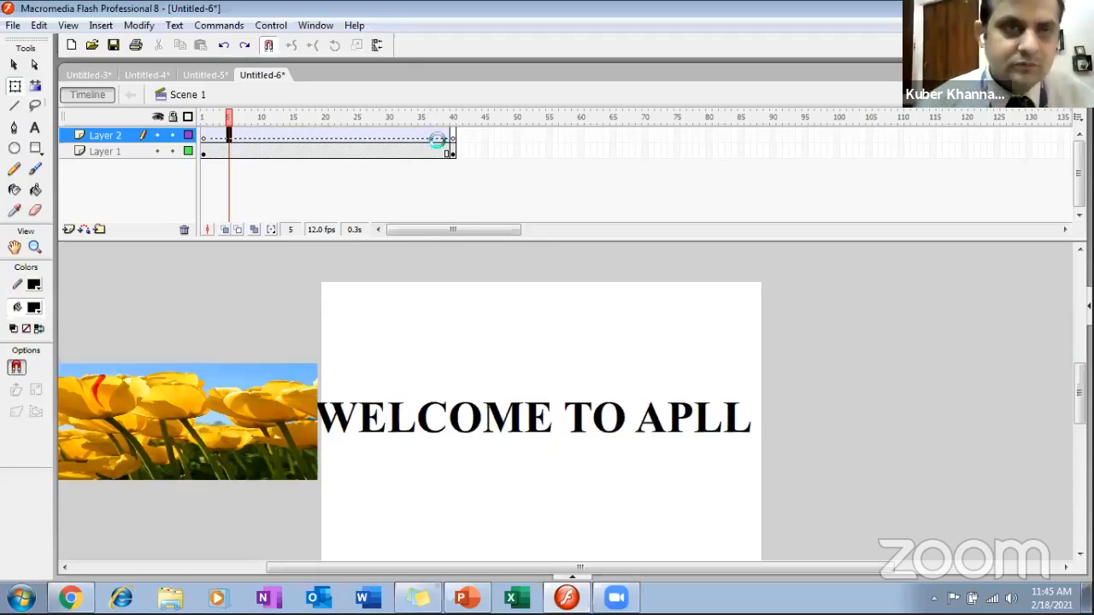
# Try a motion tween on Layer 2 between frames 1 and 40, and undo it
pyautogui.click(454, 136)
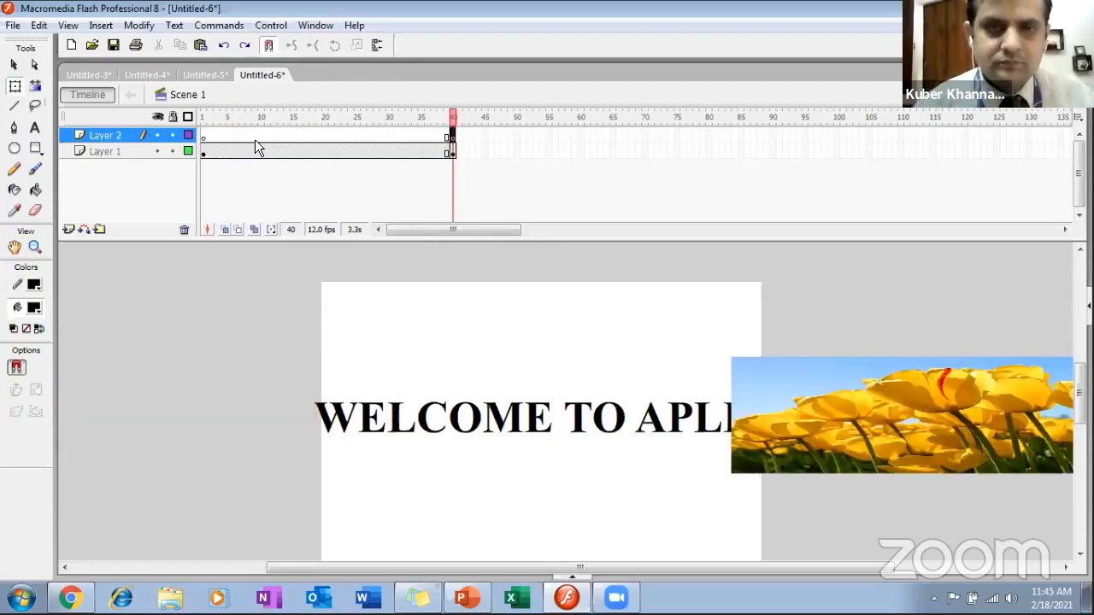
pyautogui.click(261, 137)
pyautogui.rightClick(262, 137)
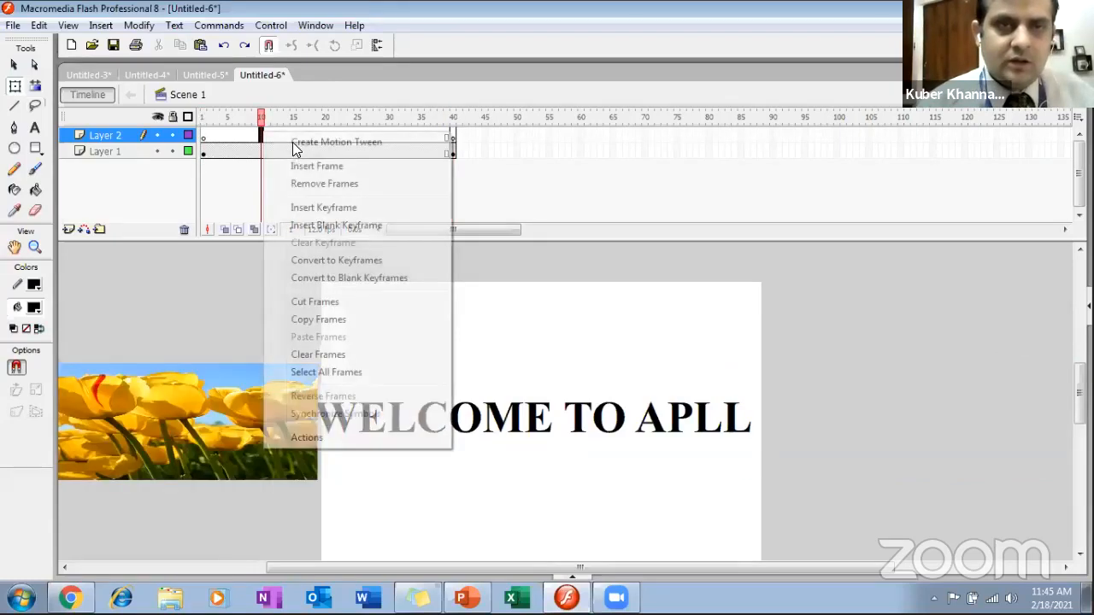
pyautogui.click(294, 140)
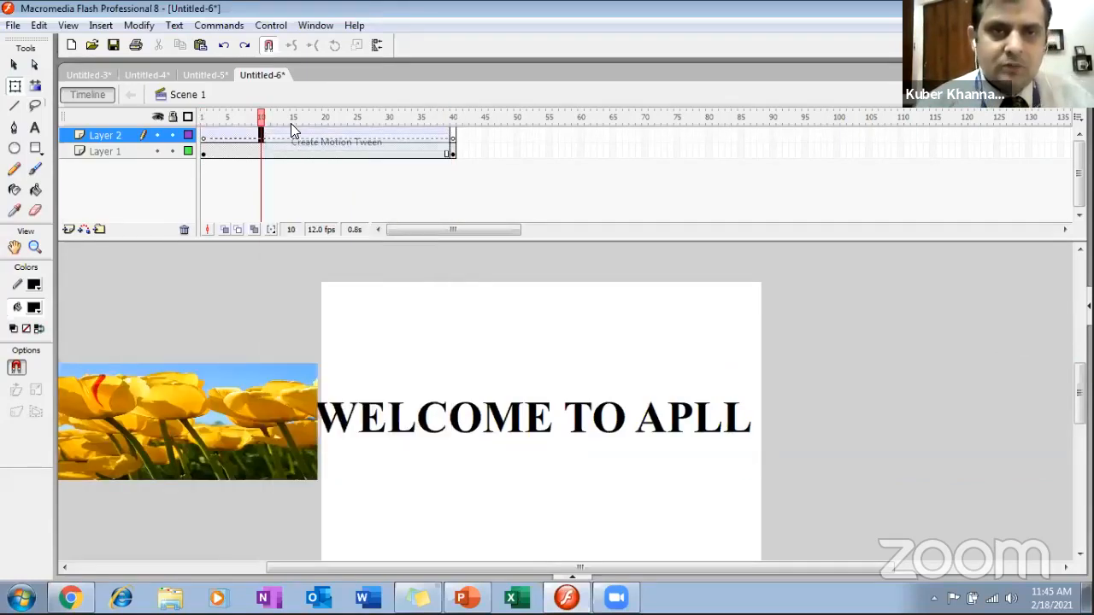
pyautogui.hotkey('ctrl', 'z')
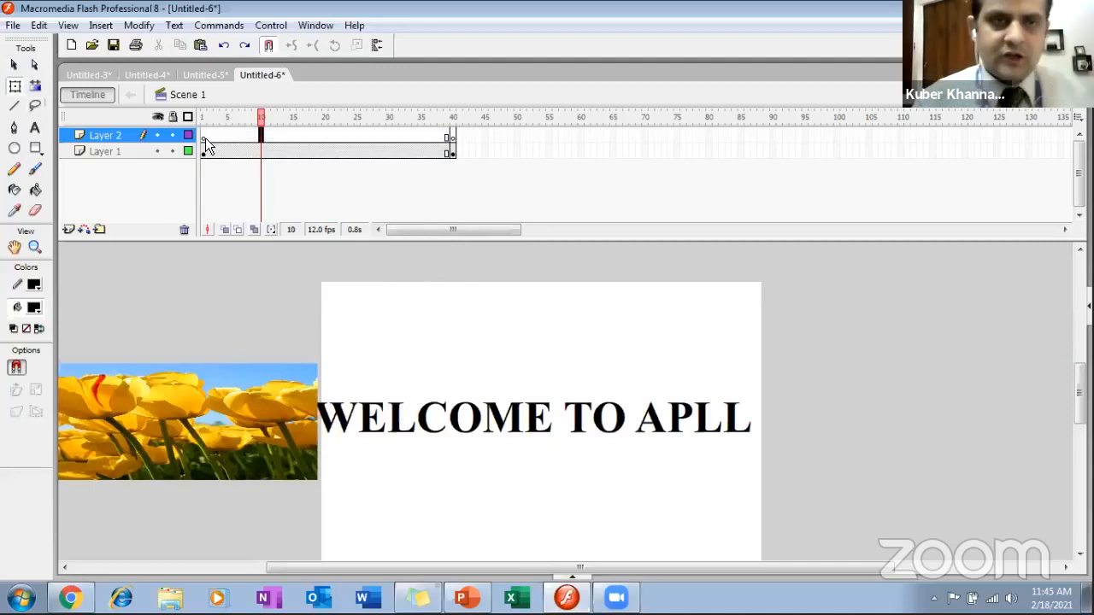
# Insert a keyframe at frame 38 of Layer 2, try a motion tween from it and undo the tween
pyautogui.click(438, 135)
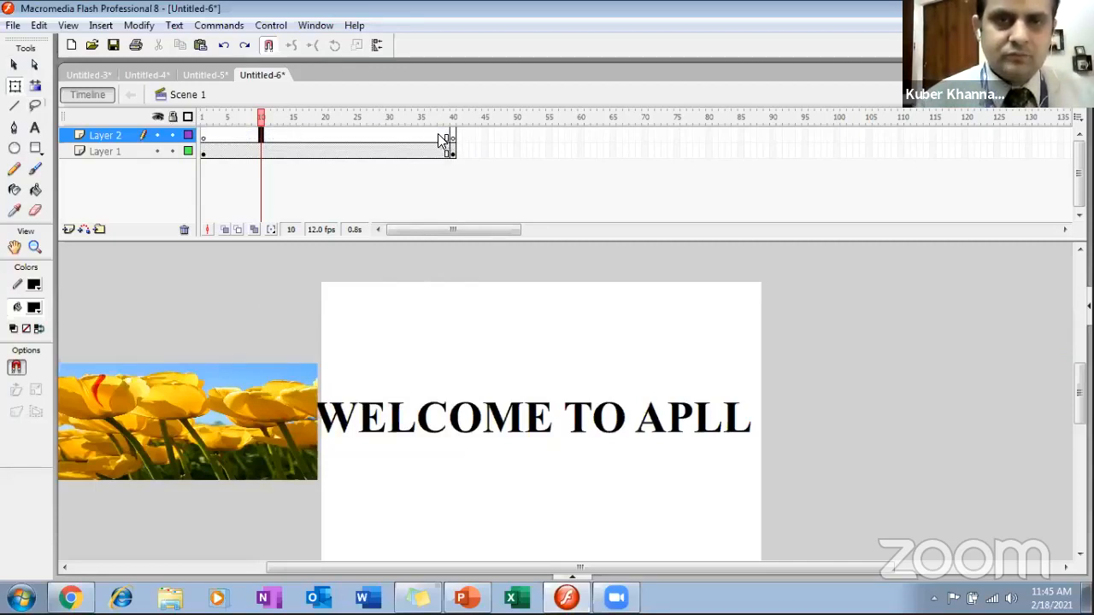
pyautogui.click(480, 210)
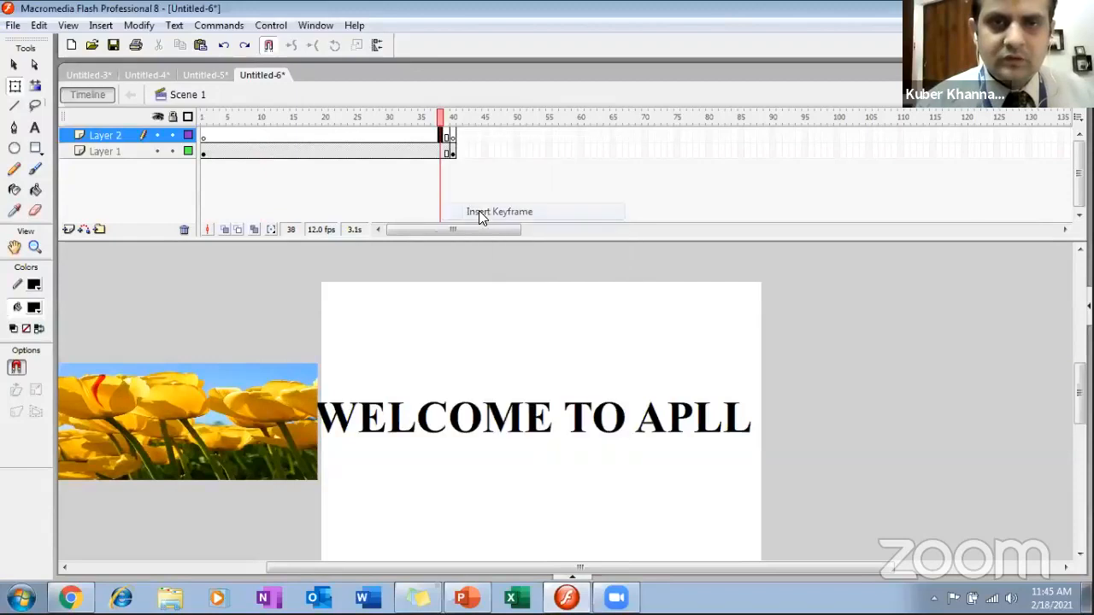
pyautogui.rightClick(439, 137)
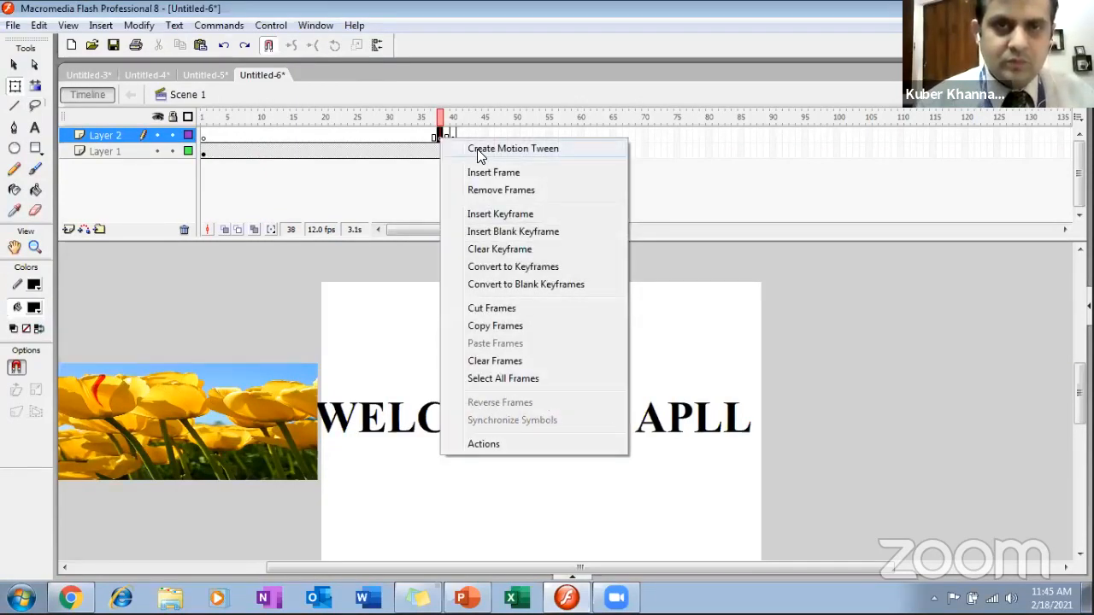
pyautogui.click(477, 148)
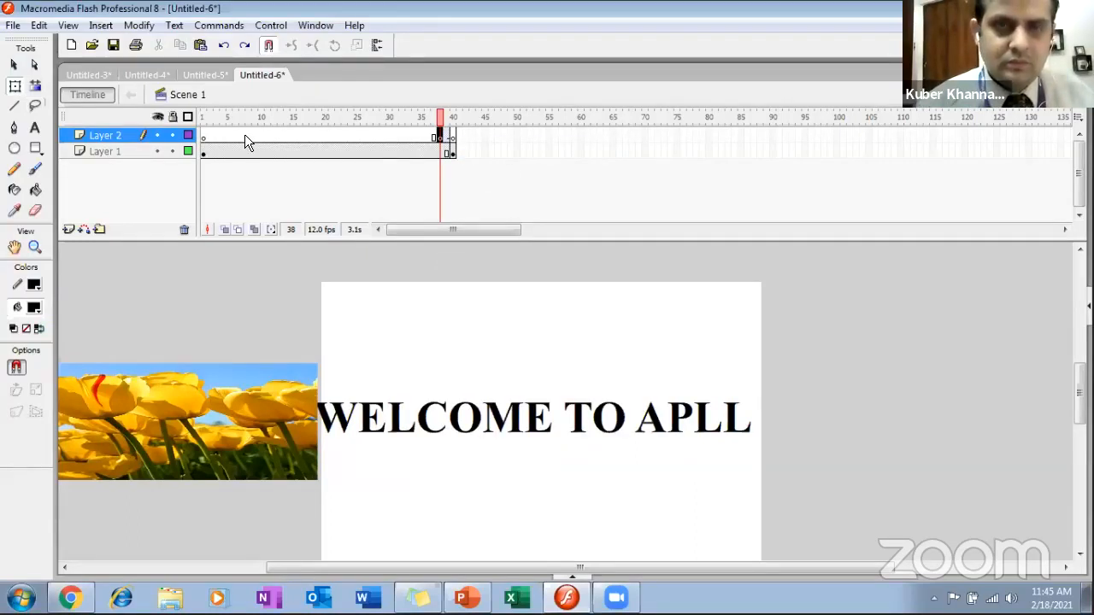
pyautogui.hotkey('ctrl', 'z')
# Try a motion tween on Layer 2 between frames 1 and 38, and undo both the tween and the frame 38 keyframe
pyautogui.click(287, 134)
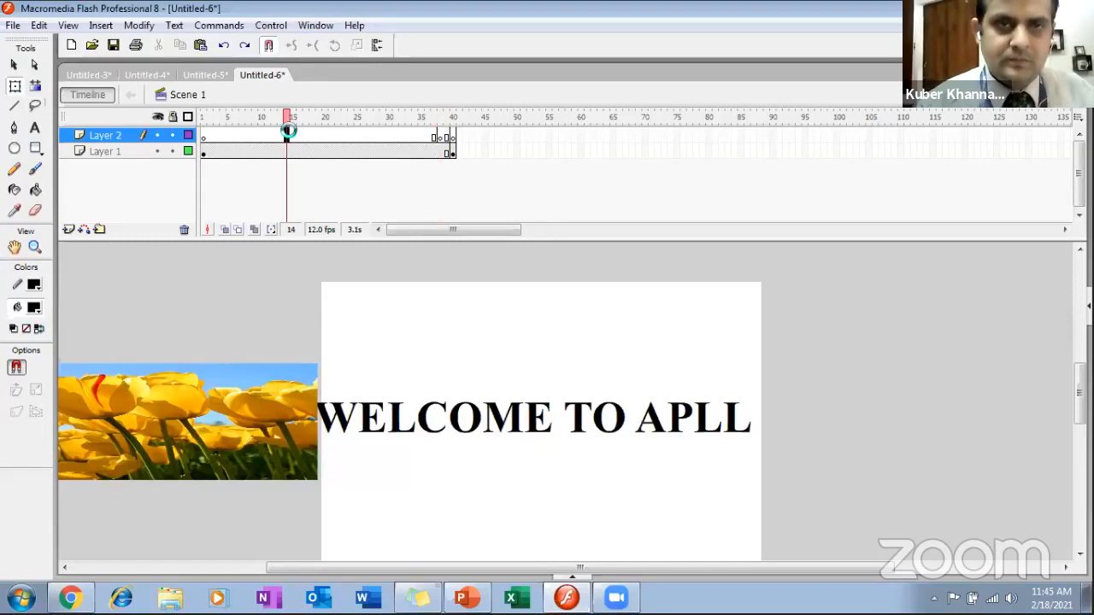
pyautogui.rightClick(290, 135)
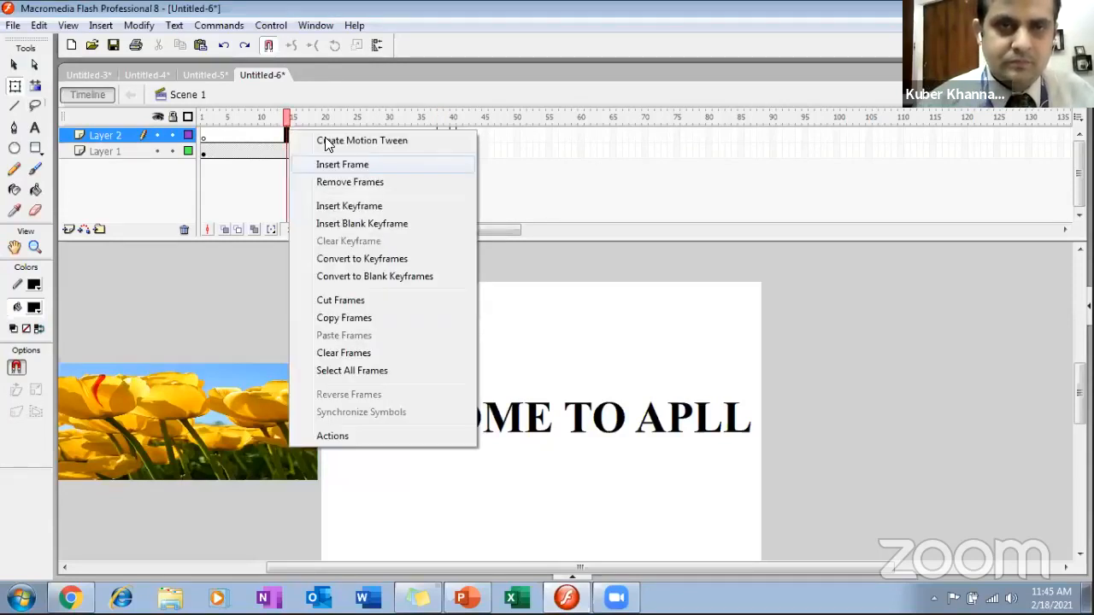
pyautogui.click(325, 140)
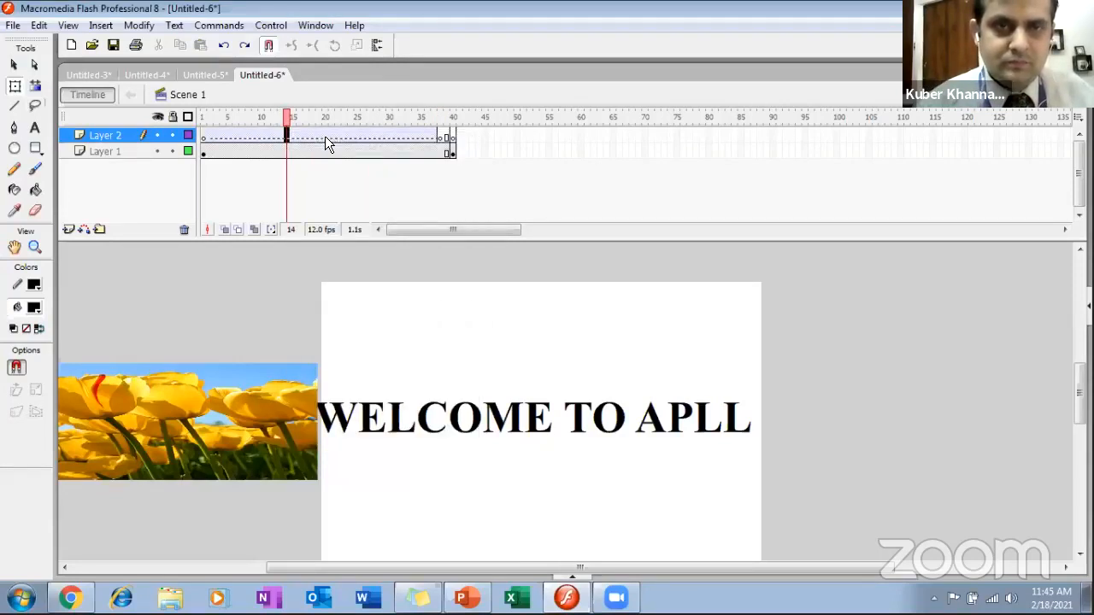
pyautogui.hotkey('ctrl', 'z')
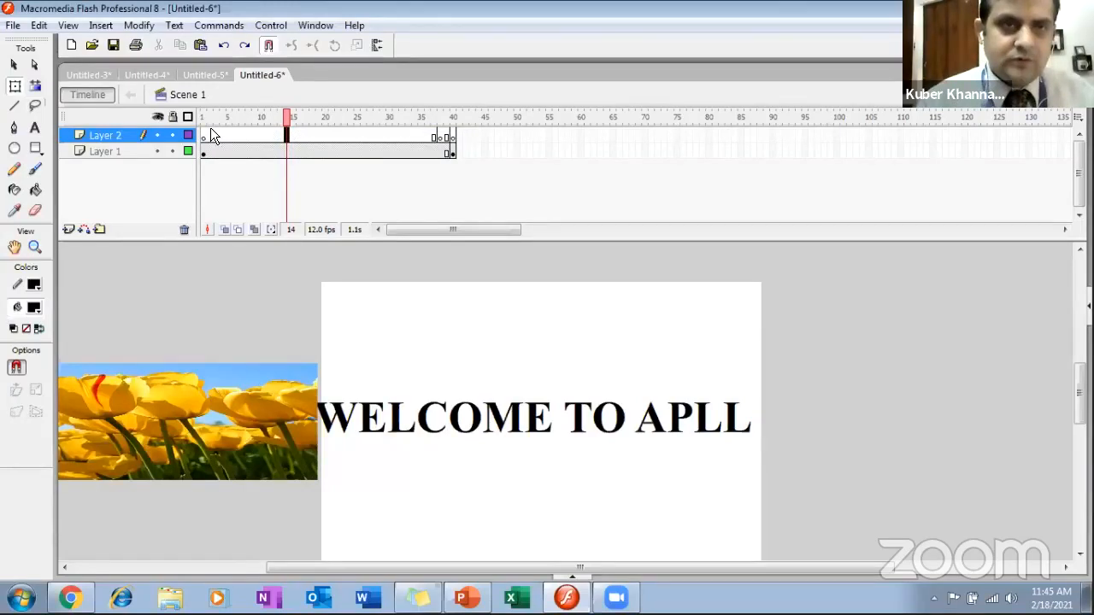
pyautogui.hotkey('ctrl', 'z')
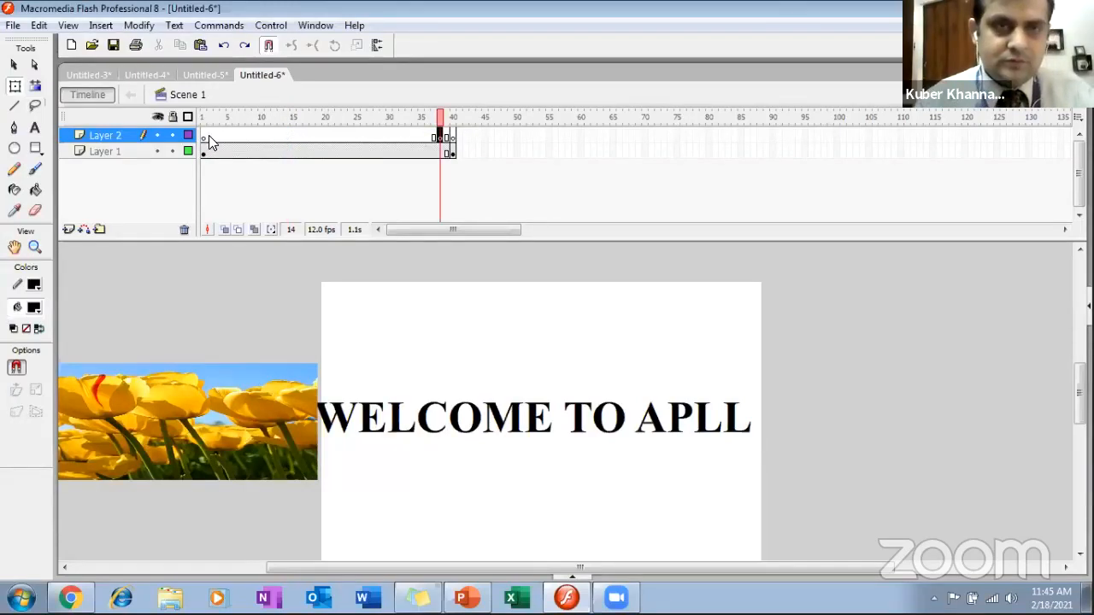
pyautogui.hotkey('ctrl', 'z')
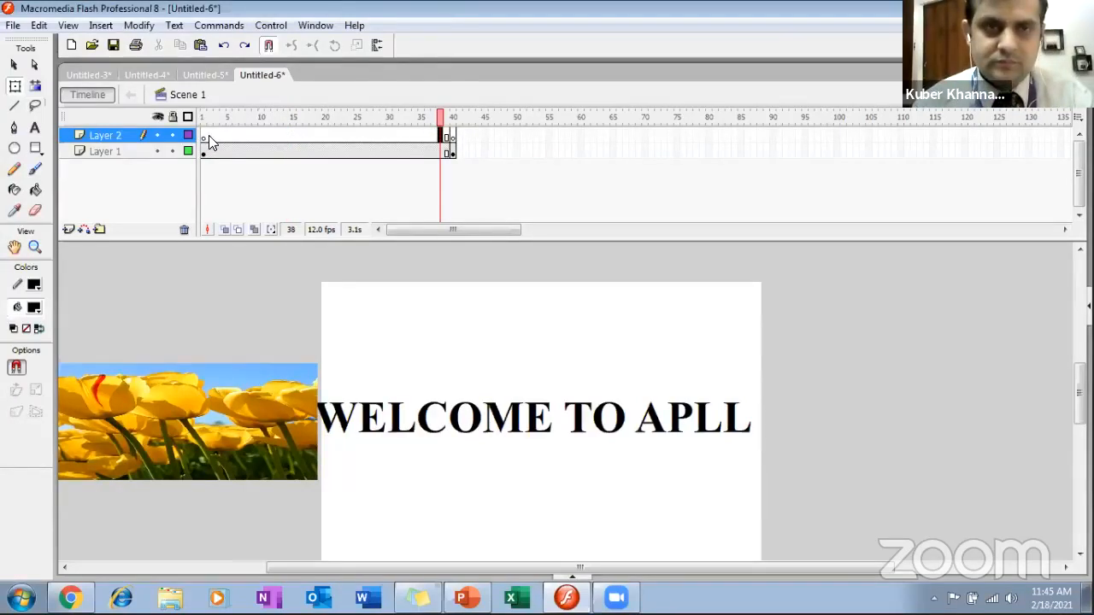
pyautogui.hotkey('ctrl', 'z')
pyautogui.hotkey('ctrl', 'z')
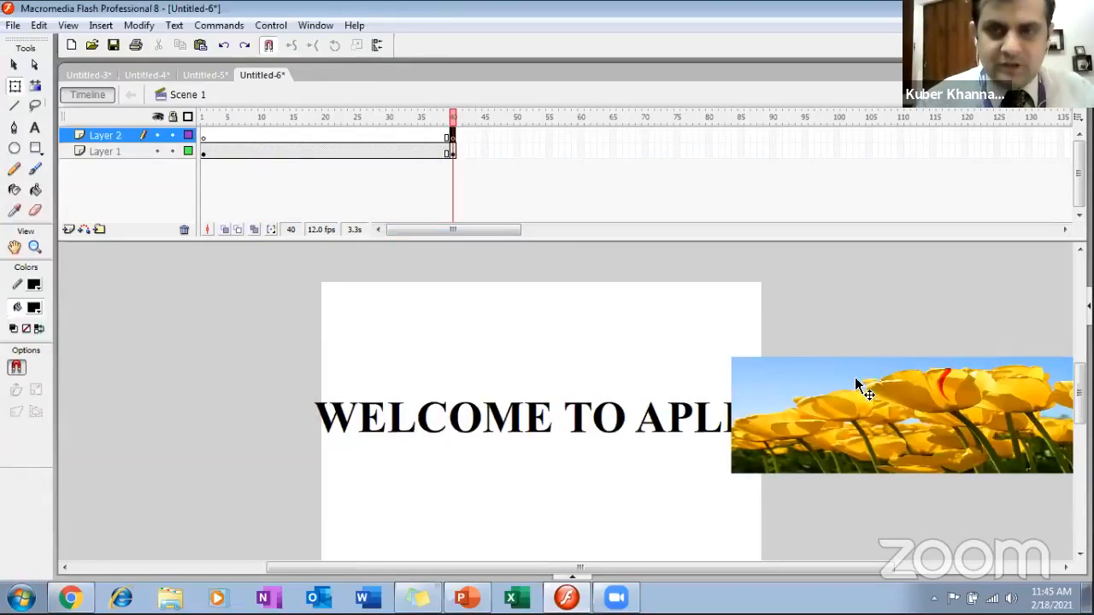
# Move the tulips picture at frame 40 slightly further right, away from the end of the text, and undo the last nudge
pyautogui.click(872, 389)
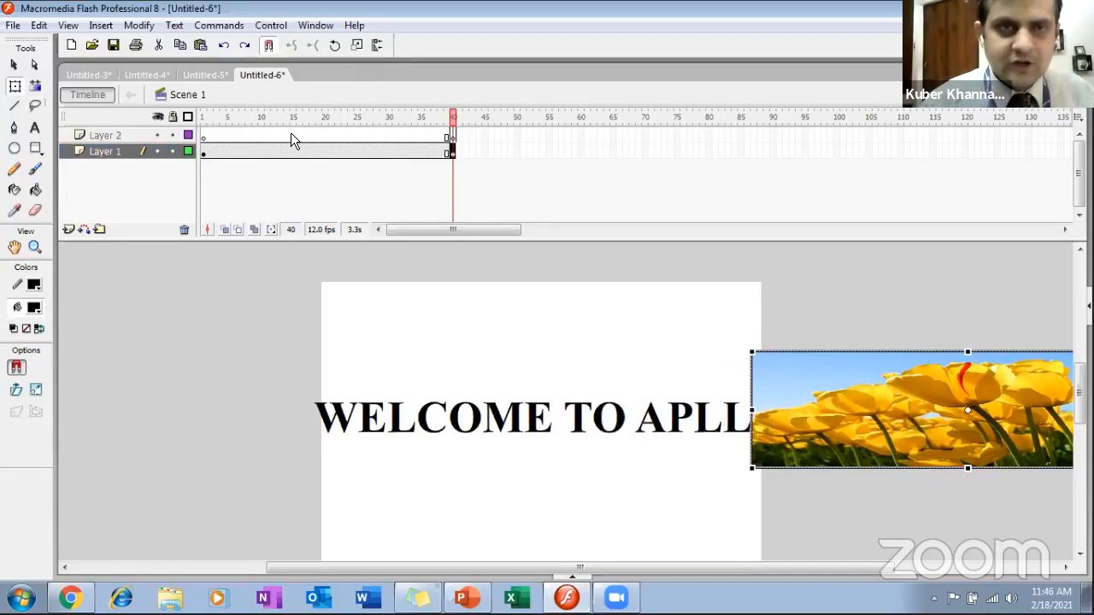
pyautogui.click(453, 138)
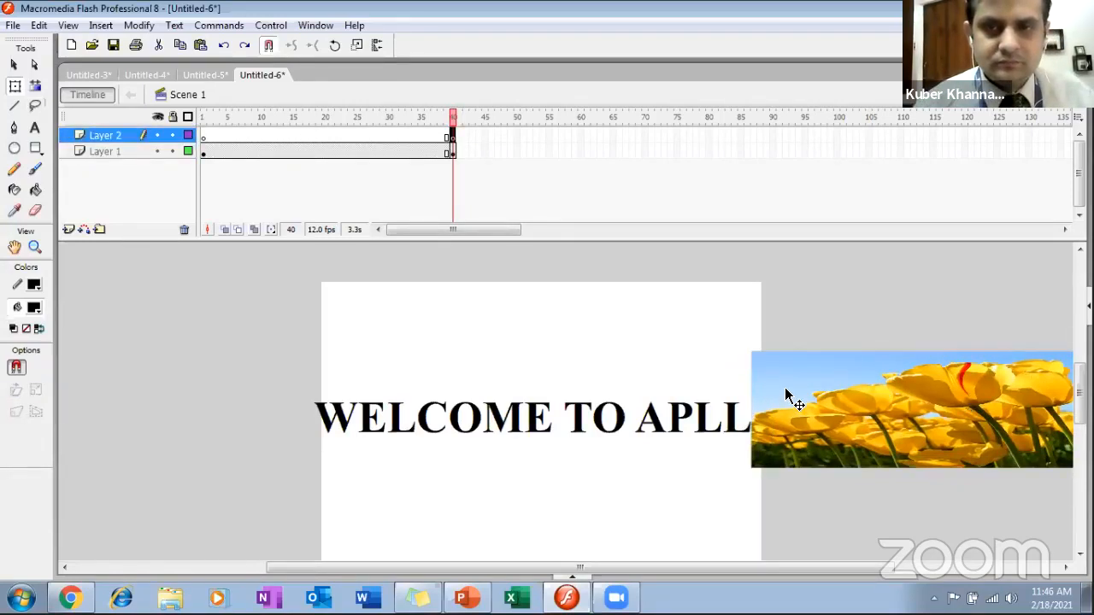
pyautogui.moveTo(784, 390); pyautogui.dragTo(786, 389)
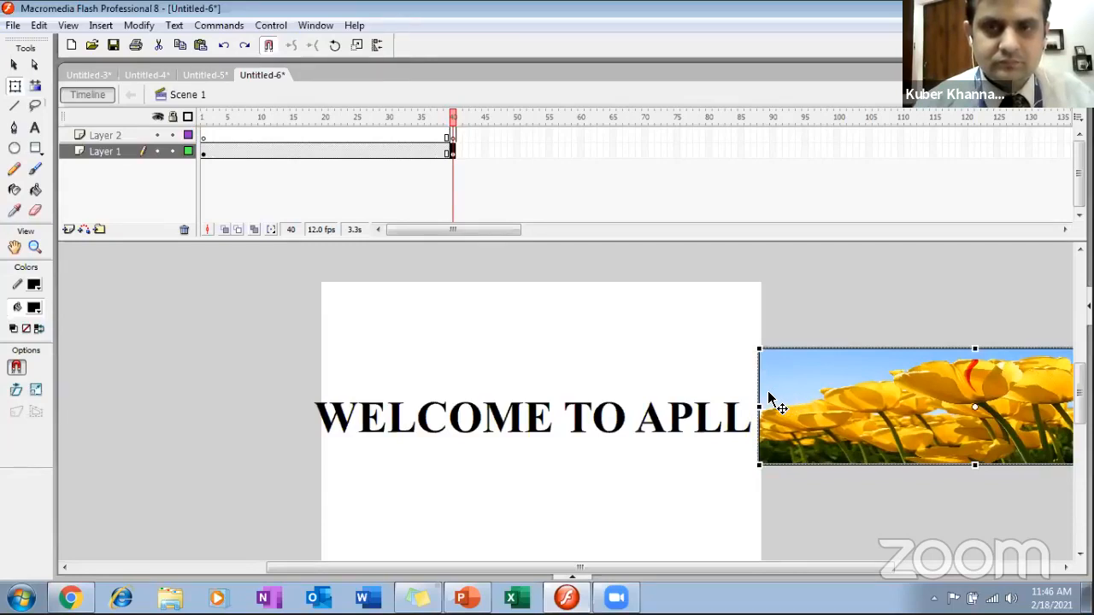
pyautogui.hotkey('ctrl', 'z')
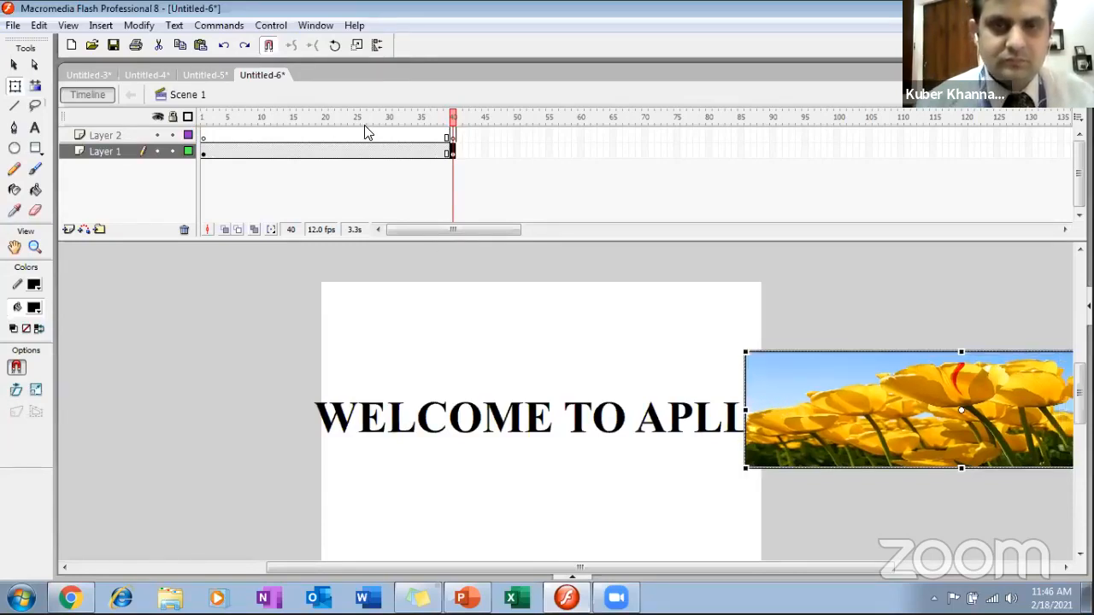
# Try the motion tween on Layer 2 across frames 1 to 40 again, check it from the first frame and undo it
pyautogui.click(452, 137)
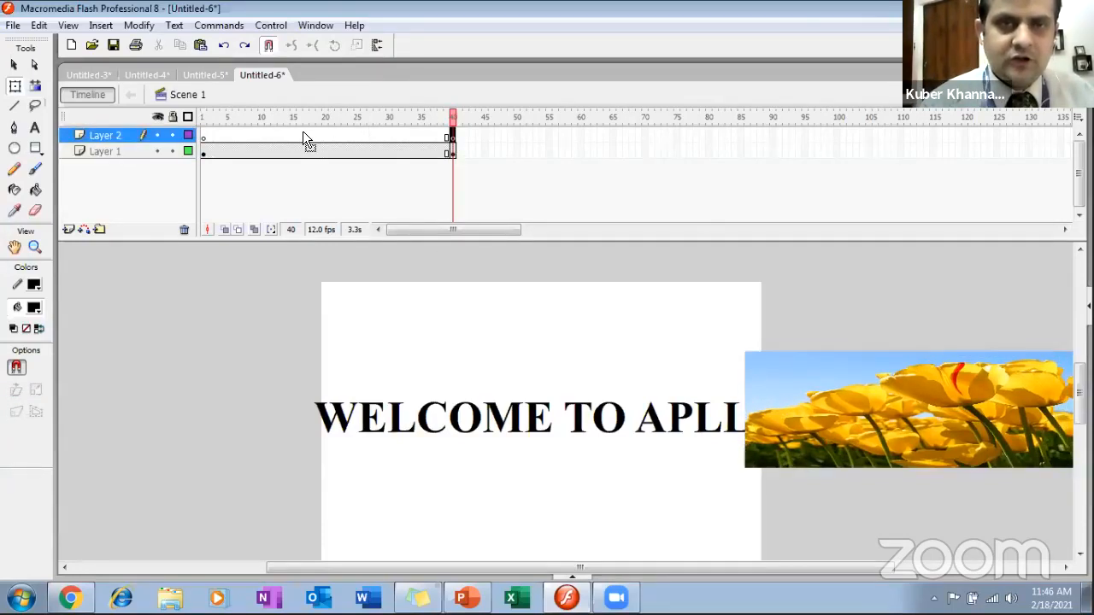
pyautogui.click(304, 135)
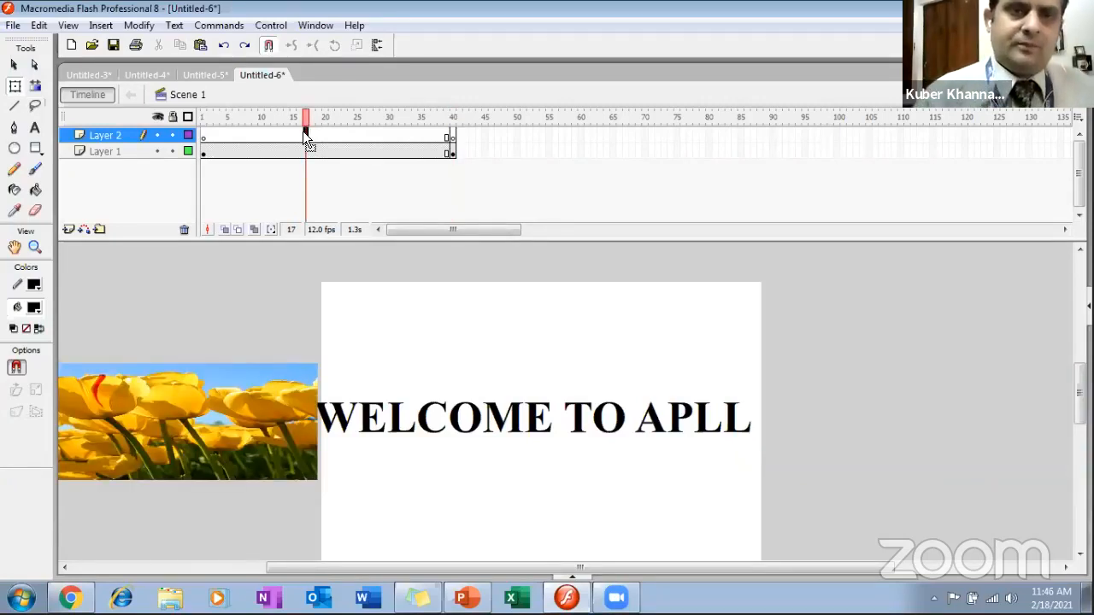
pyautogui.rightClick(305, 137)
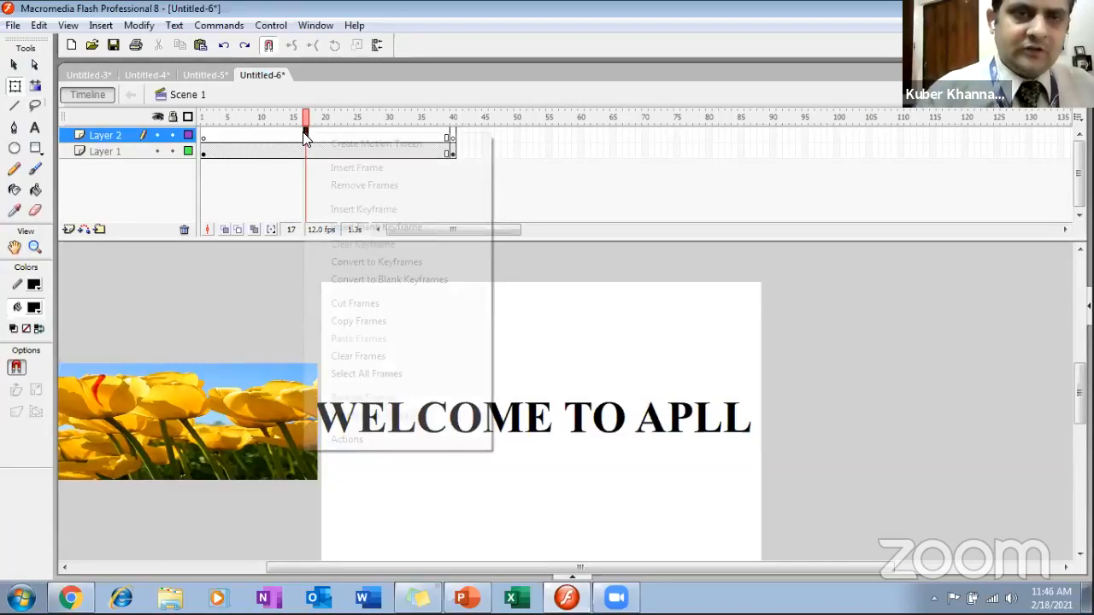
pyautogui.click(250, 151)
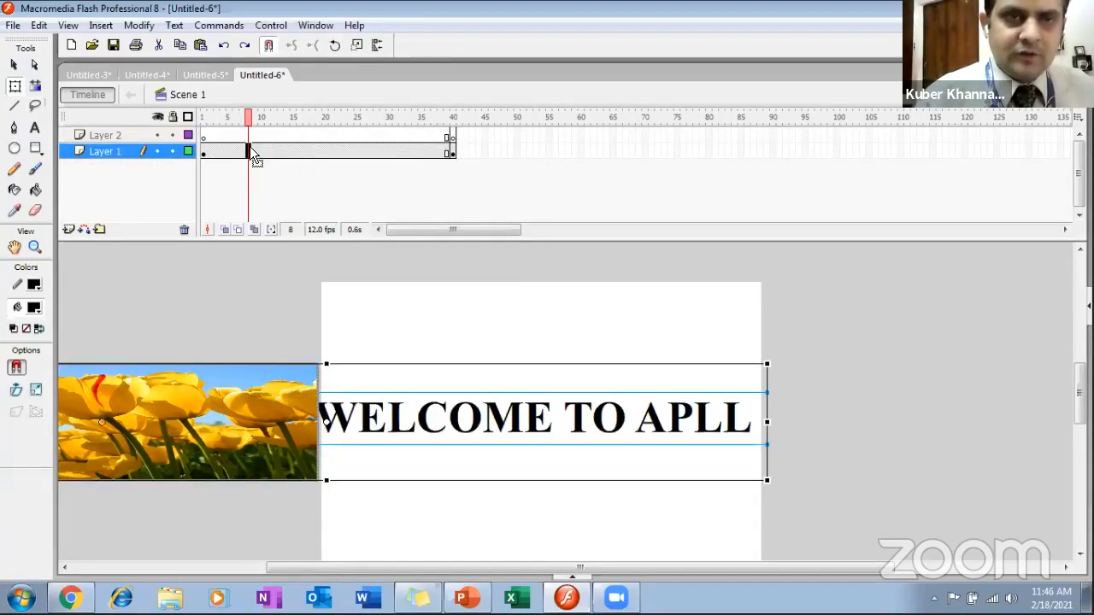
pyautogui.click(257, 136)
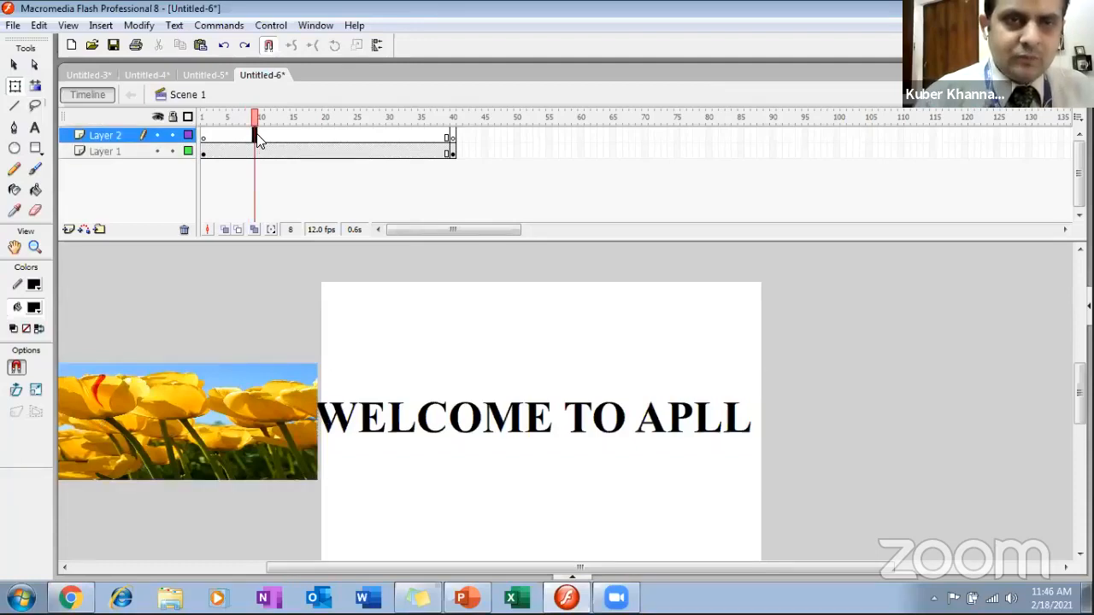
pyautogui.rightClick(259, 139)
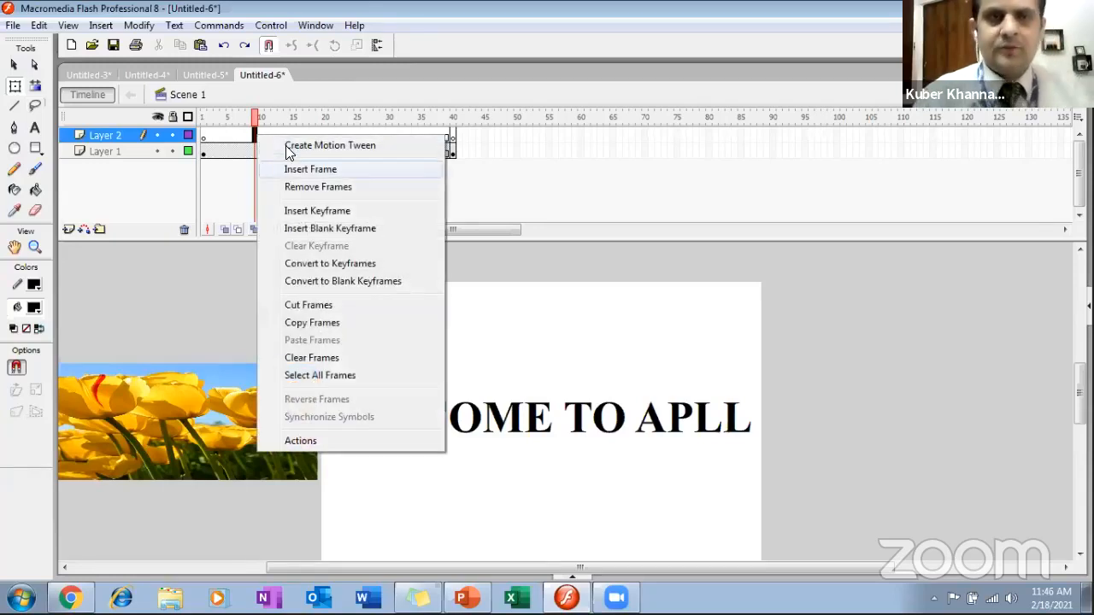
pyautogui.click(291, 146)
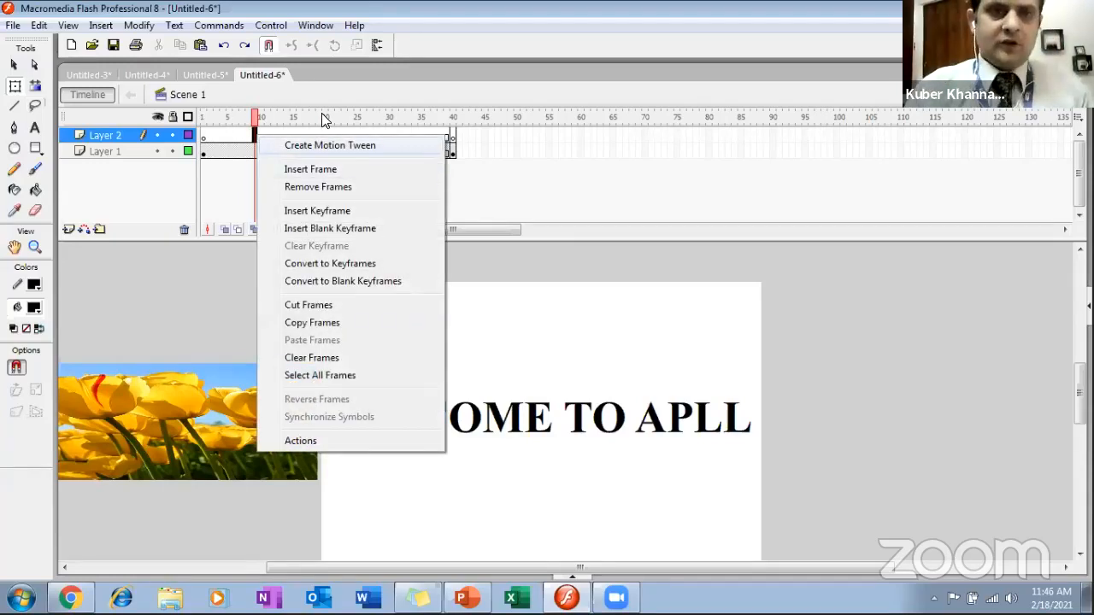
pyautogui.click(205, 116)
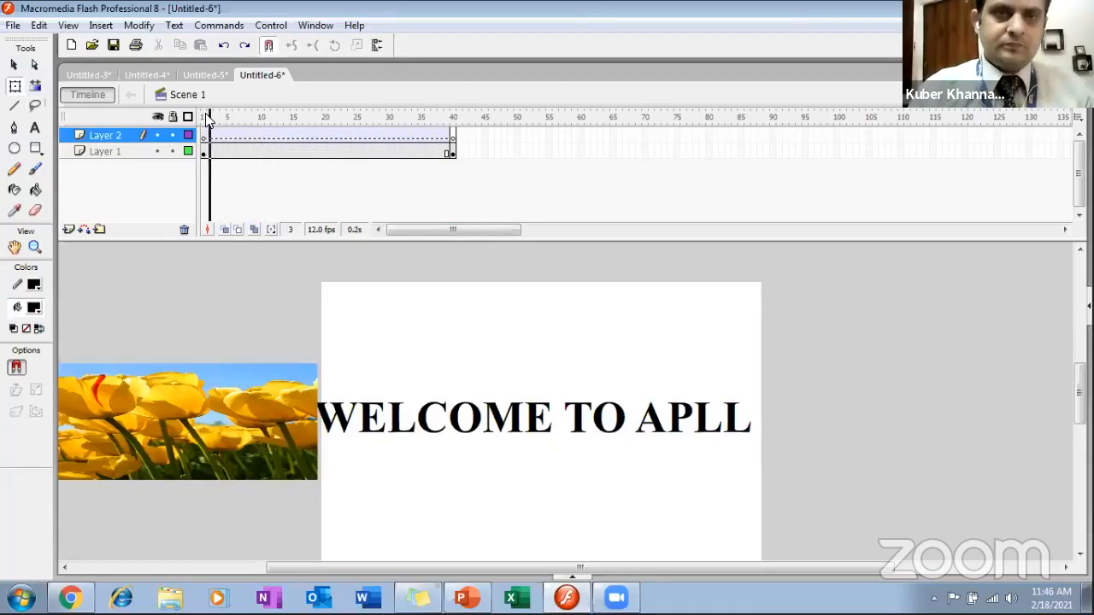
pyautogui.hotkey('ctrl', 'z')
pyautogui.hotkey('ctrl', 'z')
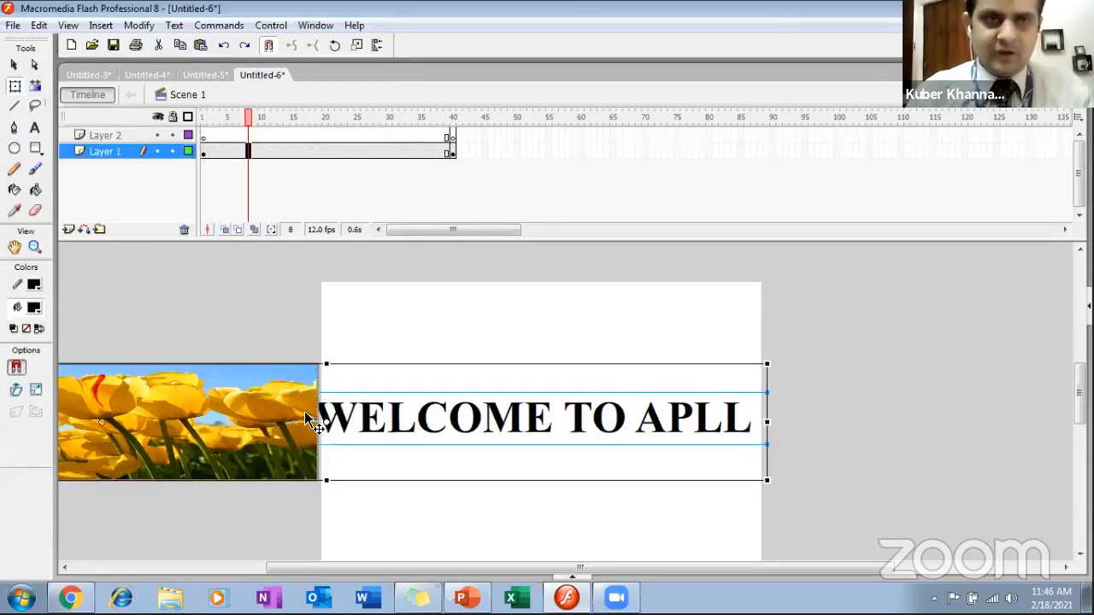
# Undo the tulips picture's moves at frame 40 and the keyframe inserted at frame 40 of Layer 1
pyautogui.click(306, 136)
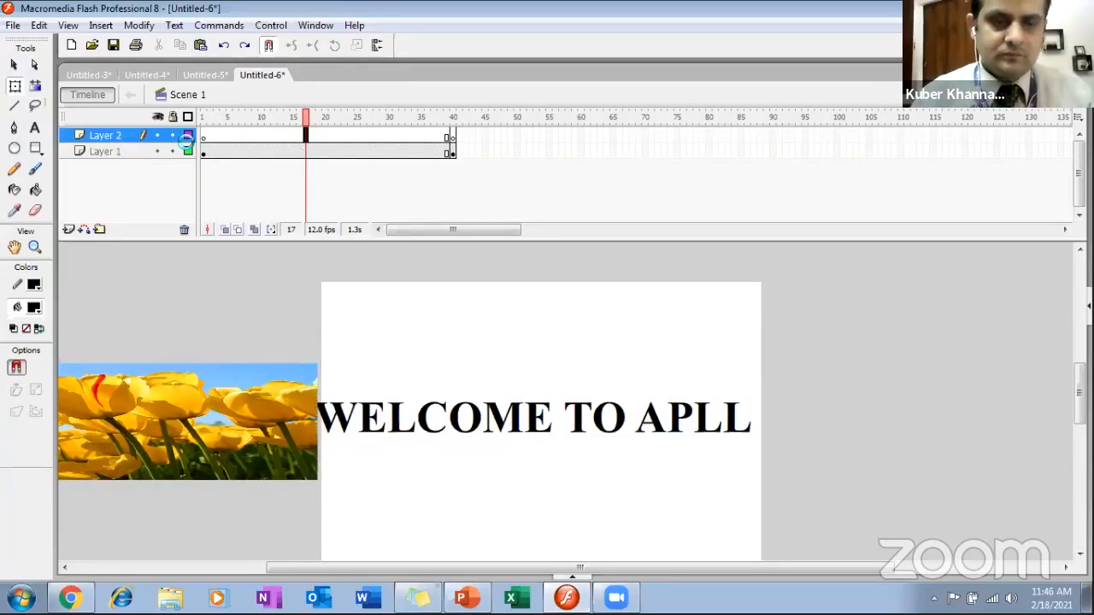
pyautogui.press('Return')
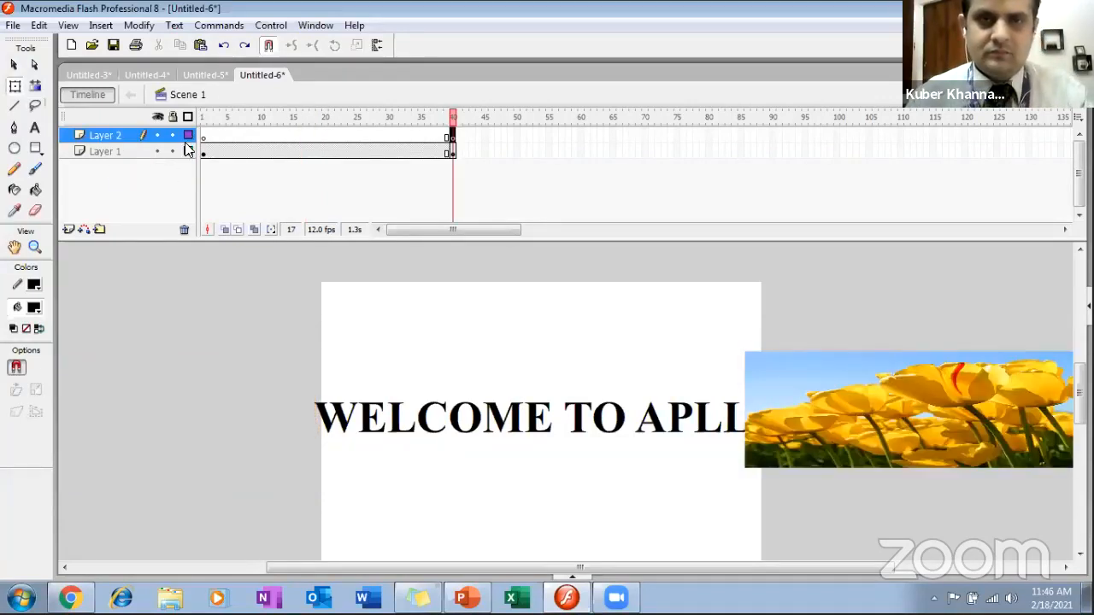
pyautogui.click(188, 150)
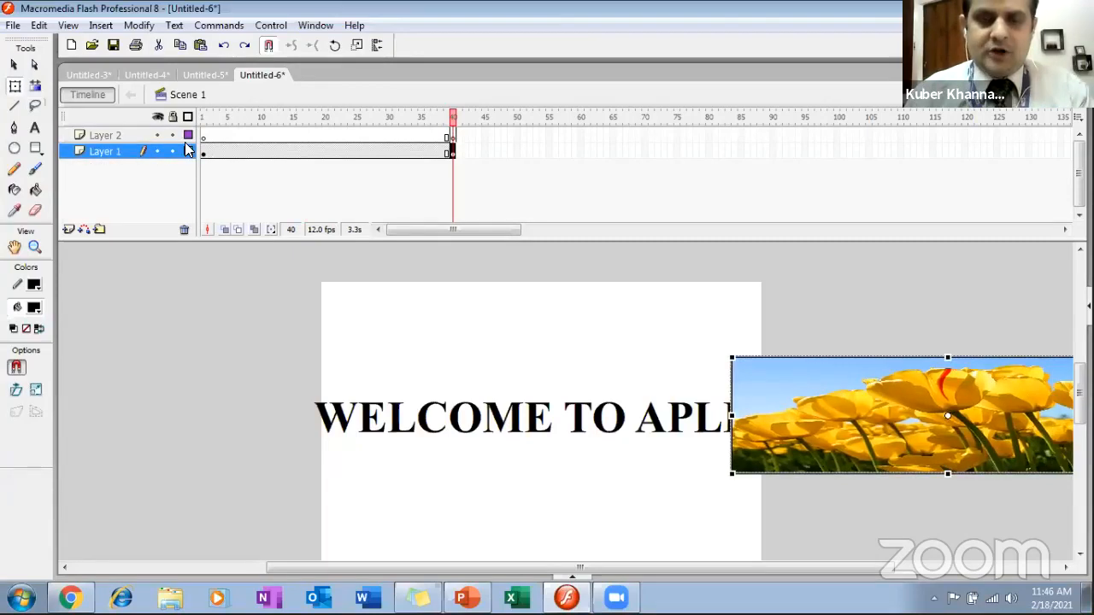
pyautogui.click(187, 140)
pyautogui.click(187, 147)
pyautogui.click(186, 141)
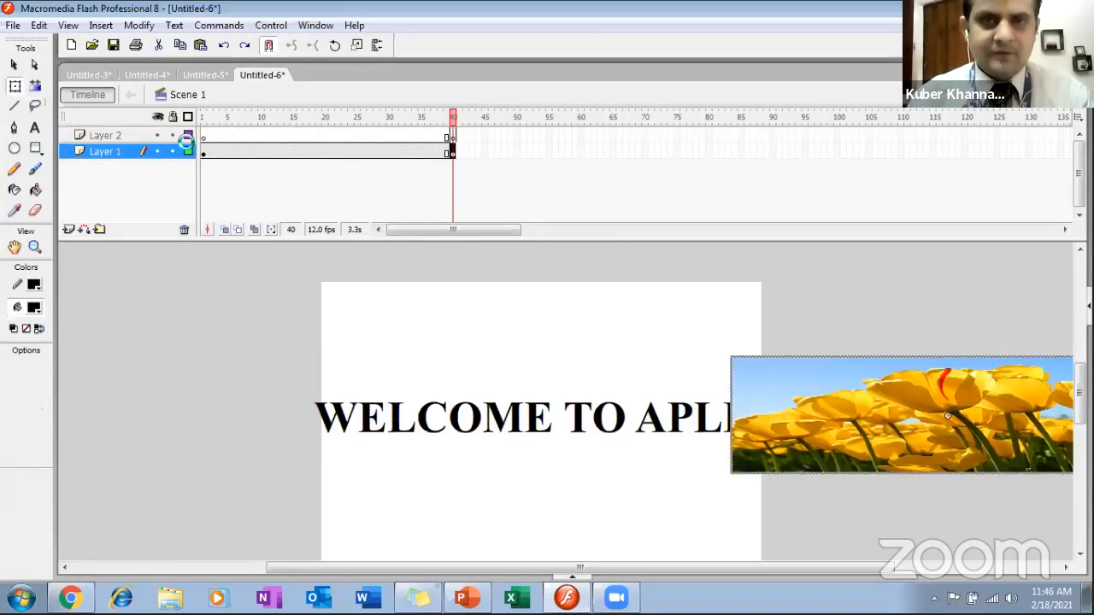
pyautogui.hotkey('ctrl', 'z')
pyautogui.hotkey('ctrl', 'z')
pyautogui.press('Delete')
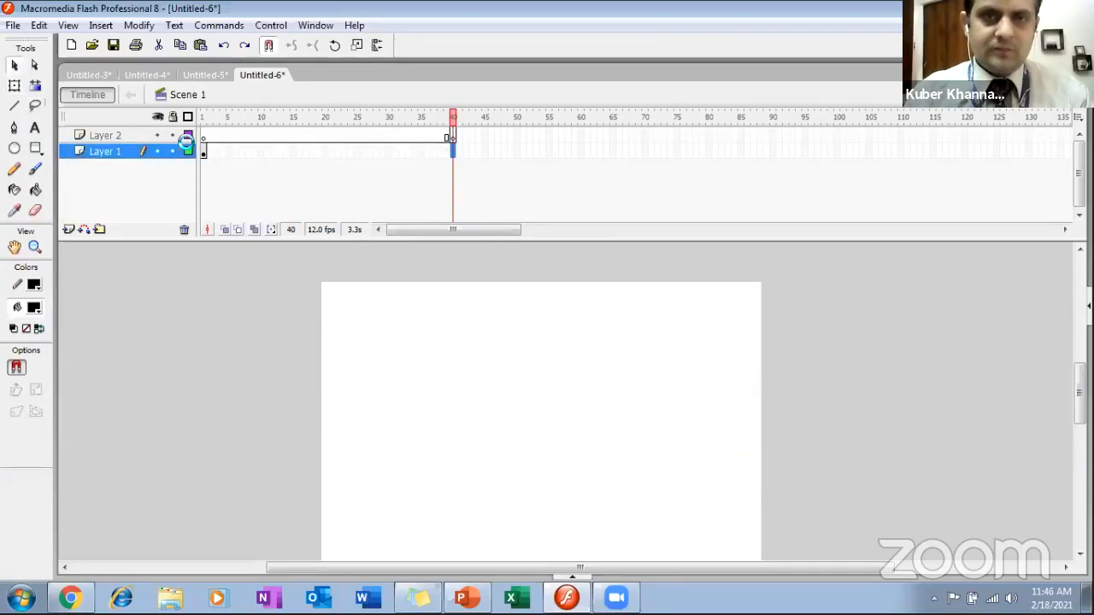
# Undo the keyframe inserted at frame 40 of Layer 2
pyautogui.click(453, 137)
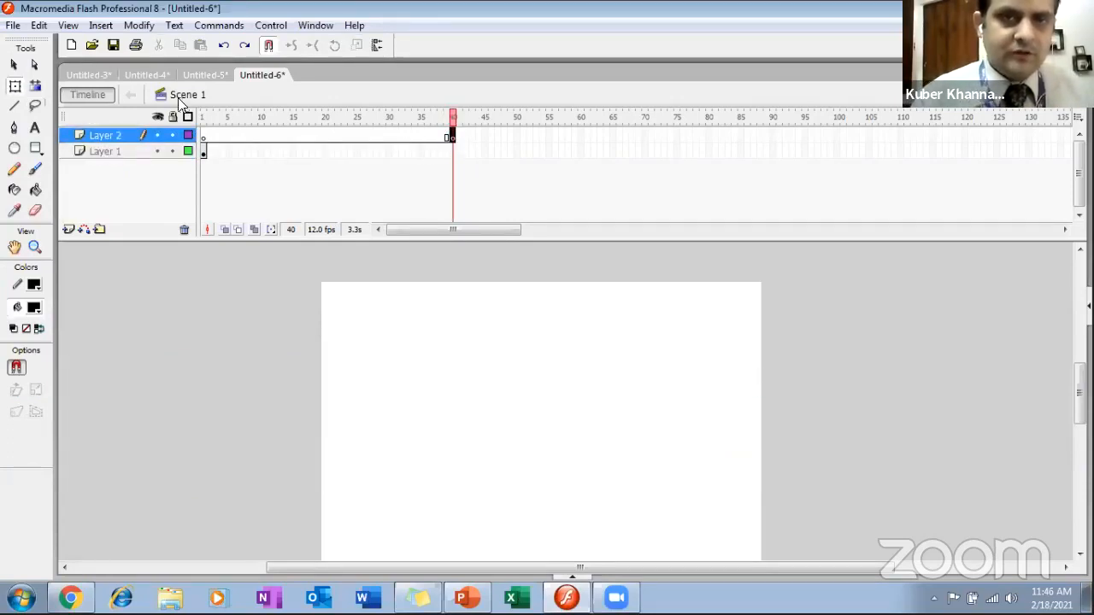
pyautogui.hotkey('ctrl', 'z')
pyautogui.hotkey('ctrl', 'z')
pyautogui.hotkey('ctrl', 'z')
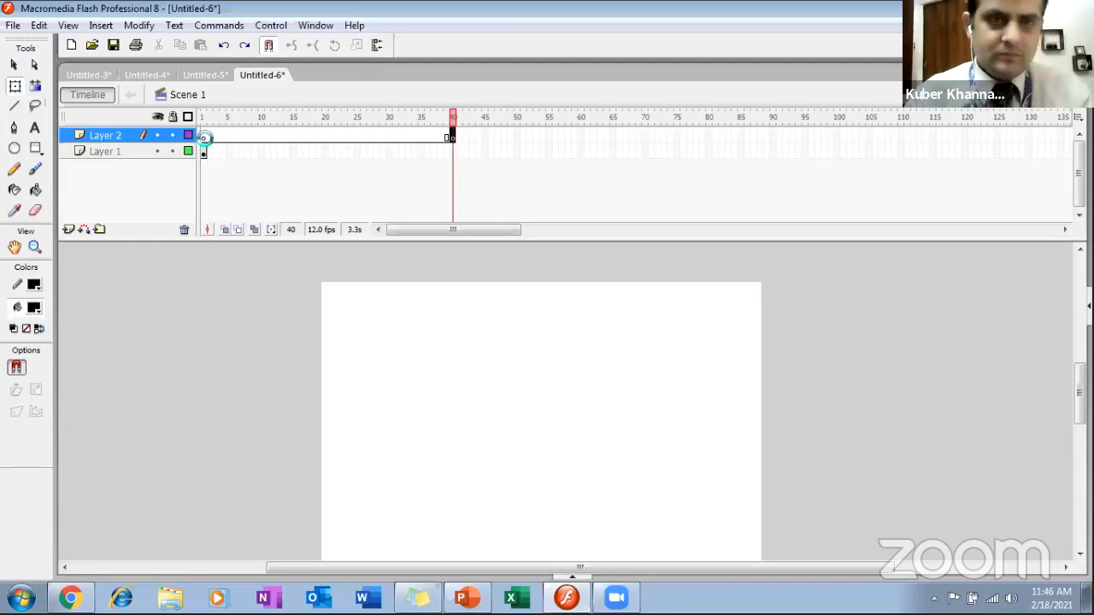
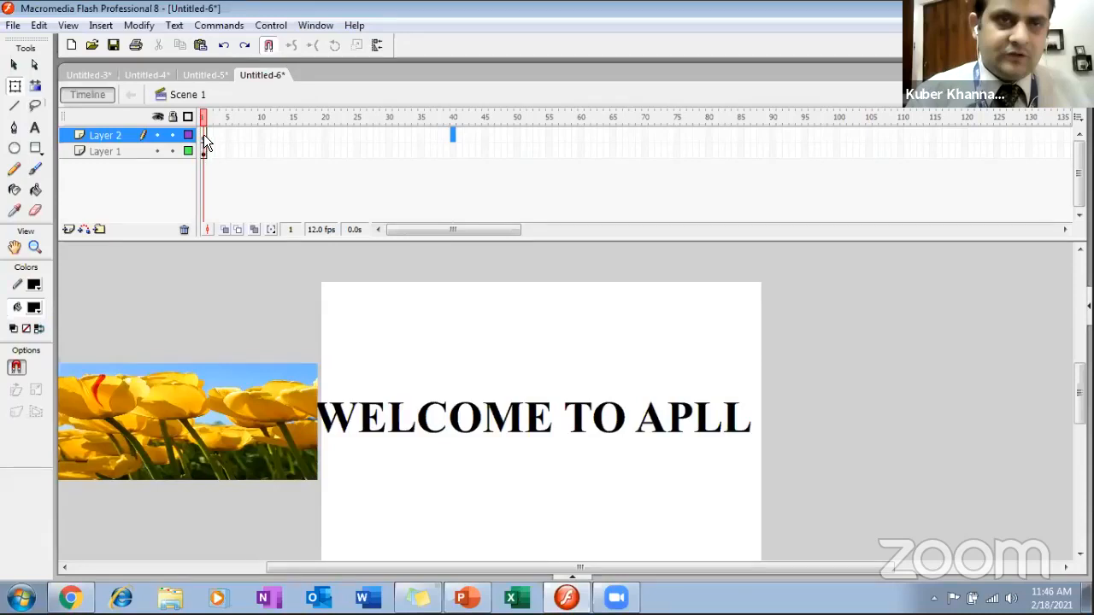
pyautogui.click(163, 384)
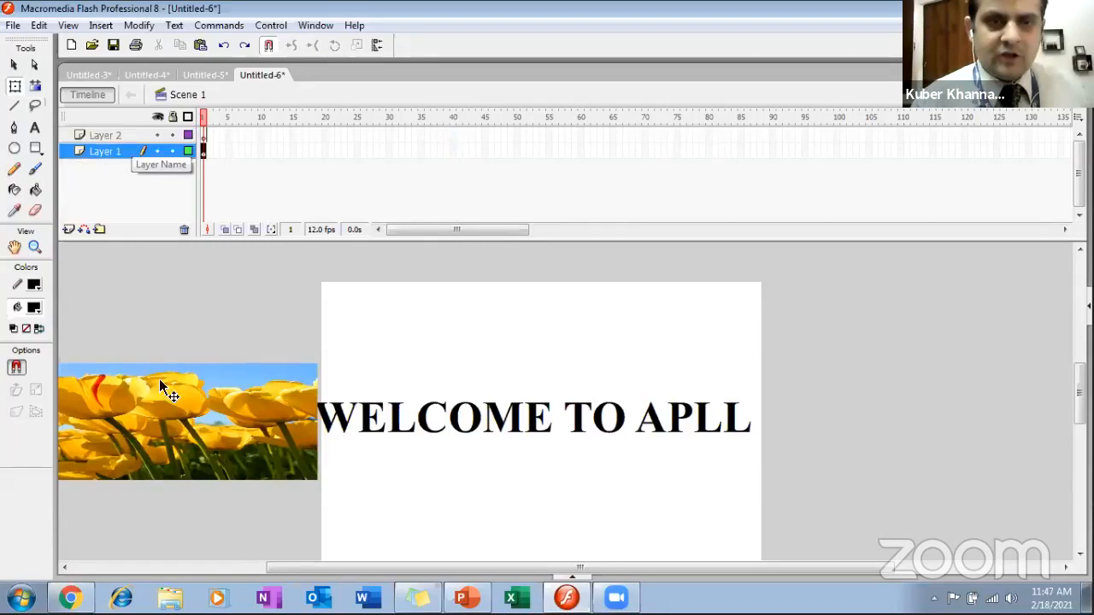
pyautogui.hotkey('ctrl', 'z')
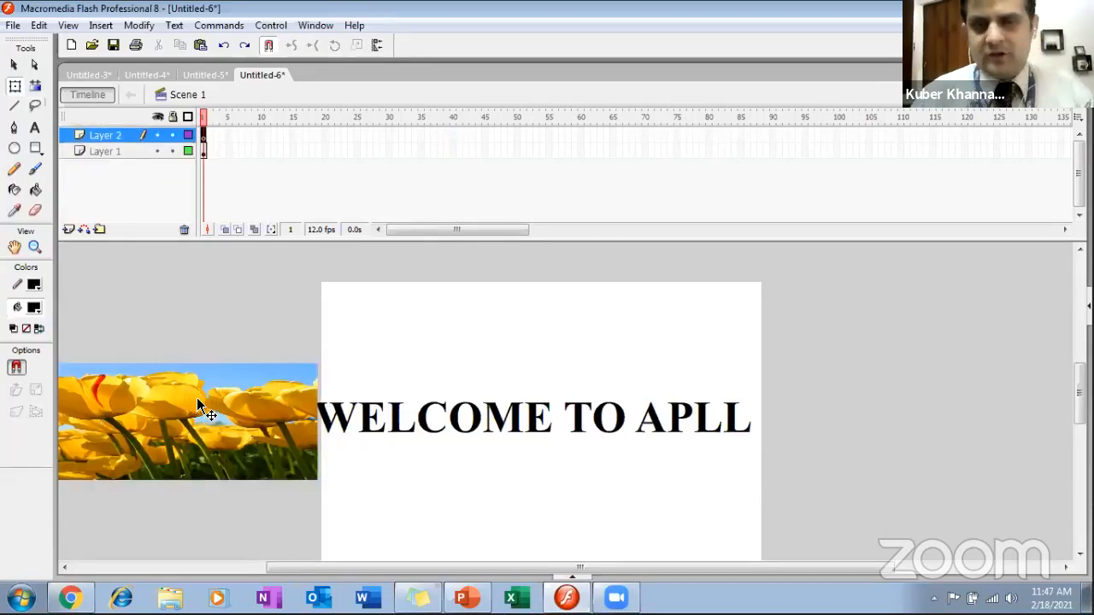
# Insert a keyframe at frame 41 of Layer 1
pyautogui.click(198, 153)
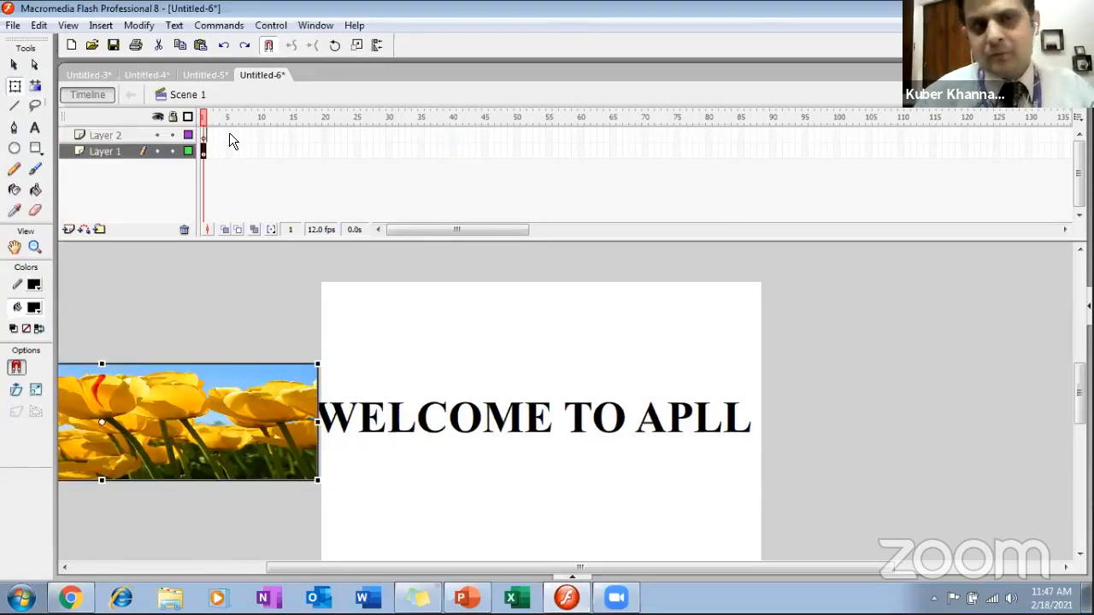
pyautogui.click(338, 436)
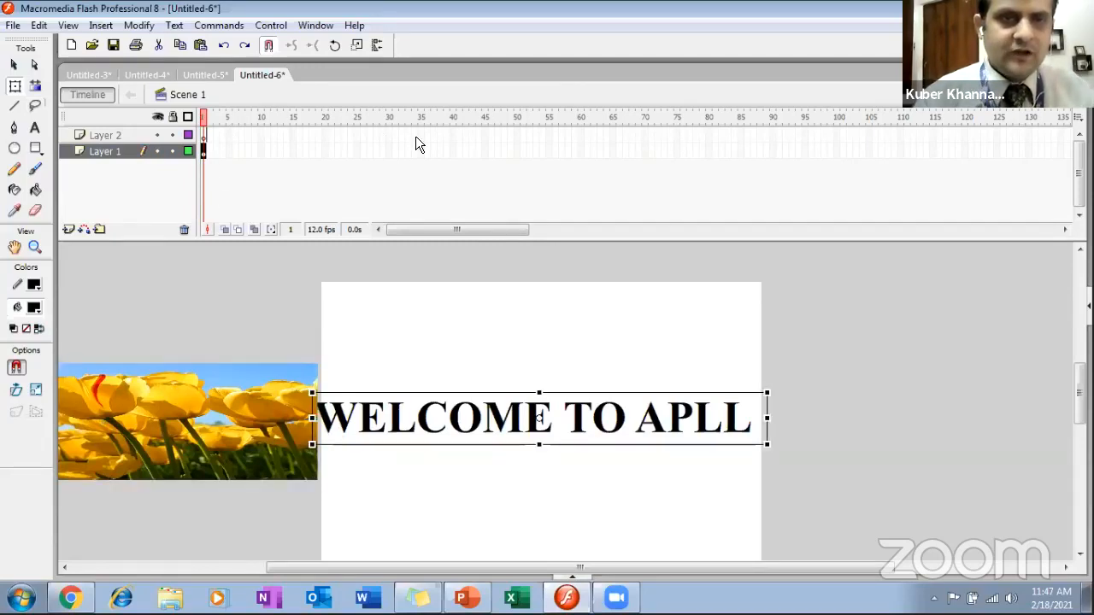
pyautogui.click(459, 149)
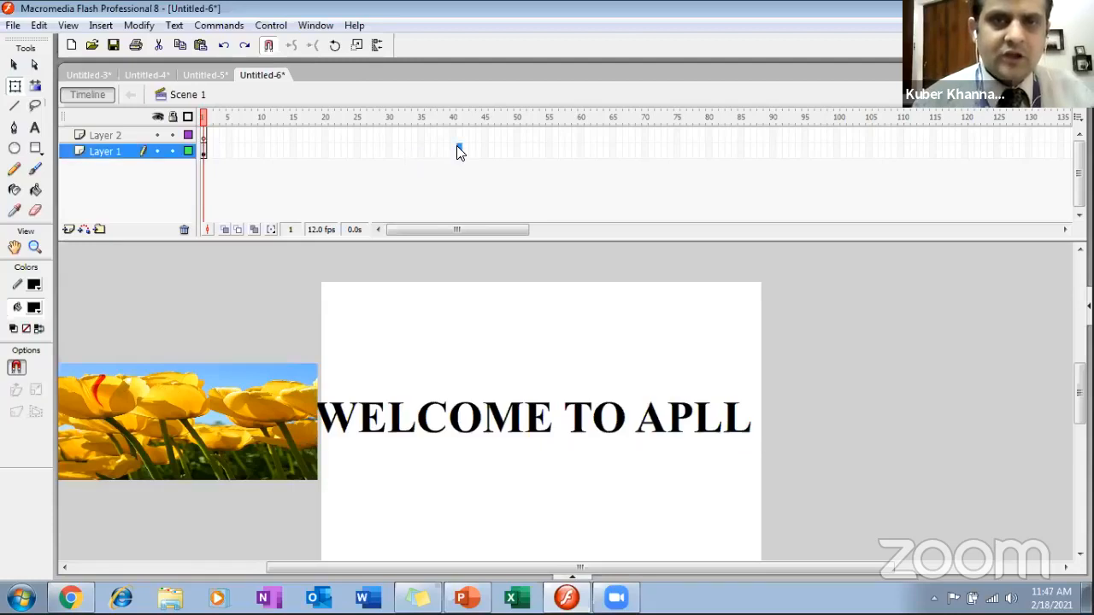
pyautogui.rightClick(458, 150)
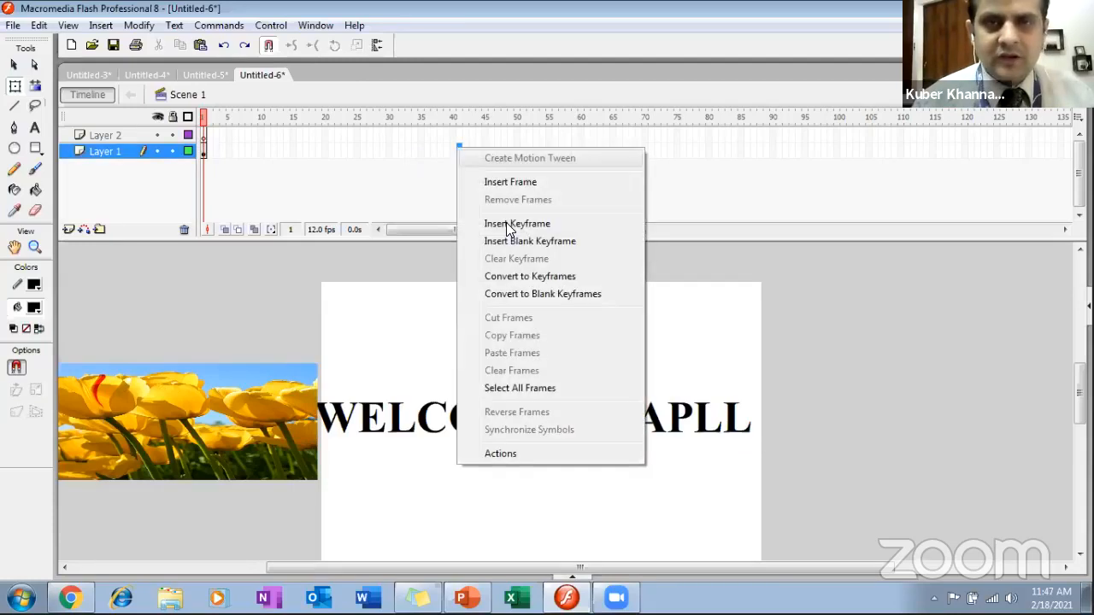
pyautogui.click(511, 224)
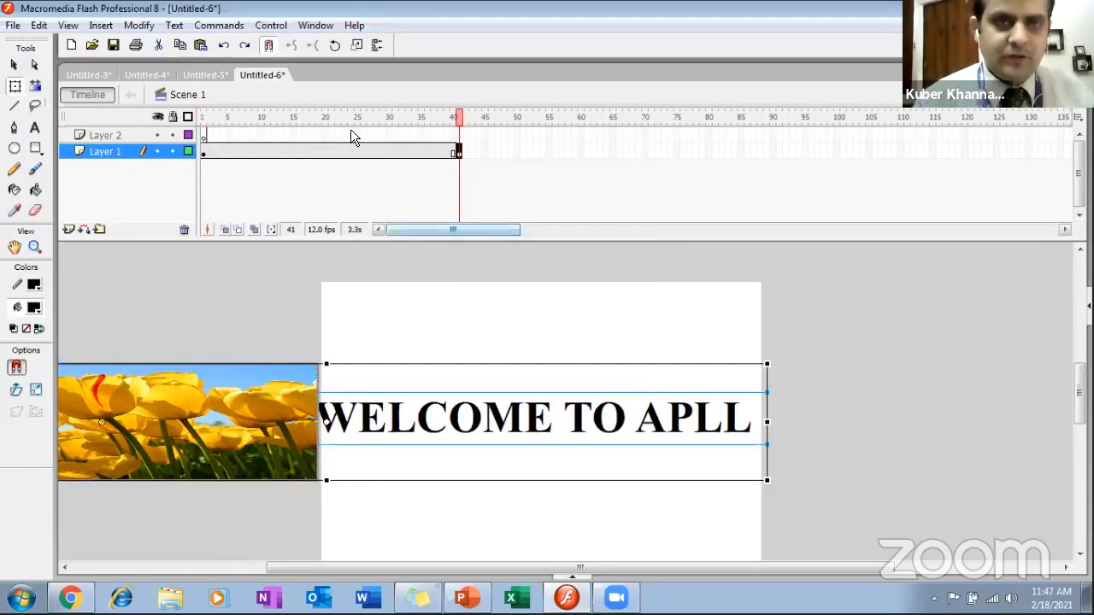
# Insert a keyframe at frame 41 of Layer 2 and move the tulips picture there just past the right end of the text
pyautogui.click(455, 134)
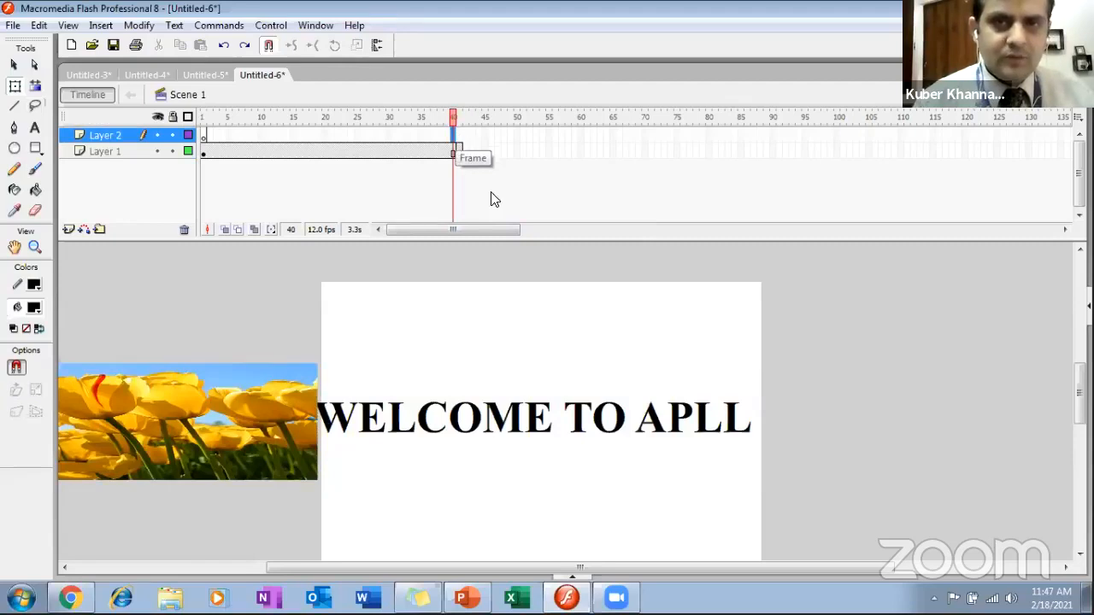
pyautogui.rightClick(460, 134)
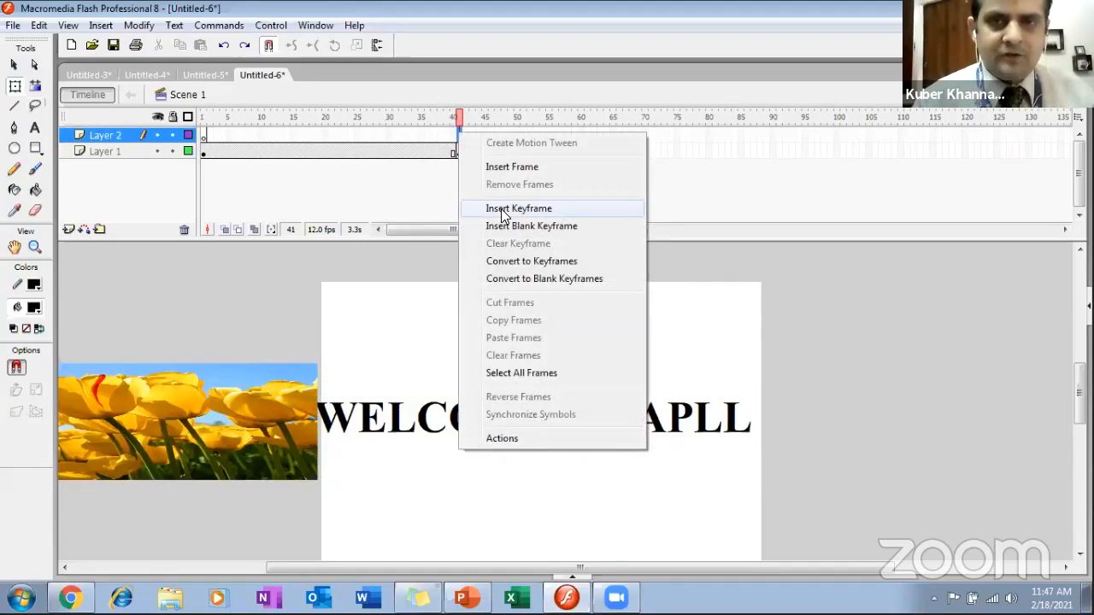
pyautogui.click(500, 210)
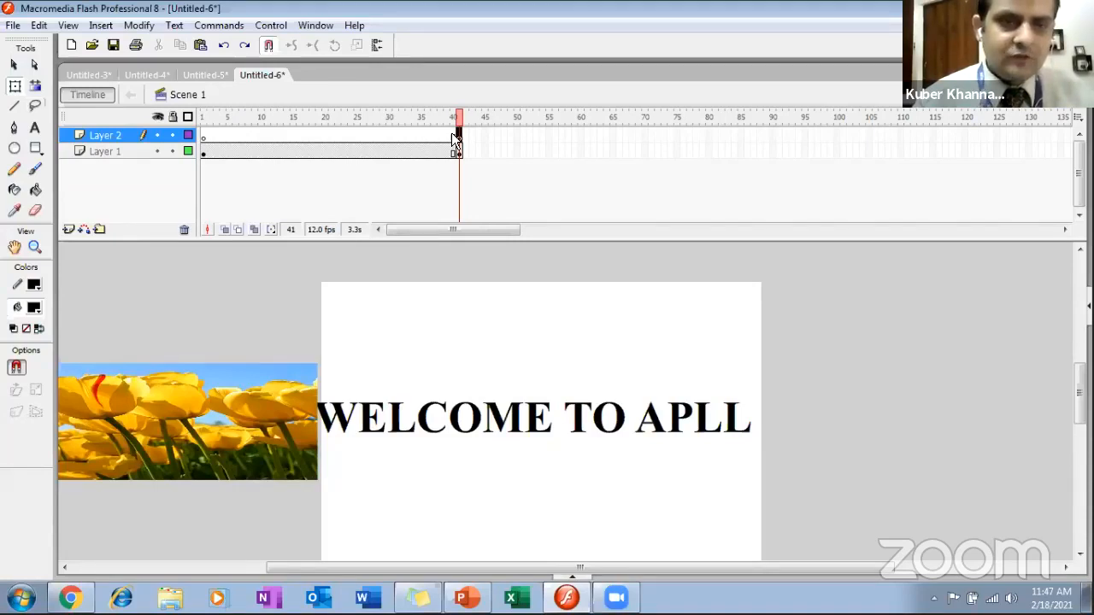
pyautogui.moveTo(218, 440); pyautogui.dragTo(1057, 440)
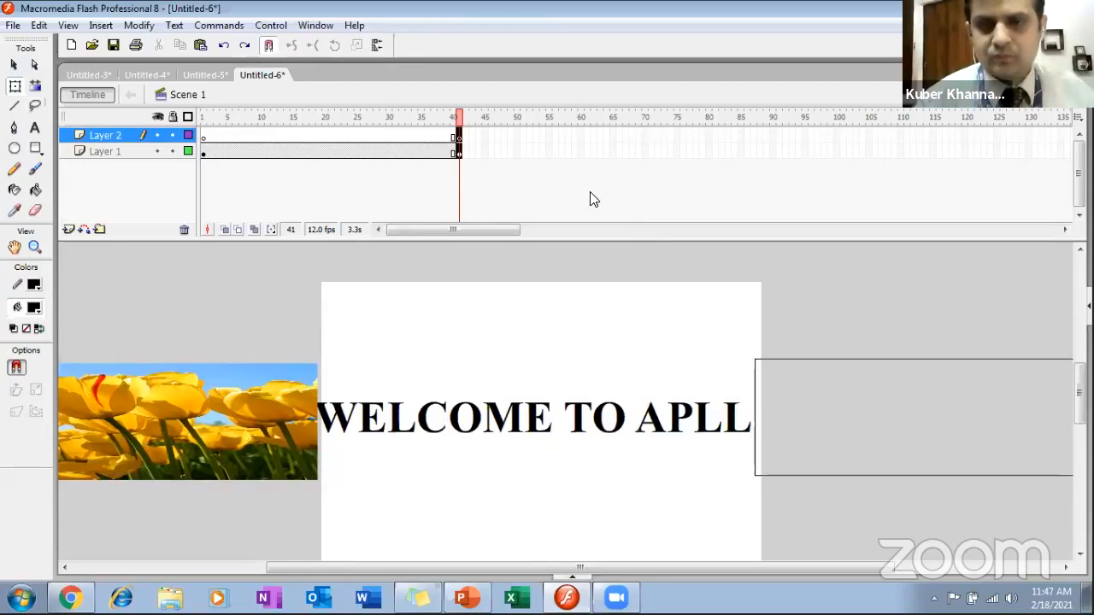
# Try a motion tween on Layer 2 between frames 1 and 41
pyautogui.click(317, 132)
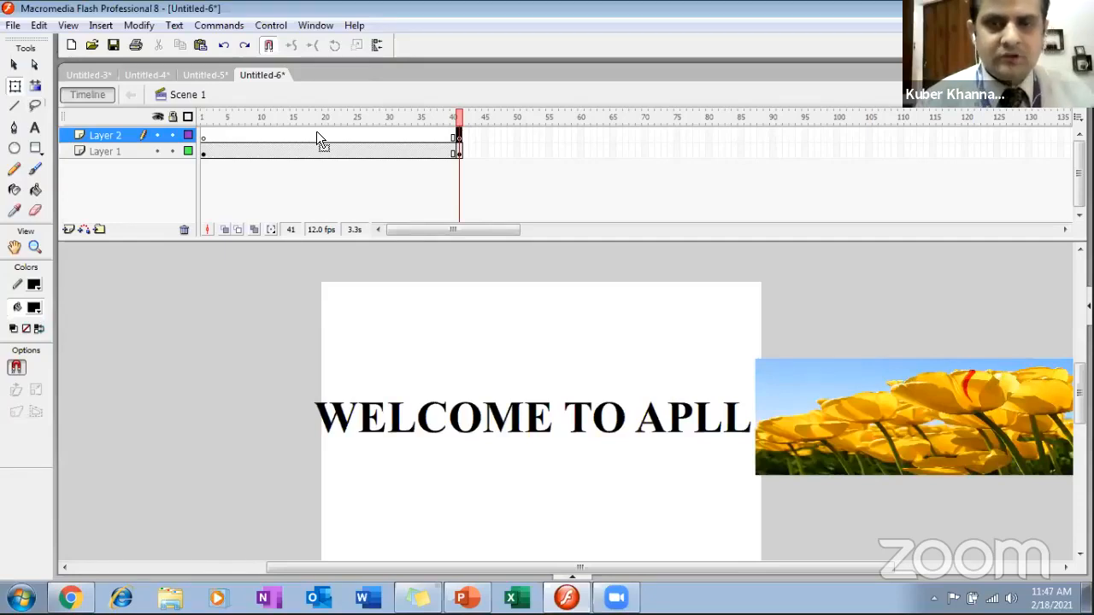
pyautogui.click(317, 138)
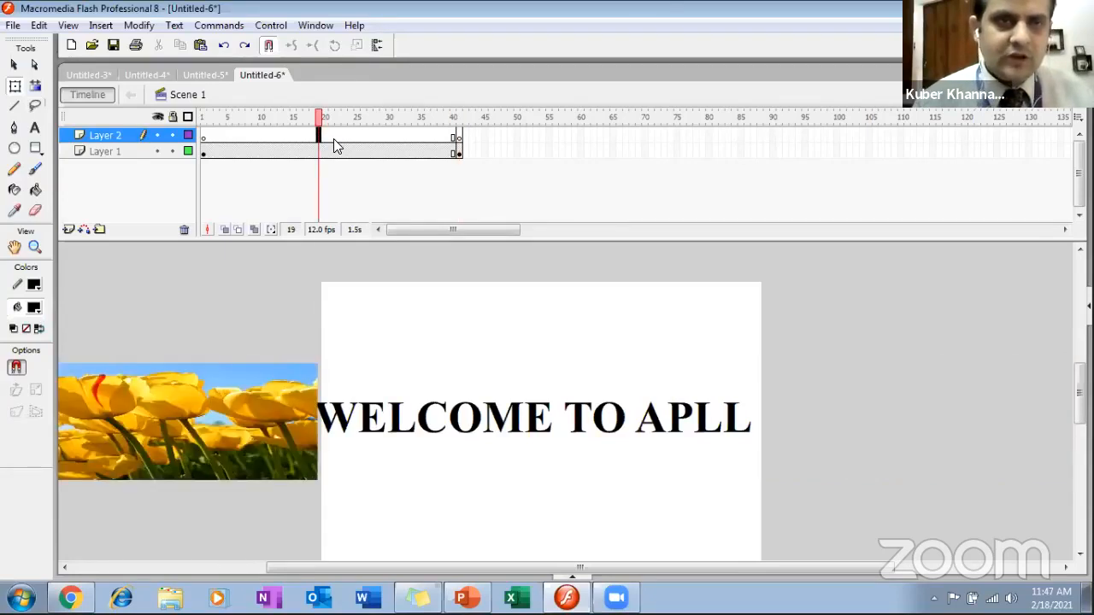
pyautogui.rightClick(334, 138)
pyautogui.click(335, 143)
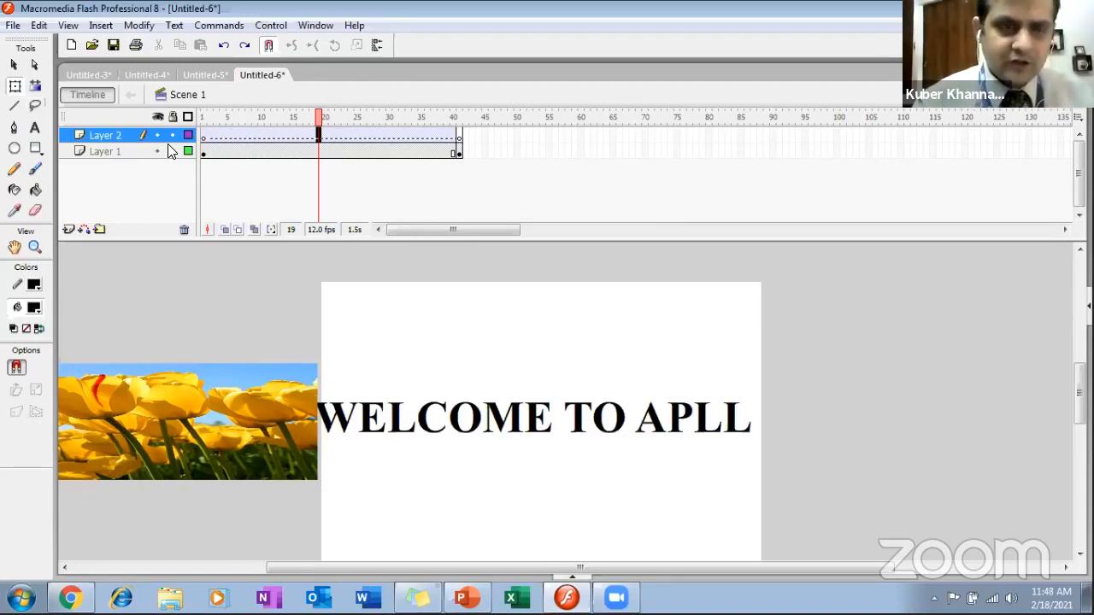
# Place Layer 1 above Layer 2 and shift its picture and text together to the right until the picture covers the stage width
pyautogui.click(132, 146)
pyautogui.moveTo(132, 136); pyautogui.dragTo(132, 133)
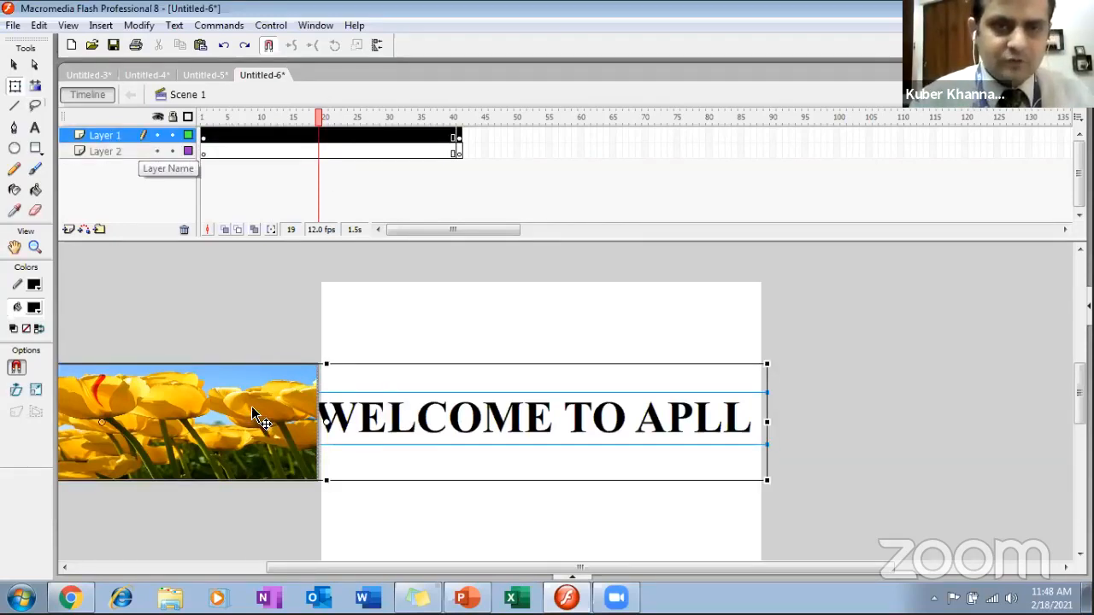
pyautogui.moveTo(253, 407); pyautogui.dragTo(690, 401)
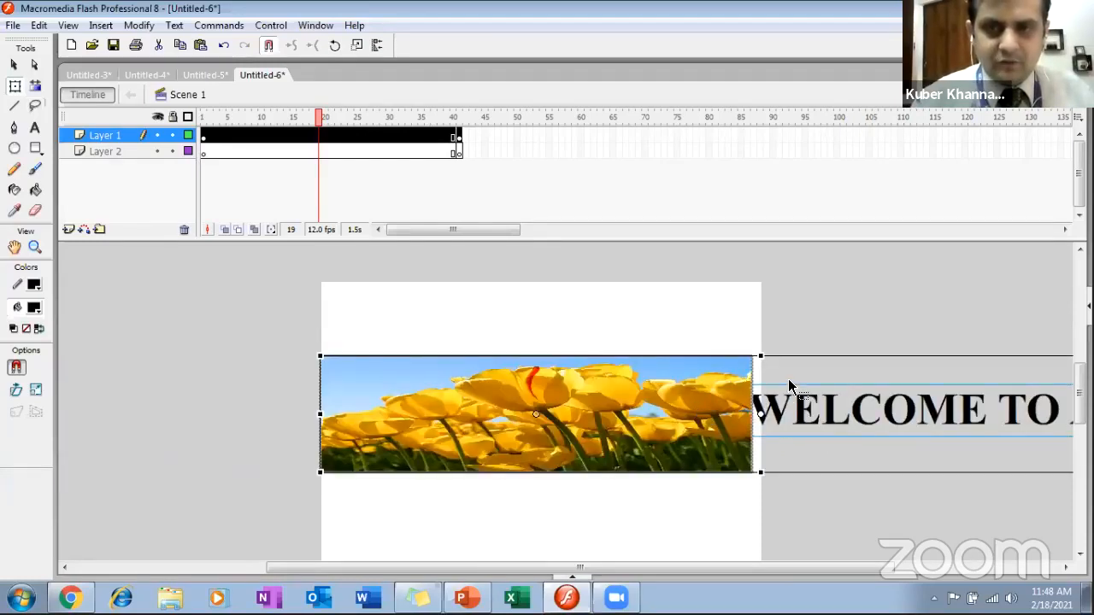
pyautogui.hotkey('ctrl', 'z')
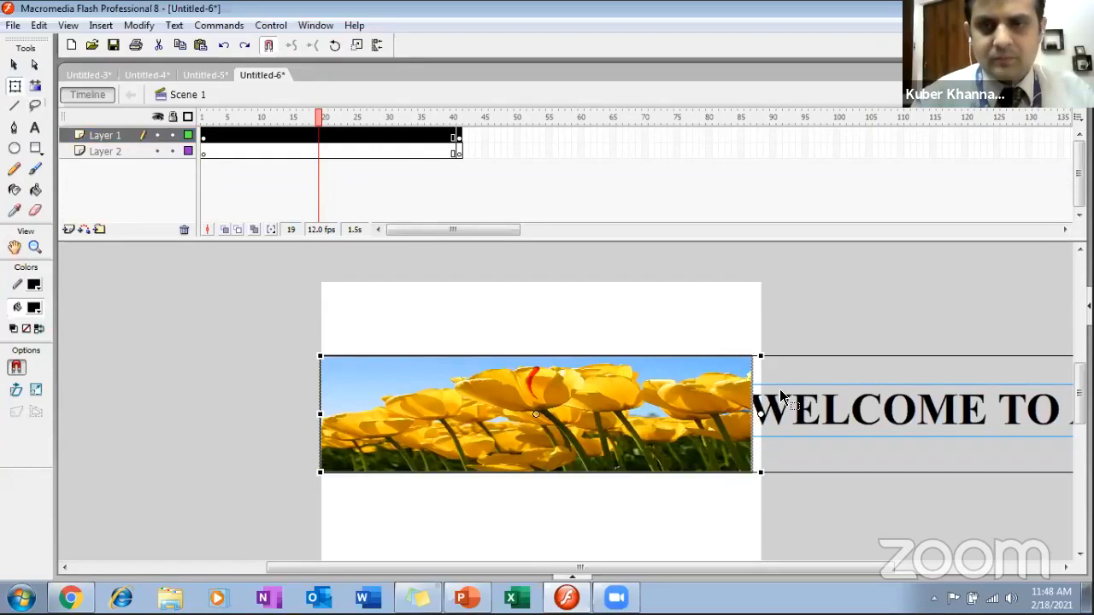
# Move the "WELCOME TO APLL" text from the right of the tulips picture to its left side, with the end overlapping the picture
pyautogui.click(782, 369)
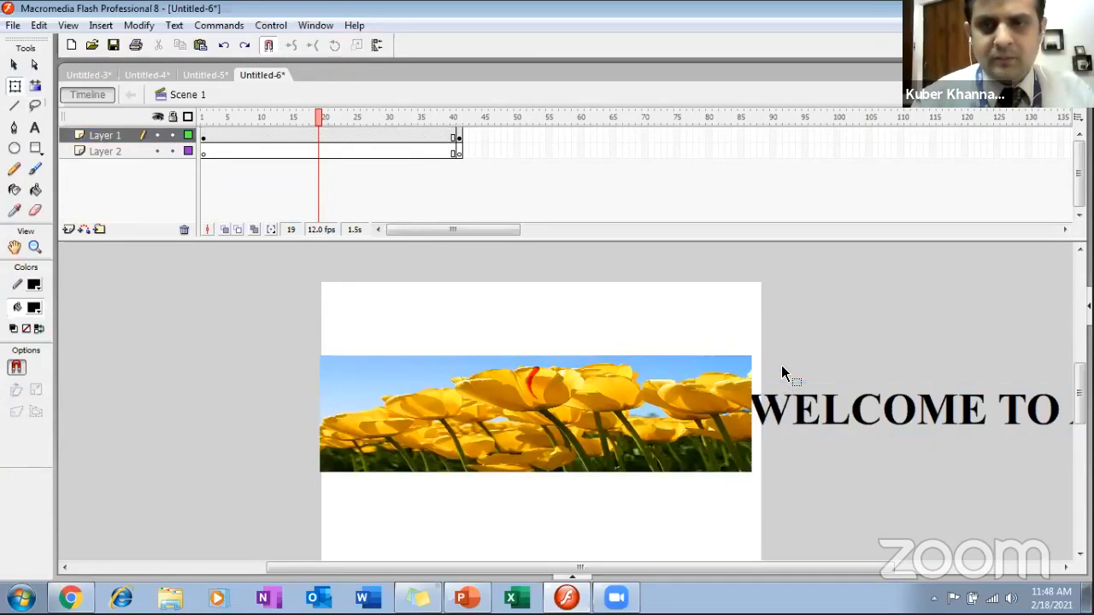
pyautogui.click(781, 364)
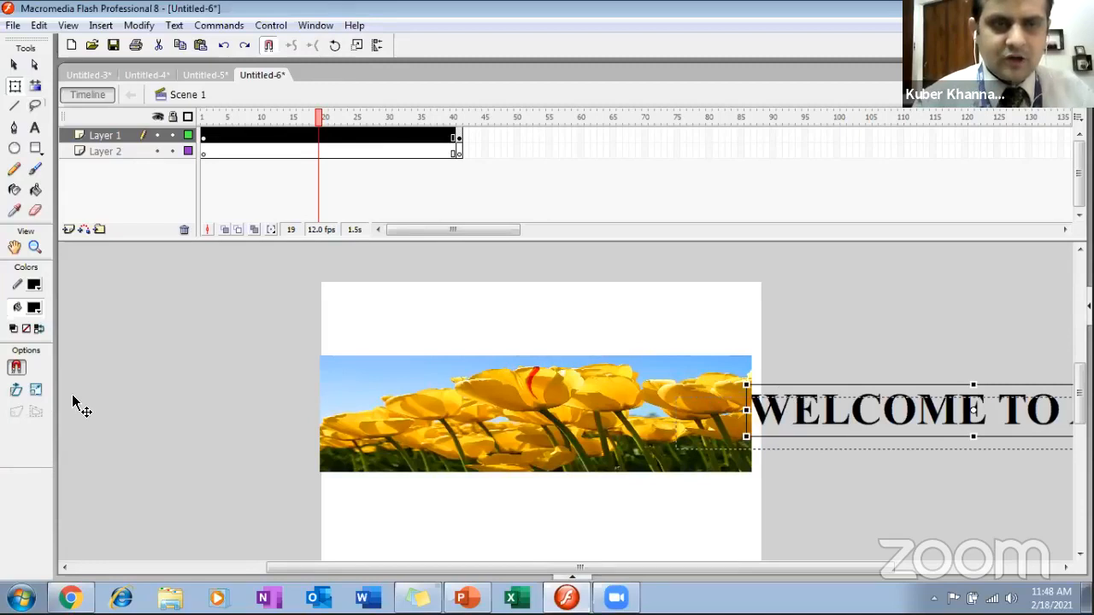
pyautogui.moveTo(781, 398); pyautogui.dragTo(73, 397)
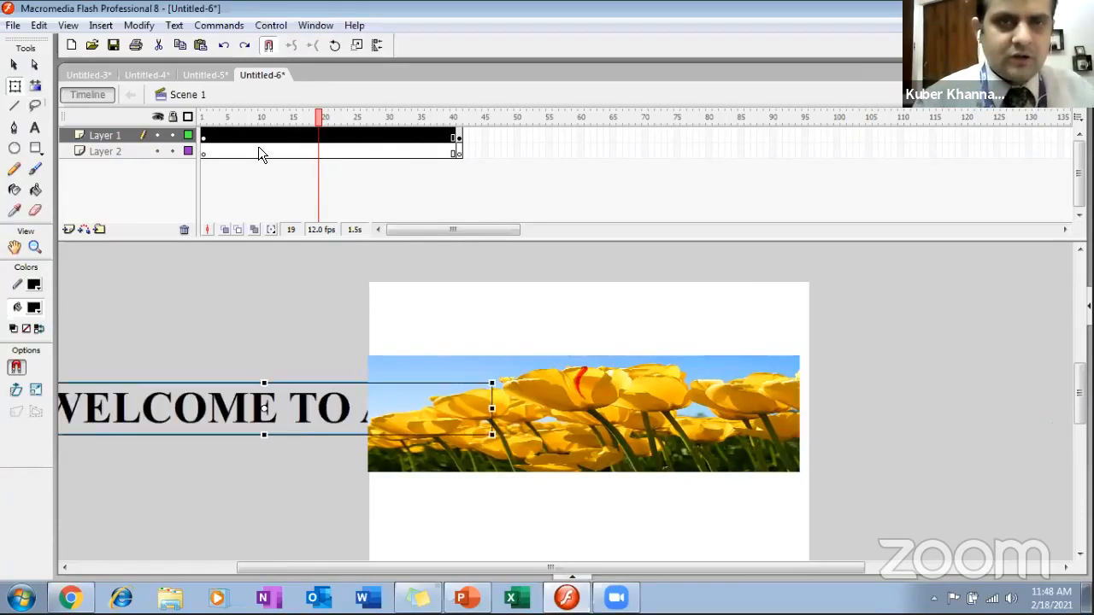
# At frame 41 of Layer 1, shift picture and text left until the picture covers the stage, and move the text just past the picture's right end
pyautogui.click(203, 136)
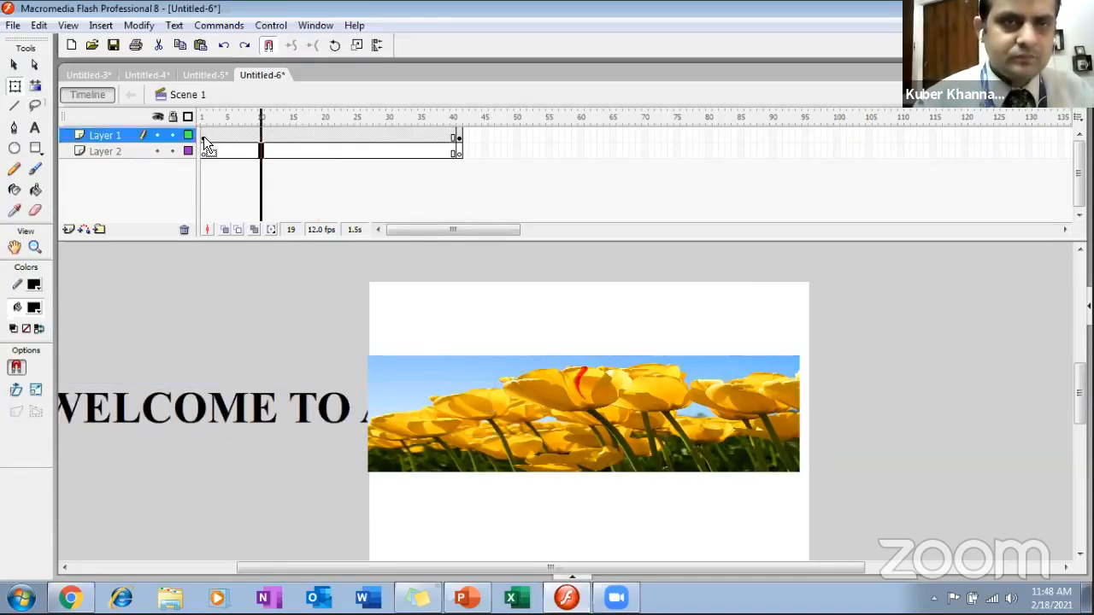
pyautogui.click(458, 138)
pyautogui.moveTo(735, 391); pyautogui.dragTo(340, 392)
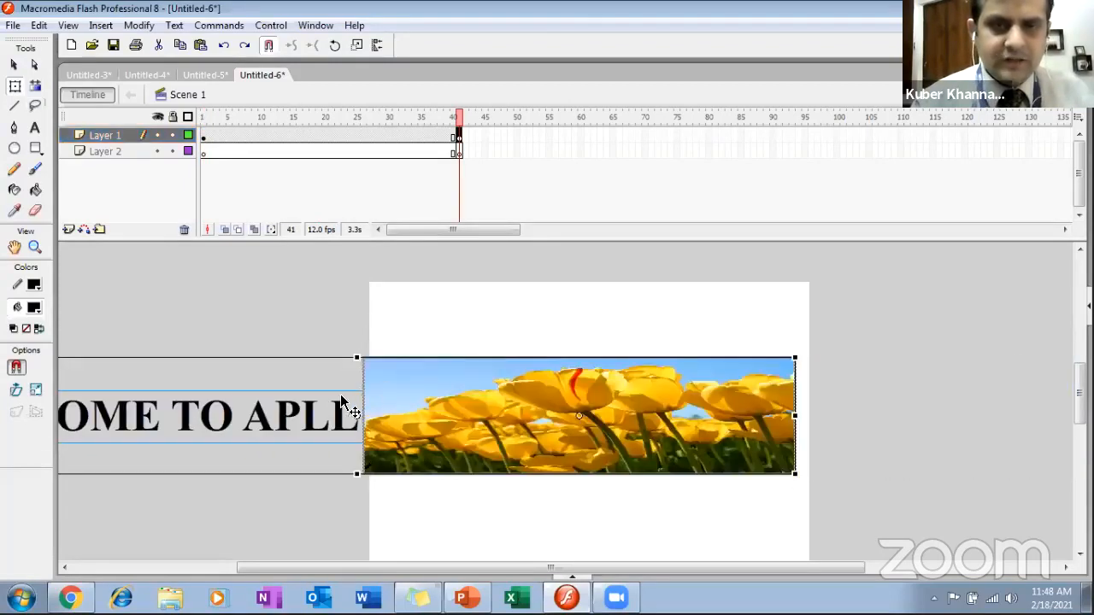
pyautogui.click(309, 319)
pyautogui.click(282, 410)
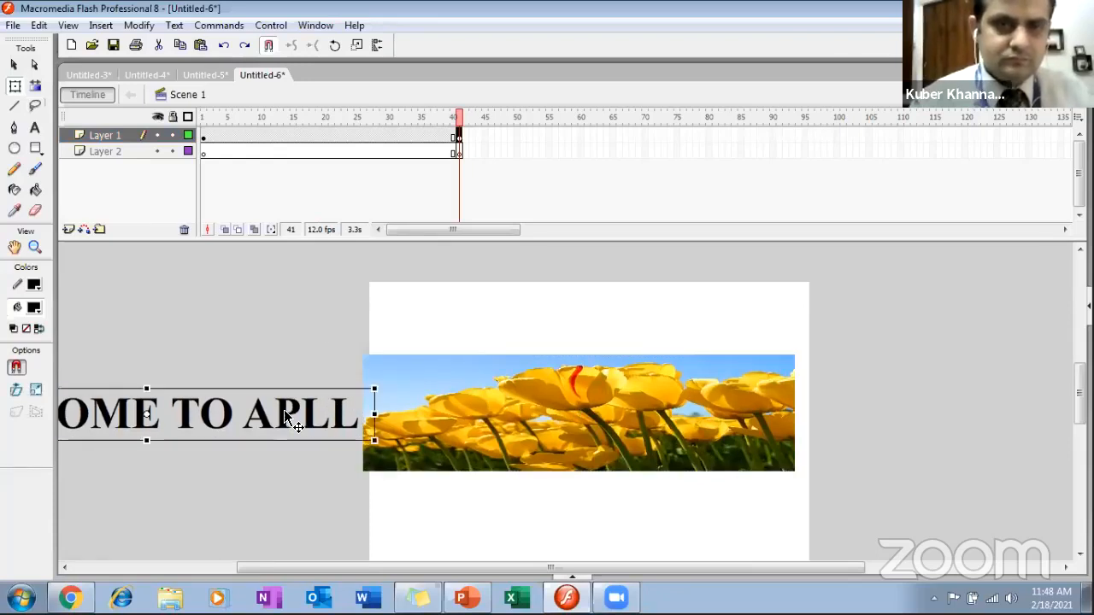
pyautogui.moveTo(853, 397); pyautogui.dragTo(971, 412)
pyautogui.moveTo(966, 402); pyautogui.dragTo(1028, 411)
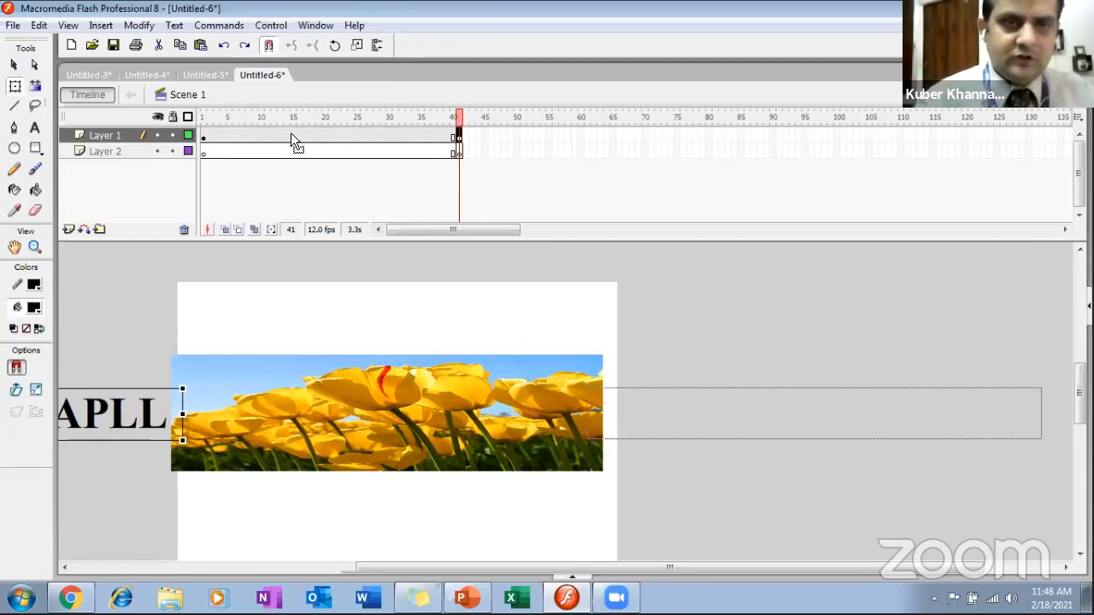
# Try a motion tween on Layer 1 between frames 1 and 41, check it from the first frame and undo it
pyautogui.click(292, 136)
pyautogui.rightClick(292, 136)
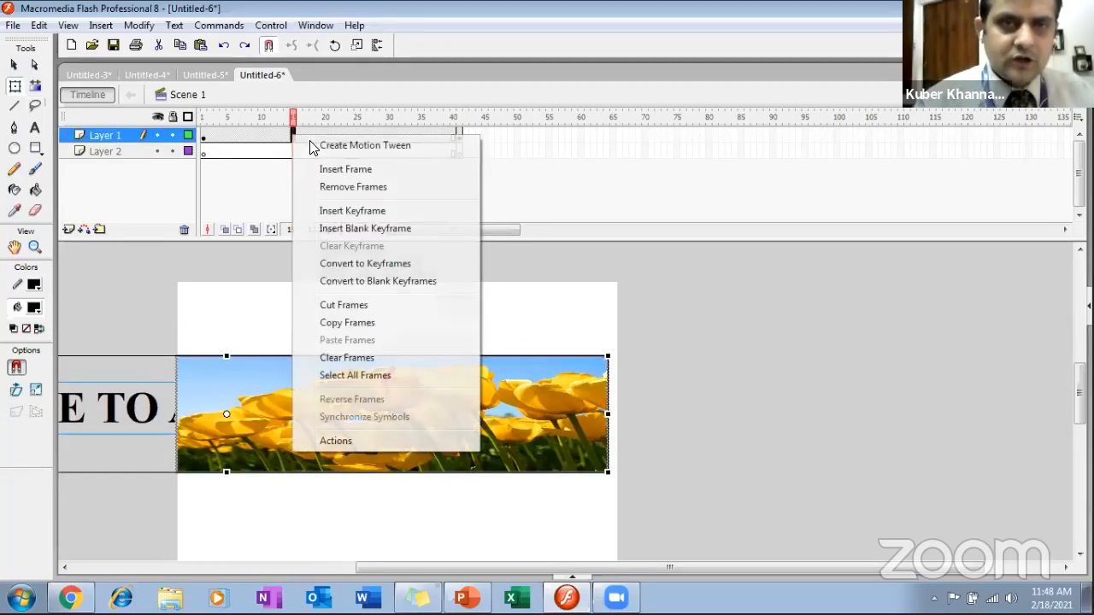
pyautogui.click(311, 146)
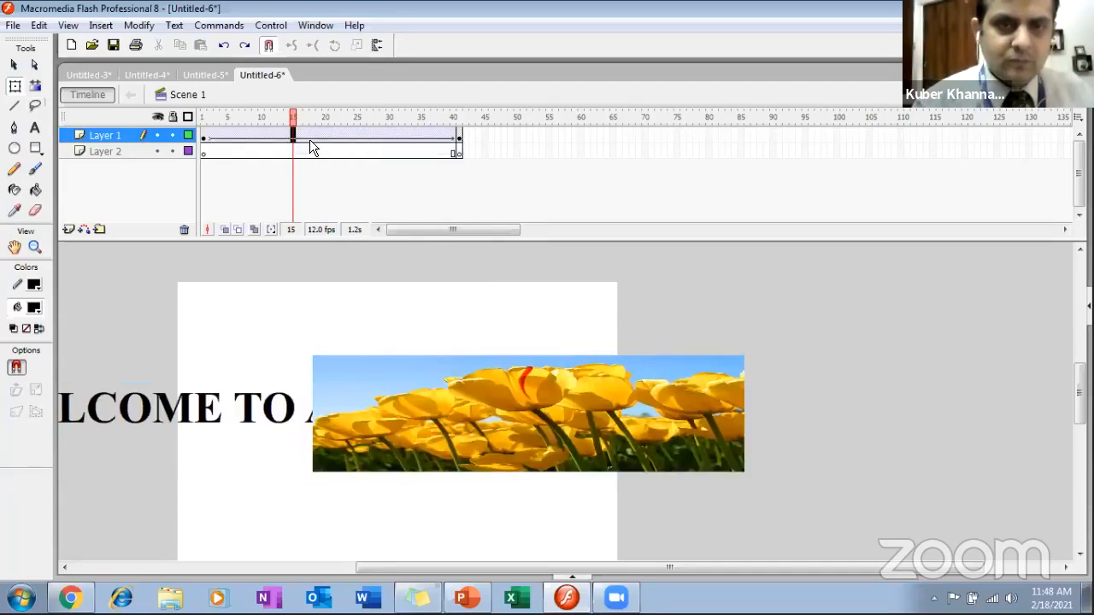
pyautogui.click(203, 117)
pyautogui.click(177, 450)
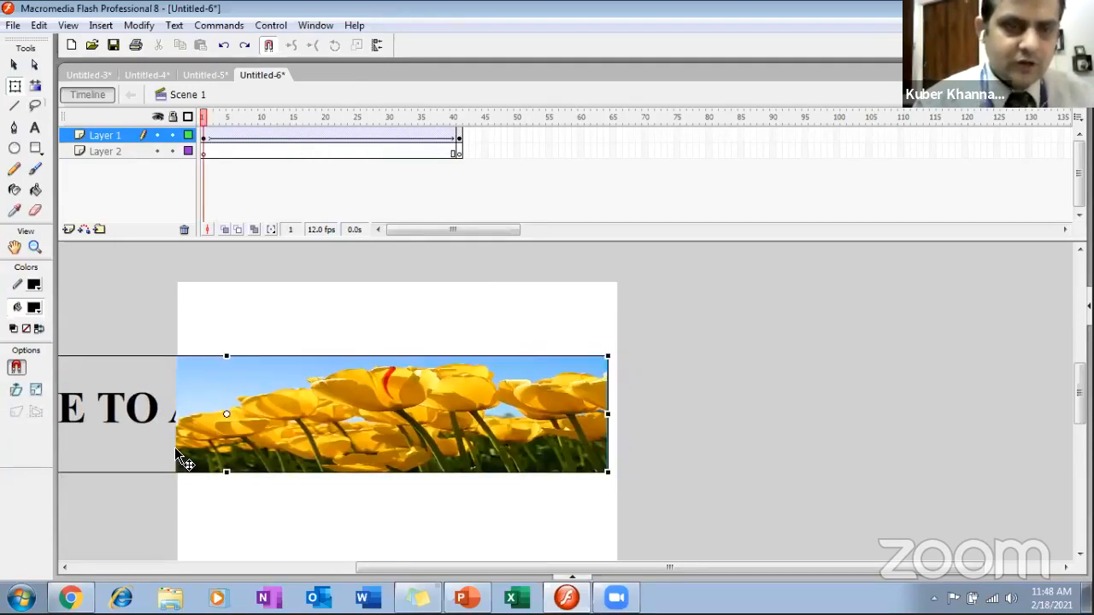
pyautogui.press('v')
pyautogui.hotkey('ctrl', 'z')
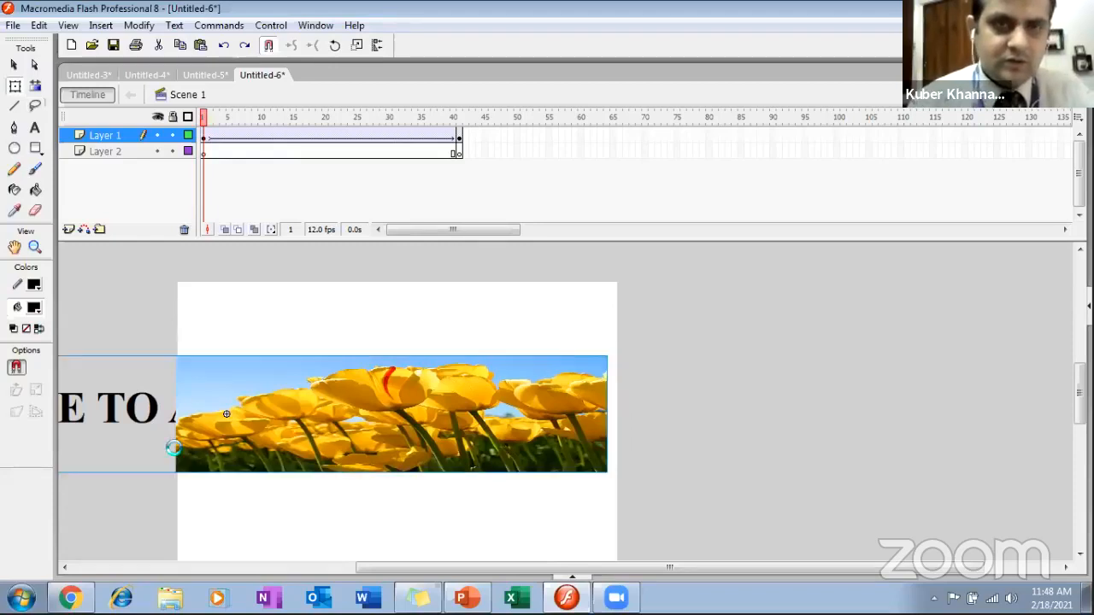
pyautogui.hotkey('ctrl', 'z')
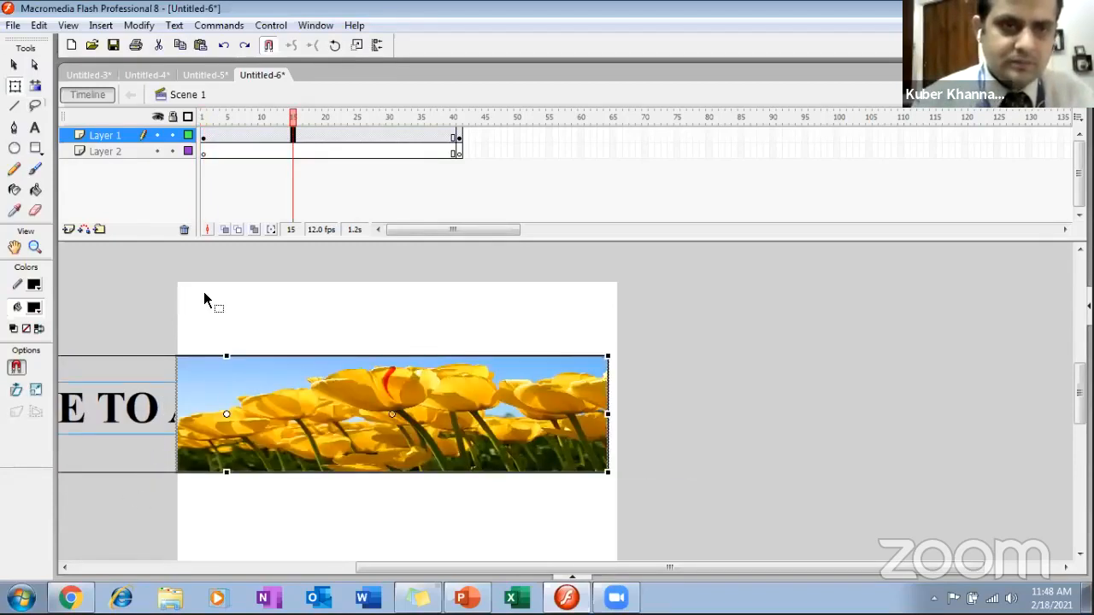
pyautogui.hotkey('ctrl', 'z')
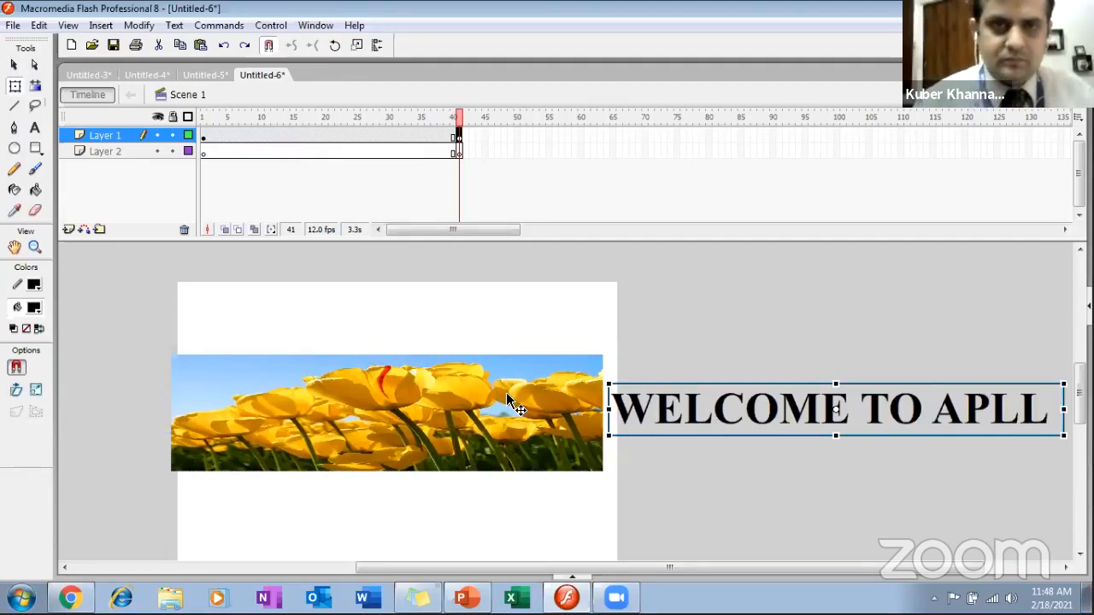
# Create the motion tween on Layer 1 between frames 1 and 41 again
pyautogui.rightClick(315, 134)
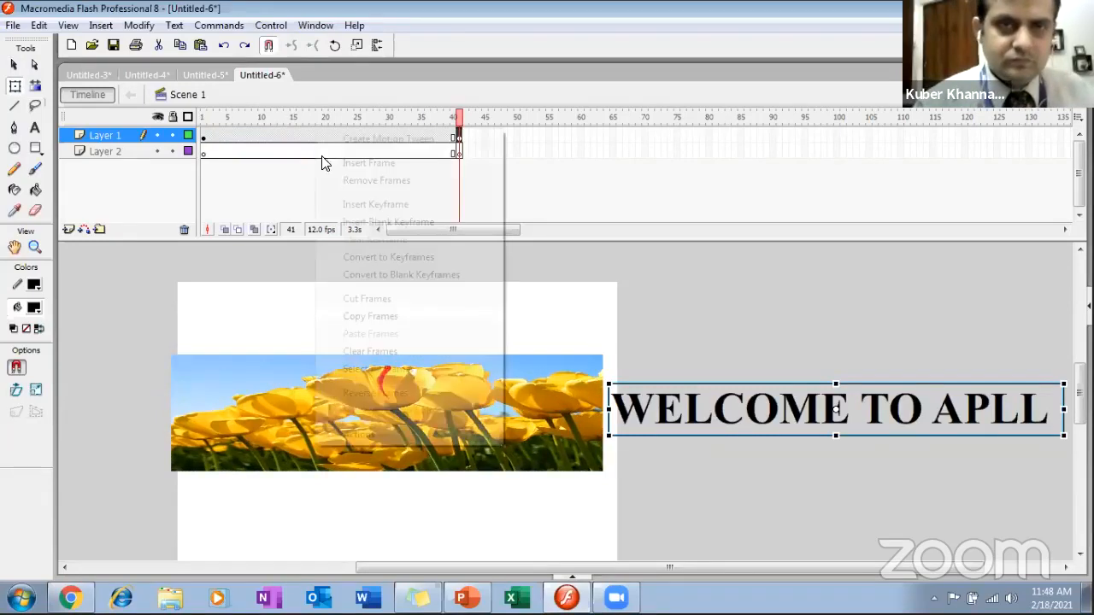
pyautogui.click(332, 141)
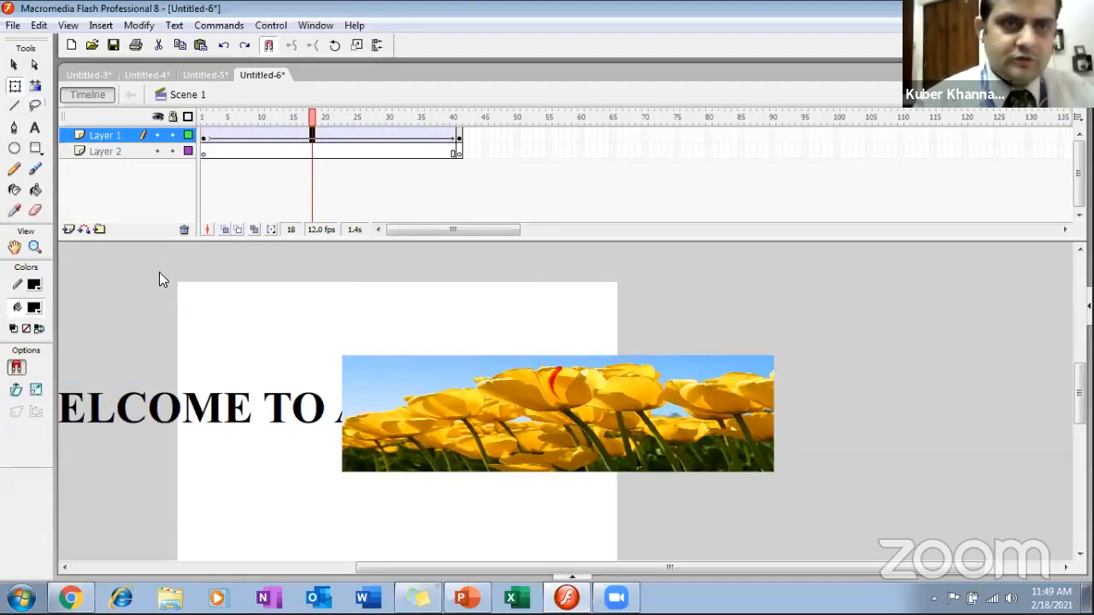
# Try Layer 1 as a mask over Layer 2, play the animation and undo the mask
pyautogui.rightClick(108, 135)
pyautogui.click(160, 284)
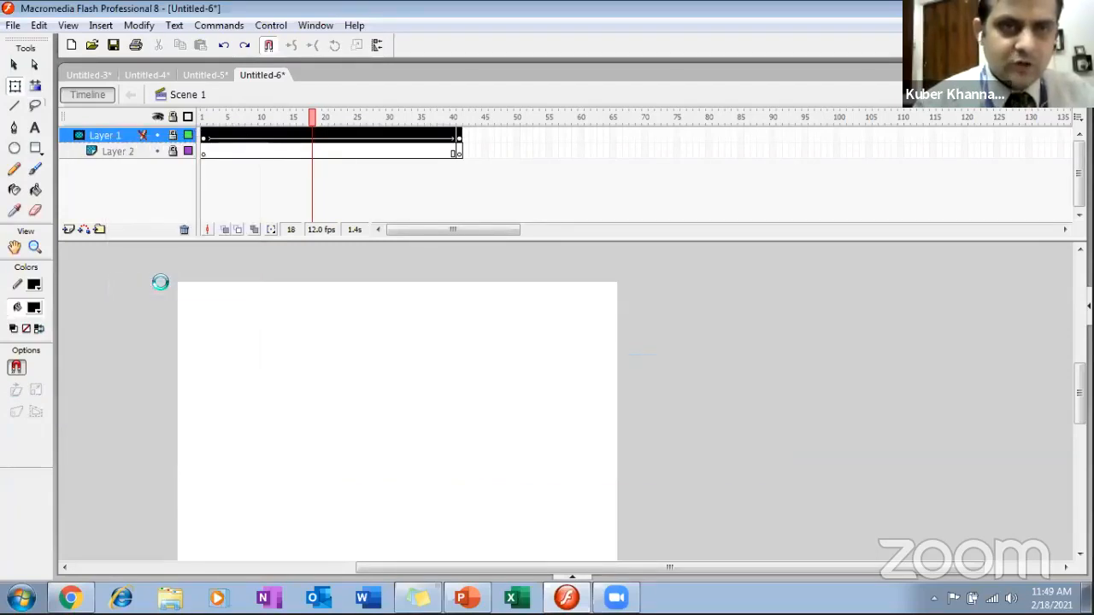
pyautogui.moveTo(310, 118); pyautogui.dragTo(203, 119)
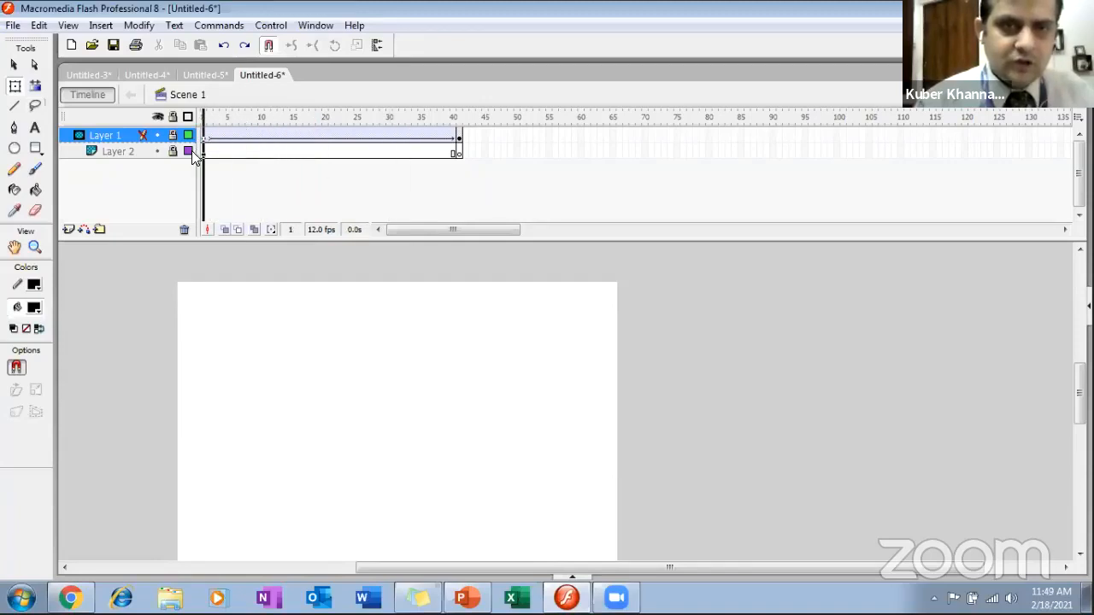
pyautogui.click(457, 153)
pyautogui.click(265, 25)
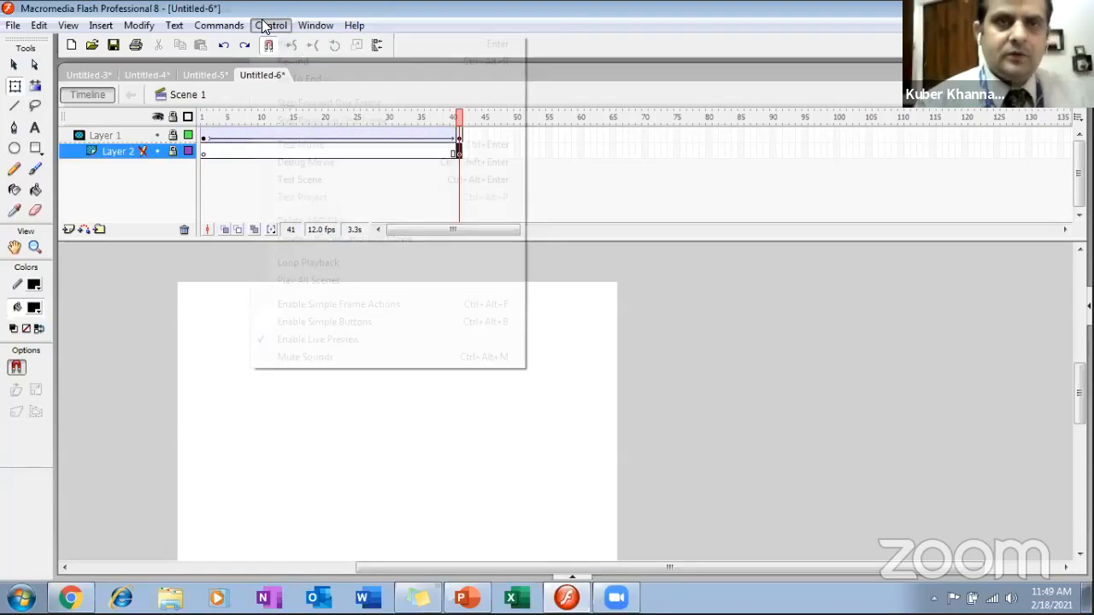
pyautogui.click(274, 43)
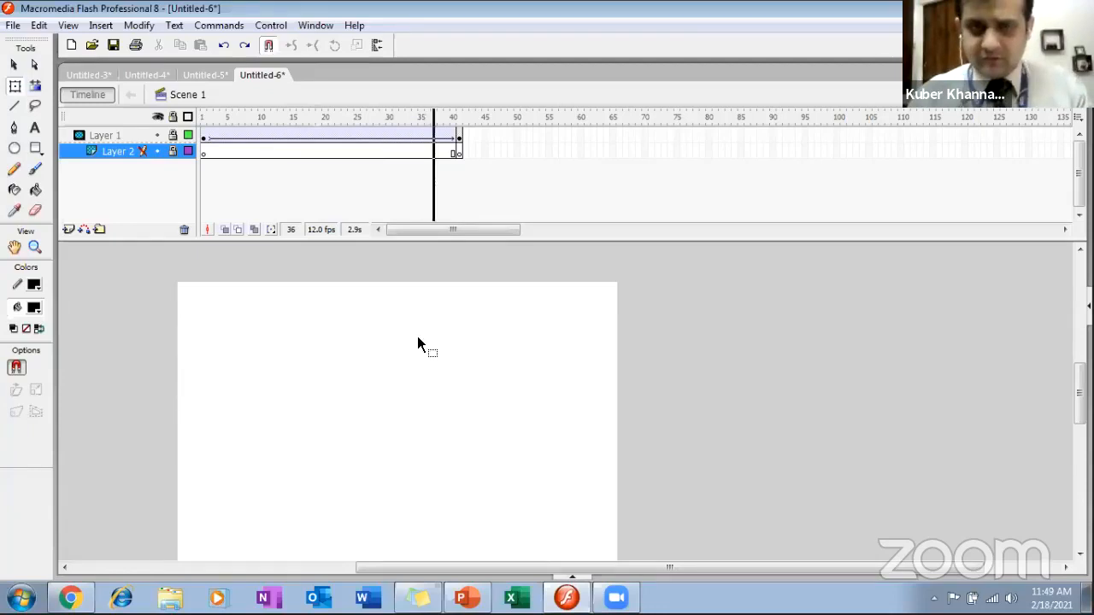
pyautogui.hotkey('ctrl', 'Return')
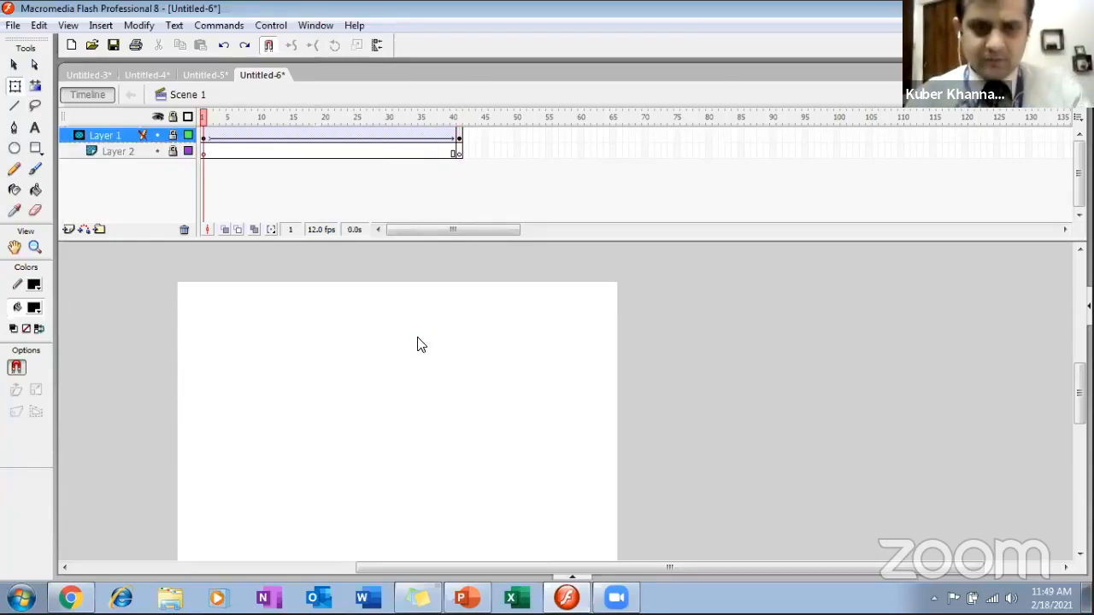
pyautogui.hotkey('ctrl', 'z')
pyautogui.hotkey('ctrl', 'z')
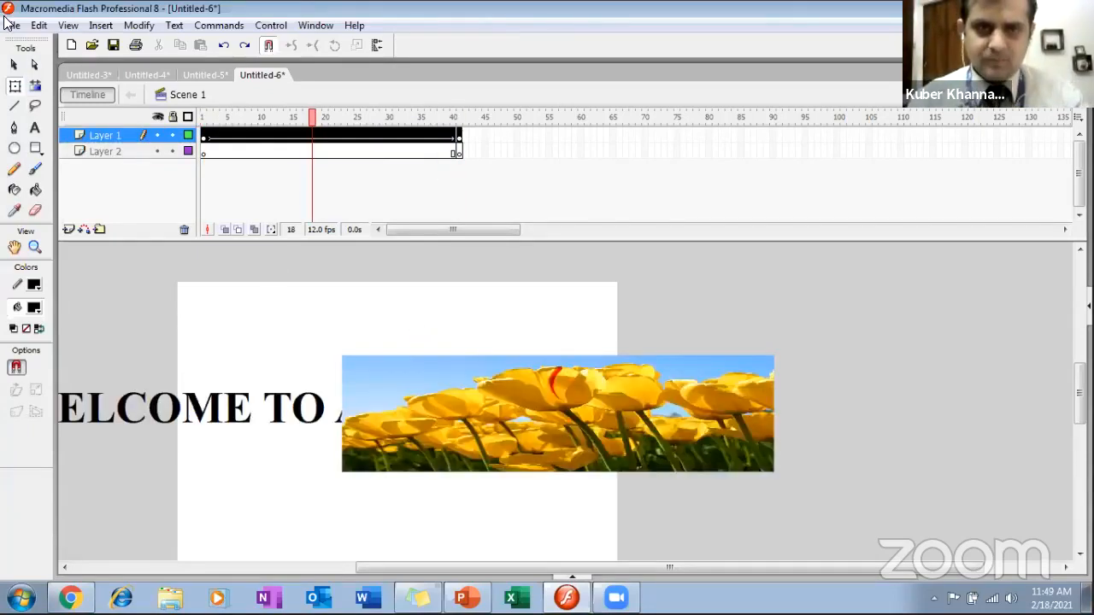
# Create a new blank Flash Document
pyautogui.hotkey('alt', 'f')
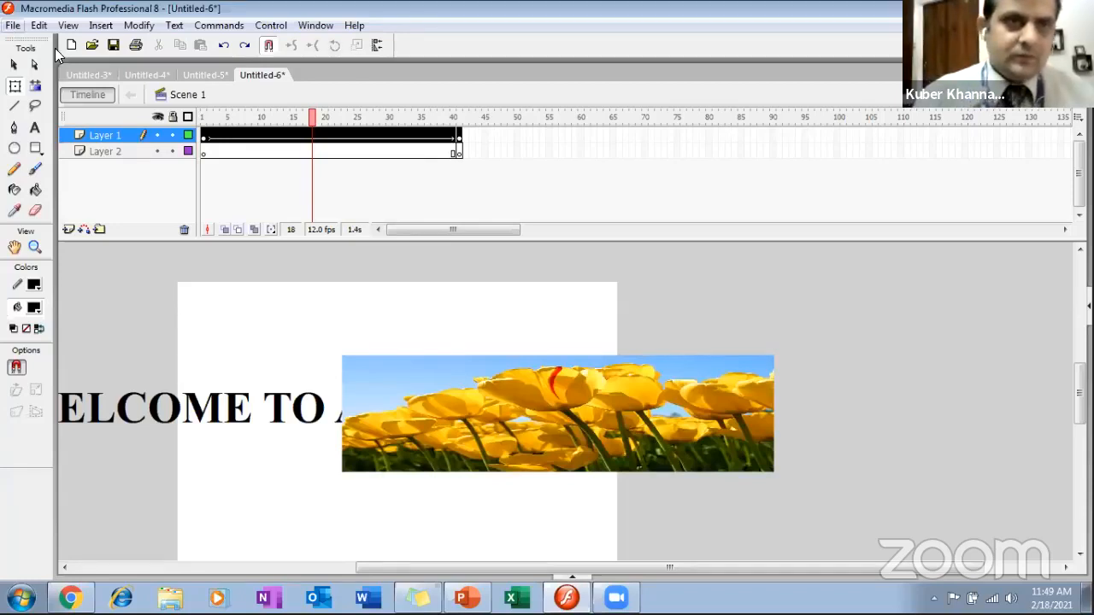
pyautogui.click(55, 48)
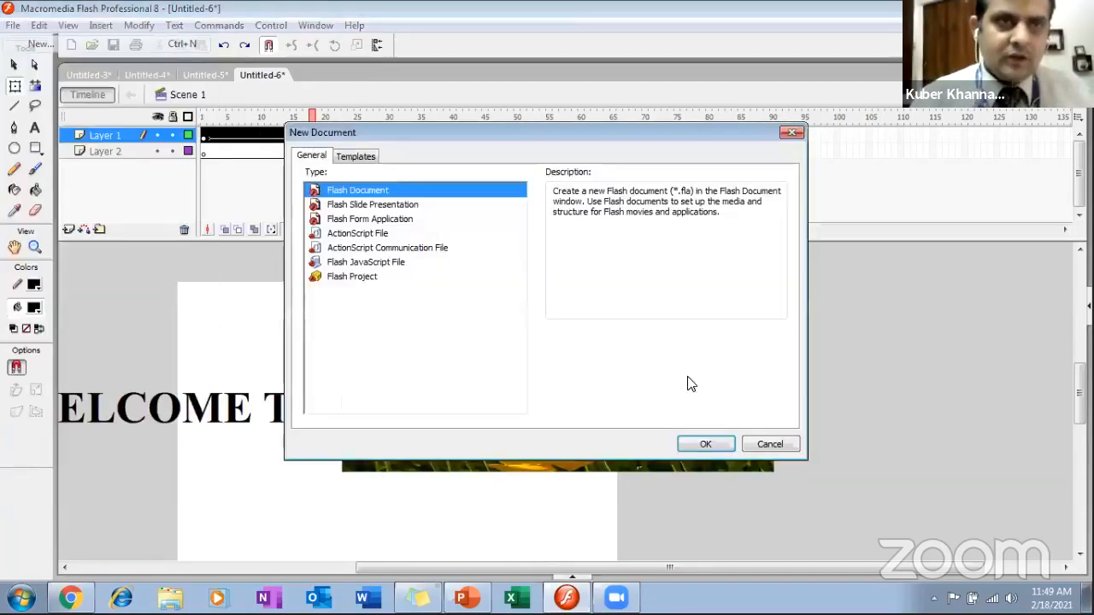
pyautogui.click(702, 444)
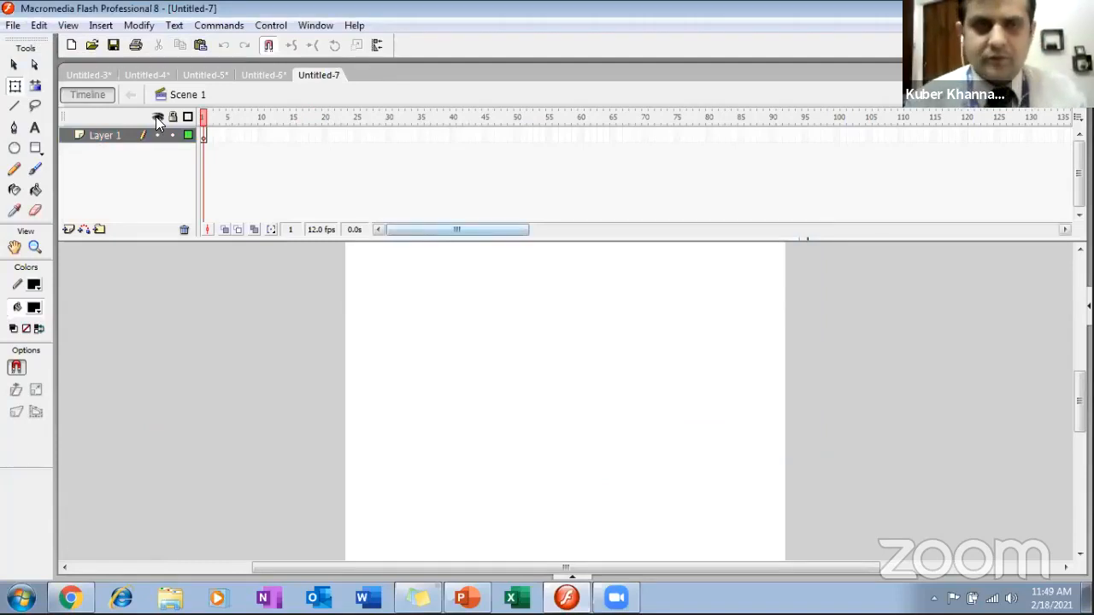
# Add a text box across the upper part of the stage reading "WELCOME TO APLL"
pyautogui.click(35, 128)
pyautogui.moveTo(374, 312); pyautogui.dragTo(737, 344)
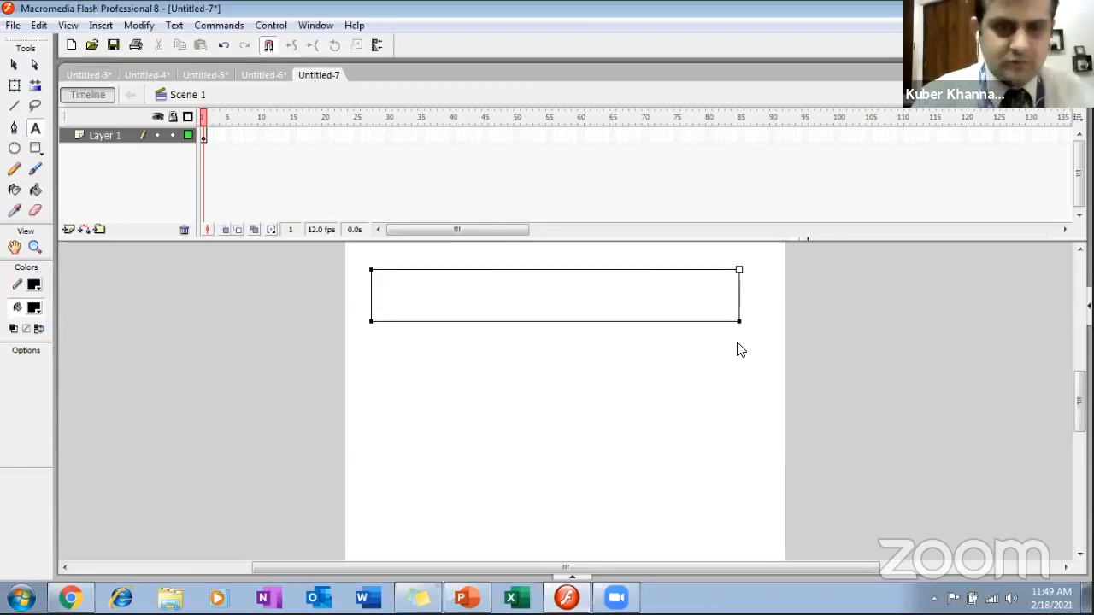
pyautogui.write('WELCOME t')
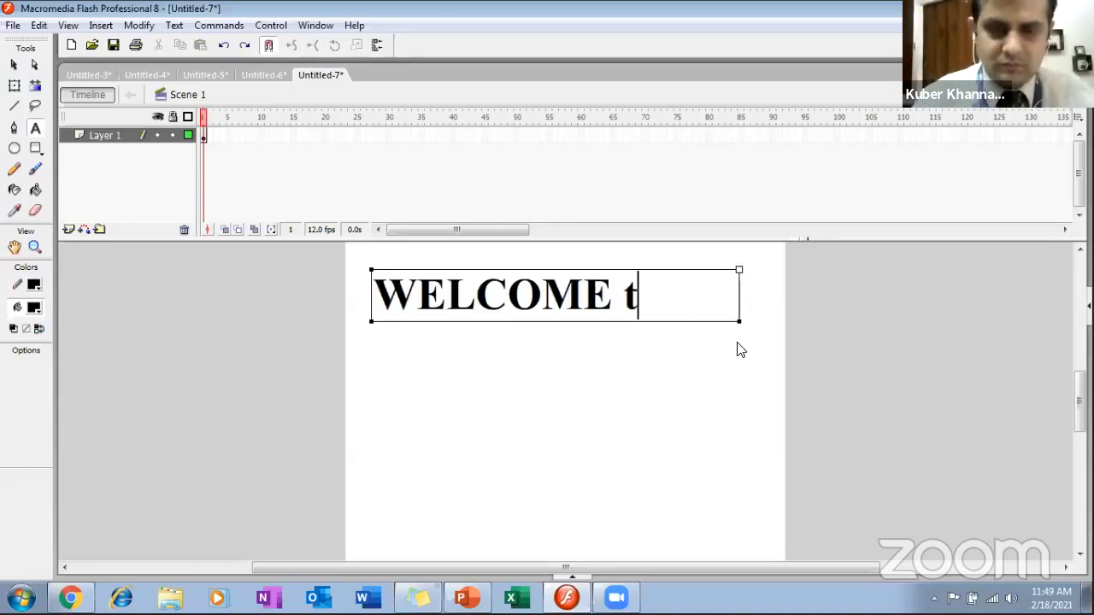
pyautogui.press('BackSpace')
pyautogui.write('TO APLL')
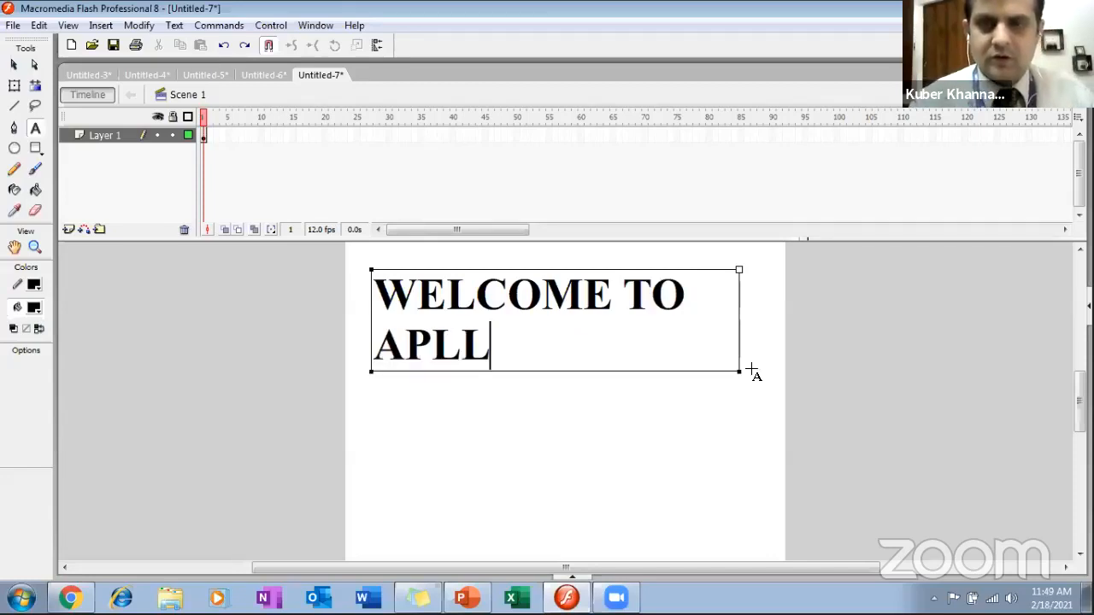
# Widen the text box so the text fits on one line, and move it down and left to span the stage width
pyautogui.moveTo(739, 371); pyautogui.dragTo(826, 373)
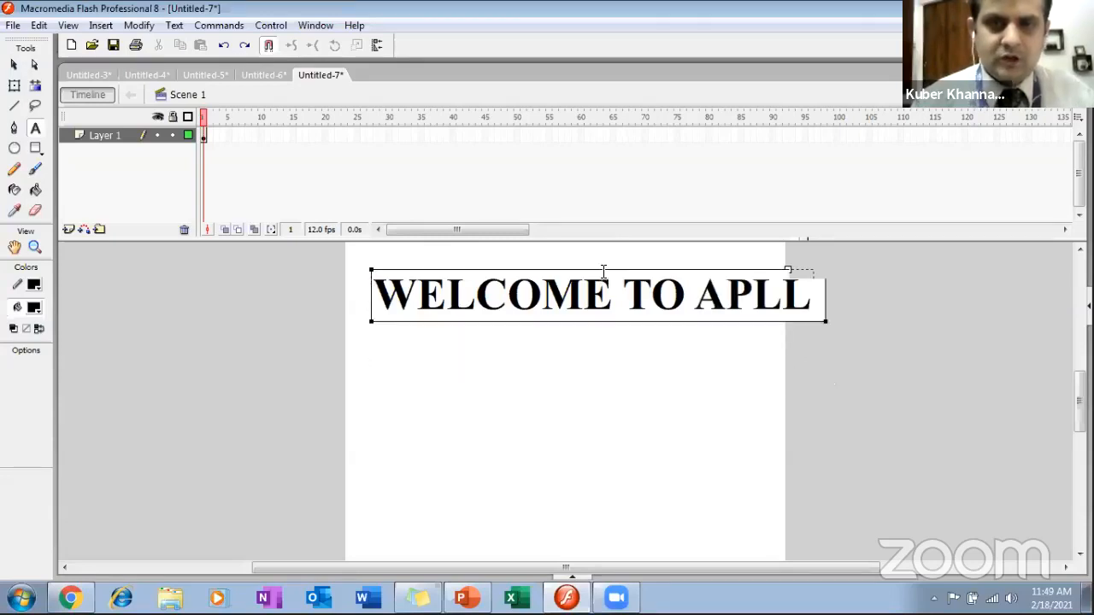
pyautogui.moveTo(609, 274); pyautogui.dragTo(587, 336)
pyautogui.rightClick(579, 327)
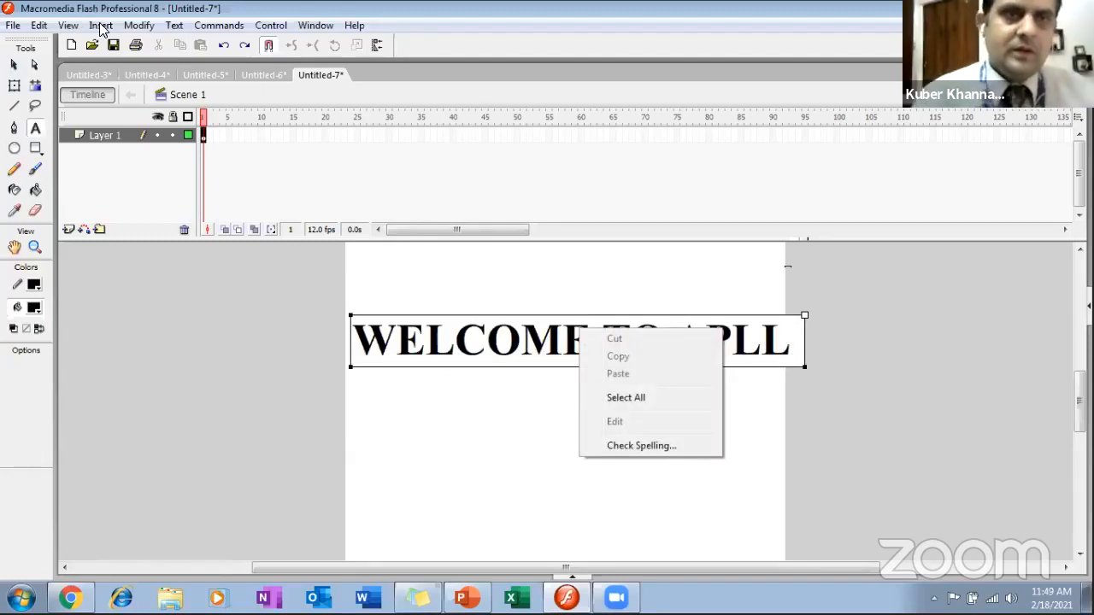
pyautogui.click(134, 28)
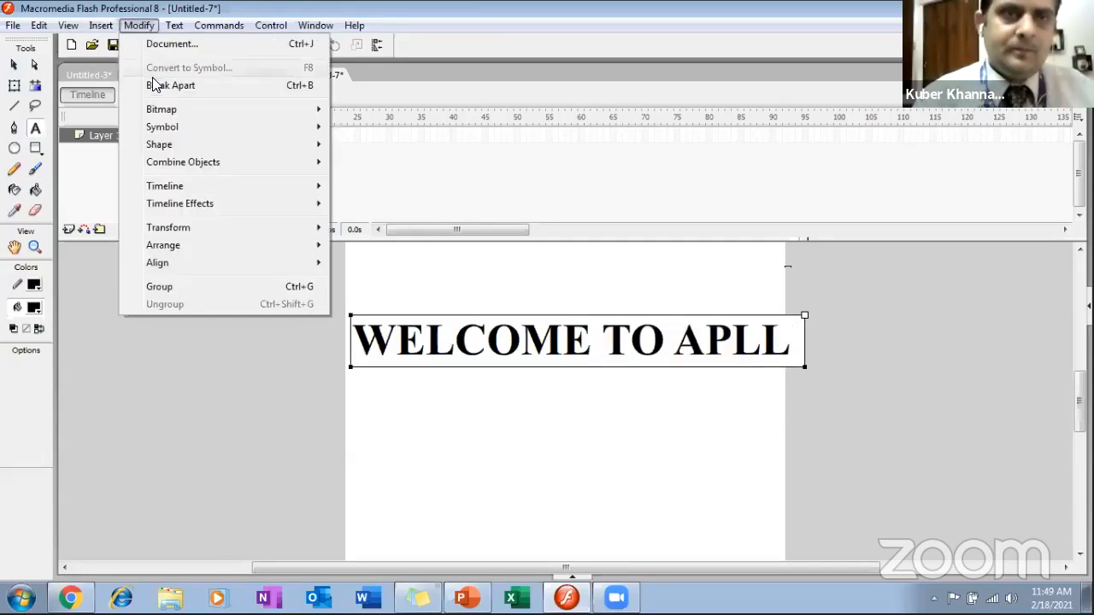
pyautogui.click(414, 356)
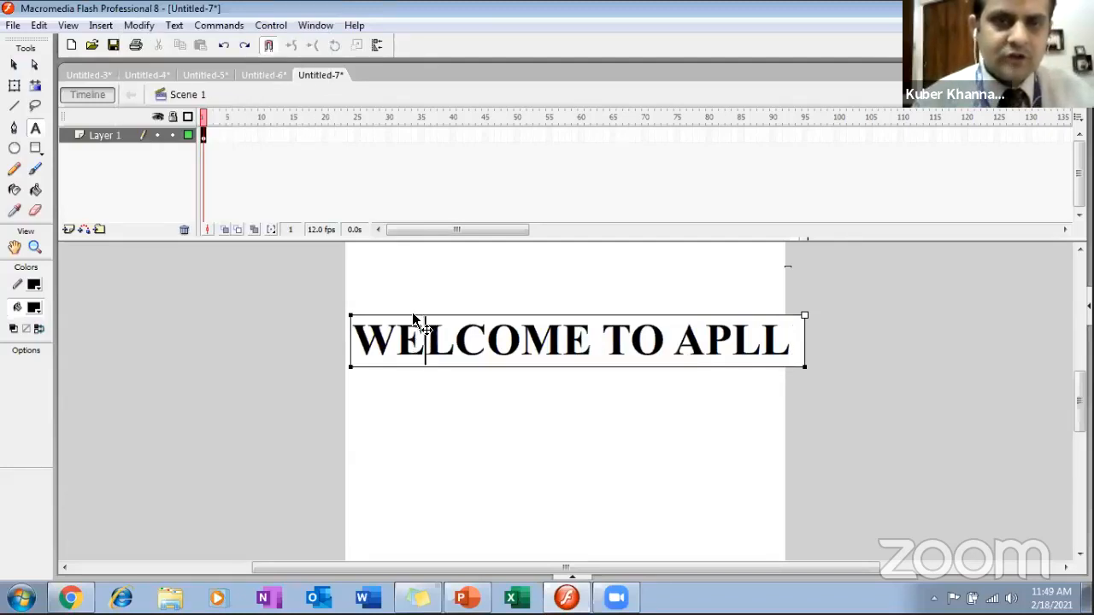
pyautogui.moveTo(412, 315); pyautogui.dragTo(411, 314)
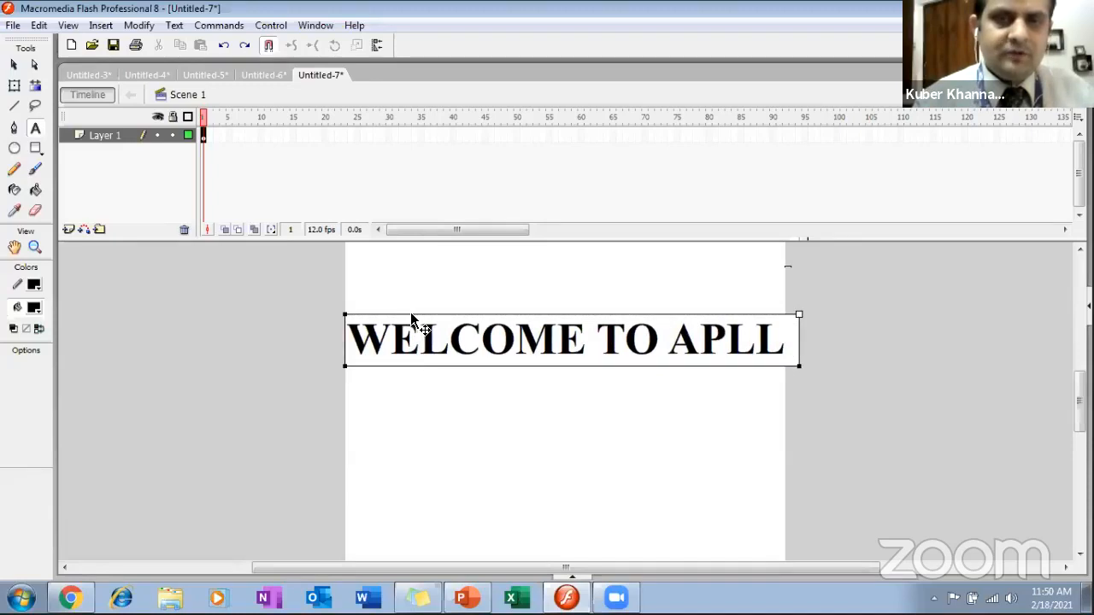
pyautogui.click(419, 384)
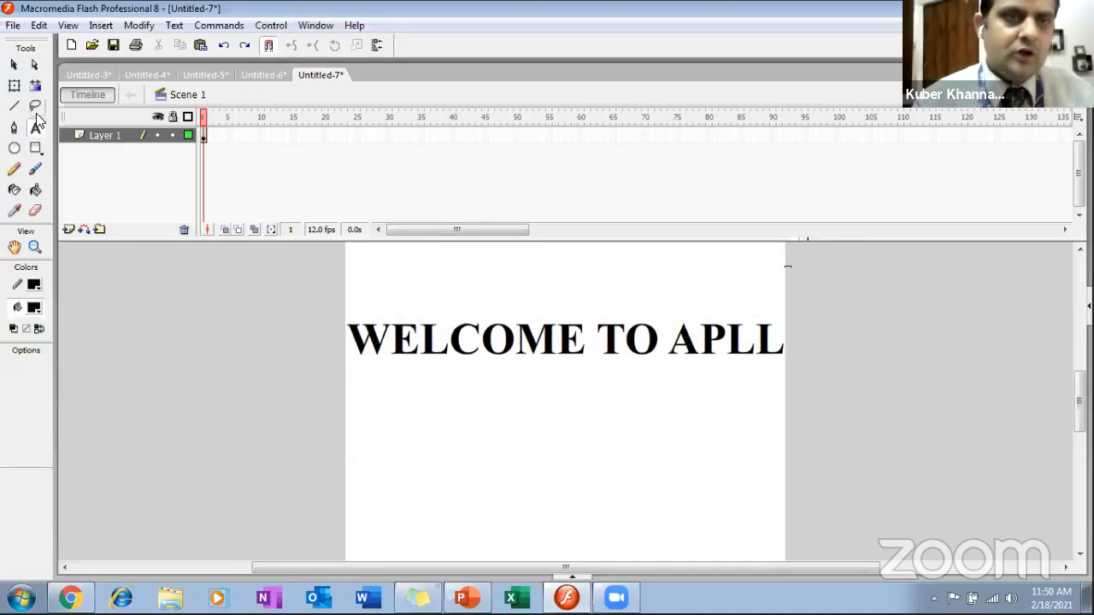
# Add a new layer above the text layer and import the Tulips sample picture to the stage on it
pyautogui.click(15, 85)
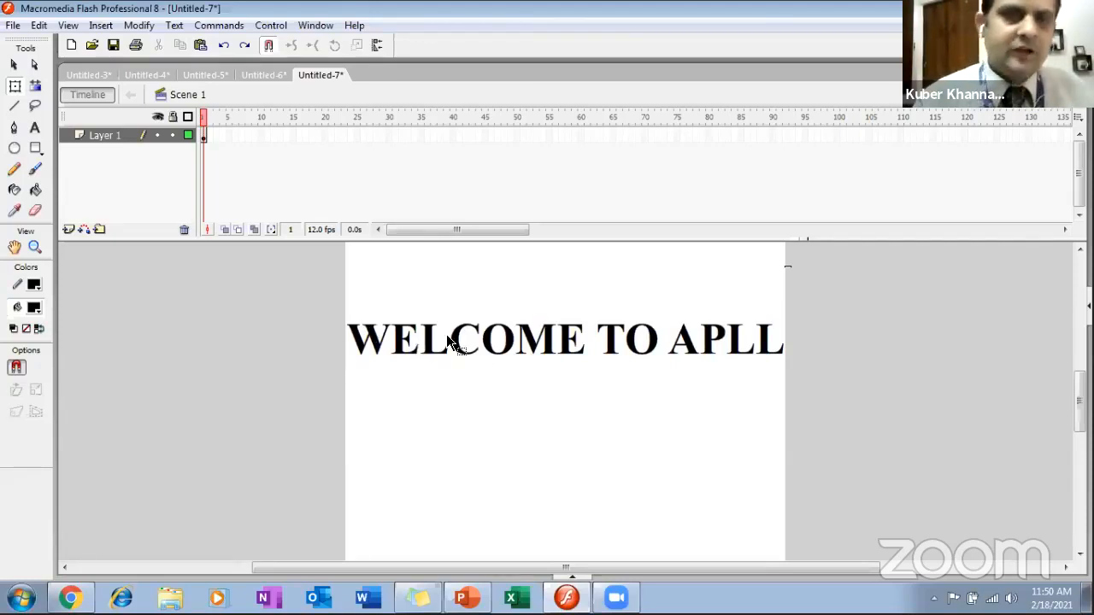
pyautogui.click(204, 137)
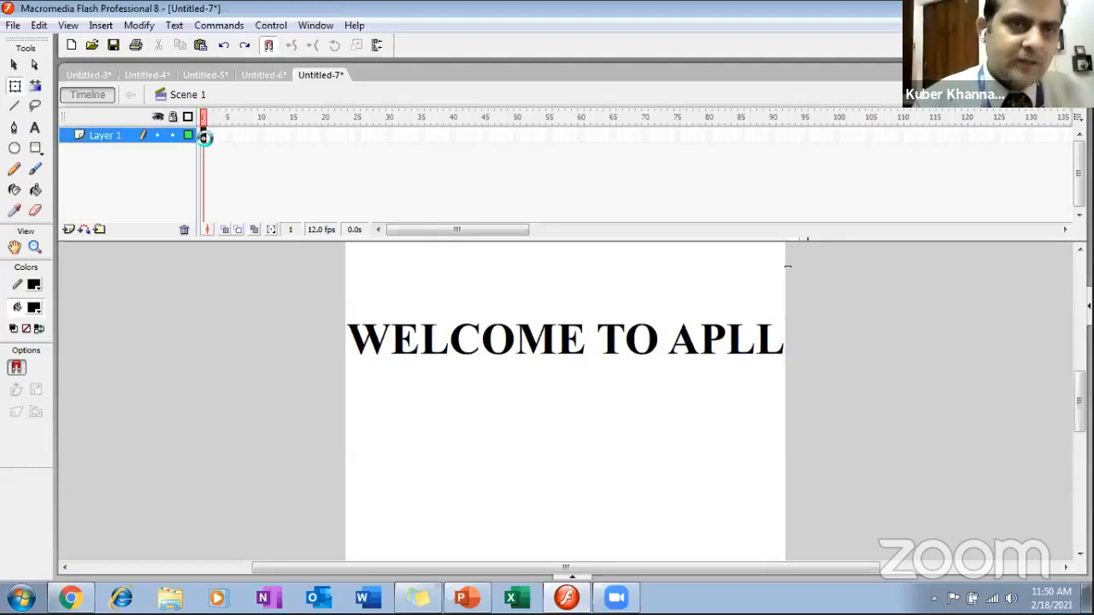
pyautogui.click(68, 230)
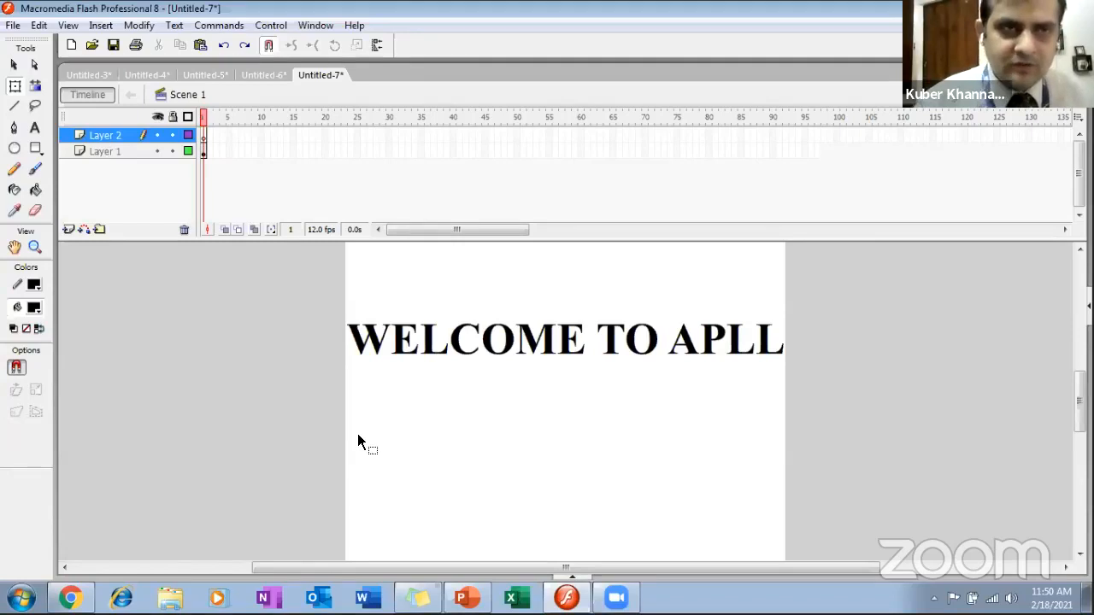
pyautogui.click(13, 24)
pyautogui.moveTo(54, 265)
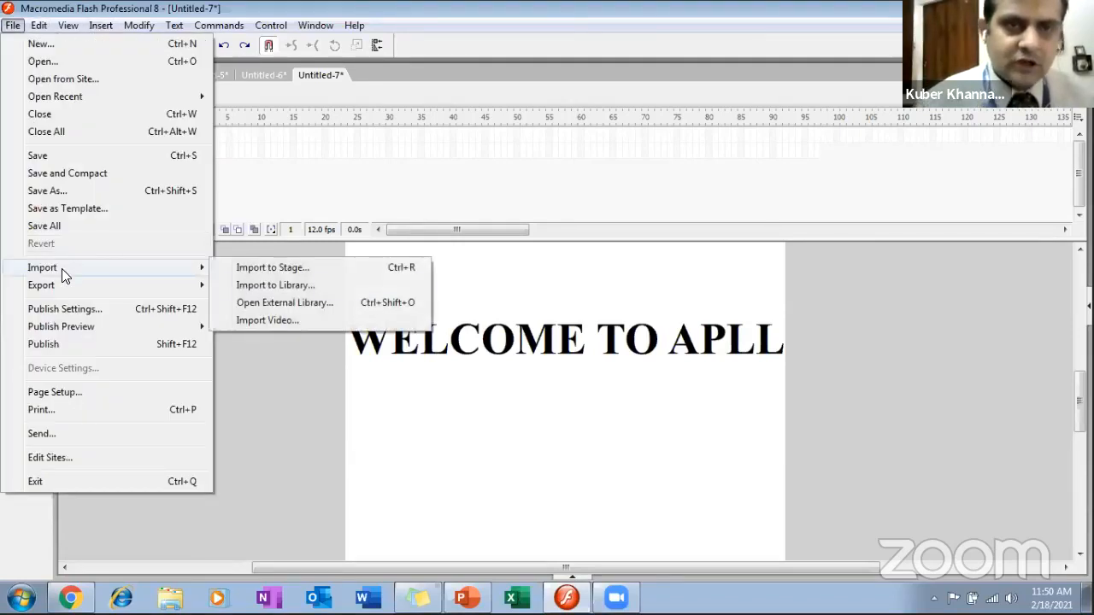
pyautogui.click(272, 267)
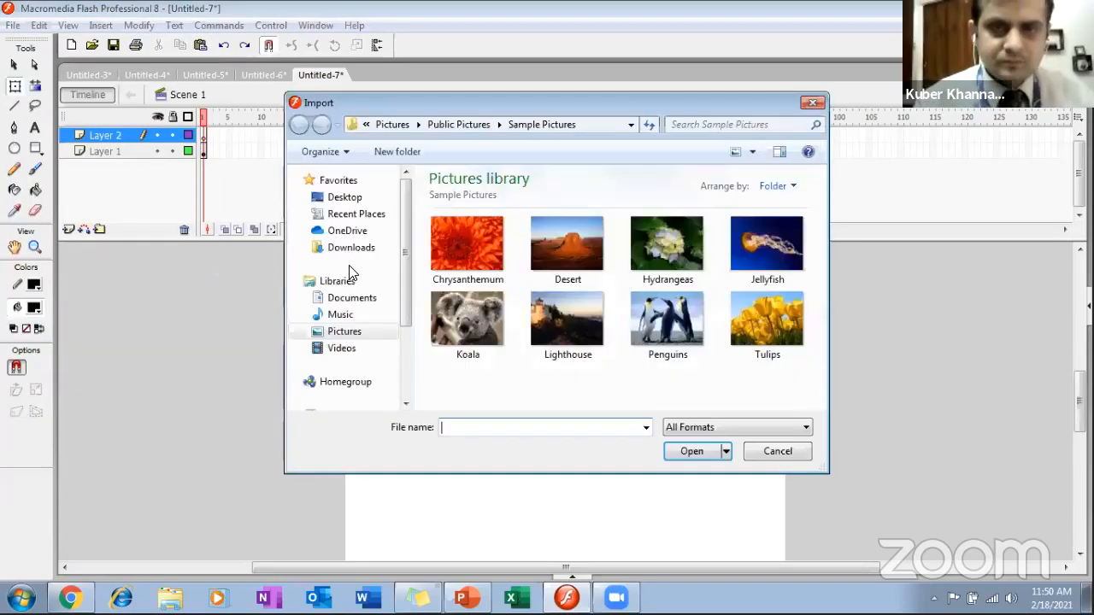
pyautogui.click(747, 318)
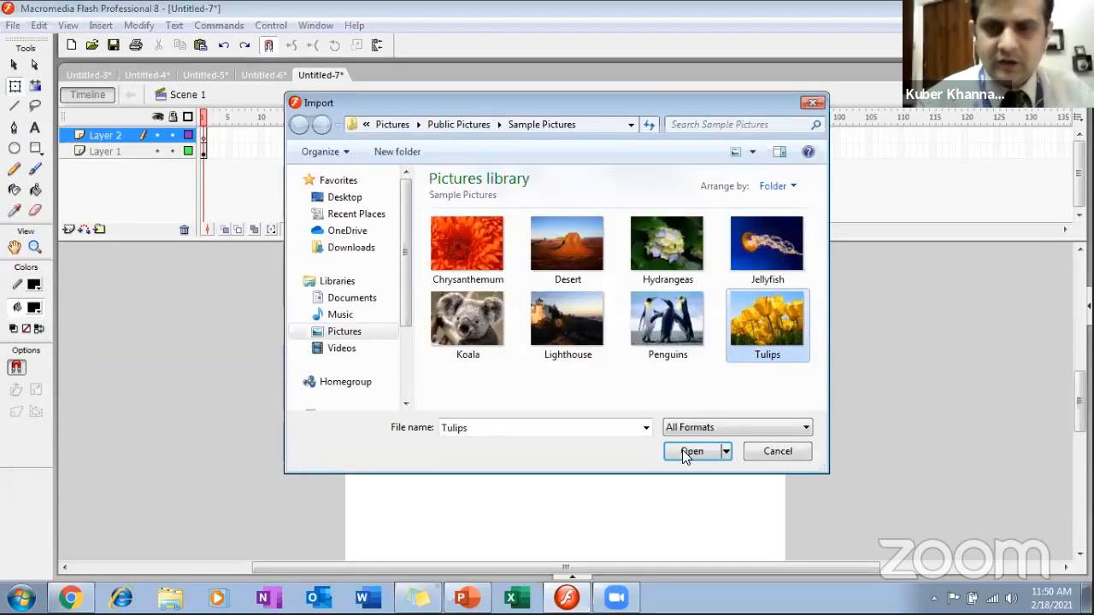
pyautogui.click(683, 453)
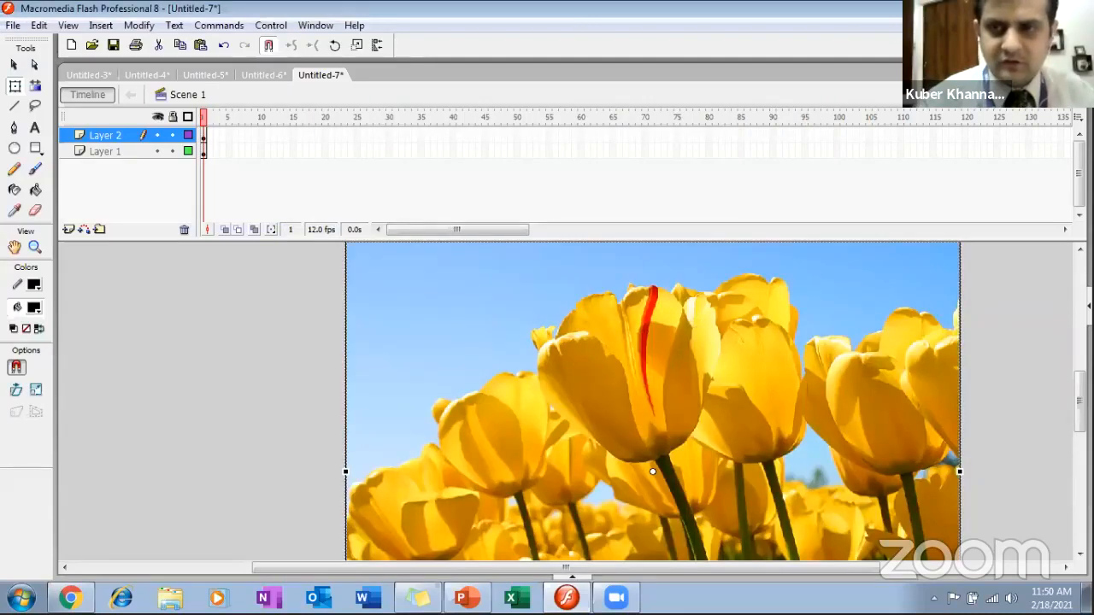
# Shrink the tulips picture from its corners and move it over the left end of the "WELCOME TO APLL" text
pyautogui.scroll(5, 488, 488)
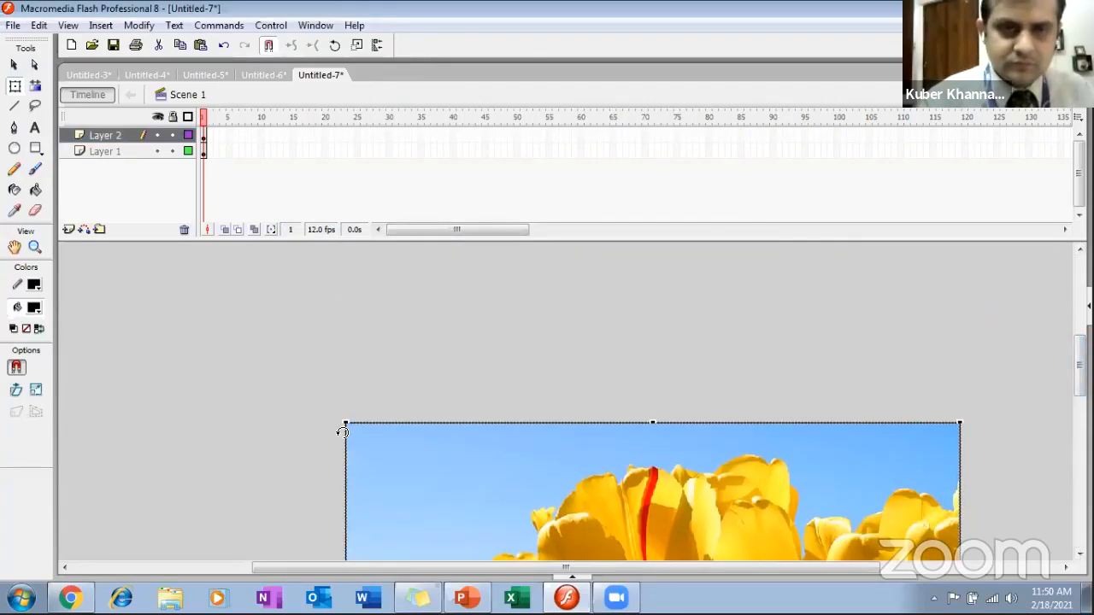
pyautogui.moveTo(345, 423); pyautogui.dragTo(478, 564)
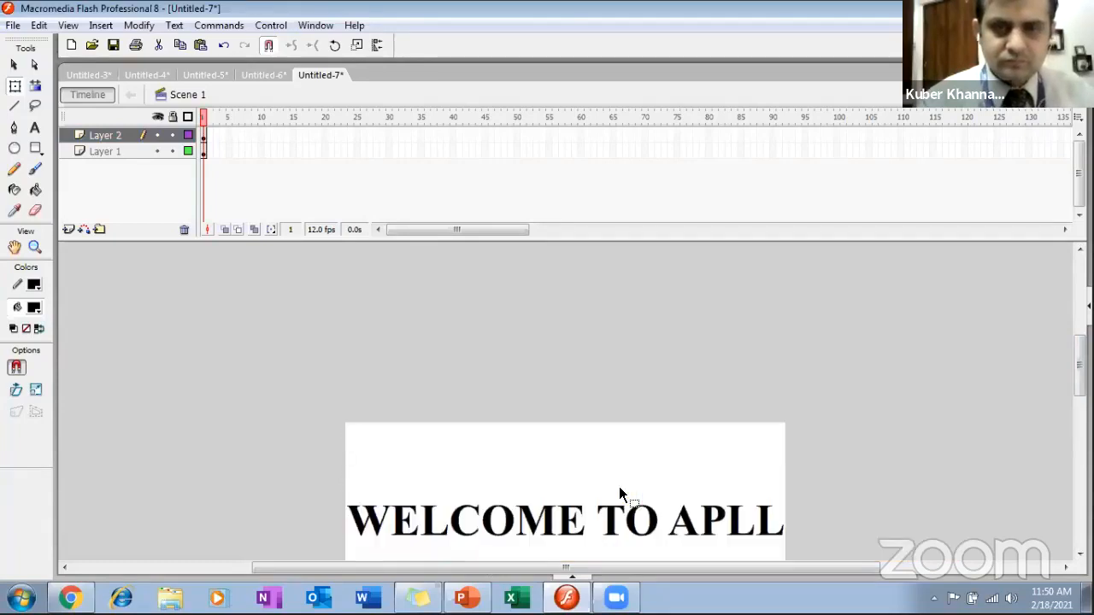
pyautogui.moveTo(1081, 365); pyautogui.dragTo(1081, 400)
pyautogui.scroll(-3, 593, 416)
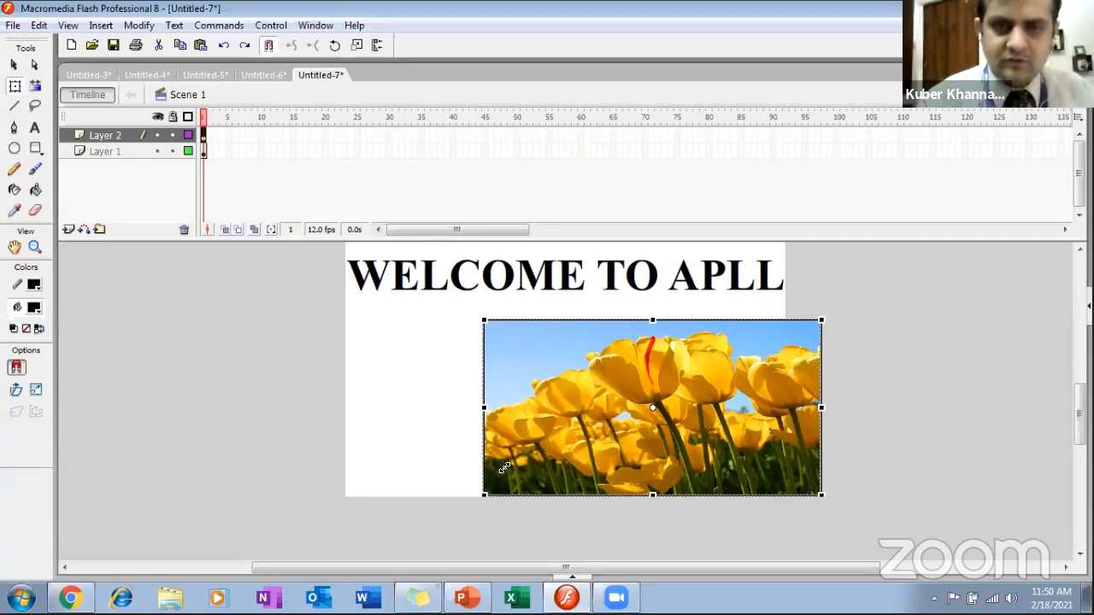
pyautogui.moveTo(484, 494); pyautogui.dragTo(506, 467)
pyautogui.moveTo(549, 423); pyautogui.dragTo(199, 277)
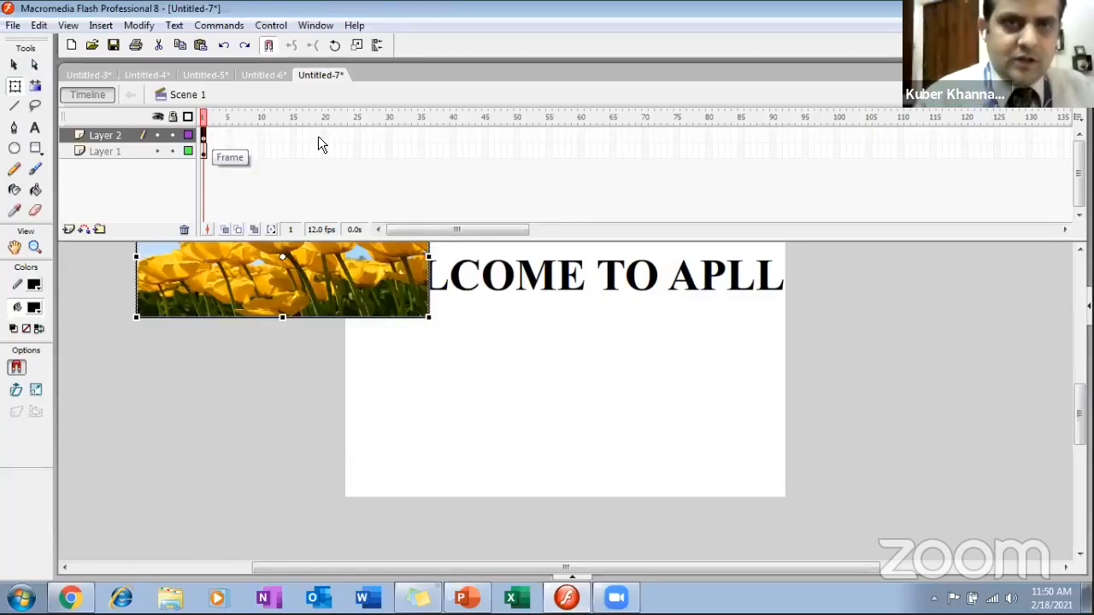
# Insert a keyframe at frame 15 on both the picture layer and the text layer
pyautogui.click(357, 135)
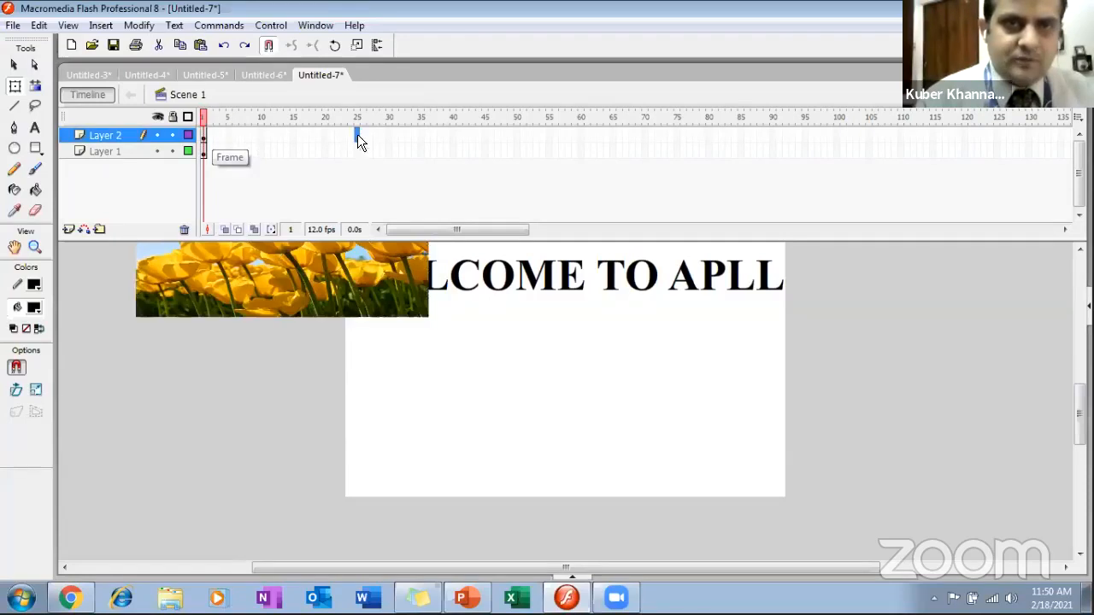
pyautogui.click(290, 134)
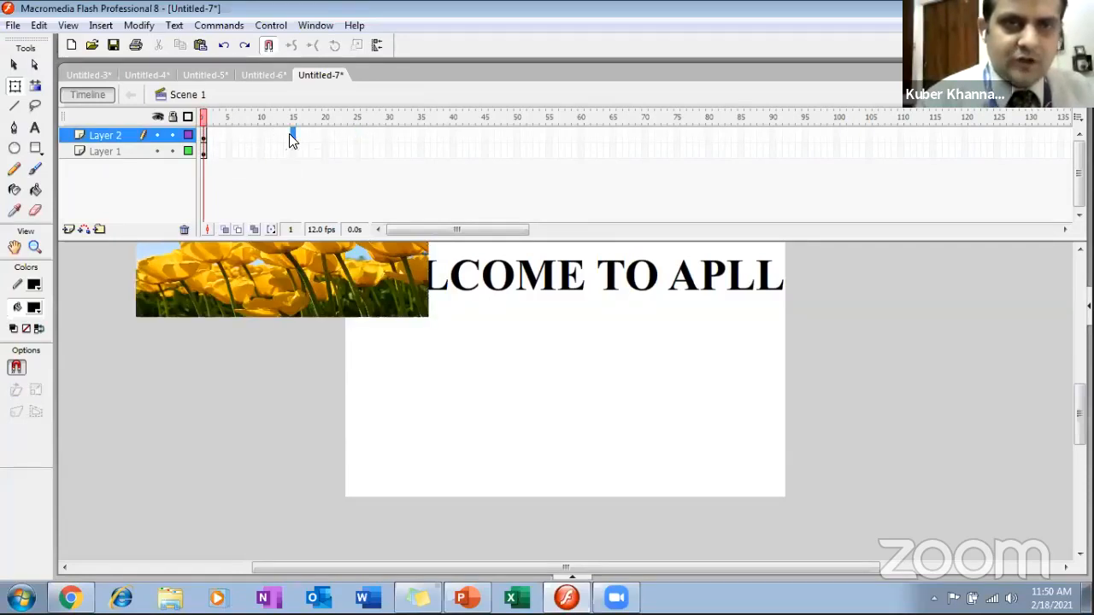
pyautogui.rightClick(291, 134)
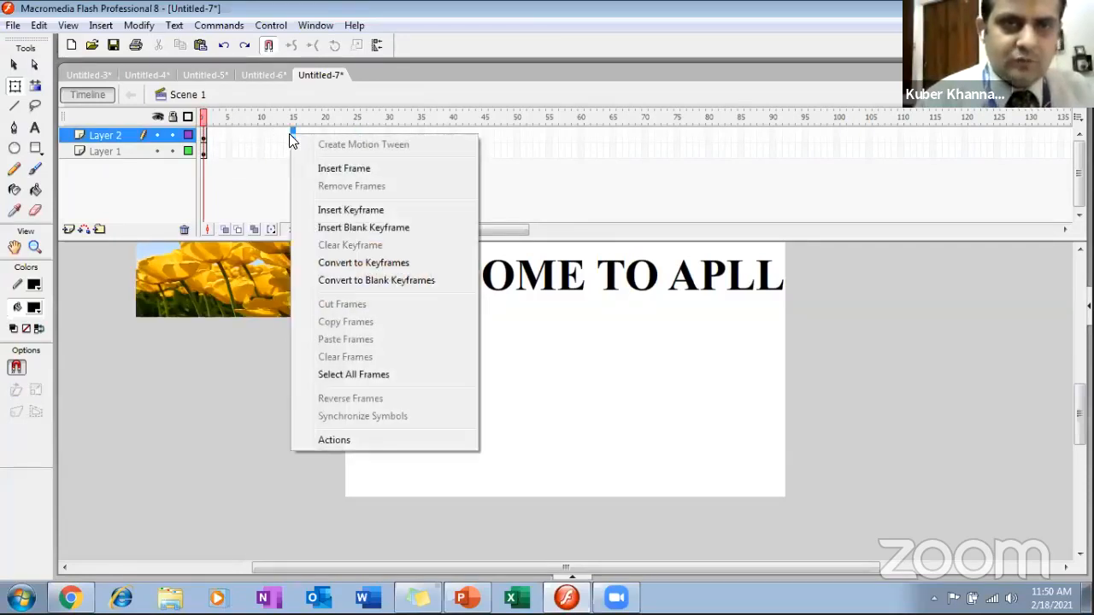
pyautogui.click(351, 210)
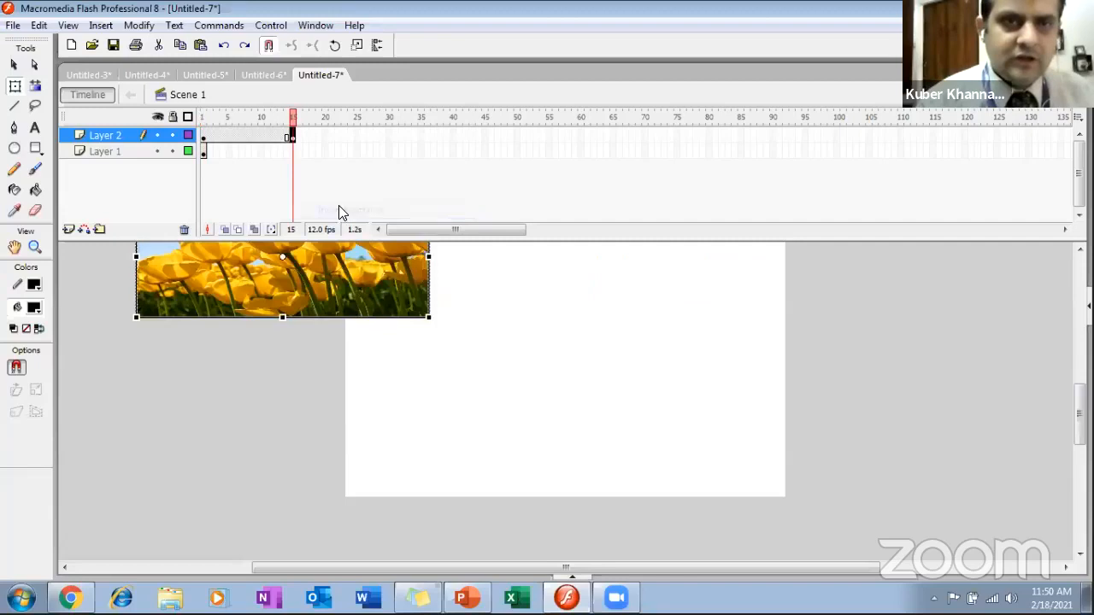
pyautogui.click(294, 150)
pyautogui.rightClick(294, 151)
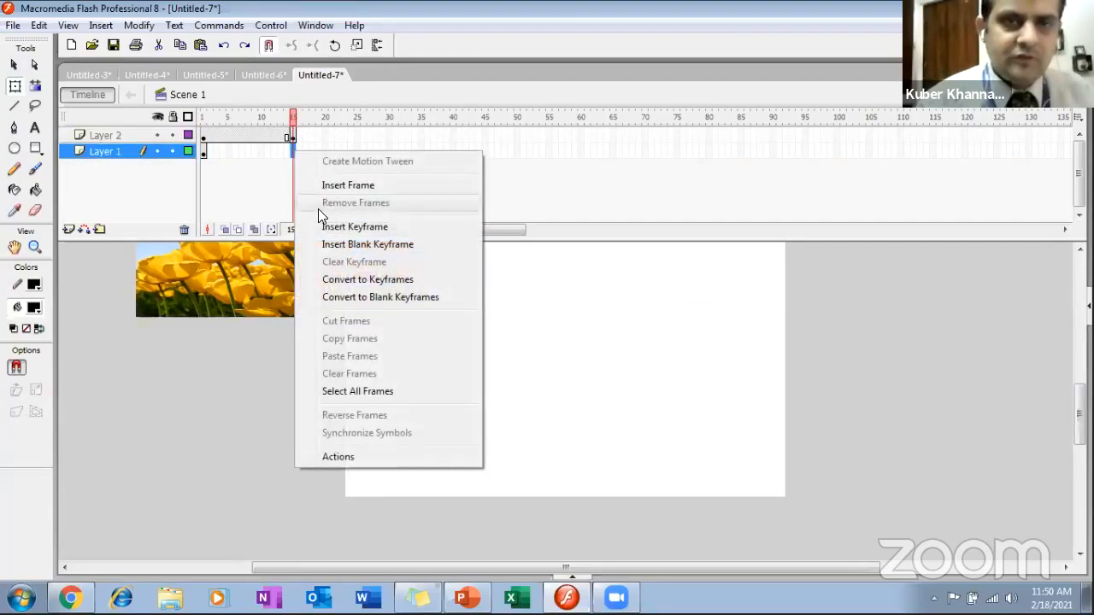
pyautogui.click(330, 229)
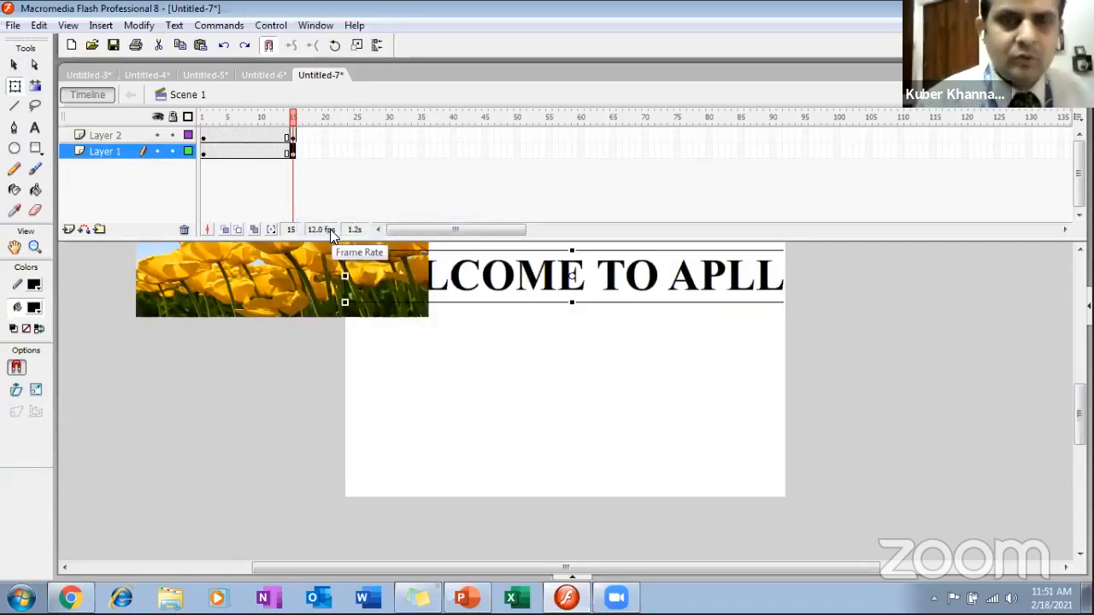
# Move the tulips picture at frame 15 to the right end of the text and create a motion tween on Layer 2
pyautogui.click(292, 136)
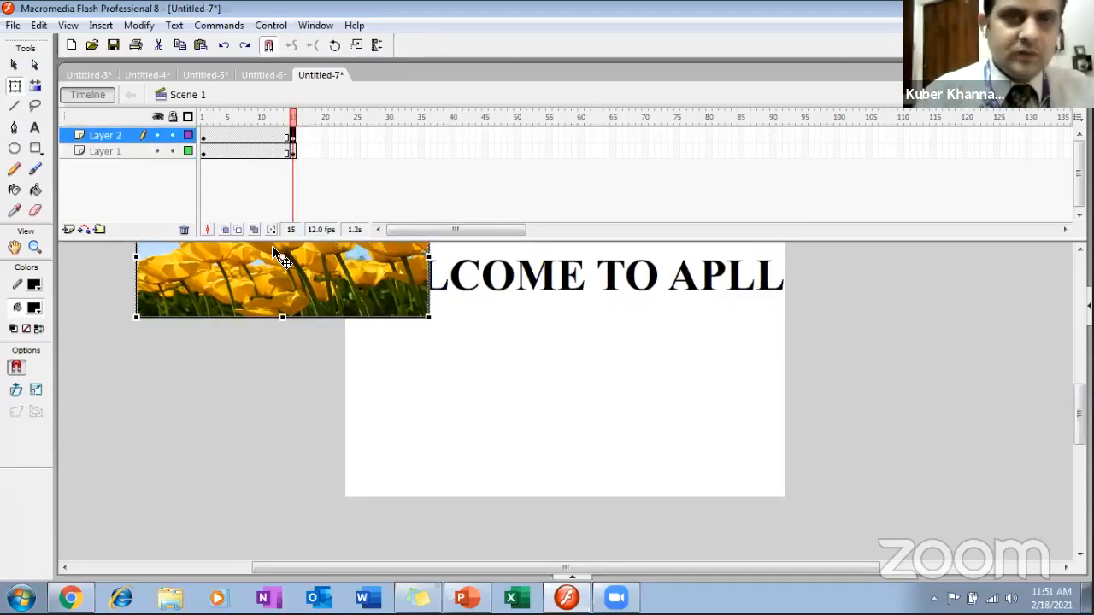
pyautogui.moveTo(270, 259); pyautogui.dragTo(703, 260)
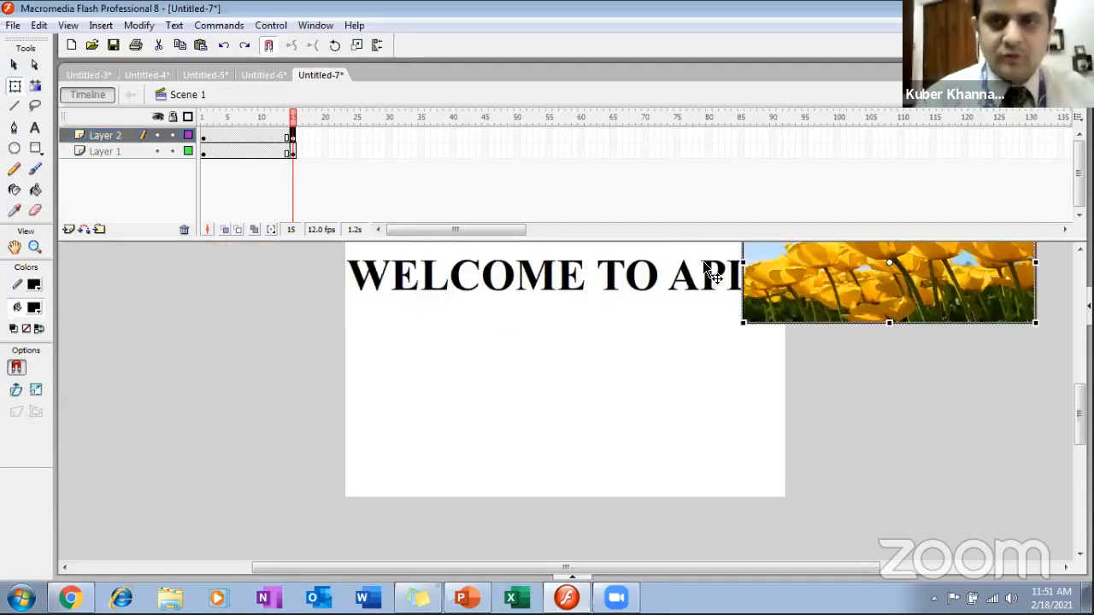
pyautogui.click(204, 134)
pyautogui.click(227, 135)
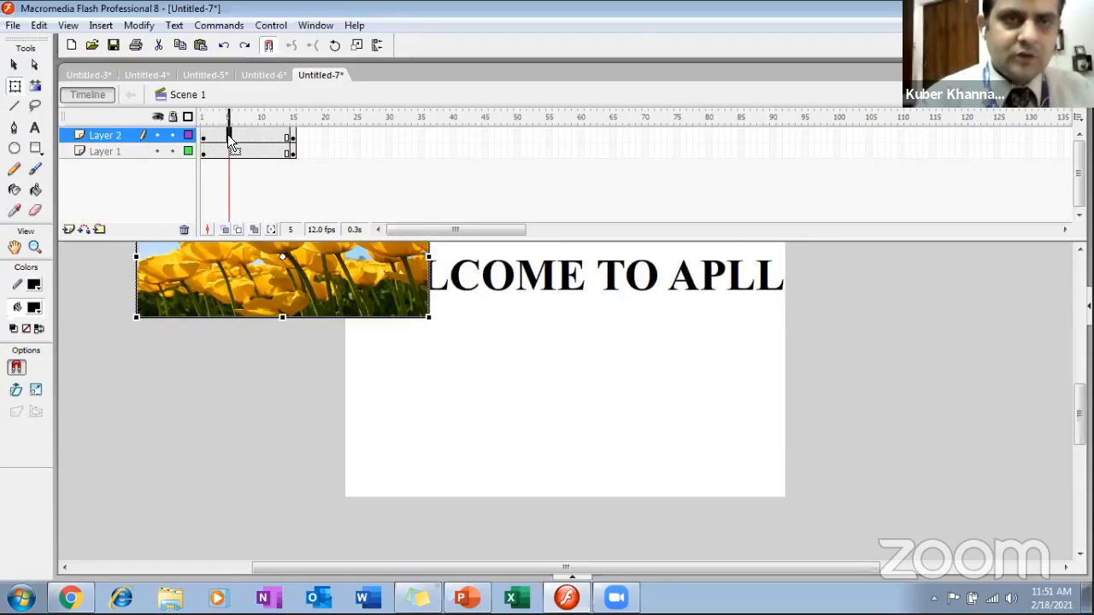
pyautogui.rightClick(227, 137)
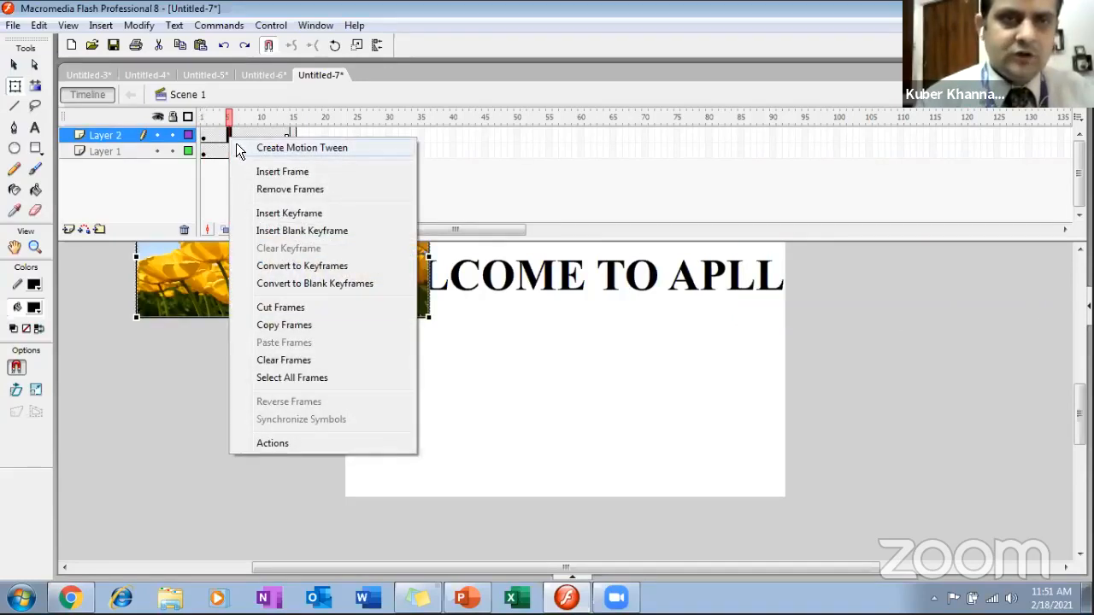
pyautogui.click(237, 144)
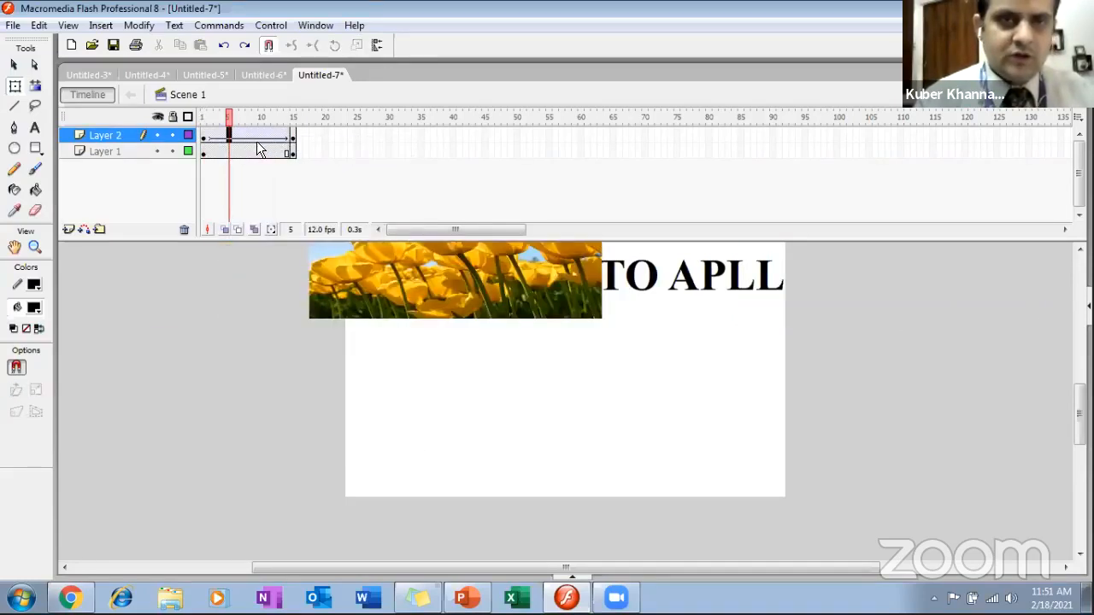
# Turn Layer 2 into a mask over Layer 1 and play the animation
pyautogui.rightClick(110, 138)
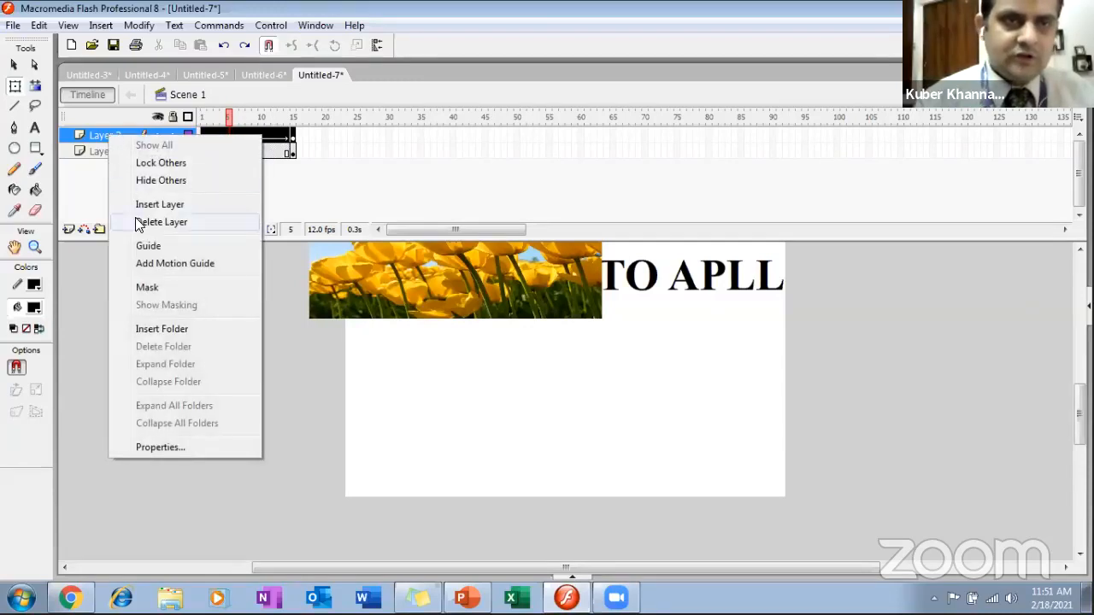
pyautogui.click(143, 284)
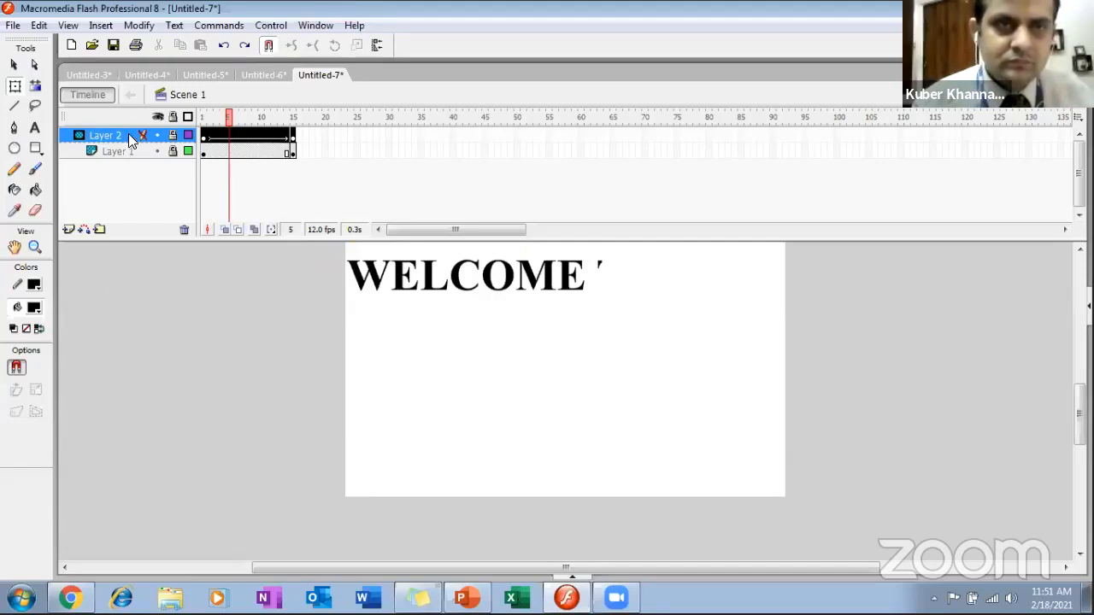
pyautogui.click(262, 24)
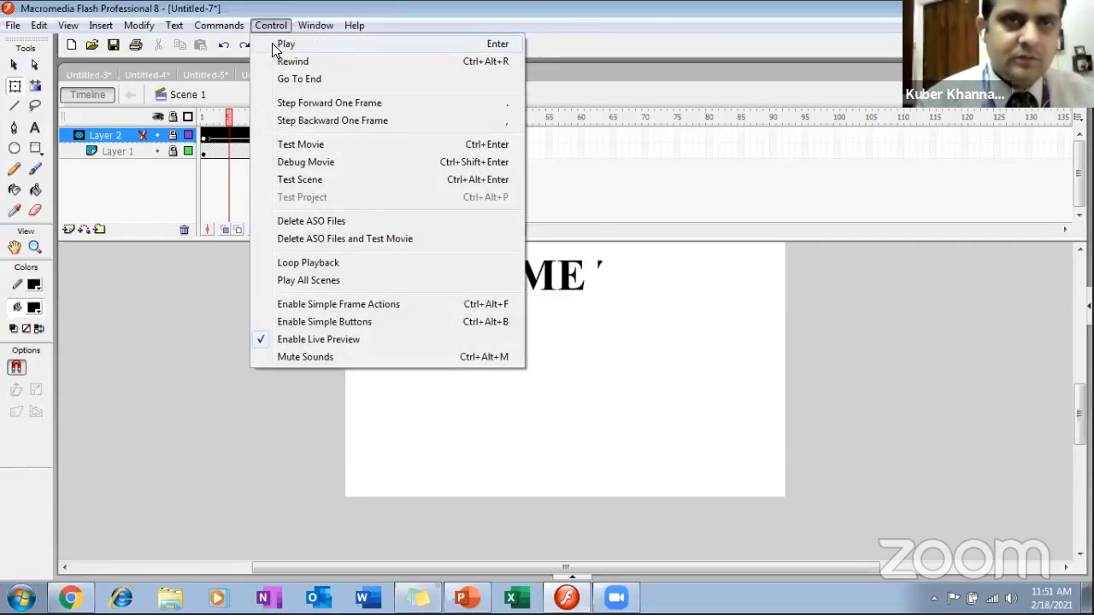
pyautogui.click(271, 43)
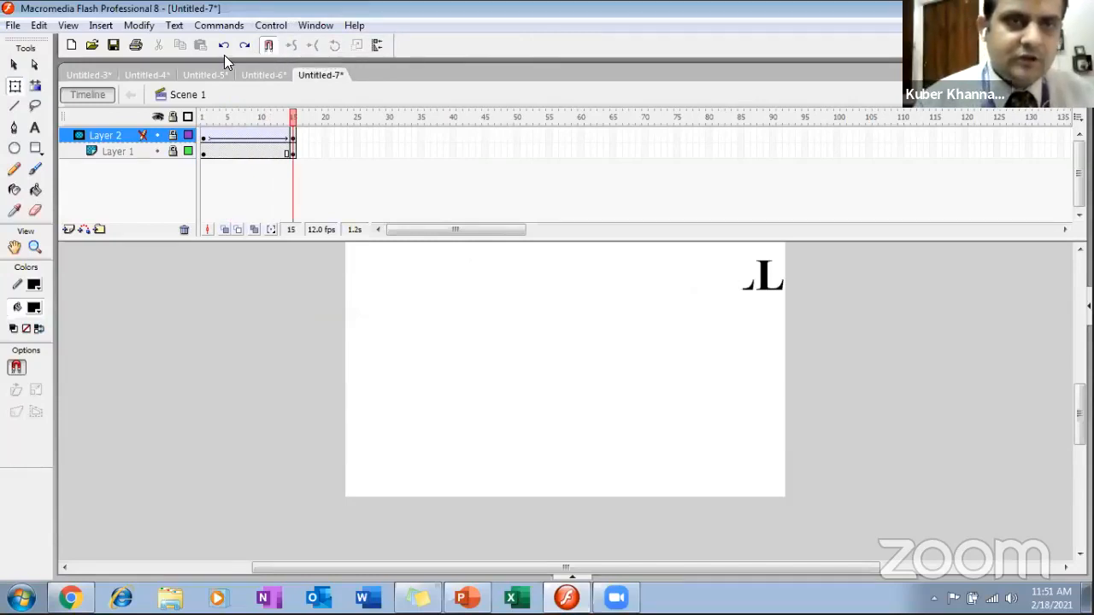
# Turn off the mask on Layer 2 and move the text layer, Layer 1, above it
pyautogui.rightClick(115, 144)
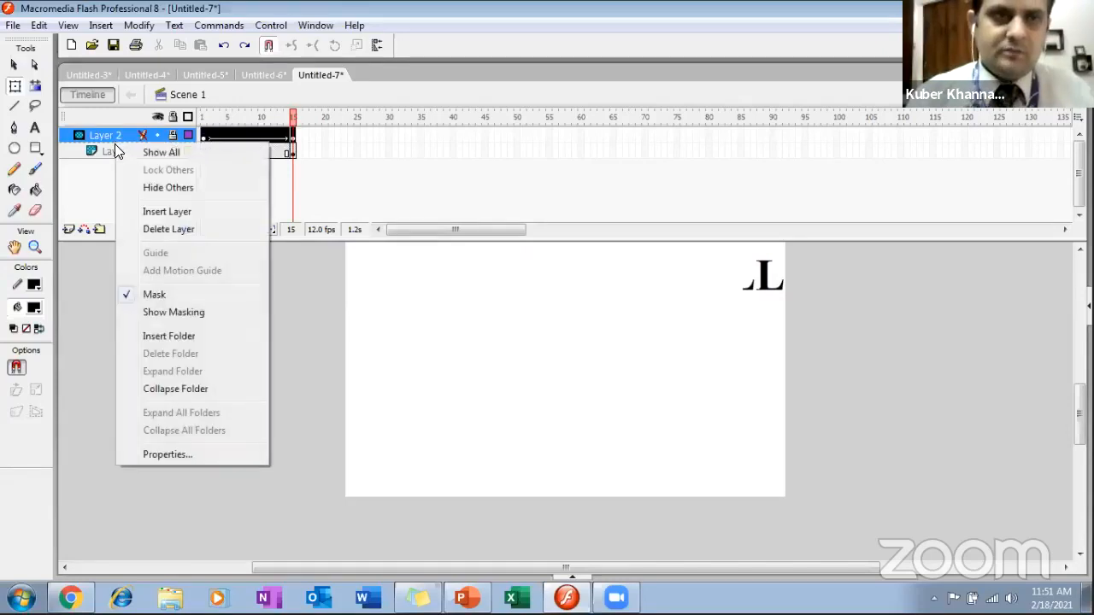
pyautogui.click(128, 295)
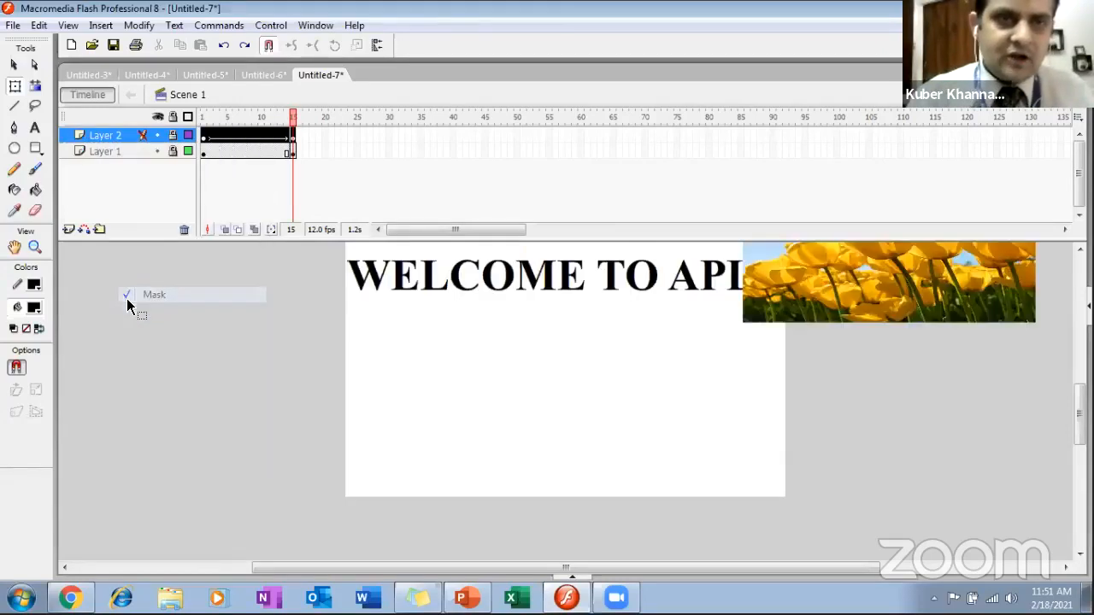
pyautogui.click(120, 149)
pyautogui.moveTo(121, 149); pyautogui.dragTo(124, 134)
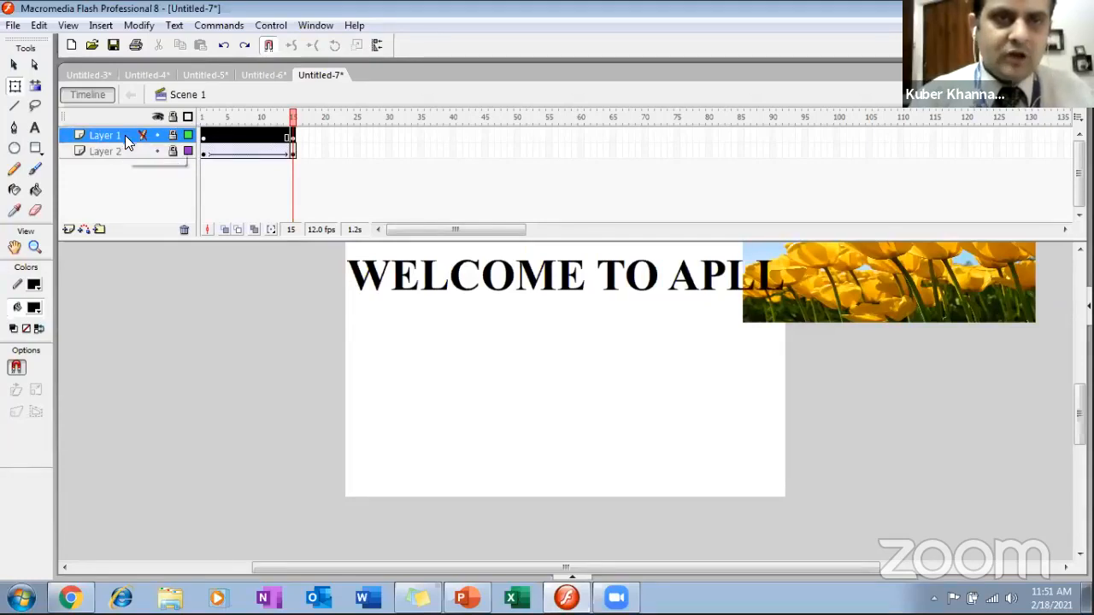
# Remove the motion tween from Layer 2
pyautogui.click(220, 151)
pyautogui.rightClick(222, 153)
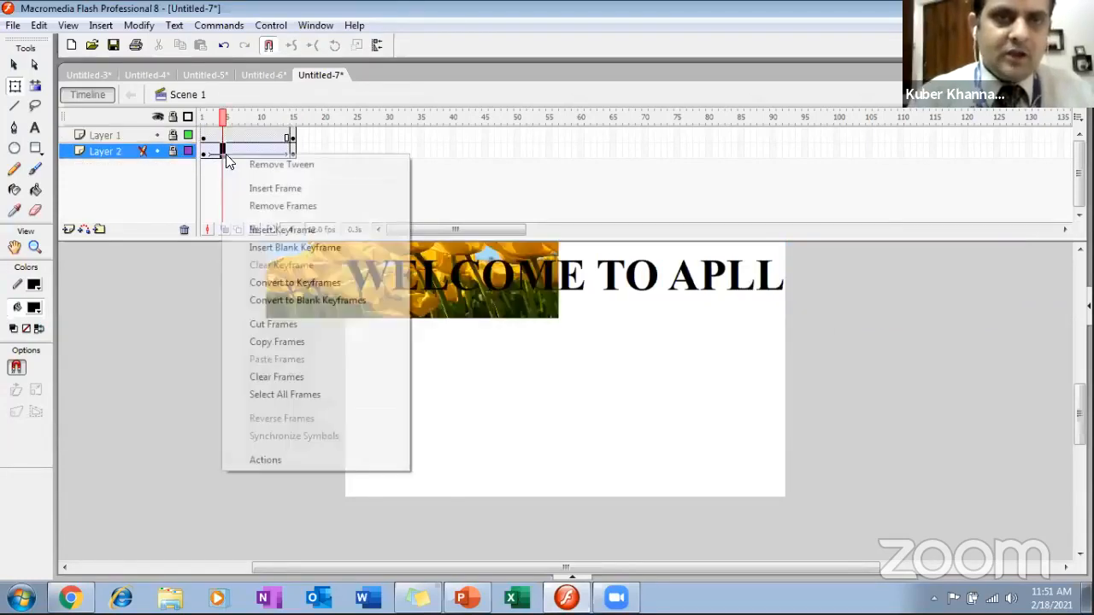
pyautogui.click(278, 166)
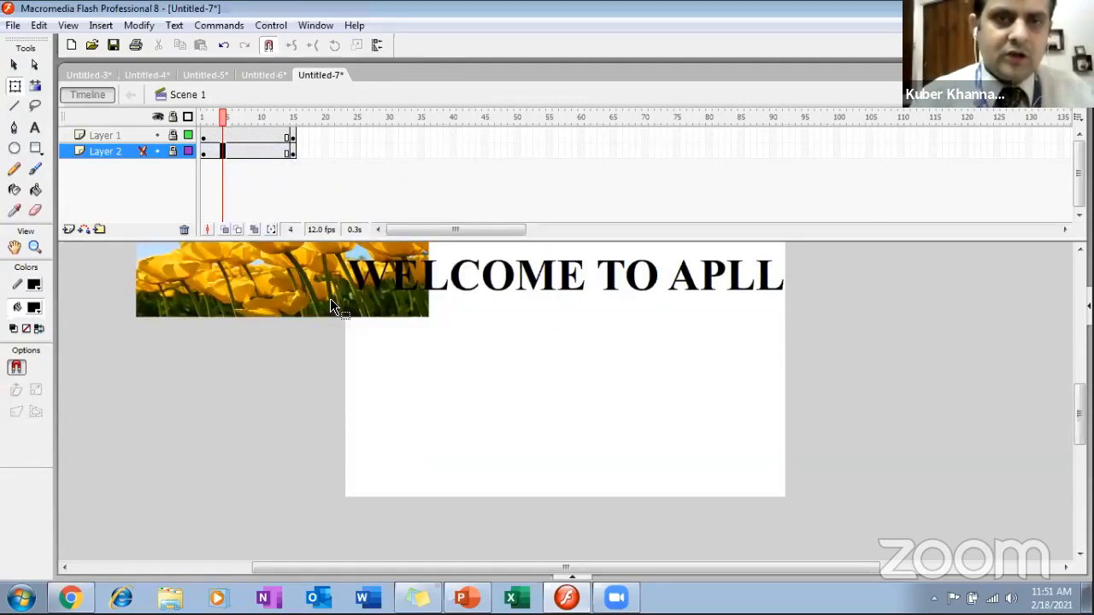
# Try to move the tulips picture toward the text at the start of locked Layer 2
pyautogui.moveTo(323, 290); pyautogui.dragTo(413, 295)
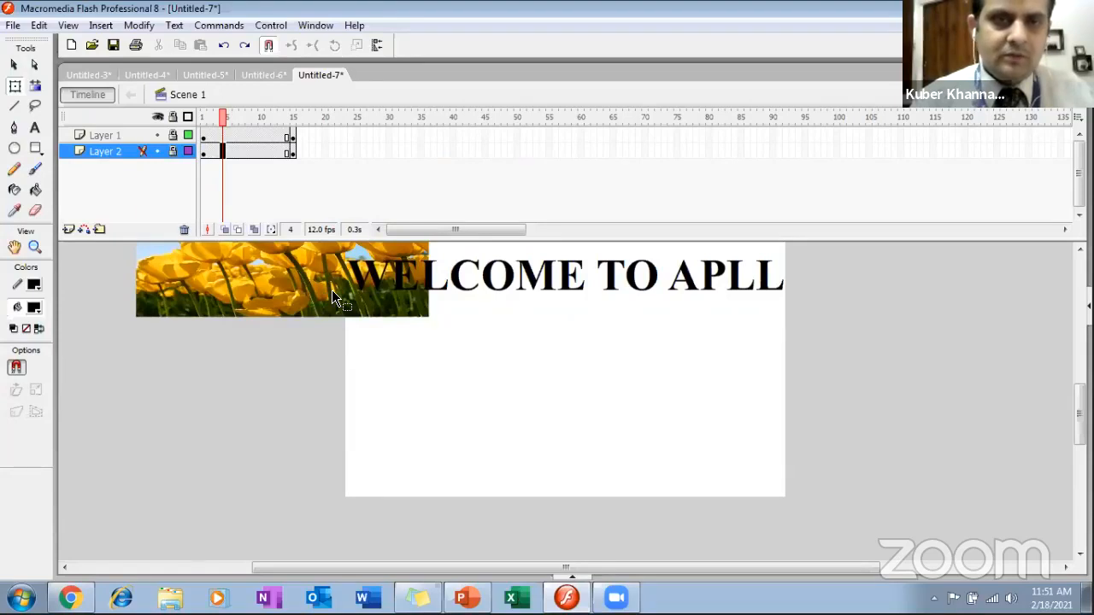
pyautogui.click(203, 136)
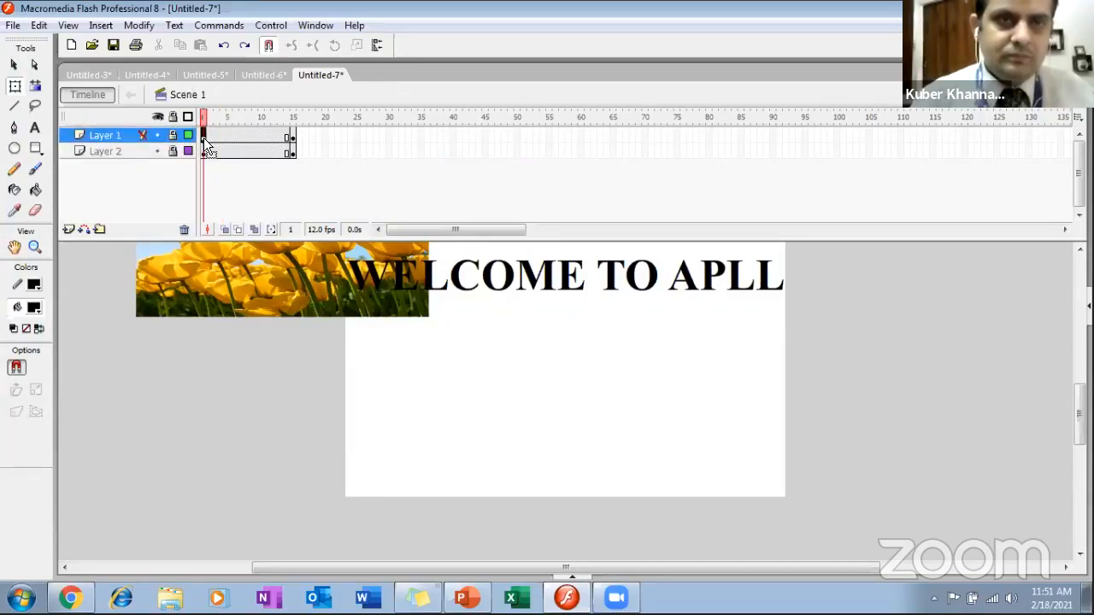
pyautogui.click(203, 155)
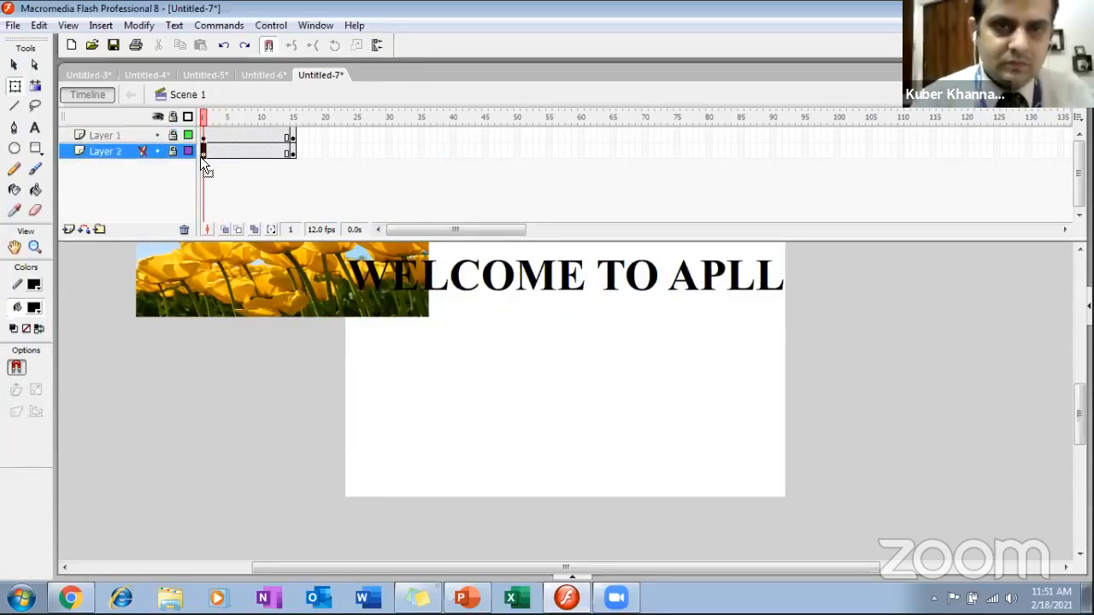
pyautogui.click(222, 295)
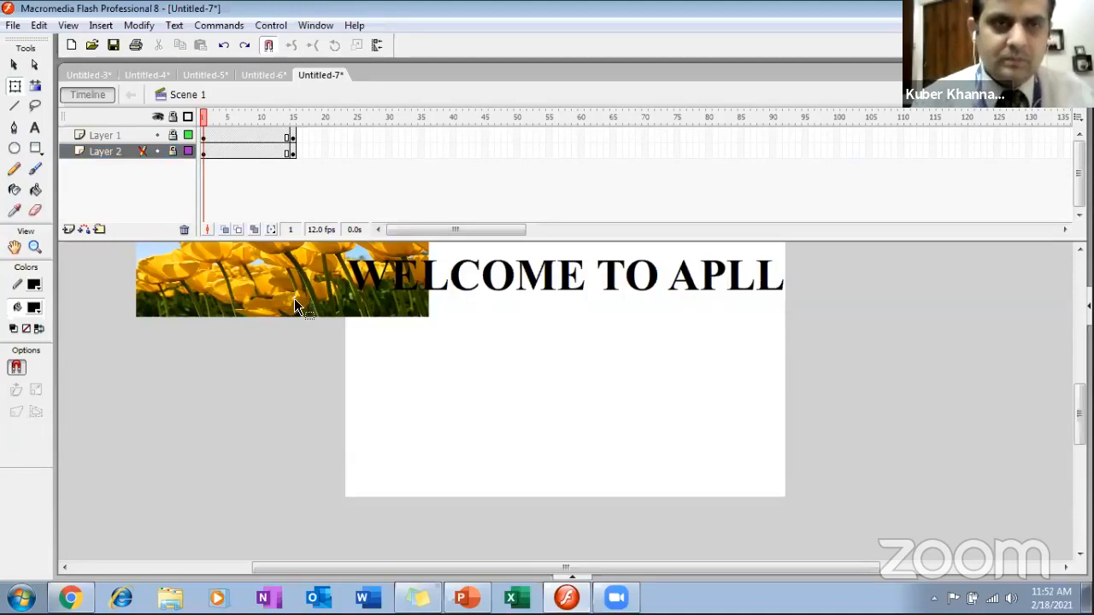
pyautogui.click(144, 151)
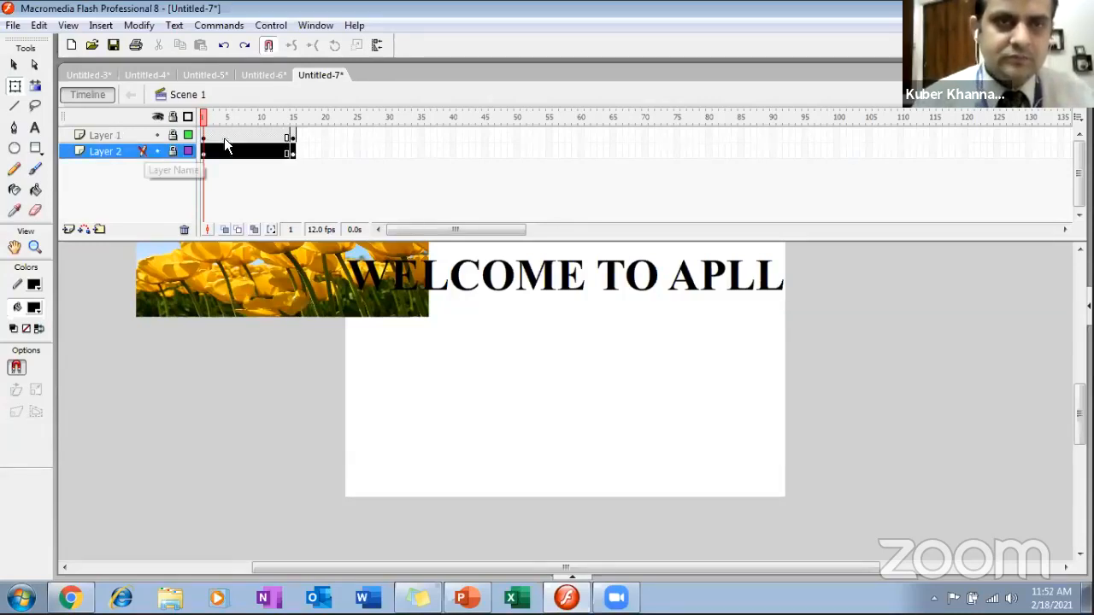
# Unlock Layer 2, move the tulips picture at frame 15 behind the start of the text, and widen it to reach the text's right end
pyautogui.click(291, 152)
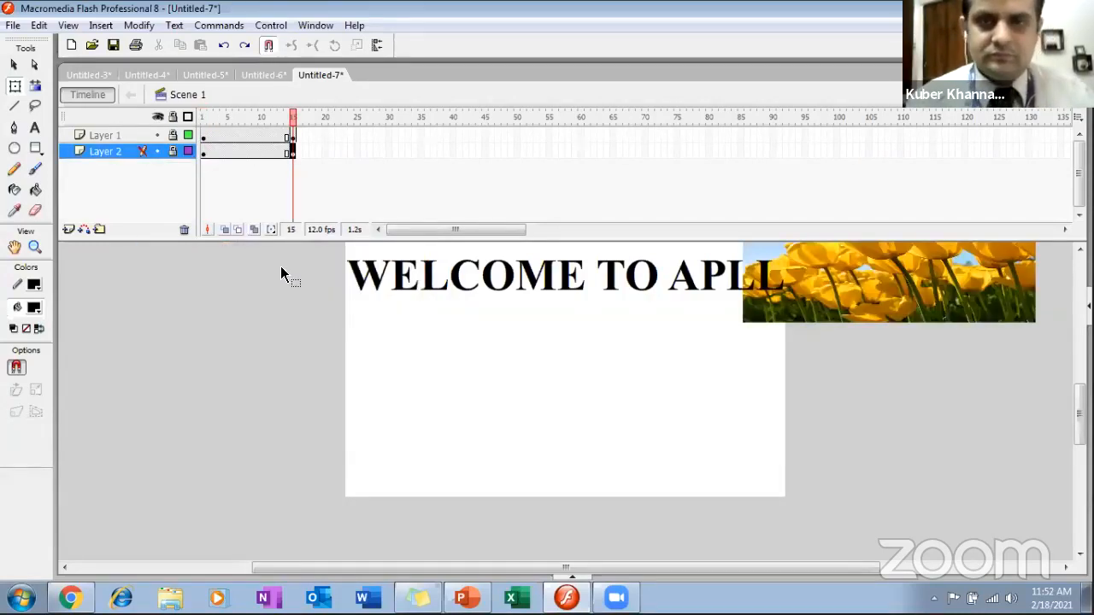
pyautogui.moveTo(826, 321); pyautogui.dragTo(747, 334)
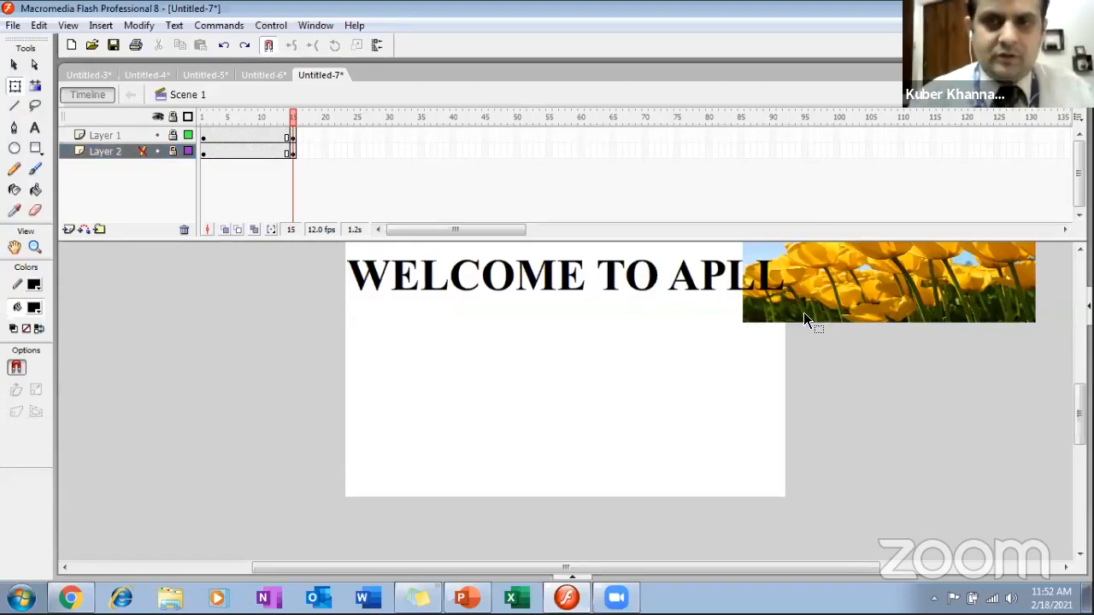
pyautogui.moveTo(804, 314); pyautogui.dragTo(765, 325)
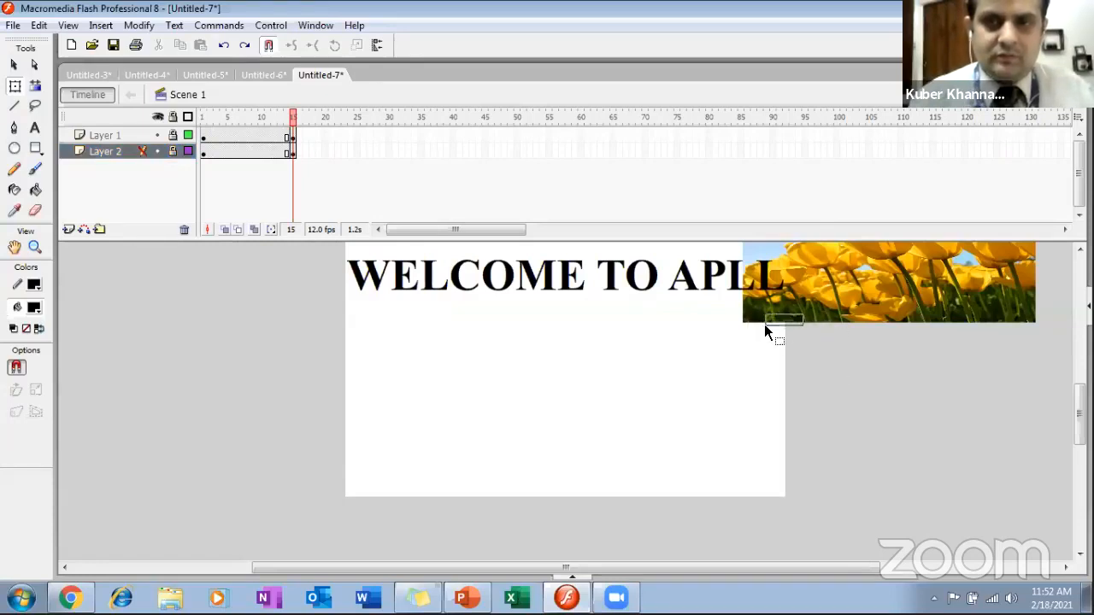
pyautogui.click(173, 152)
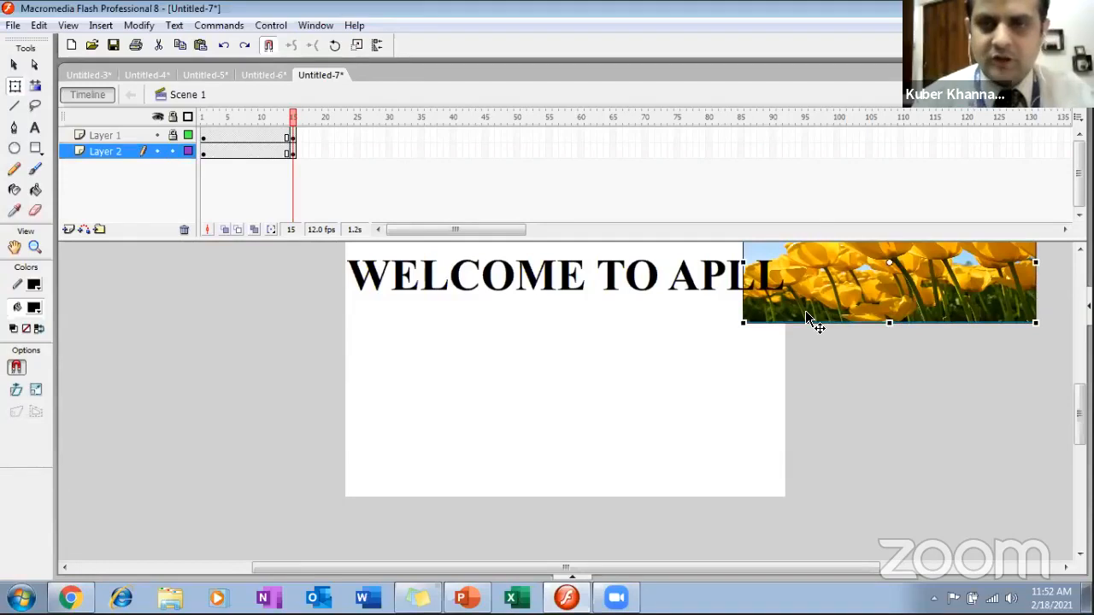
pyautogui.moveTo(806, 314); pyautogui.dragTo(409, 332)
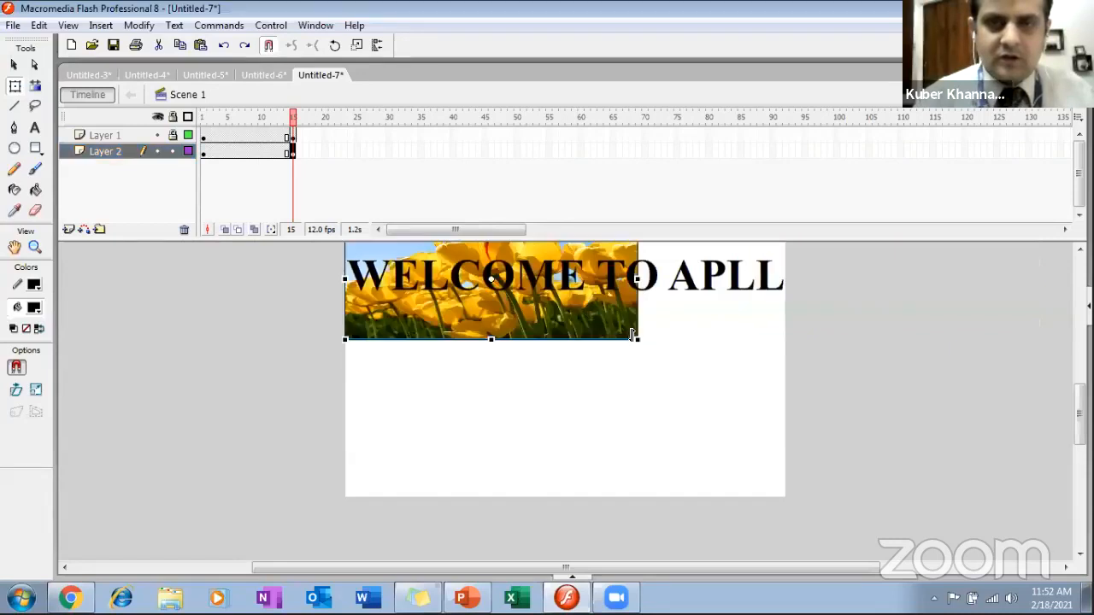
pyautogui.moveTo(637, 339); pyautogui.dragTo(768, 342)
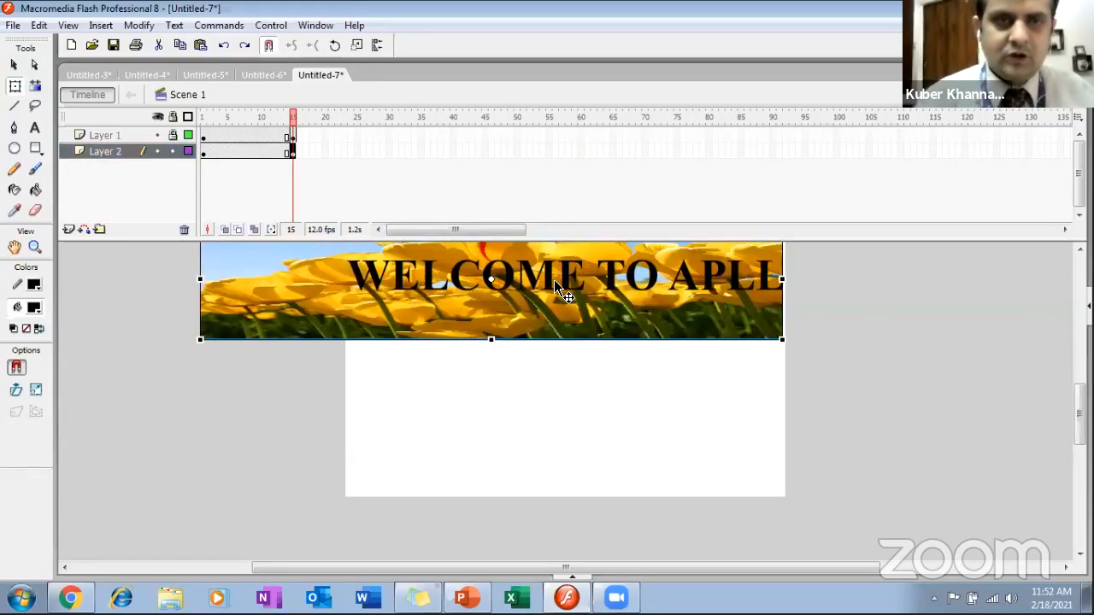
# Move the tulips picture at frame 1 behind the text and widen it to span the whole line
pyautogui.click(204, 151)
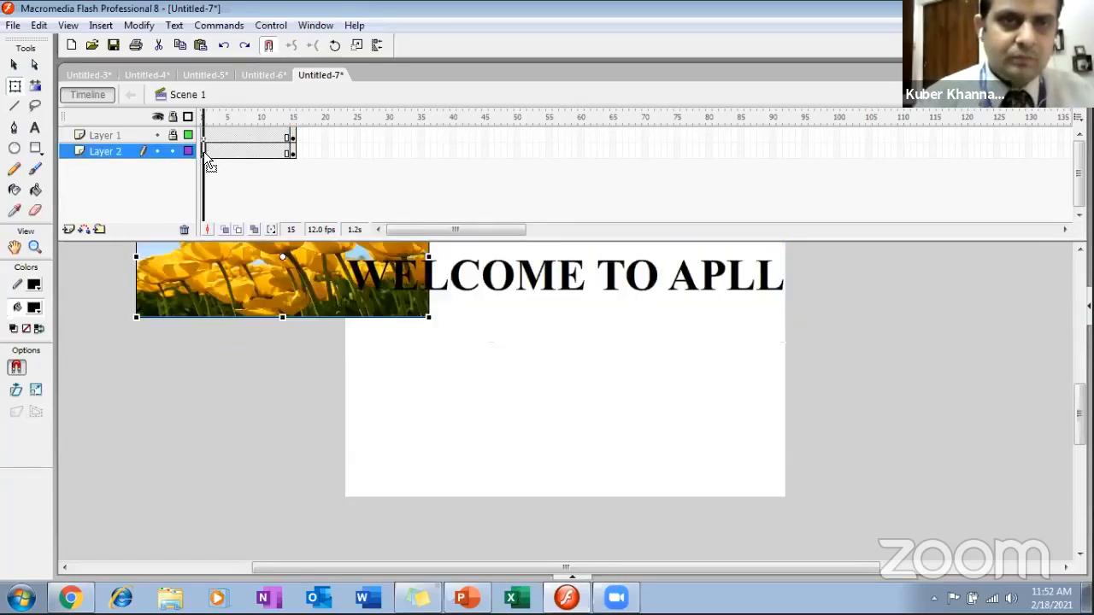
pyautogui.click(383, 297)
pyautogui.moveTo(385, 297); pyautogui.dragTo(508, 319)
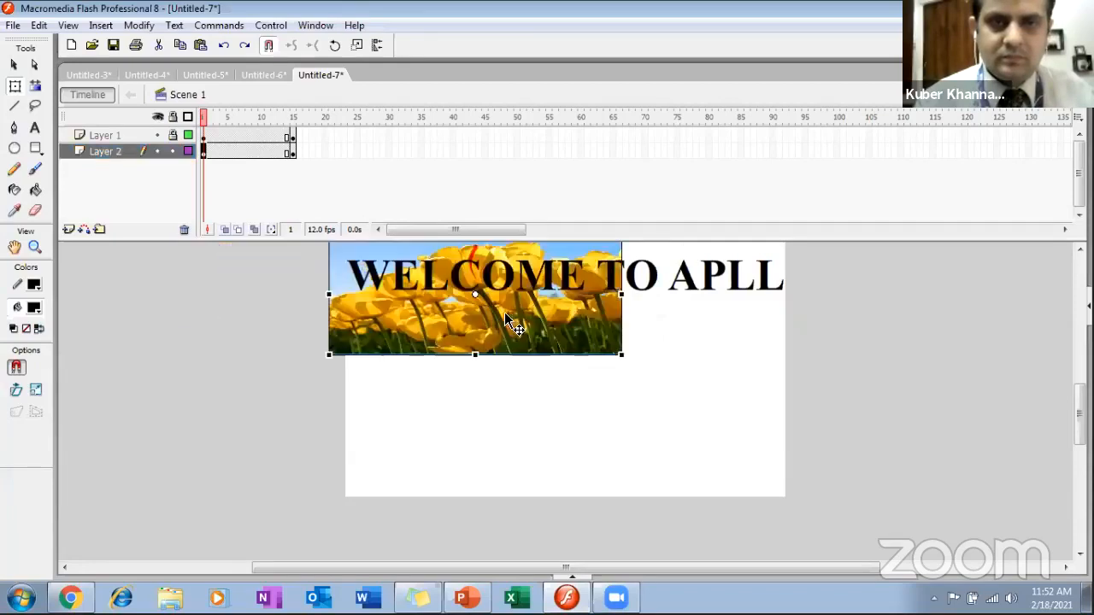
pyautogui.moveTo(674, 350); pyautogui.dragTo(804, 353)
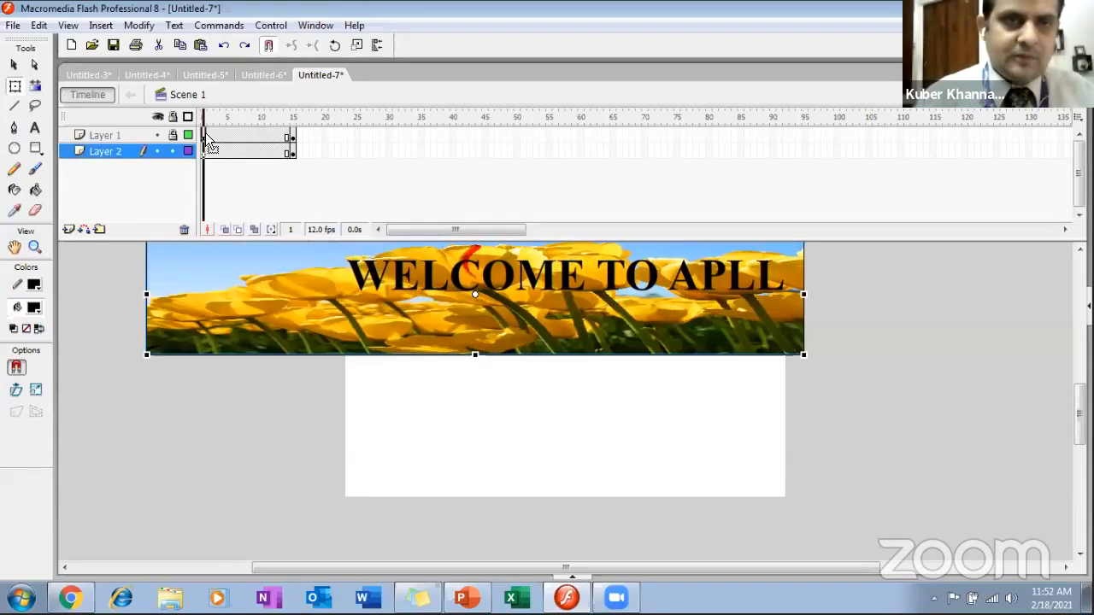
pyautogui.click(205, 134)
pyautogui.click(438, 270)
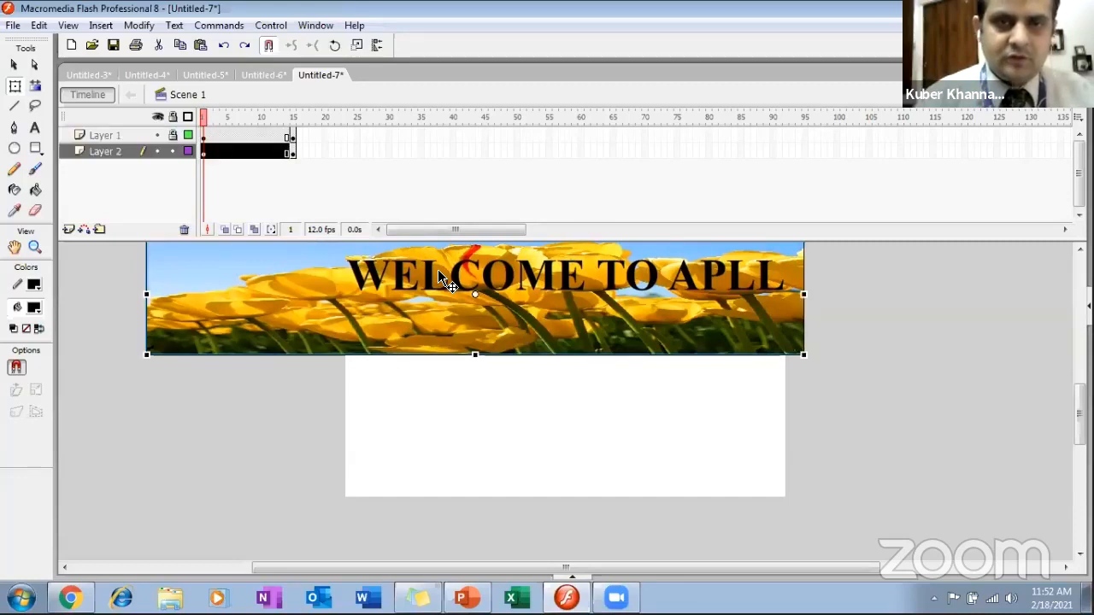
# Shift the tulips picture at frame 15 slightly down and left with the Selection tool, and test the movie
pyautogui.click(294, 135)
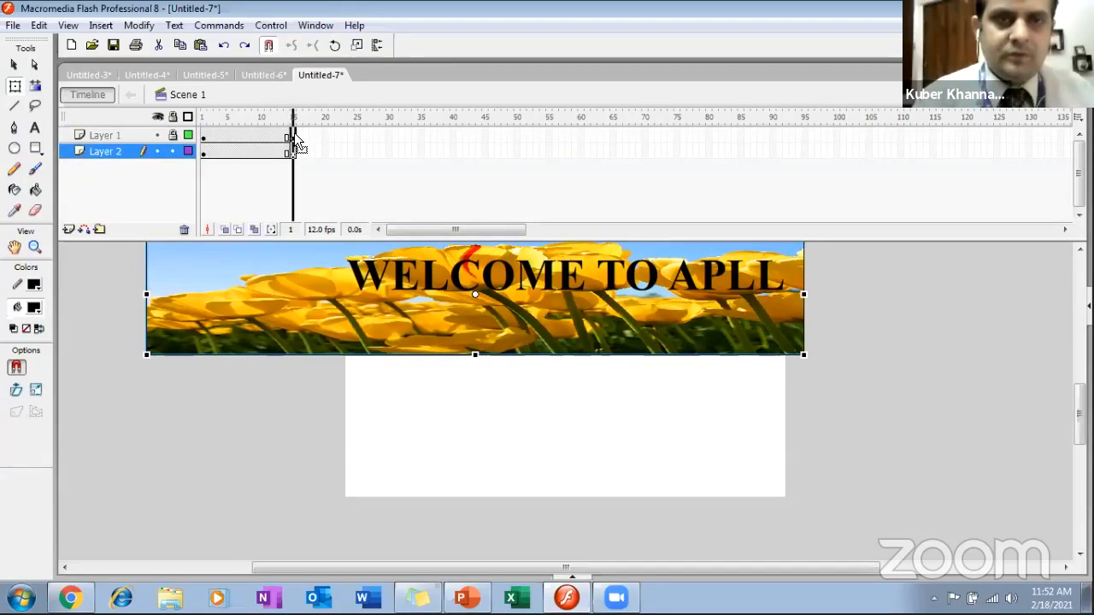
pyautogui.click(413, 275)
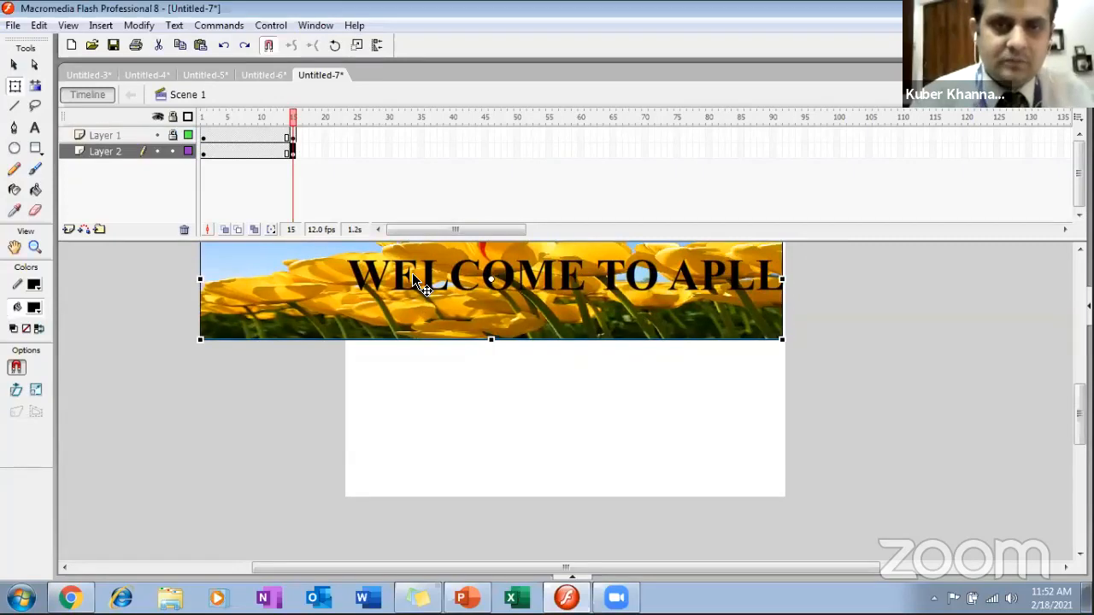
pyautogui.click(14, 65)
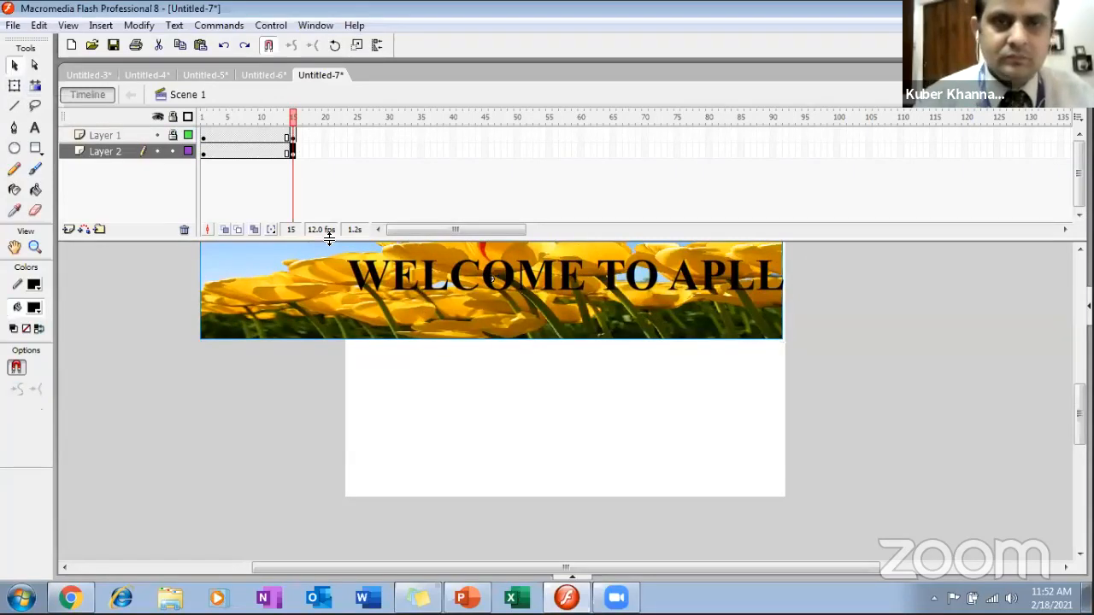
pyautogui.moveTo(373, 265); pyautogui.dragTo(360, 271)
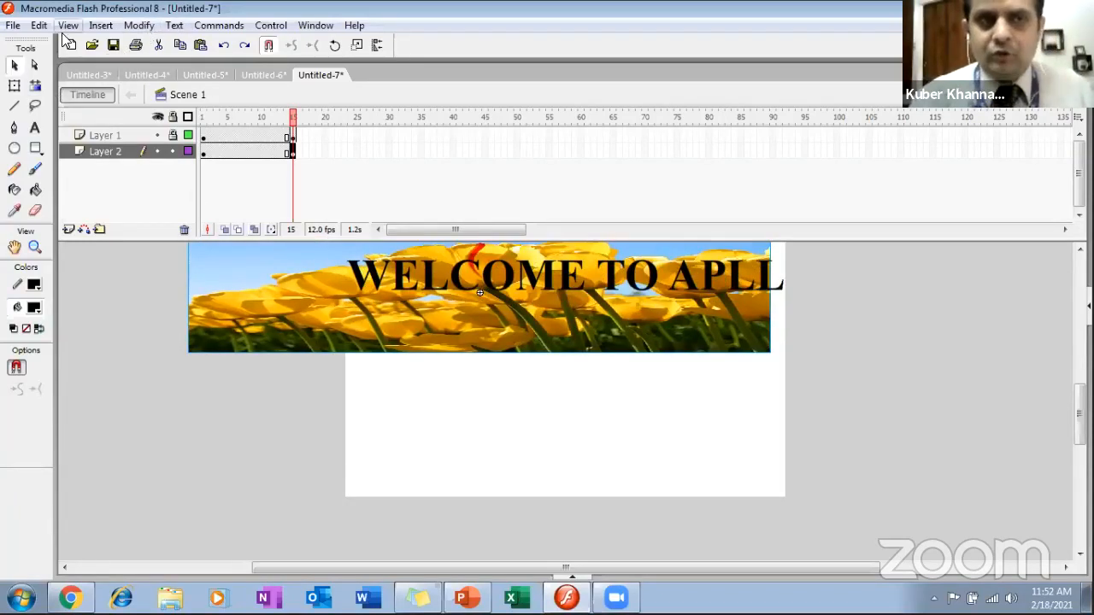
pyautogui.click(273, 26)
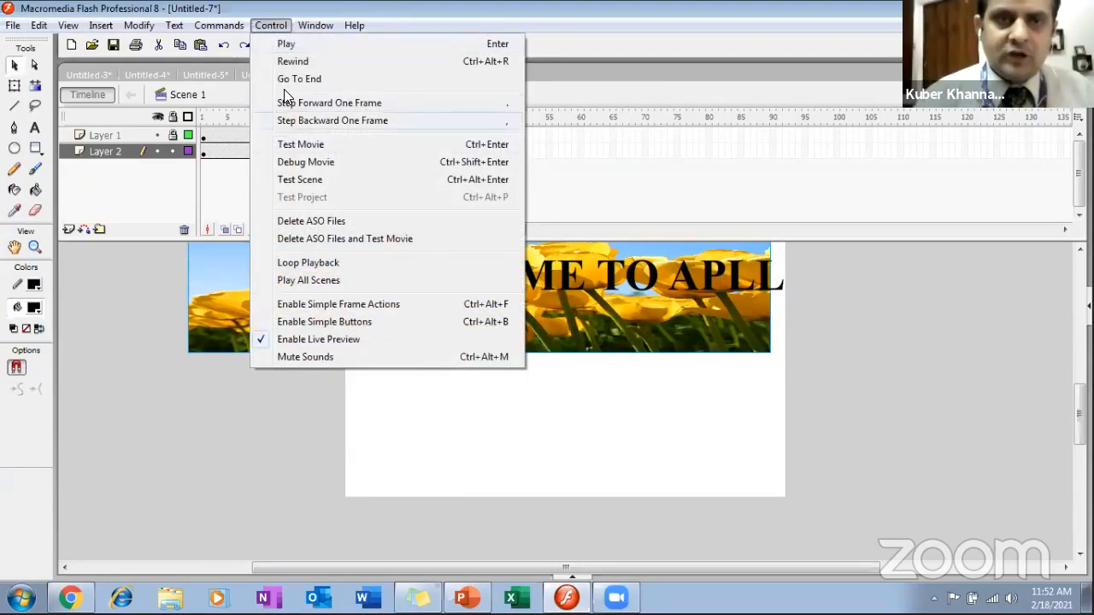
pyautogui.click(304, 144)
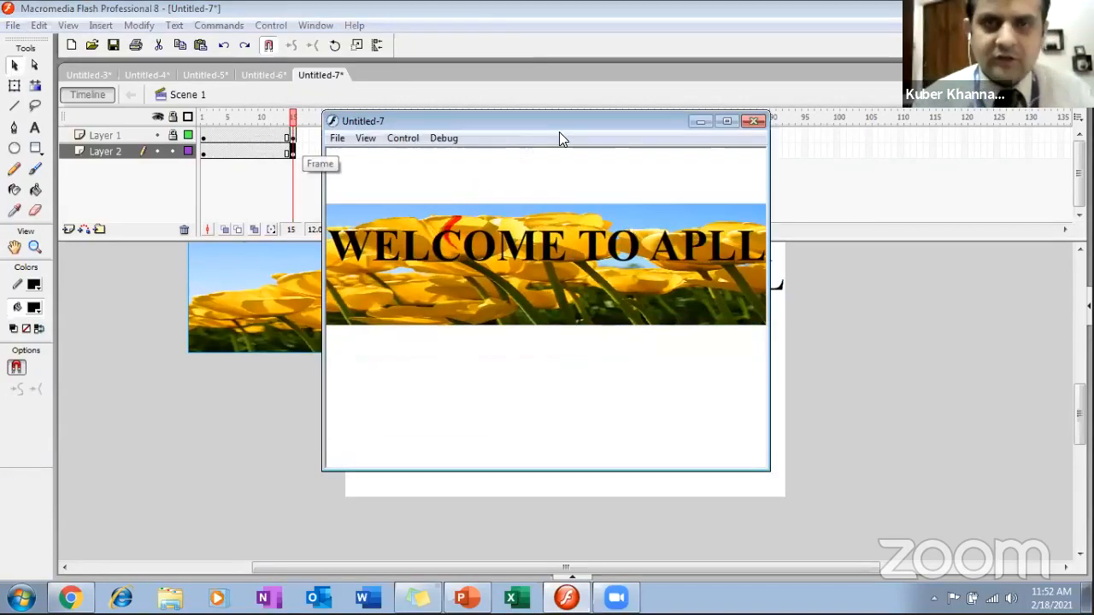
# Create a motion tween on Layer 1 between its keyframes at frames 1 and 15, and turn Layer 1 into a mask over Layer 2
pyautogui.click(755, 123)
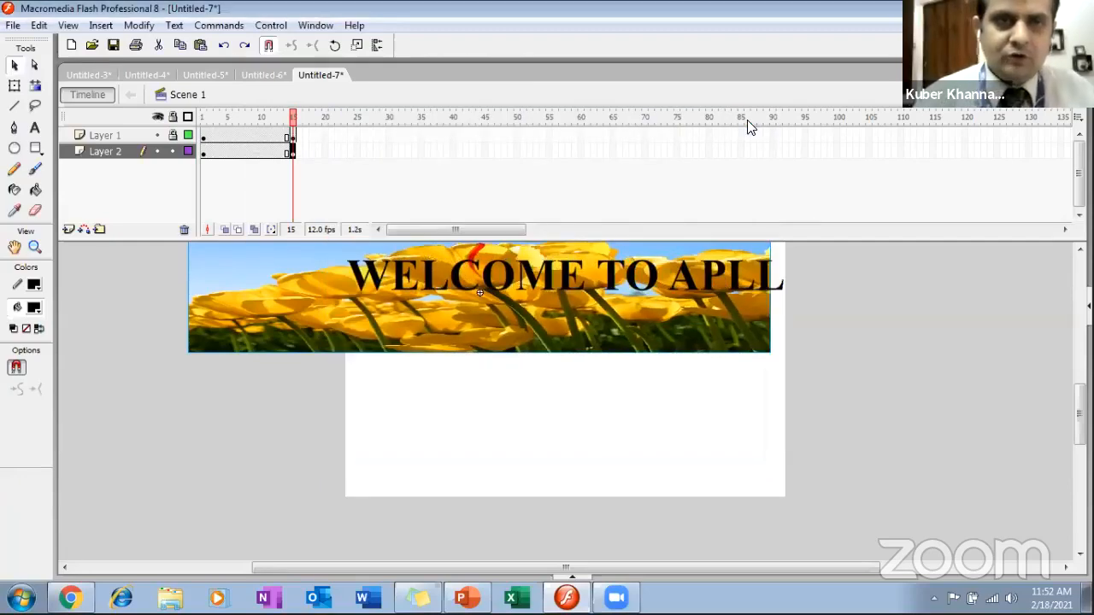
pyautogui.click(247, 134)
pyautogui.rightClick(247, 134)
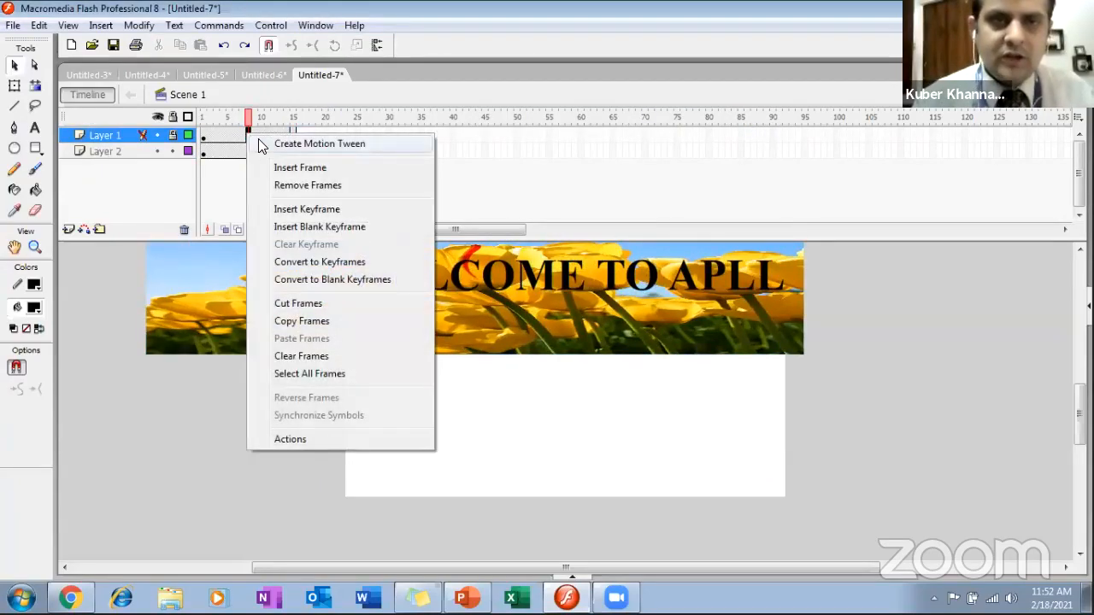
pyautogui.click(260, 141)
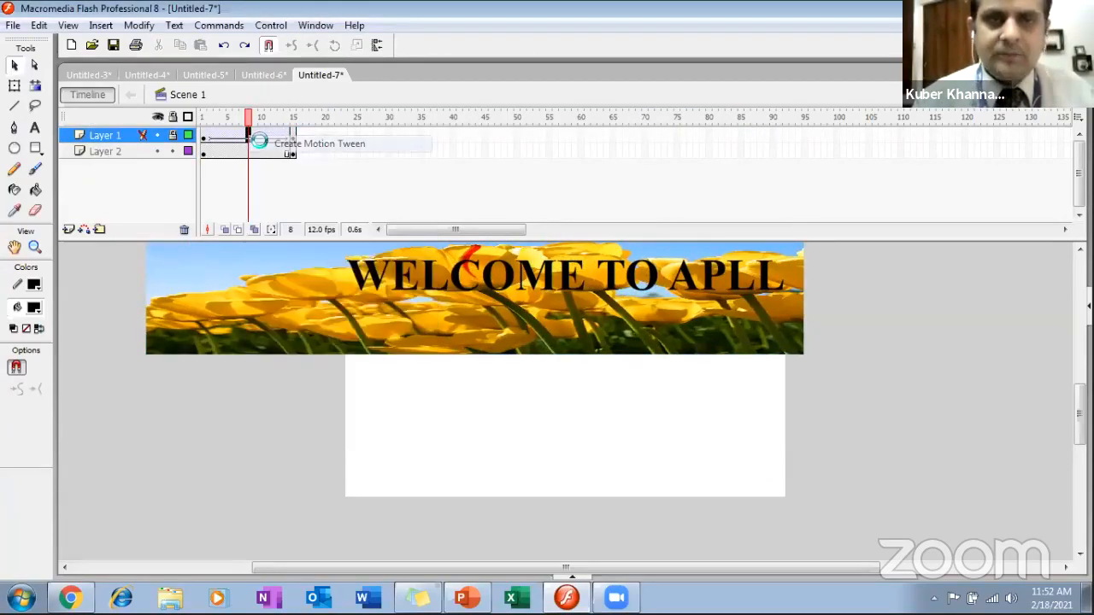
pyautogui.rightClick(105, 141)
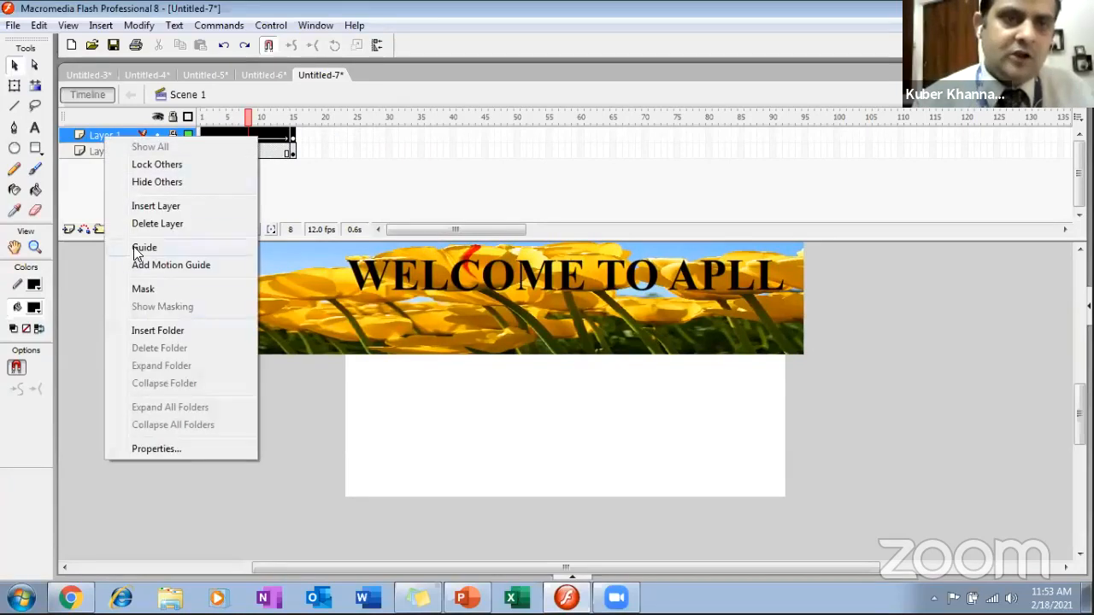
pyautogui.click(141, 290)
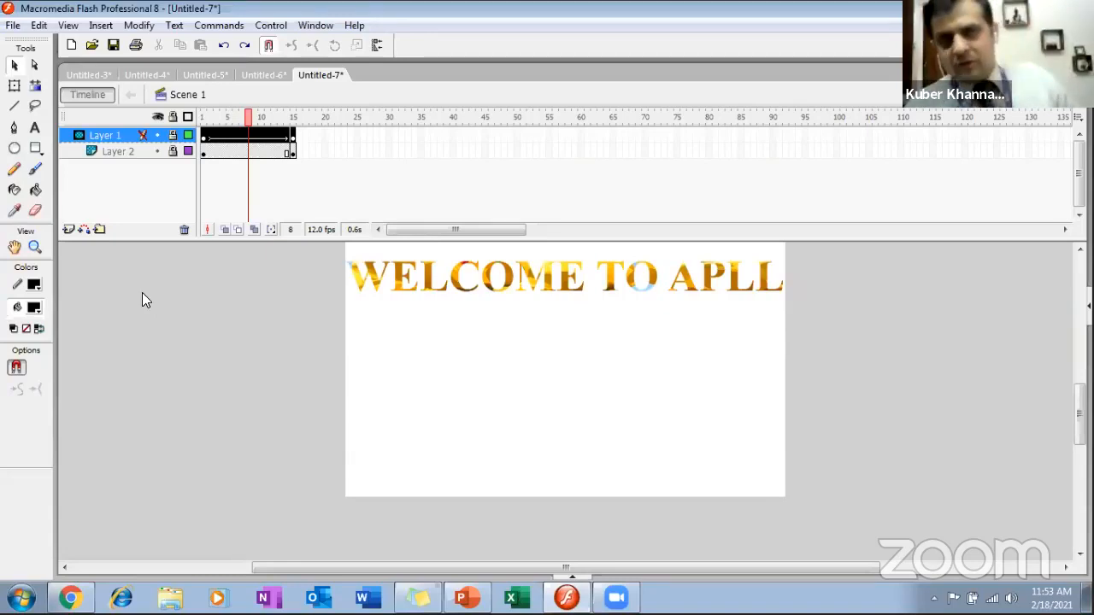
# Return the playhead to frame 1, test the masked text movie, and close the preview
pyautogui.moveTo(248, 117); pyautogui.dragTo(203, 119)
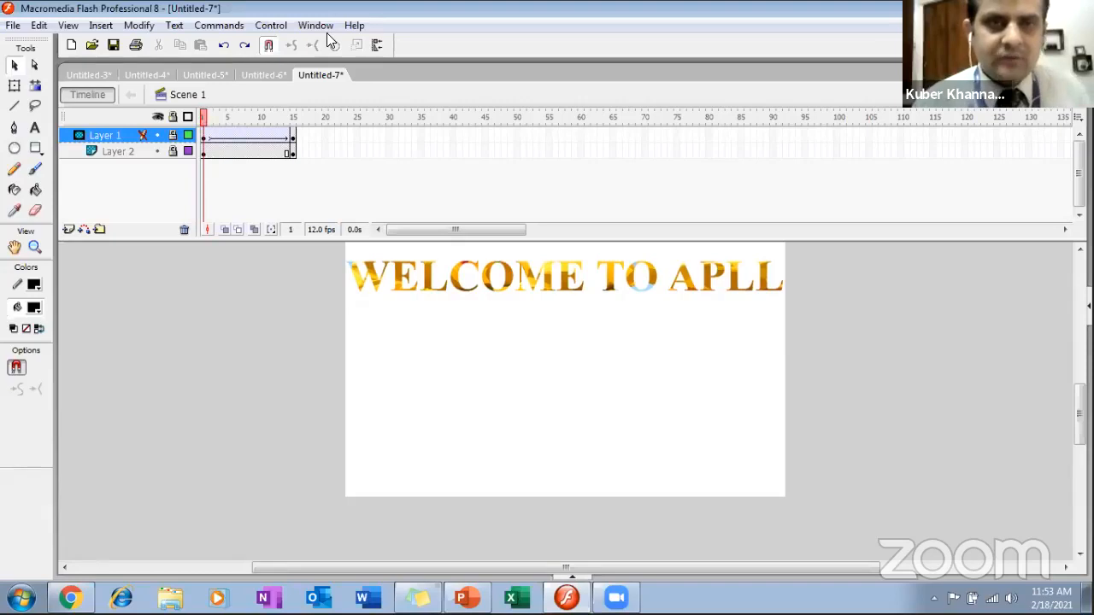
pyautogui.click(273, 26)
pyautogui.click(314, 147)
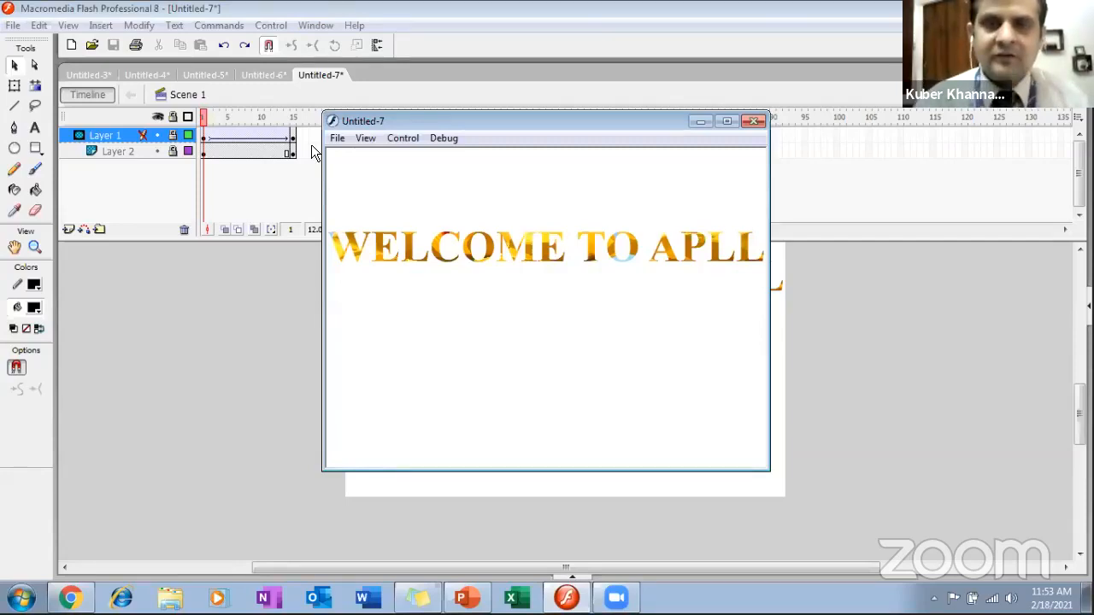
pyautogui.click(755, 124)
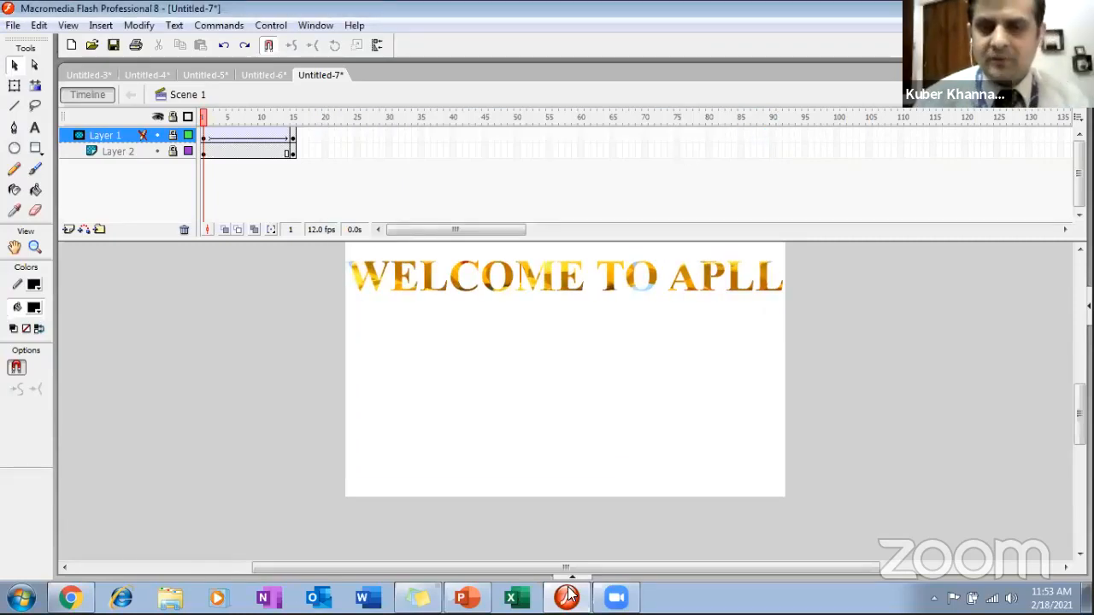
# Switch to the OnlineclassFlashpart3 presentation in PowerPoint and present the "Home Assignment Questions" slide full screen
pyautogui.click(462, 597)
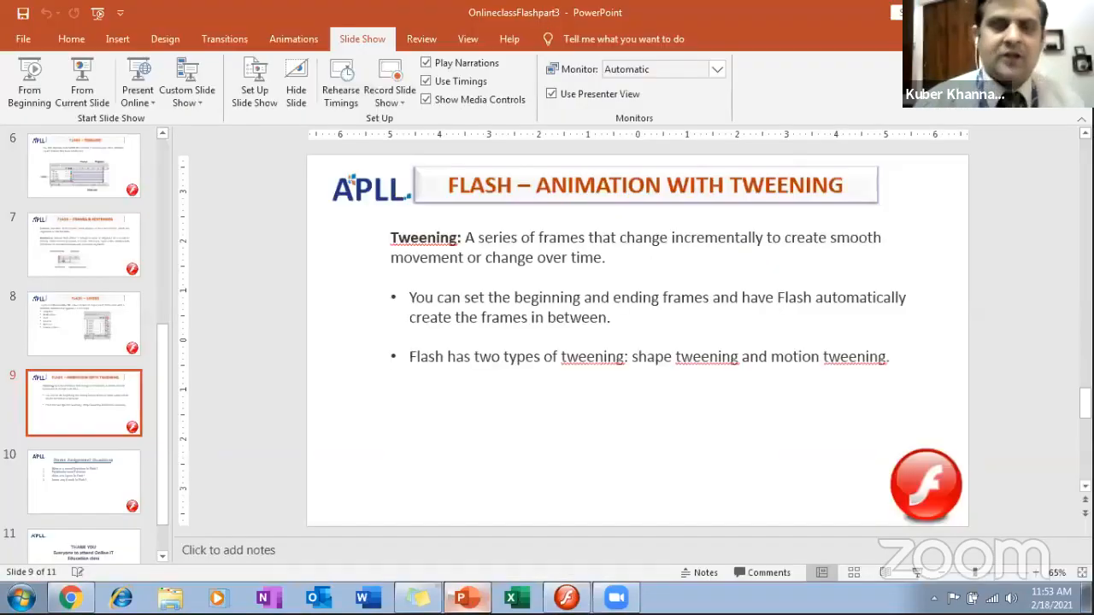
pyautogui.click(67, 489)
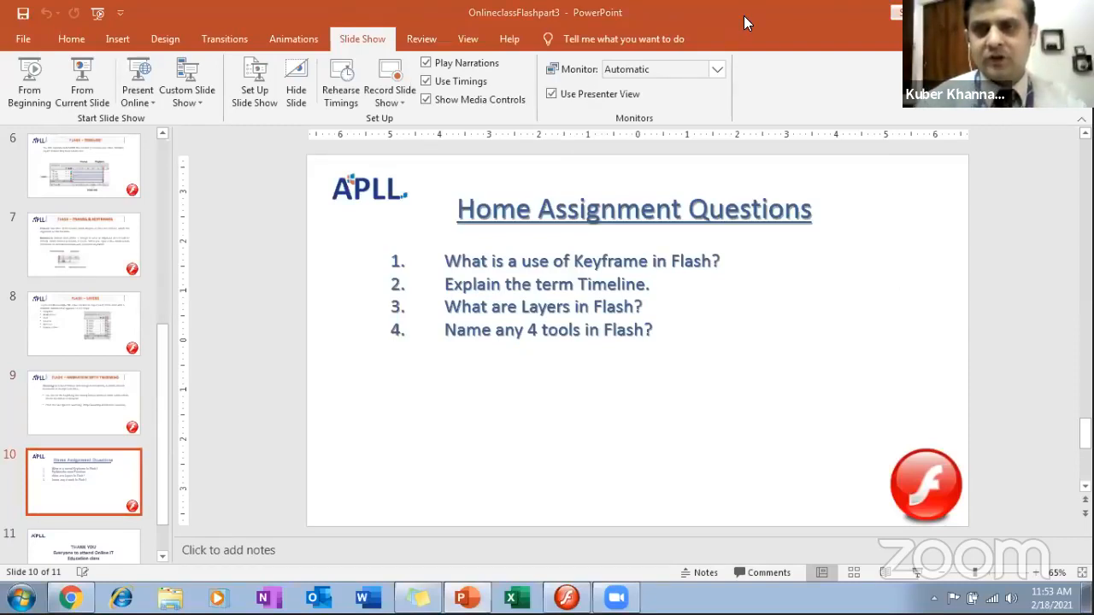
pyautogui.click(74, 94)
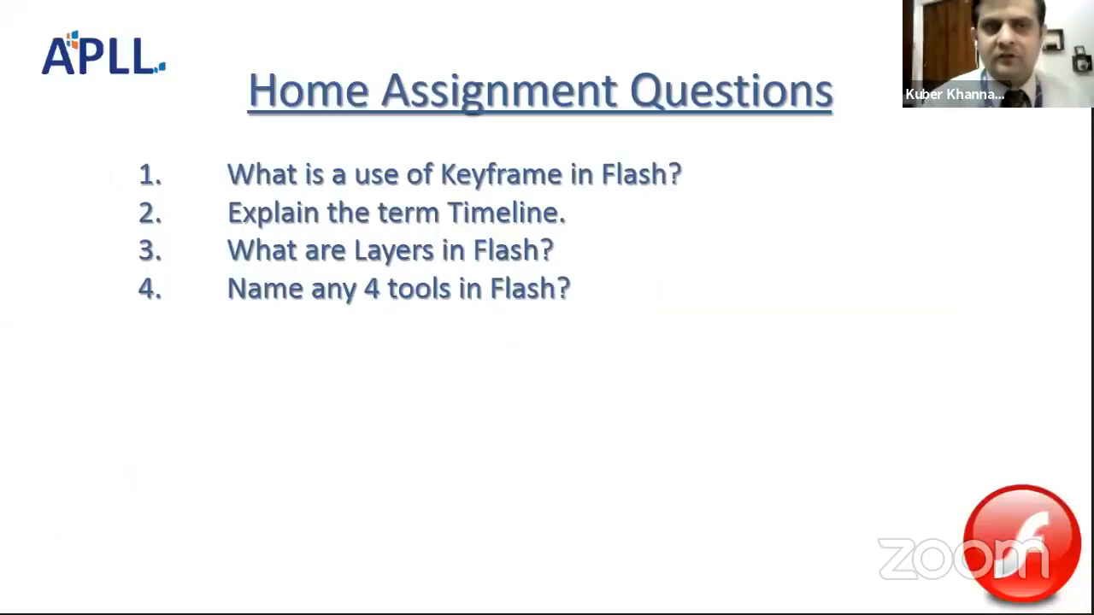